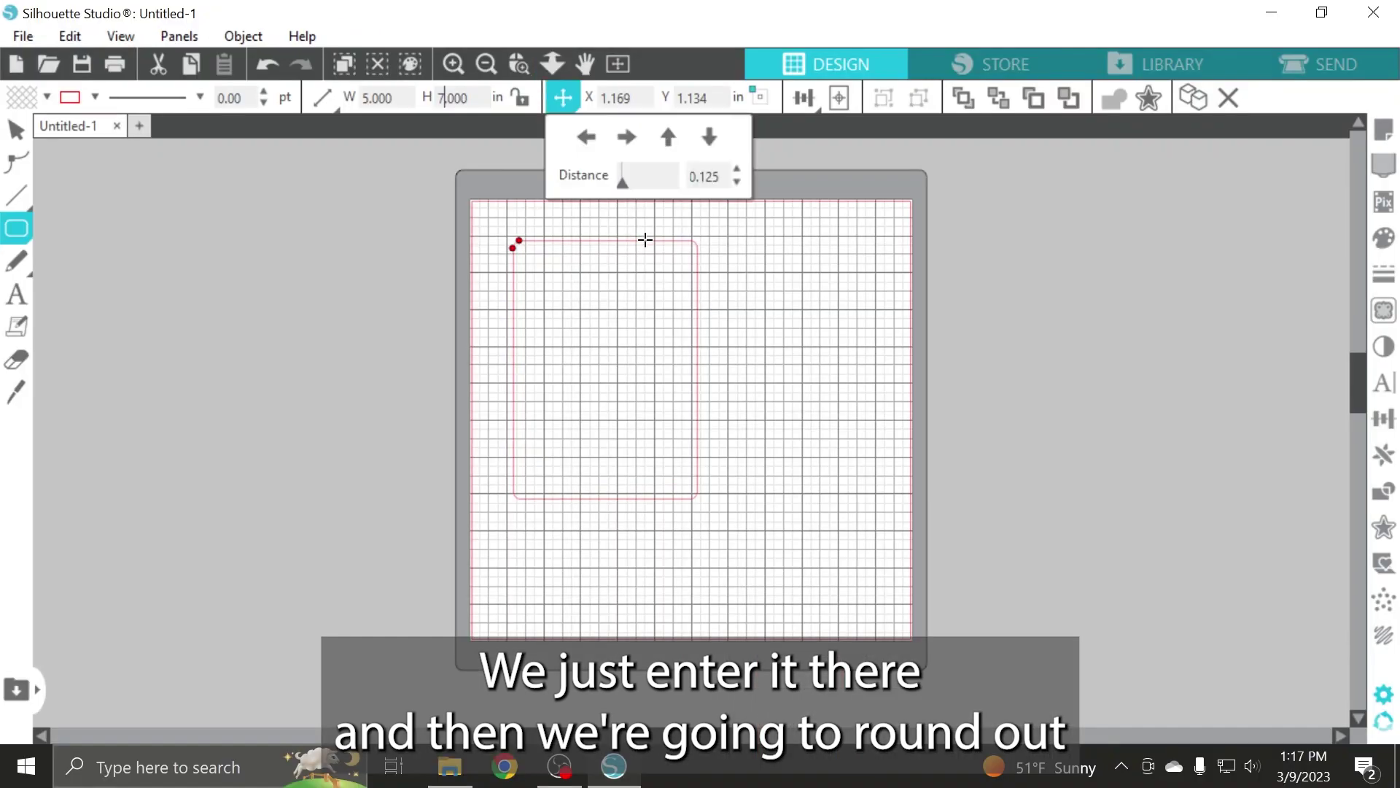
Shift the 5 by 7 in rounded rectangle to about X 1.258, Y 1.371 and increase the rounding of all four corners together.
{"action": "left_click", "coordinate": [16, 132]}
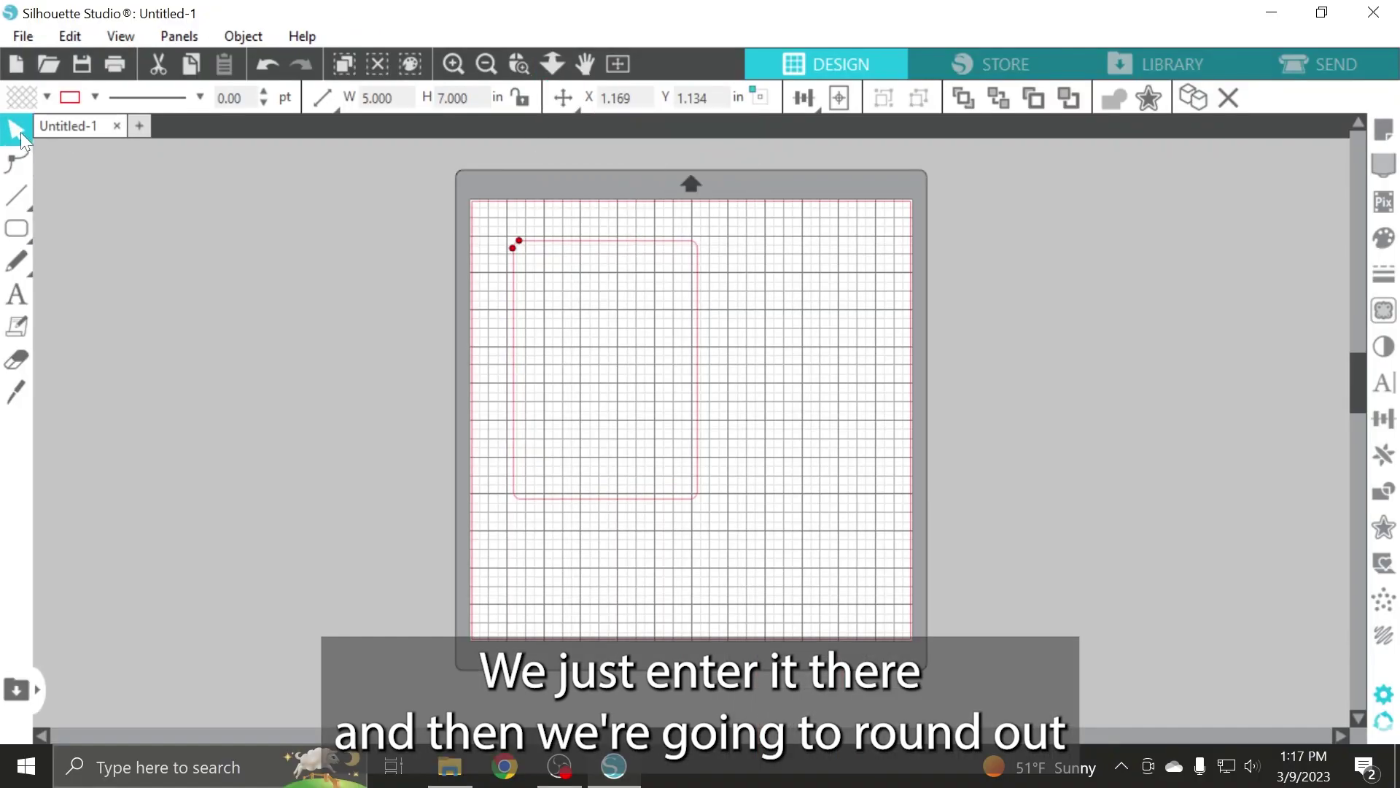
{"action": "left_click_drag", "start_coordinate": [612, 247], "coordinate": [616, 255]}
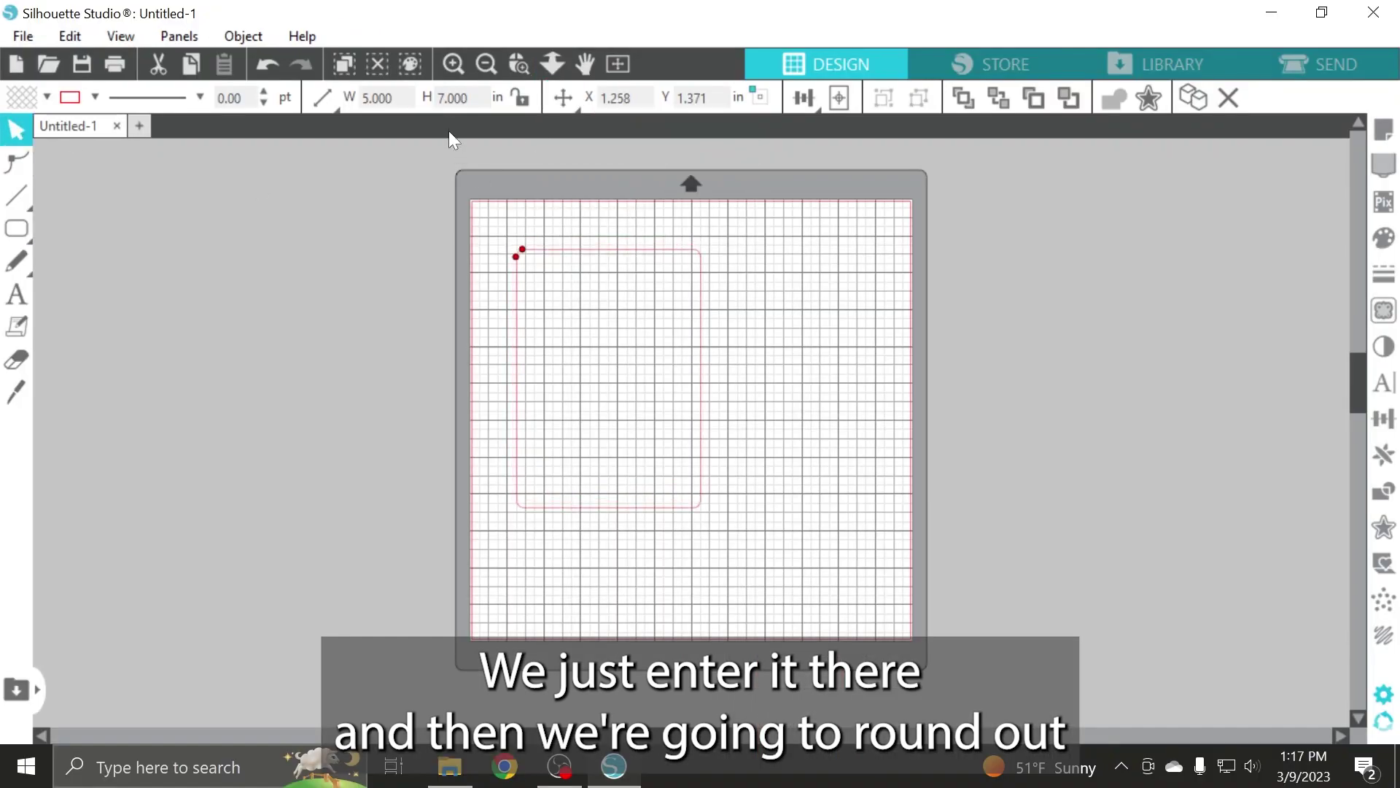
{"action": "left_click", "coordinate": [452, 66]}
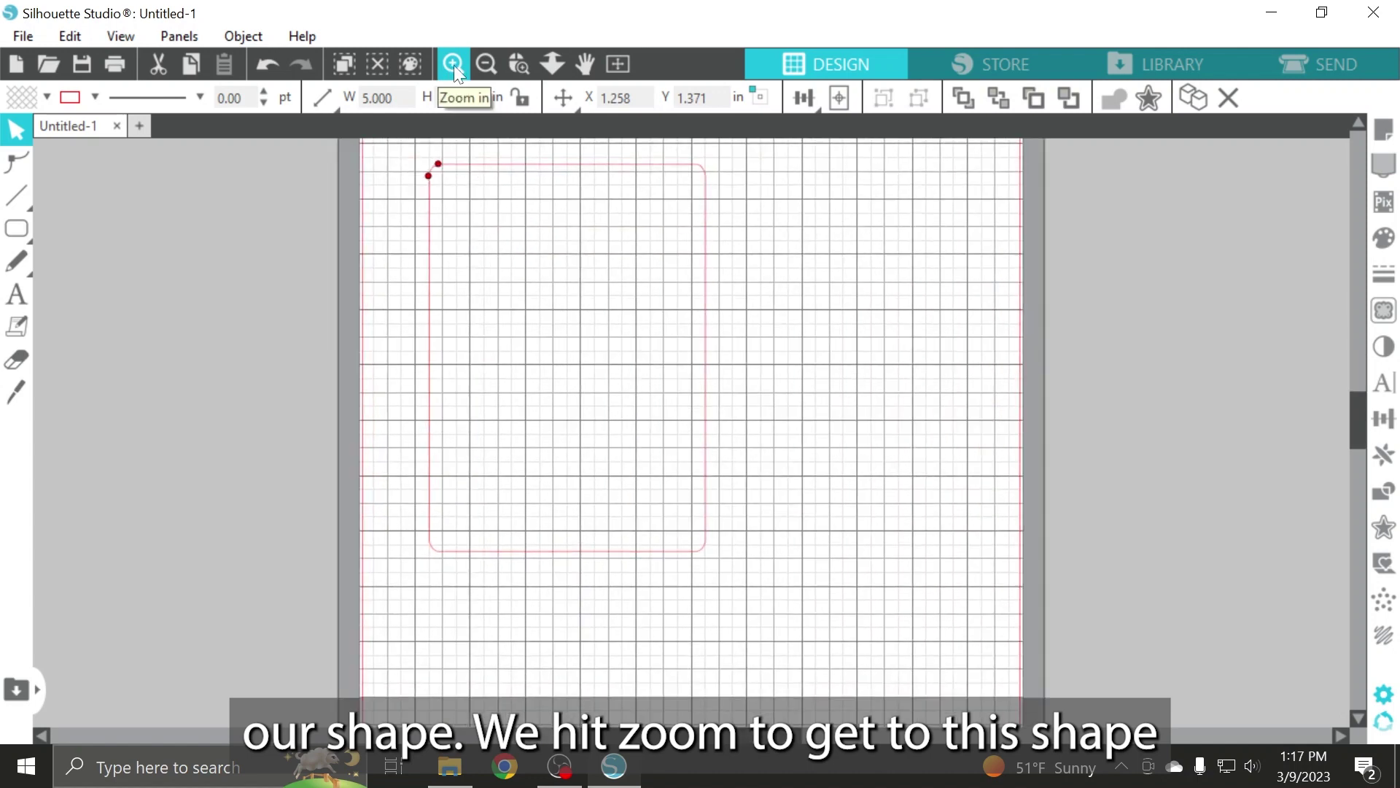
{"action": "left_click", "coordinate": [518, 64]}
{"action": "left_click_drag", "start_coordinate": [399, 144], "coordinate": [484, 250]}
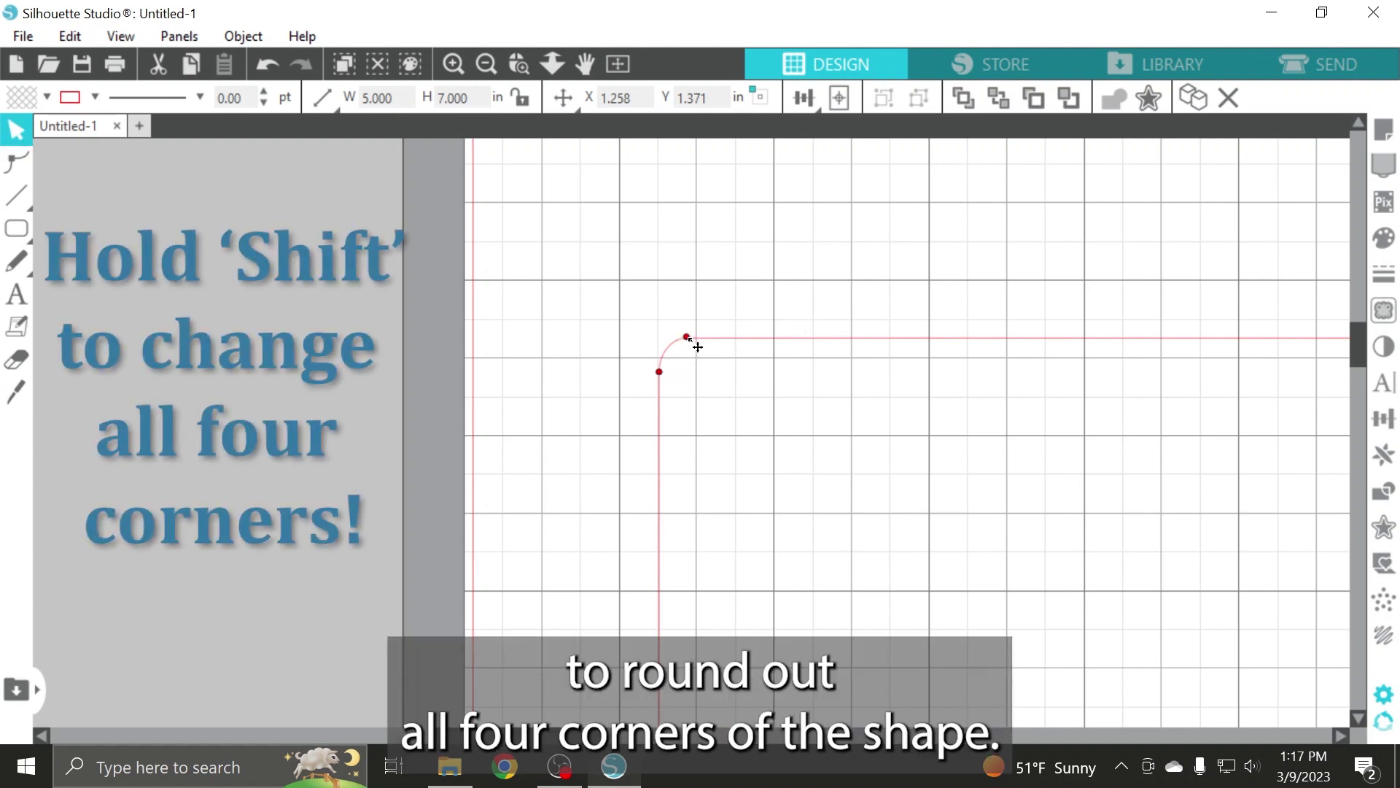
{"action": "left_click_drag", "start_coordinate": [697, 347], "coordinate": [759, 365]}
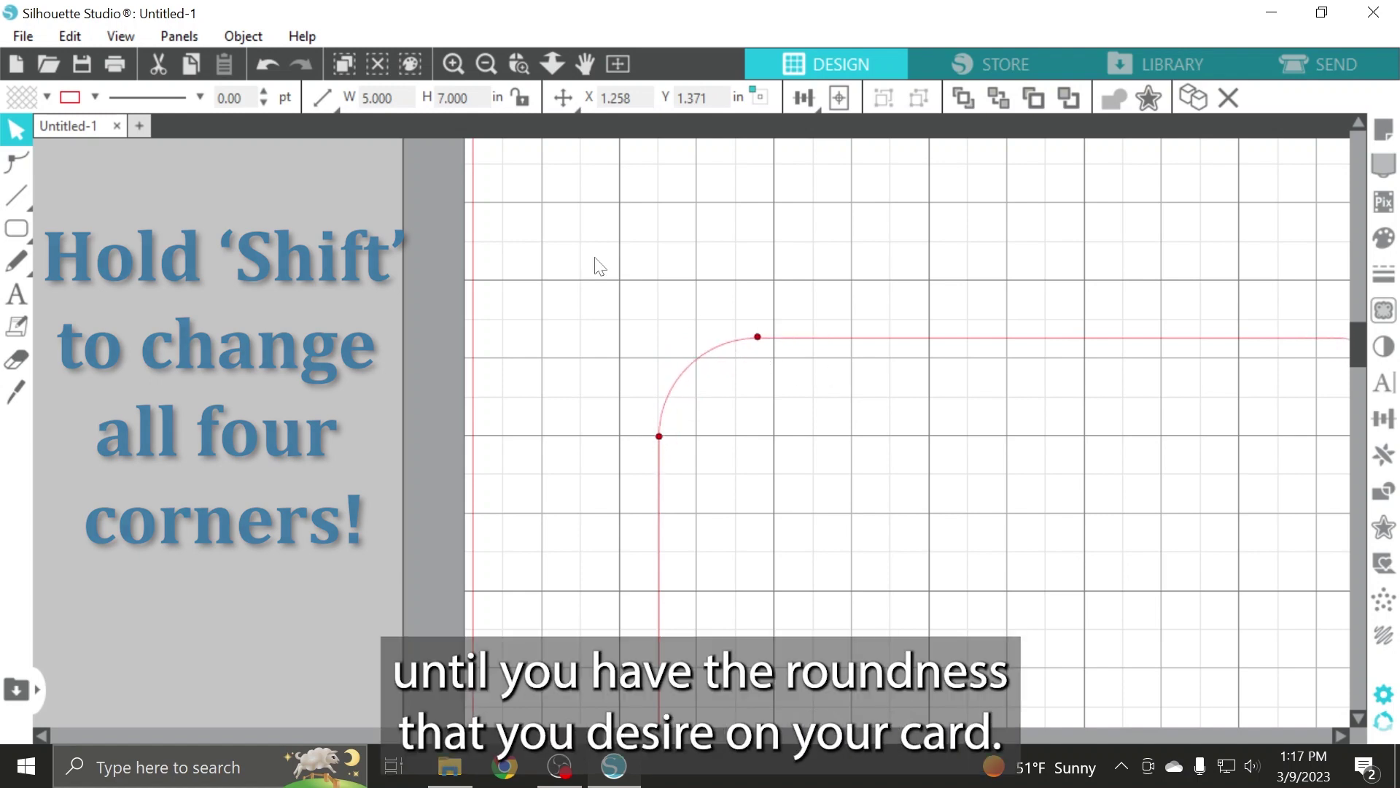
{"action": "scroll", "coordinate": [599, 266], "scroll_direction": "down", "scroll_amount": 5}
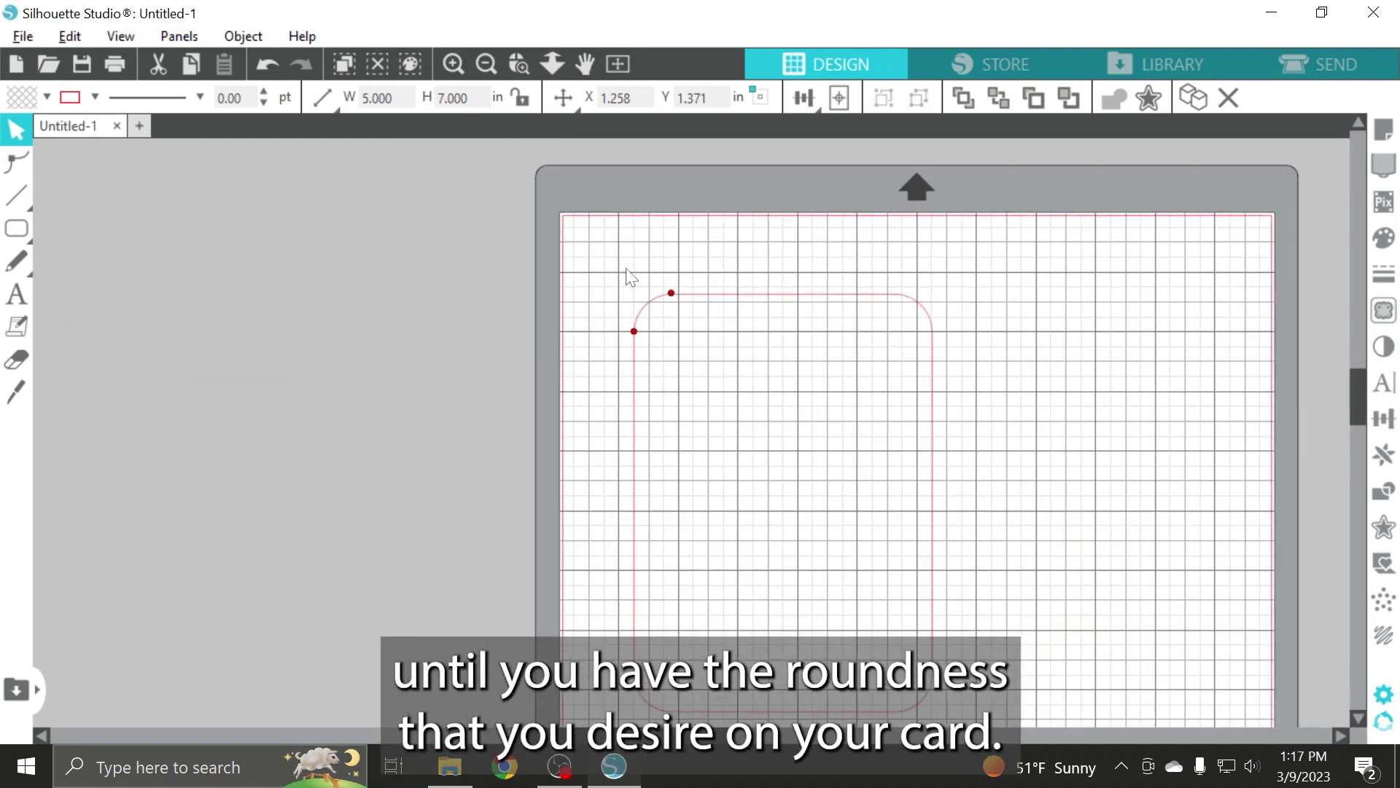
{"action": "scroll", "coordinate": [625, 270], "scroll_direction": "down", "scroll_amount": 1}
{"action": "mouse_move", "coordinate": [668, 298]}
{"action": "left_mouse_down"}
{"action": "mouse_move", "coordinate": [680, 296]}
{"action": "mouse_move", "coordinate": [630, 293]}
{"action": "mouse_move", "coordinate": [684, 300]}
{"action": "mouse_move", "coordinate": [670, 296]}
{"action": "left_mouse_up"}
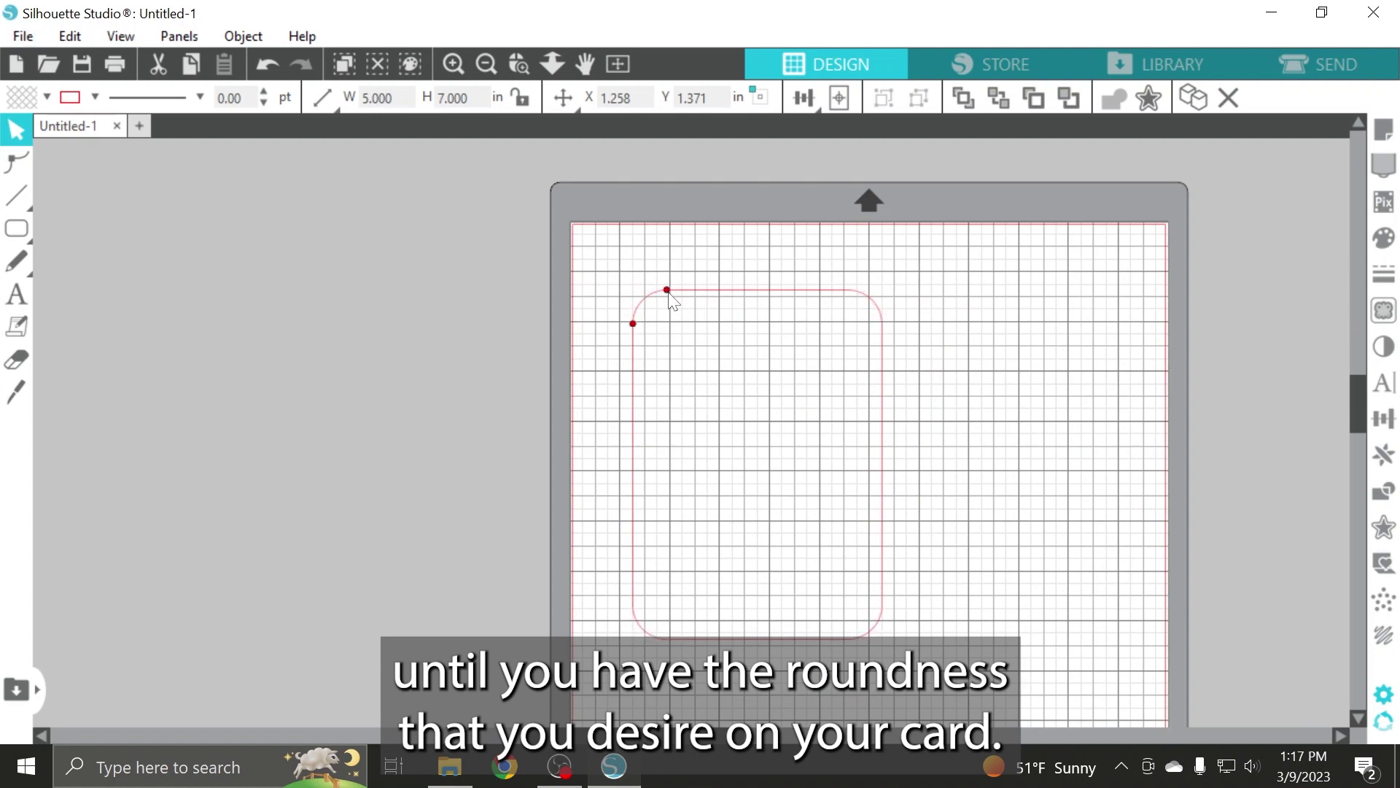
{"action": "left_click_drag", "start_coordinate": [669, 298], "coordinate": [671, 299]}
Create an internal offset of the rounded rectangle at 0.7 in with sharp corners.
{"action": "left_click", "coordinate": [858, 301]}
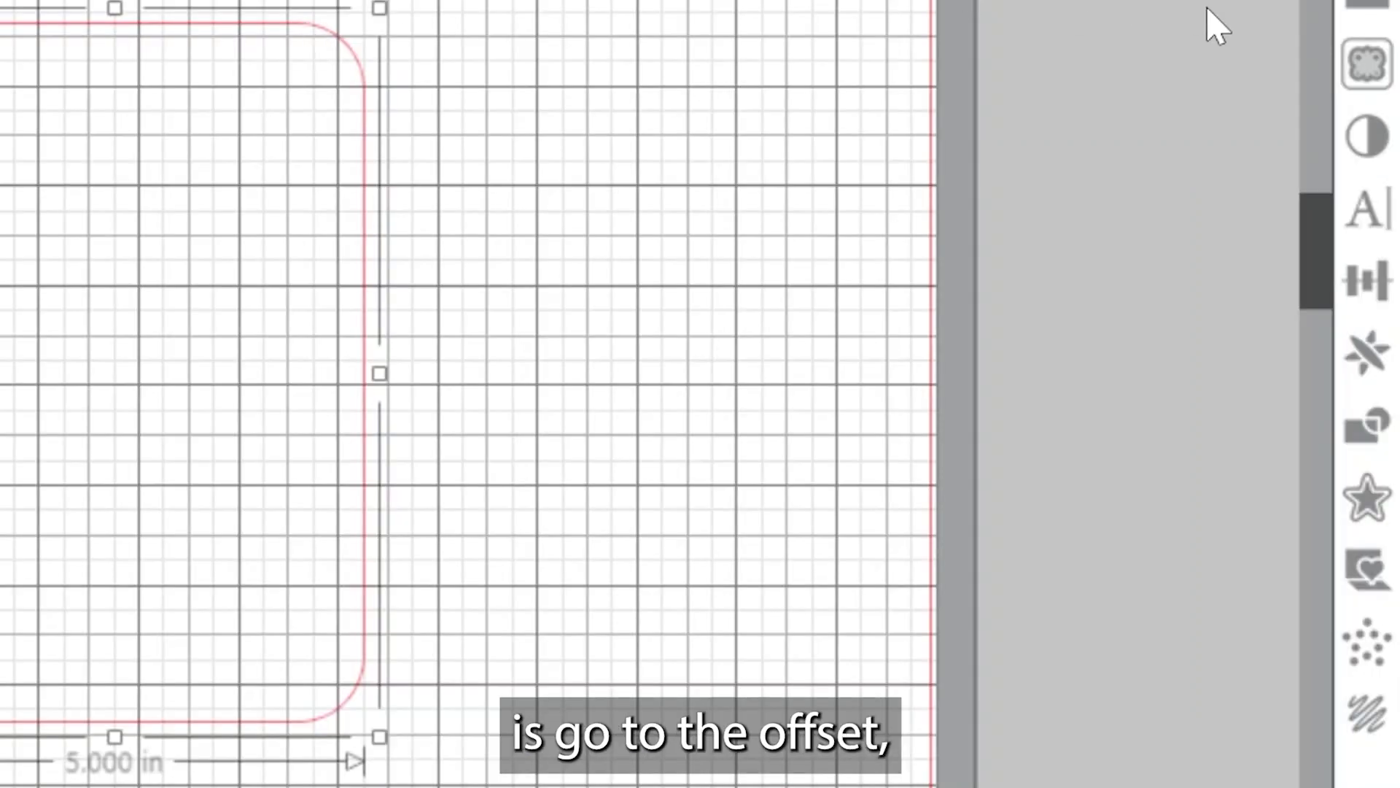
{"action": "left_click", "coordinate": [1362, 494]}
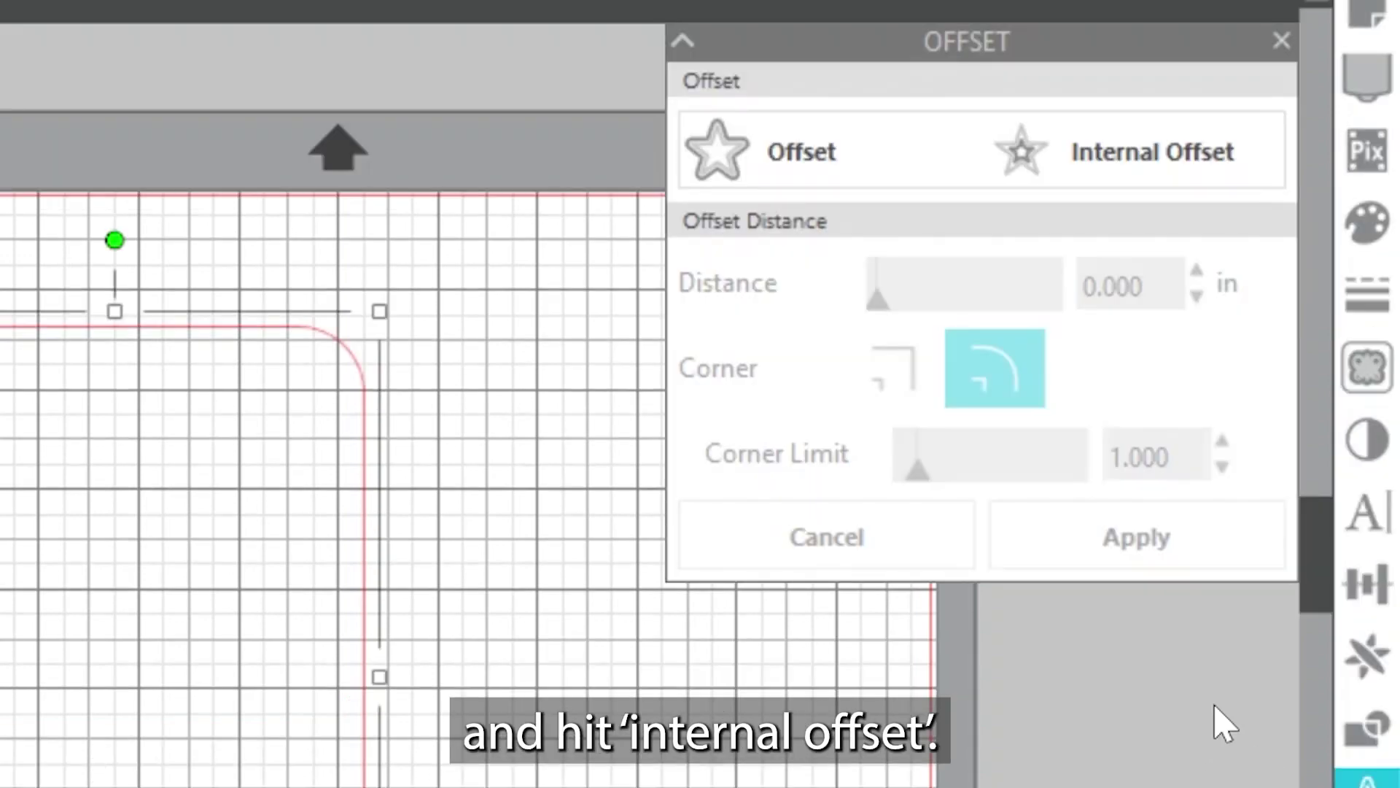
{"action": "left_click", "coordinate": [1115, 163]}
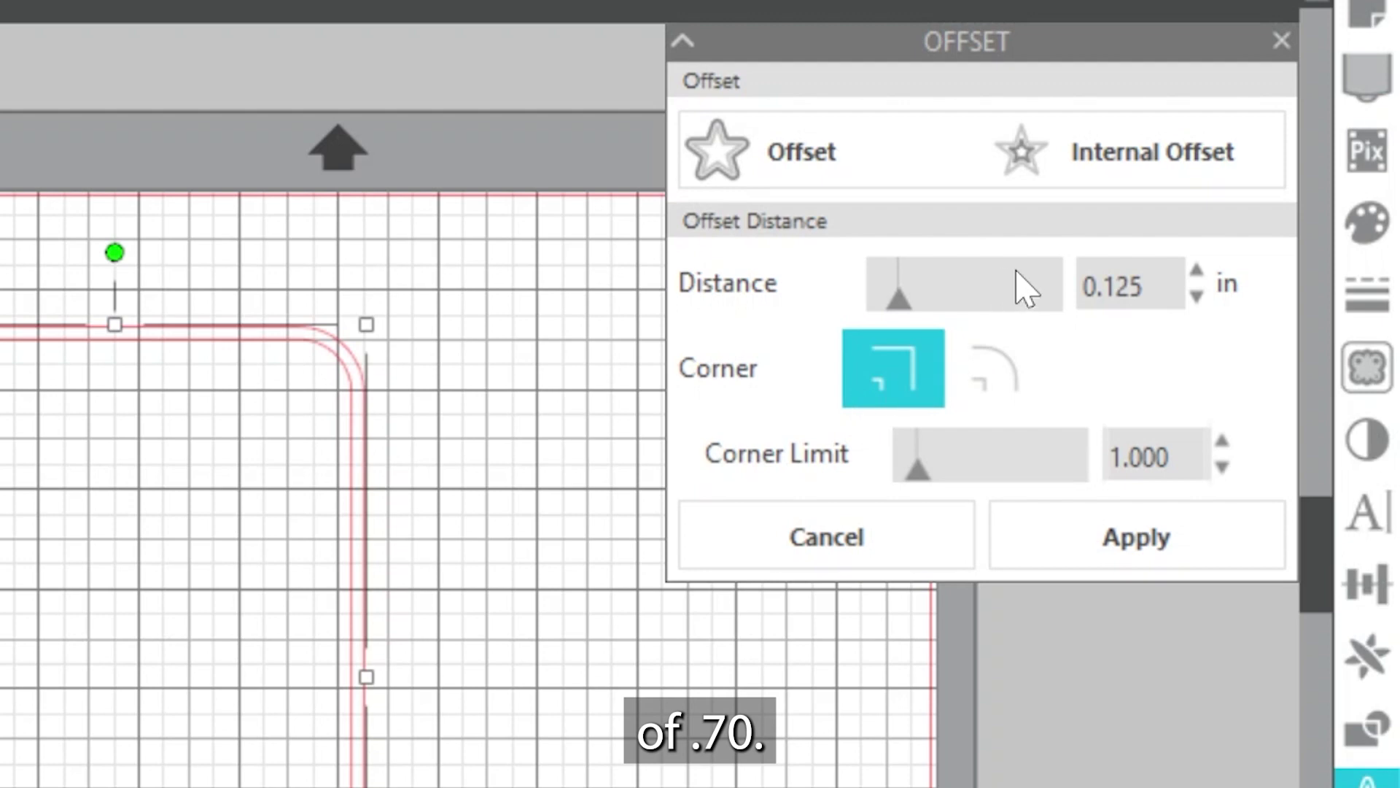
{"action": "left_click_drag", "start_coordinate": [1143, 286], "coordinate": [1068, 317]}
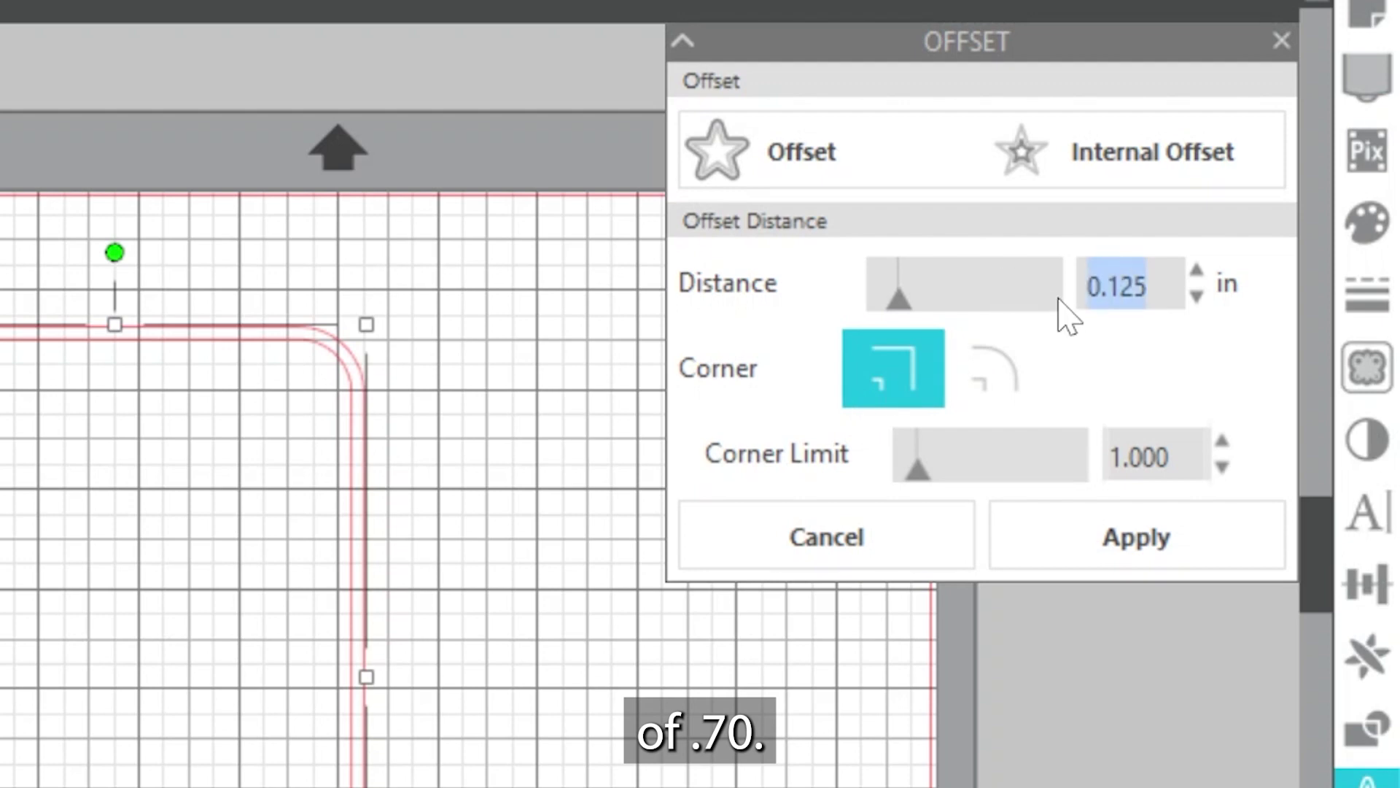
{"action": "type", "text": ".7"}
{"action": "key", "text": "Return"}
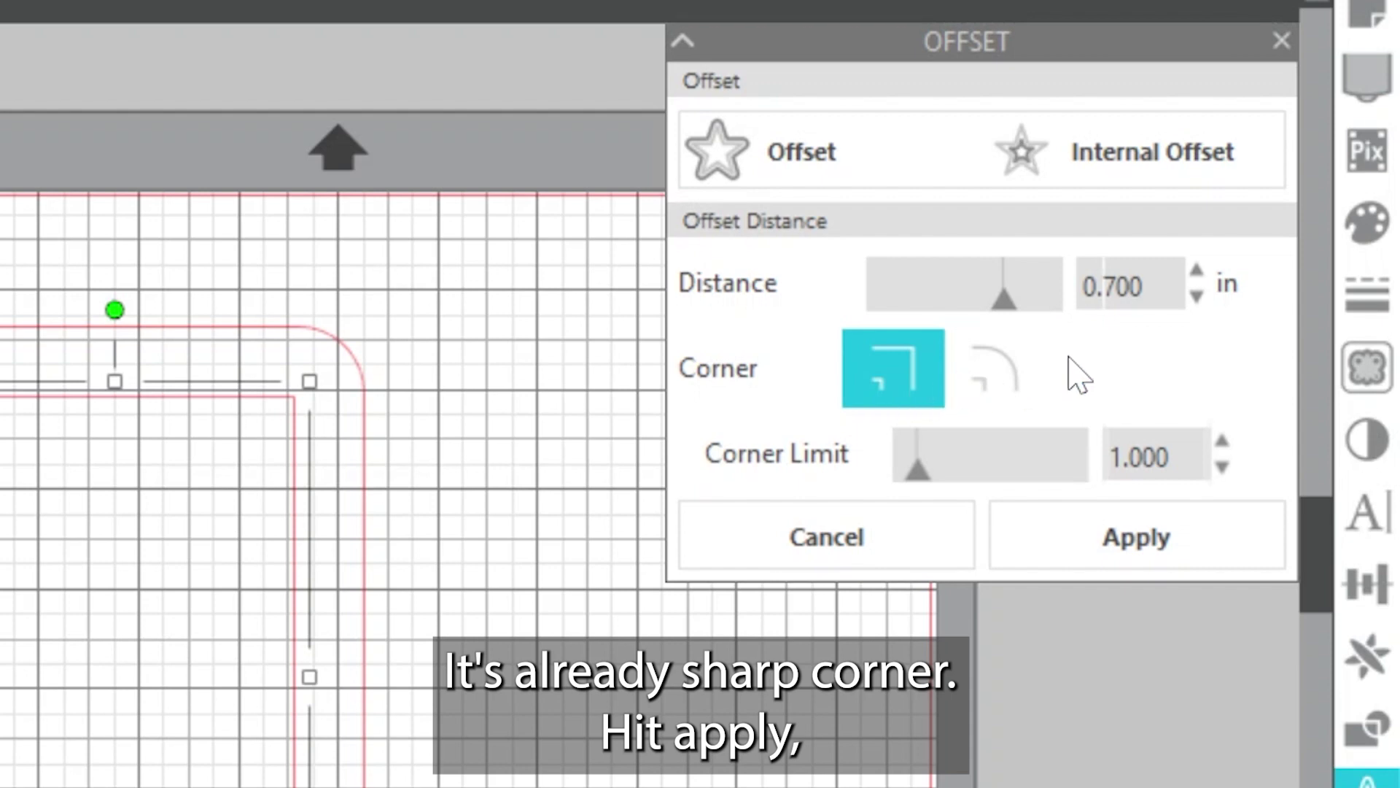
{"action": "left_click", "coordinate": [1050, 559]}
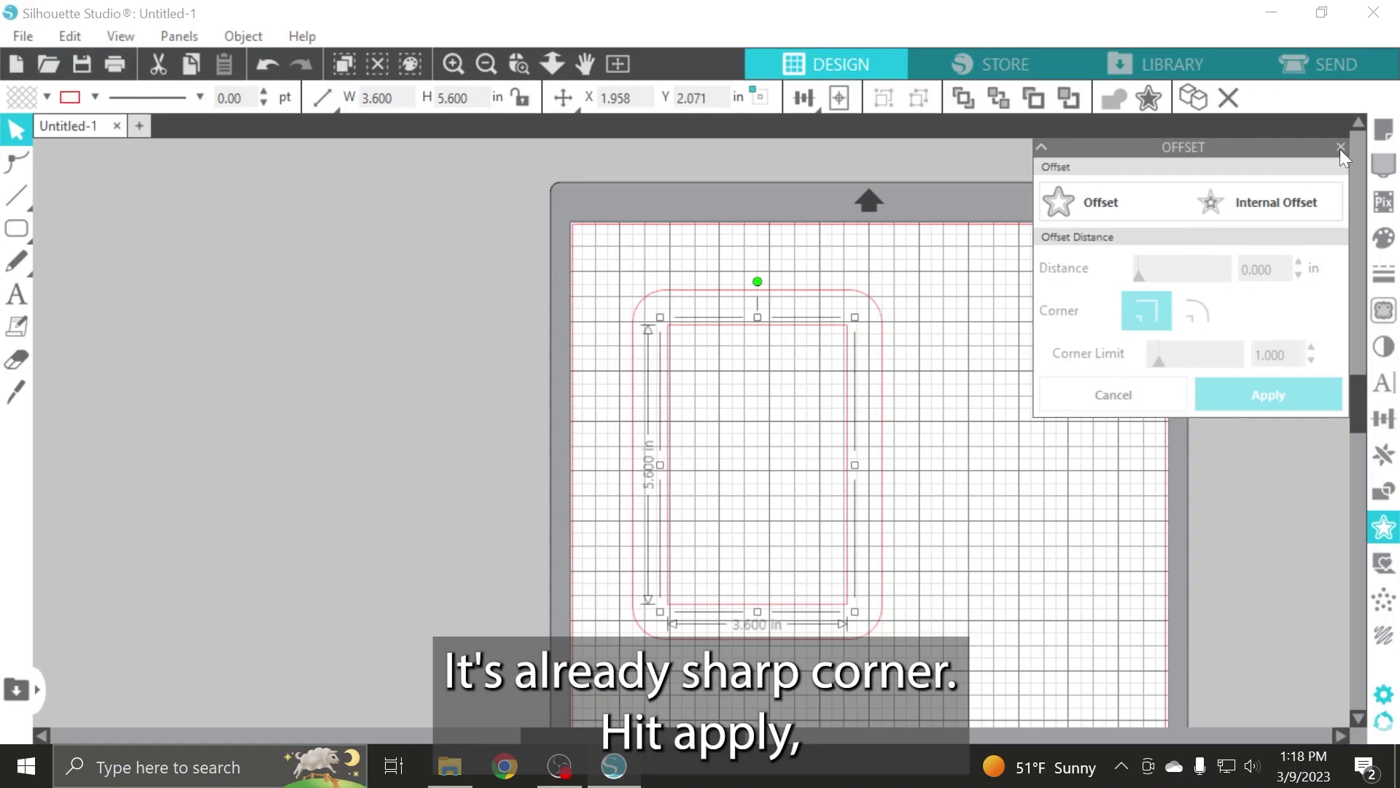
{"action": "left_click", "coordinate": [1341, 148]}
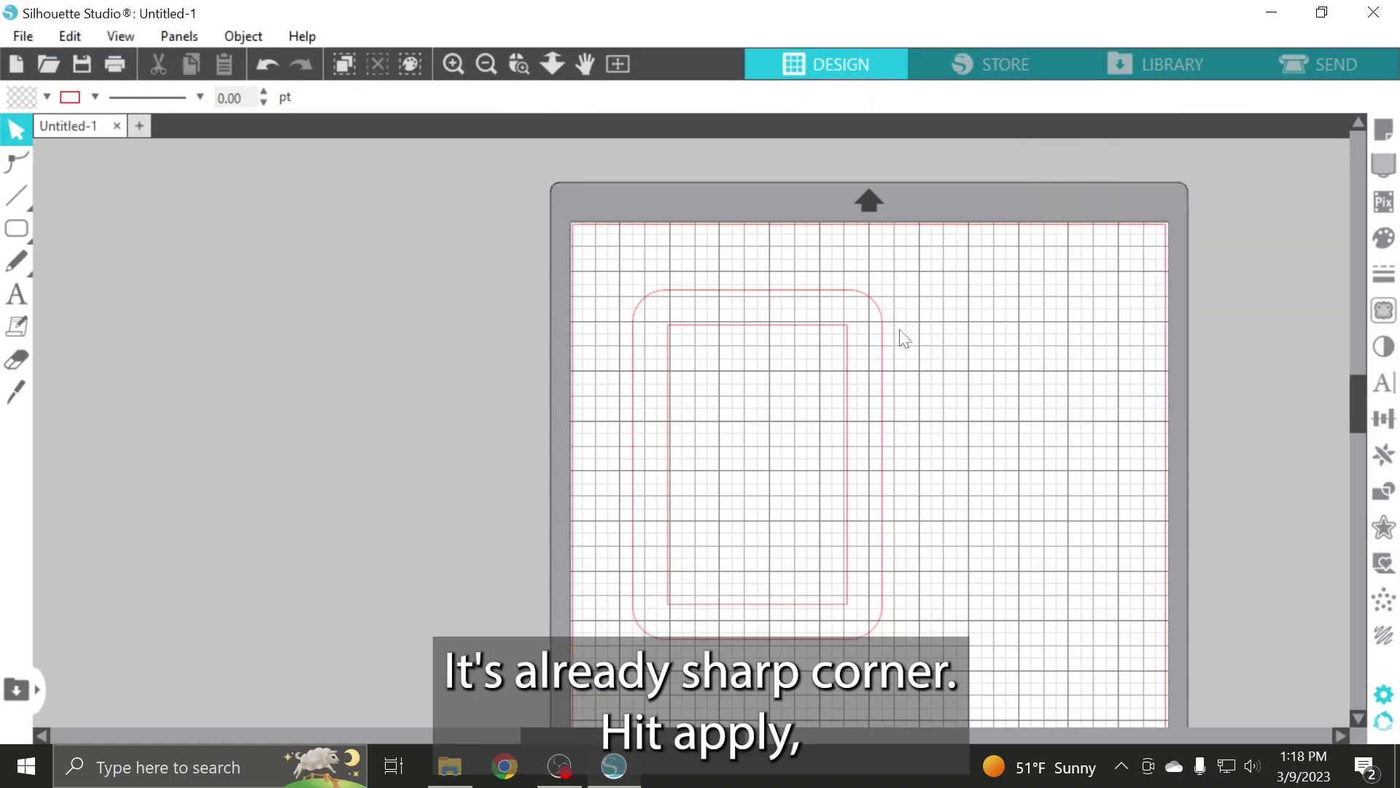
Duplicate the outer rounded rectangle twice to the left and move the farthest copy slightly away from the other two shapes.
{"action": "left_click", "coordinate": [787, 292]}
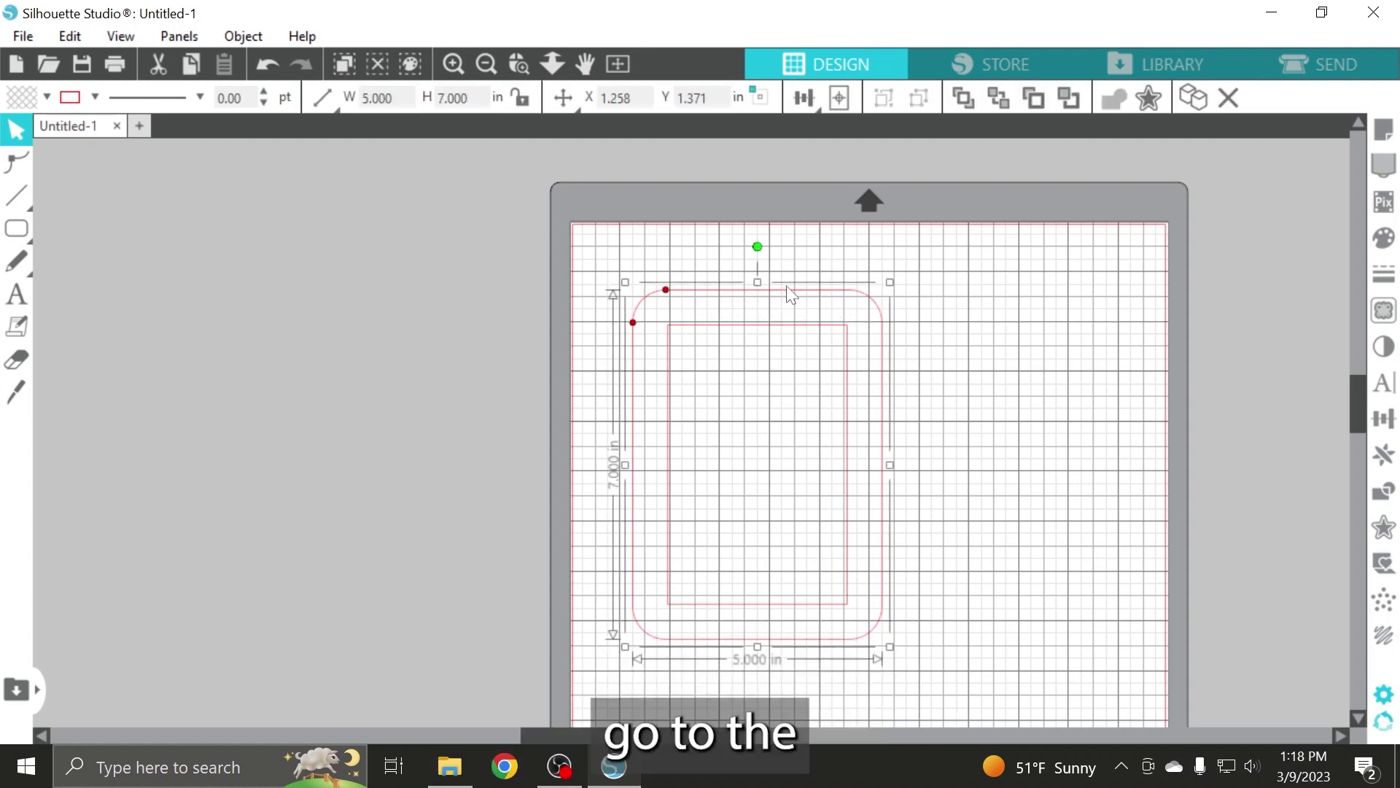
{"action": "left_click", "coordinate": [999, 319]}
{"action": "left_click", "coordinate": [832, 299]}
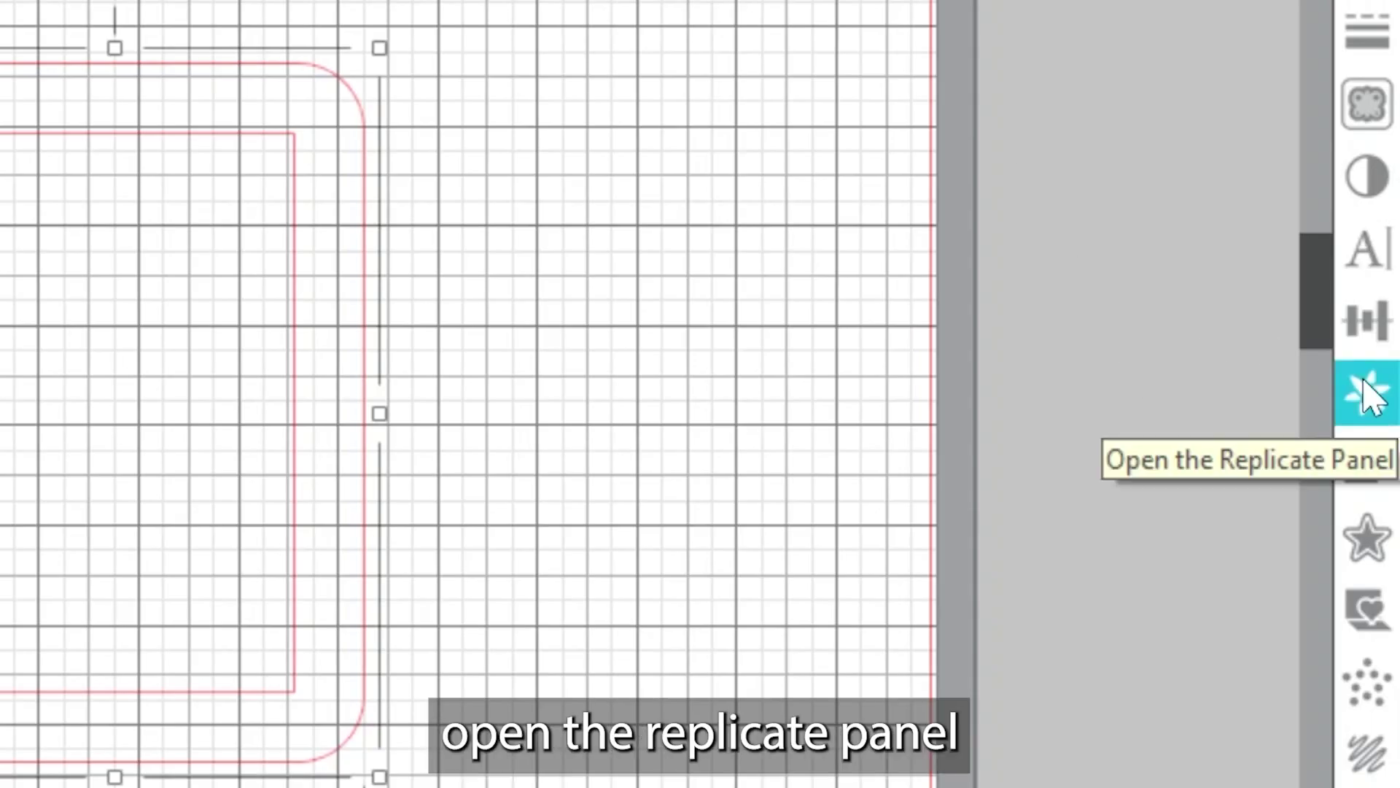
{"action": "left_click", "coordinate": [1368, 393]}
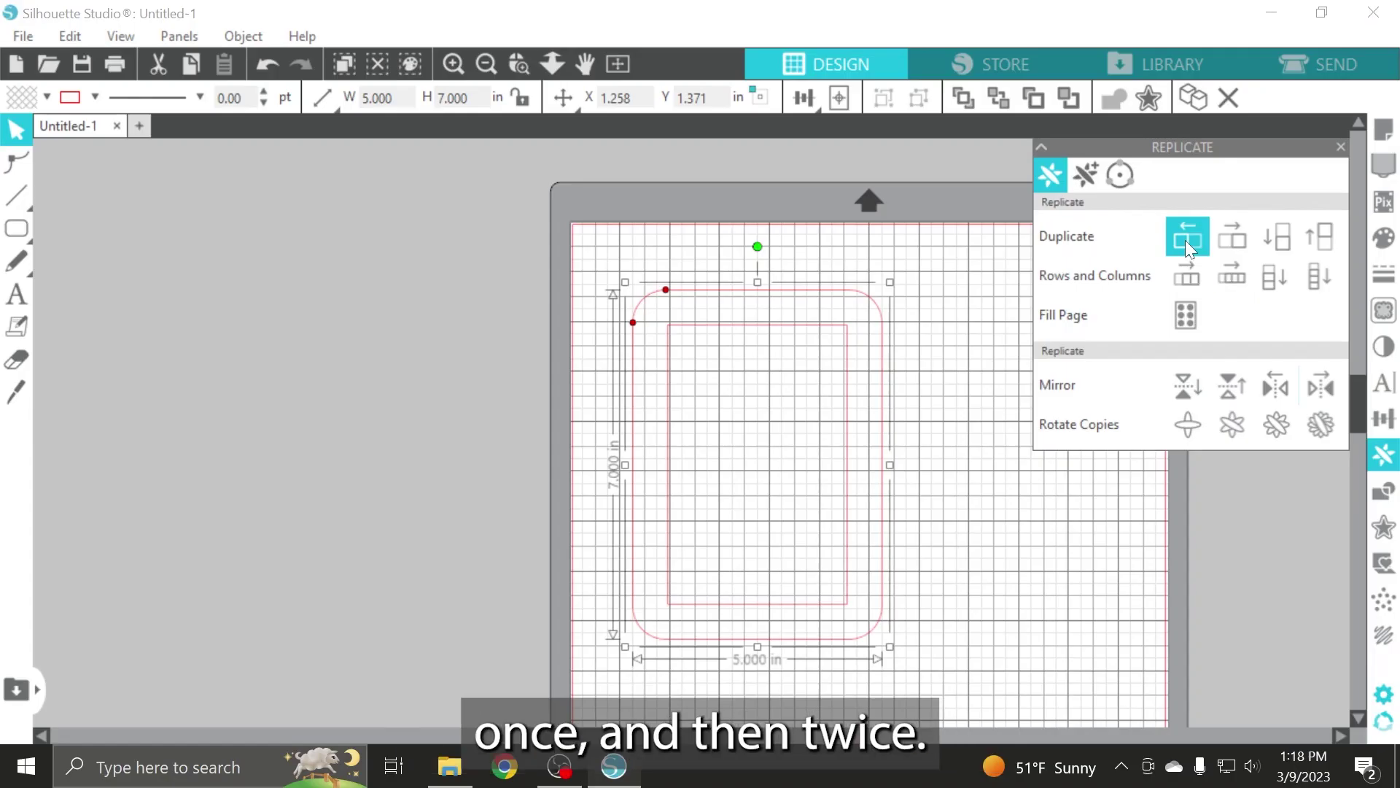
{"action": "left_click", "coordinate": [1185, 239]}
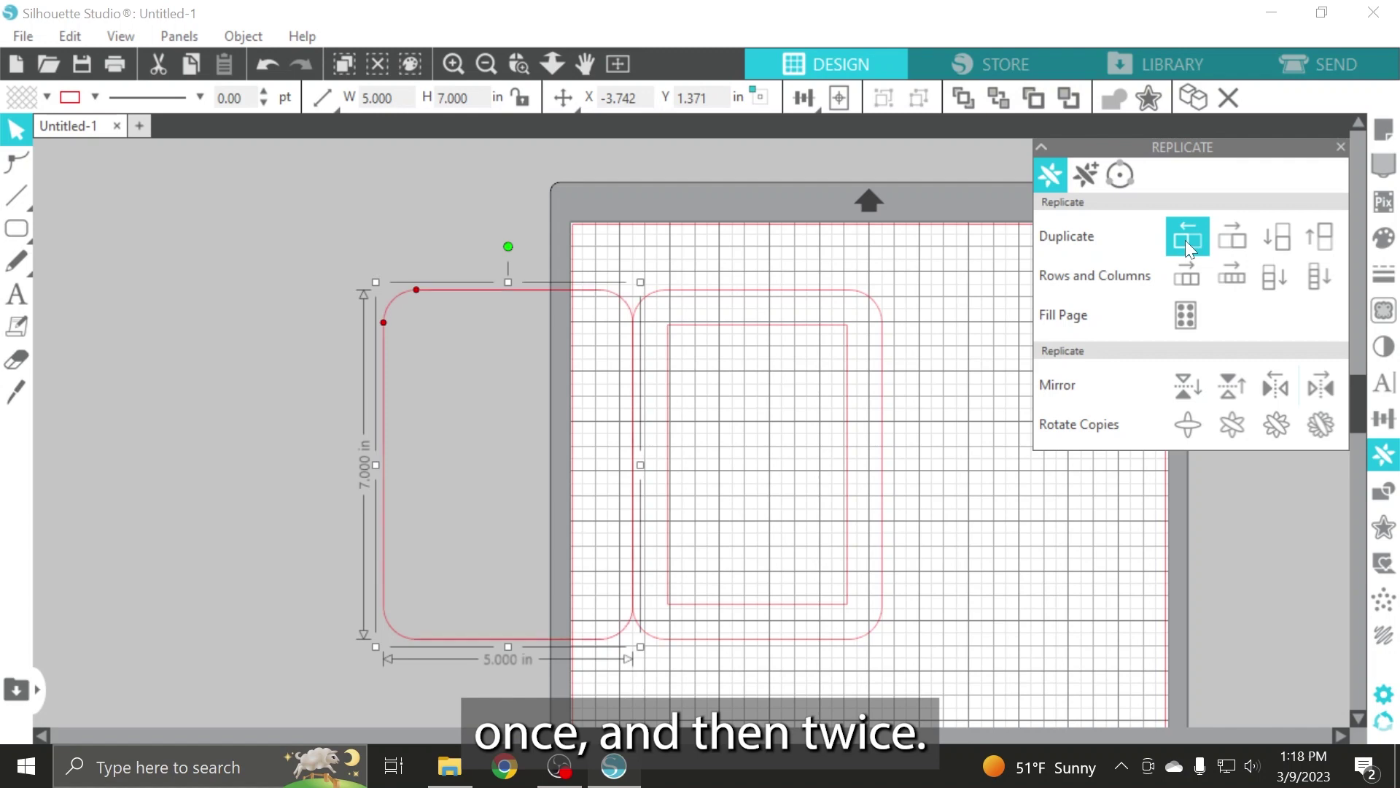
{"action": "left_click", "coordinate": [1185, 239]}
{"action": "key", "text": "Escape"}
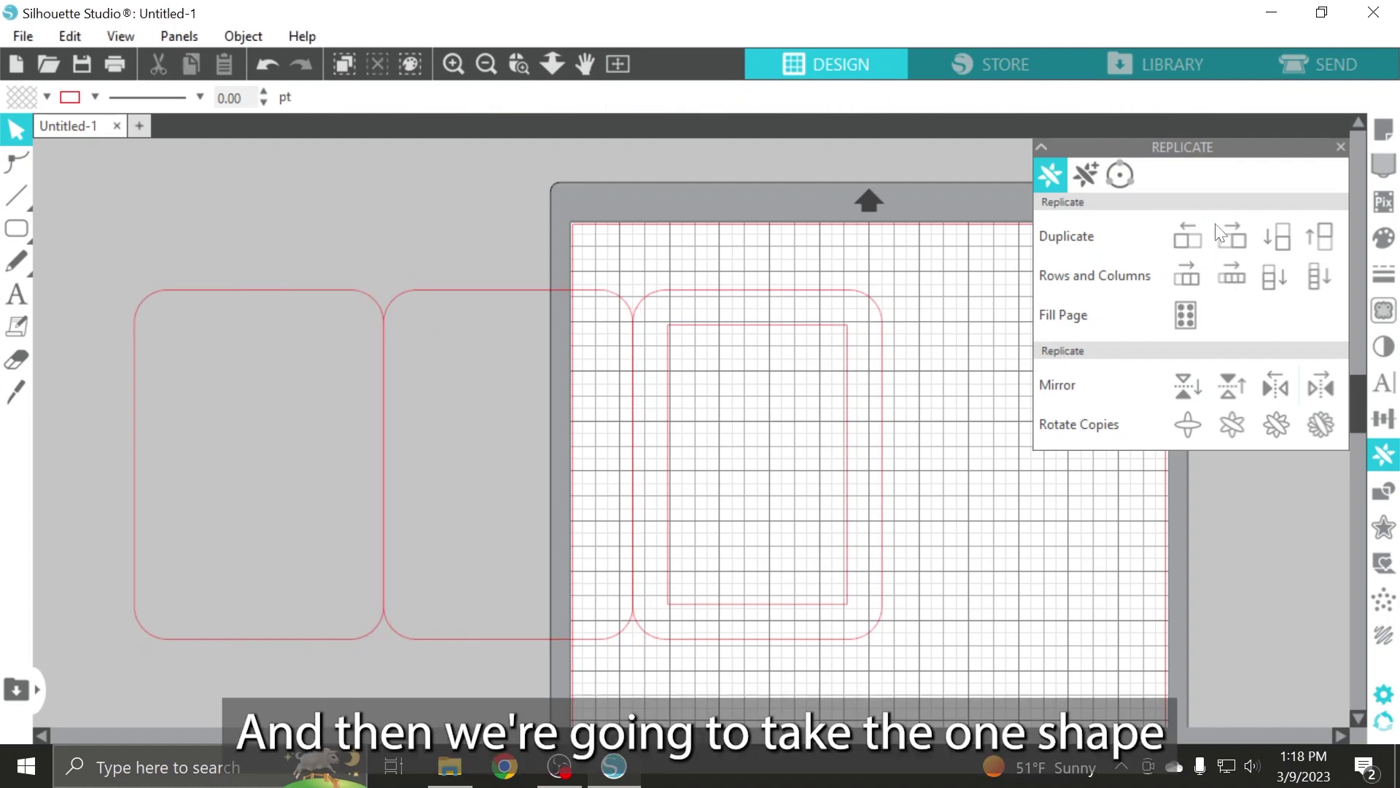
{"action": "left_click", "coordinate": [1340, 146]}
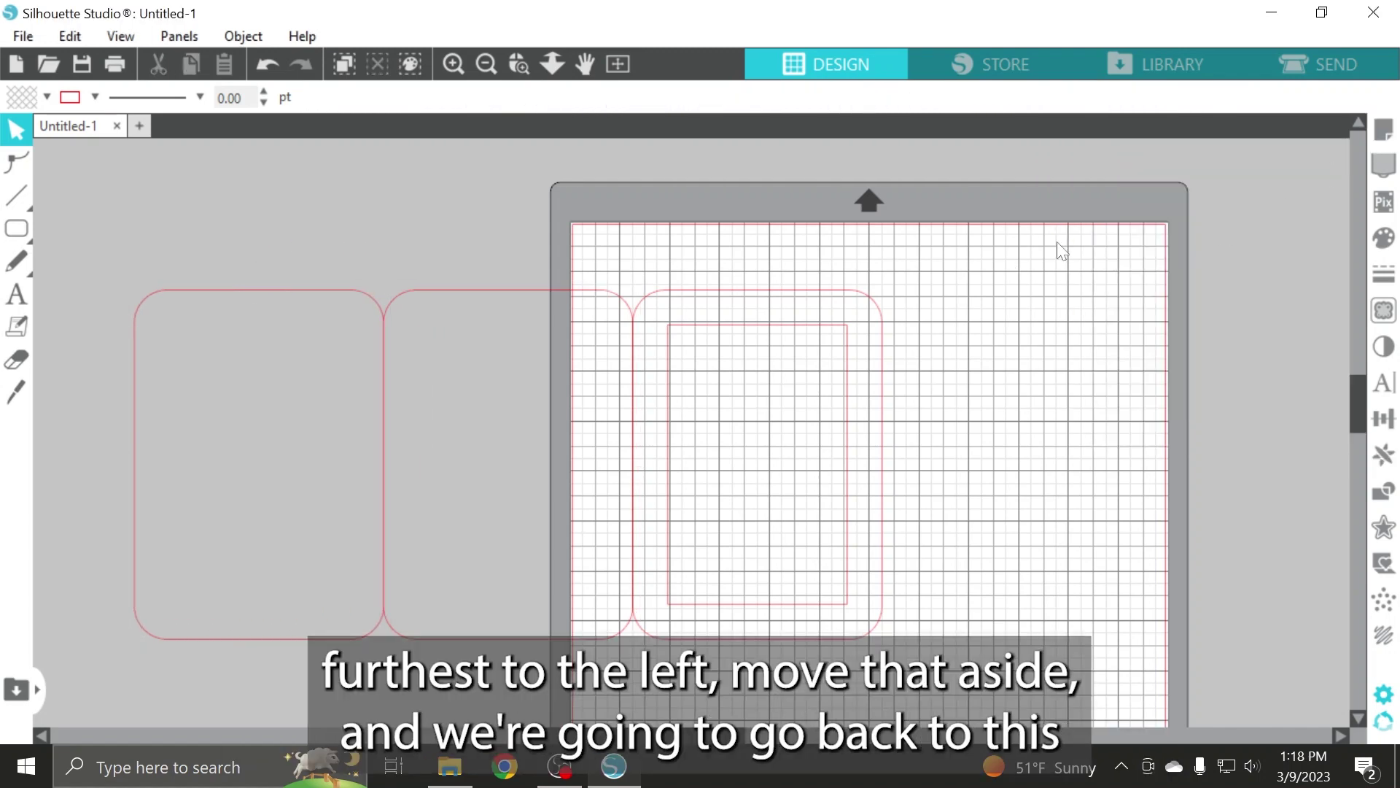
{"action": "left_click_drag", "start_coordinate": [299, 301], "coordinate": [278, 291]}
{"action": "left_click", "coordinate": [346, 218]}
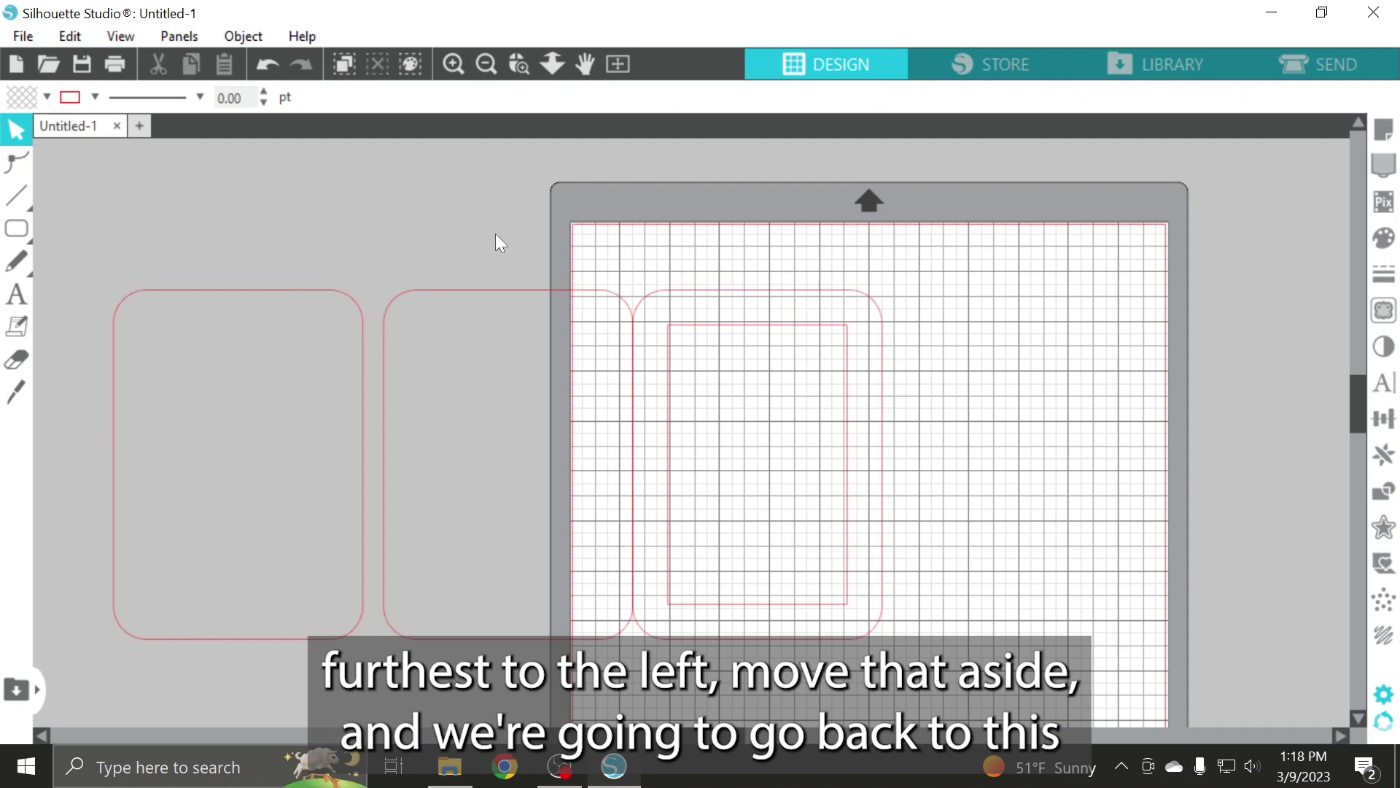
{"action": "left_click", "coordinate": [588, 288]}
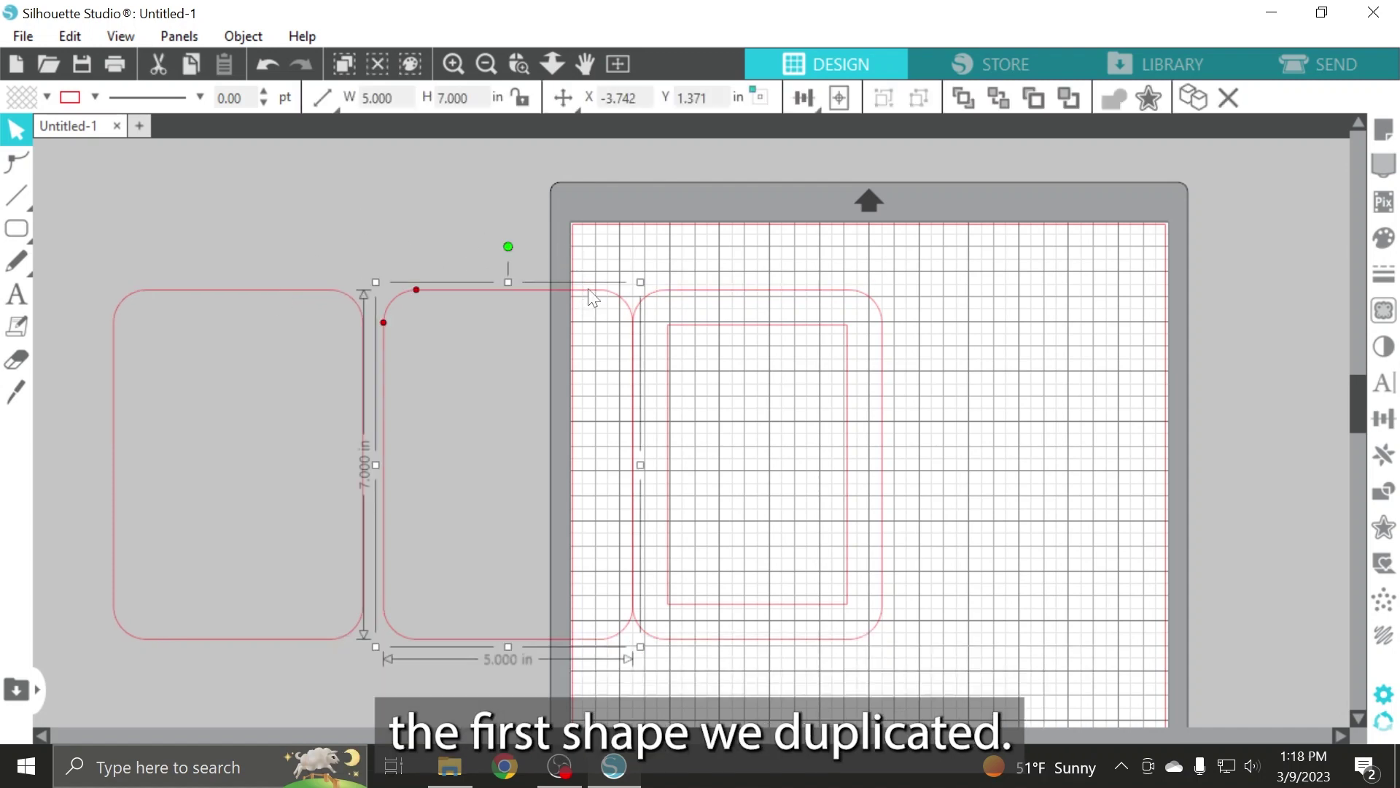
{"action": "left_click", "coordinate": [678, 300], "text": "shift"}
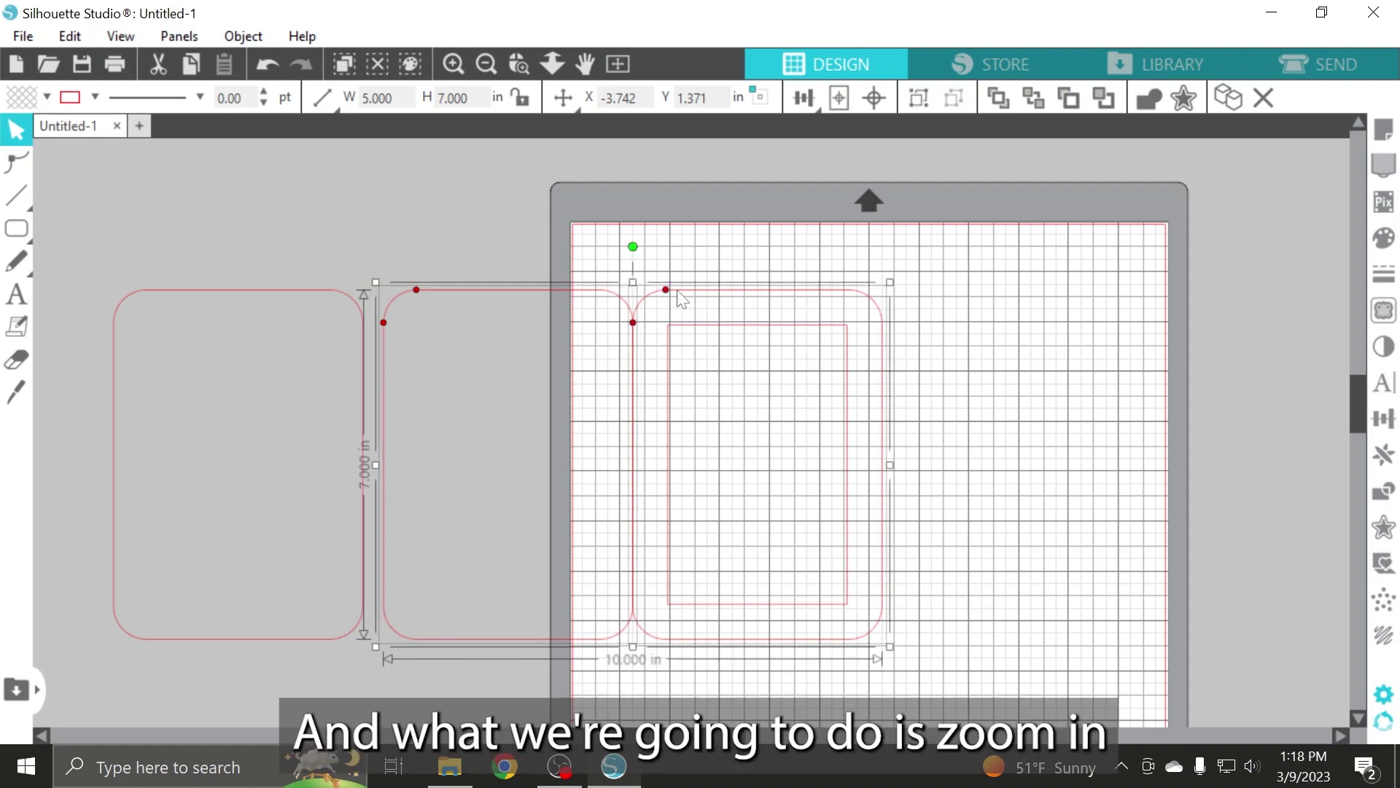
{"action": "left_click", "coordinate": [538, 214]}
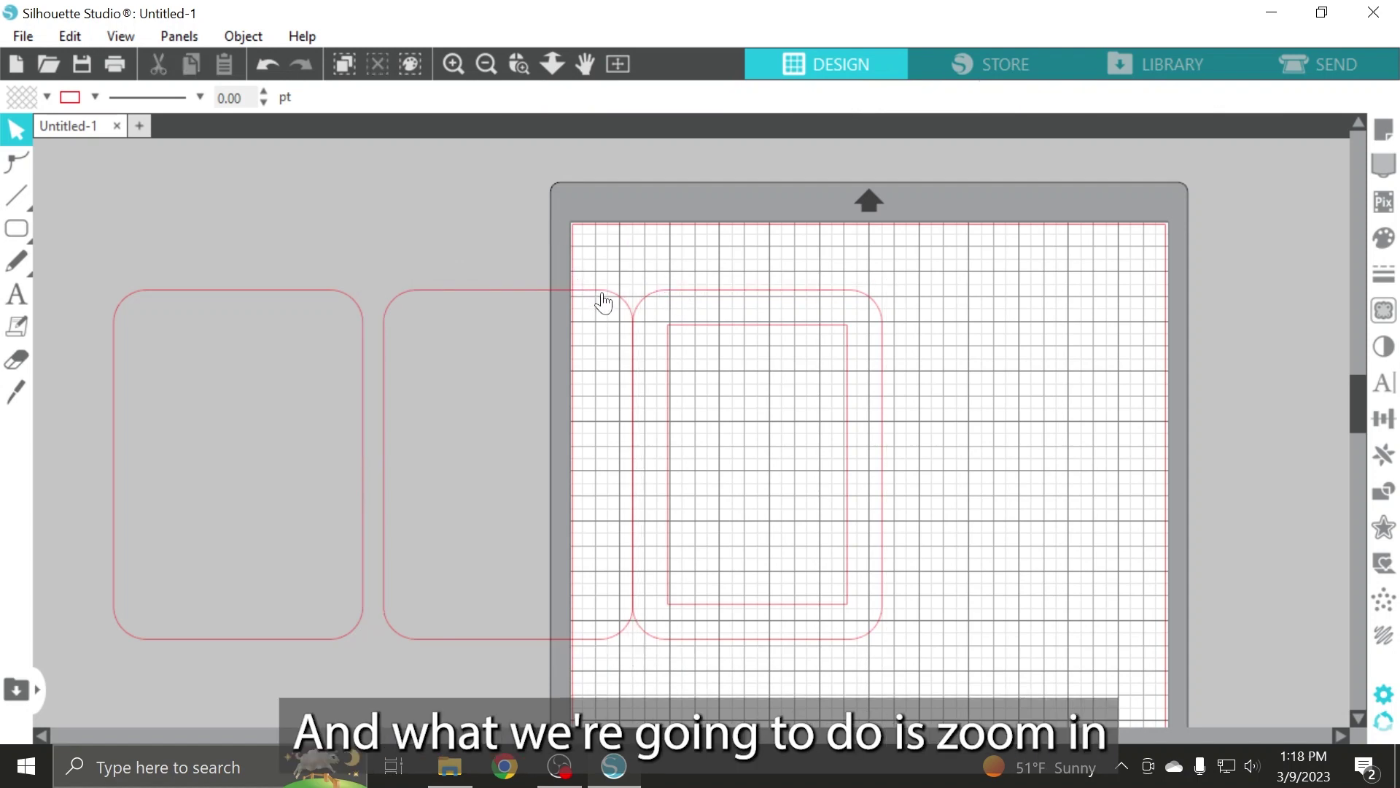
Nudge the middle rounded rectangle two increments right to X -3.727 so it slightly overlaps the original one.
{"action": "left_click", "coordinate": [517, 64]}
{"action": "left_click_drag", "start_coordinate": [721, 700], "coordinate": [718, 693]}
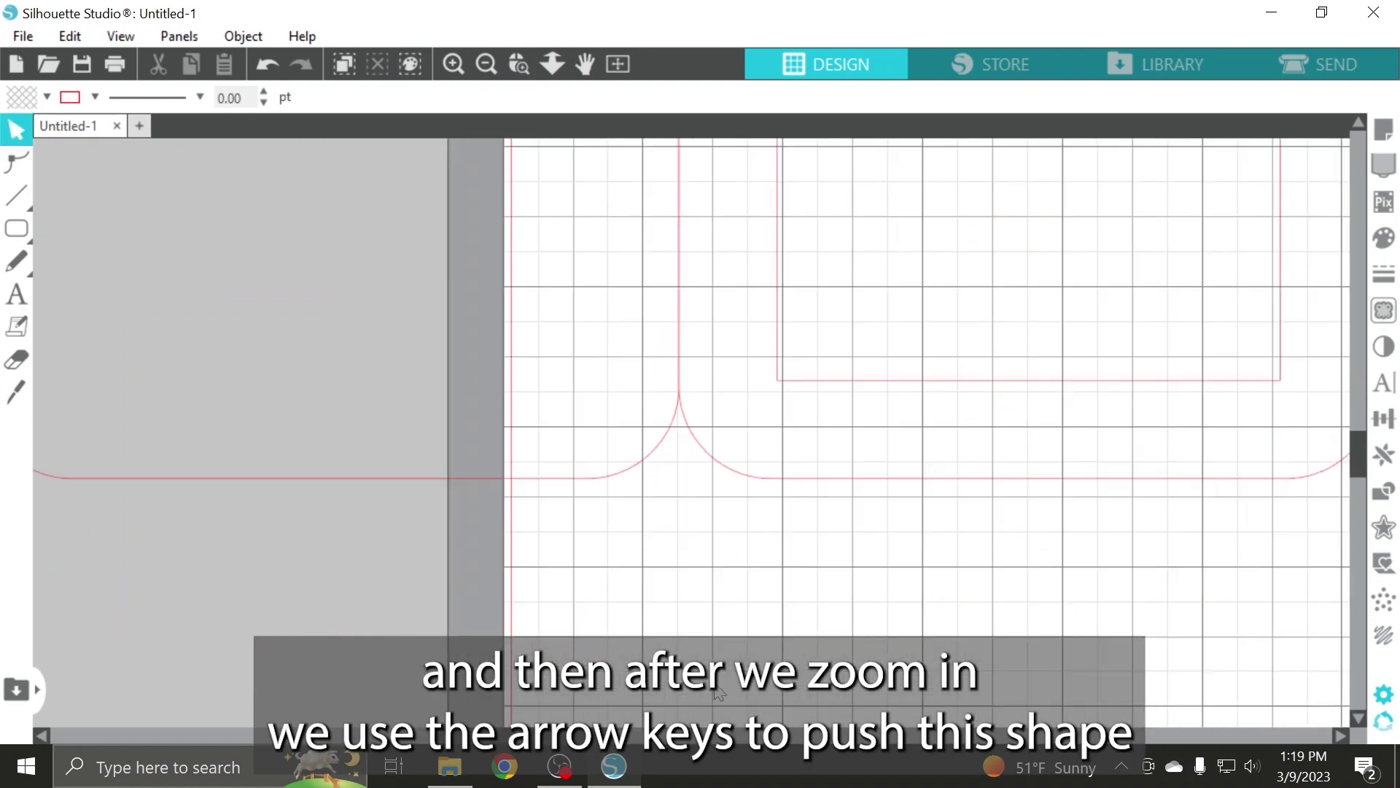
{"action": "left_click", "coordinate": [585, 477]}
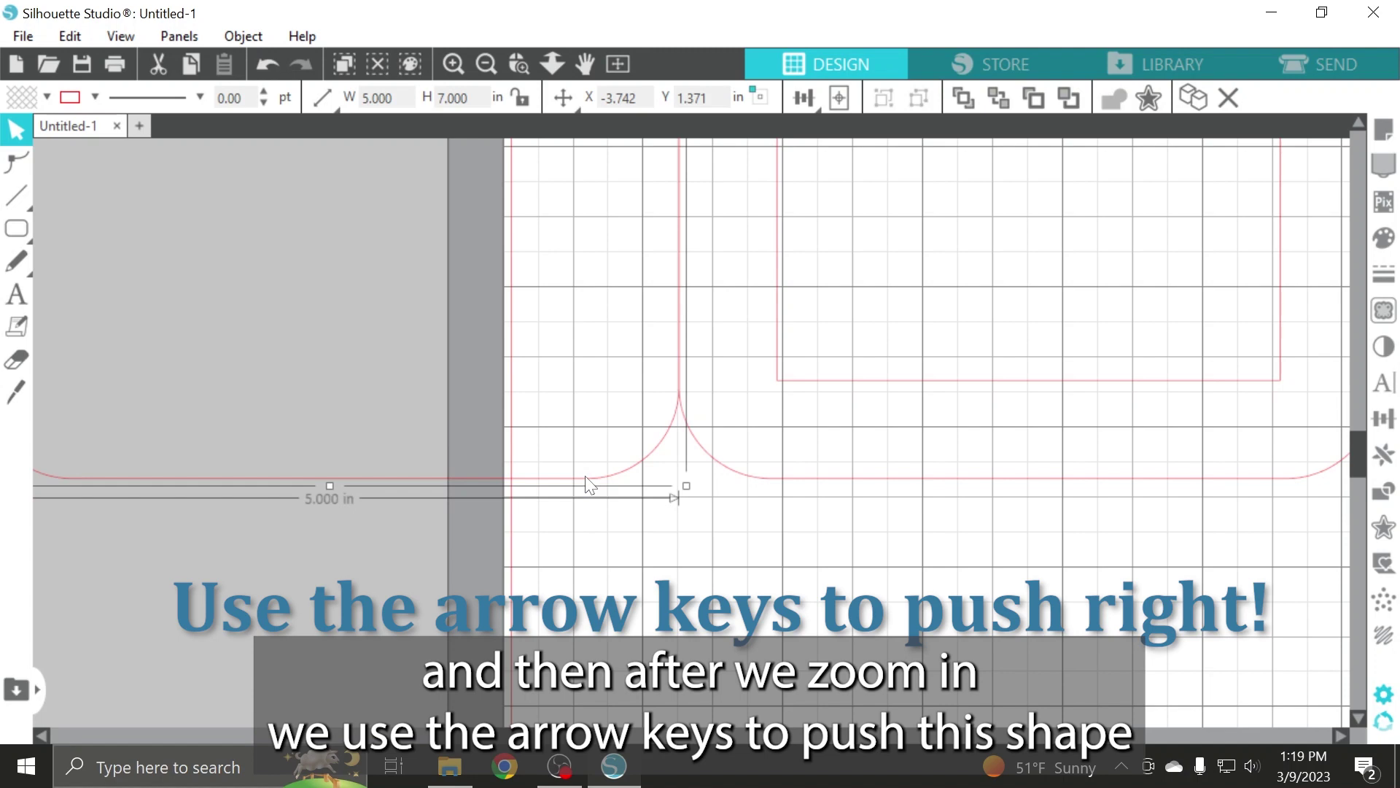
{"action": "key", "text": "Right"}
{"action": "key", "text": "Right"}
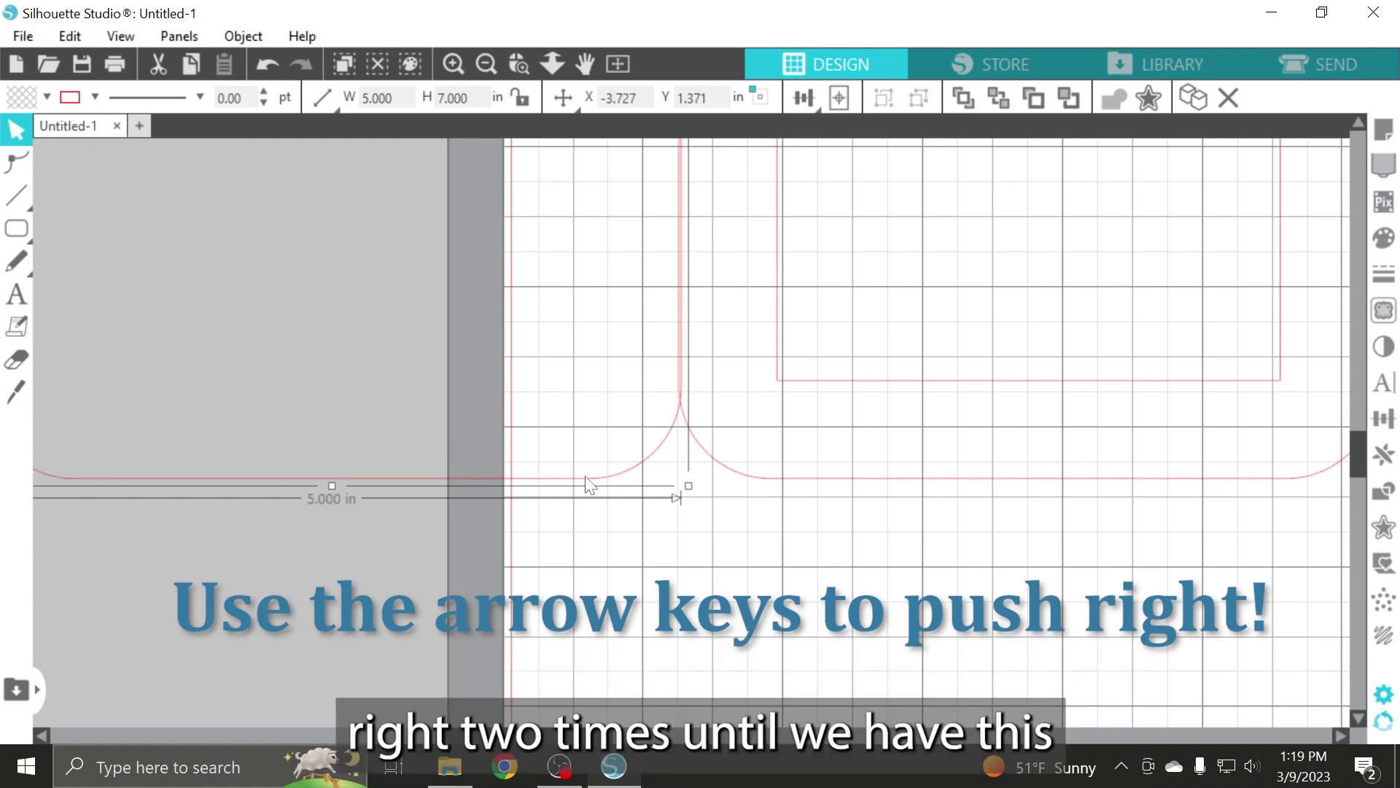
{"action": "left_click", "coordinate": [660, 556]}
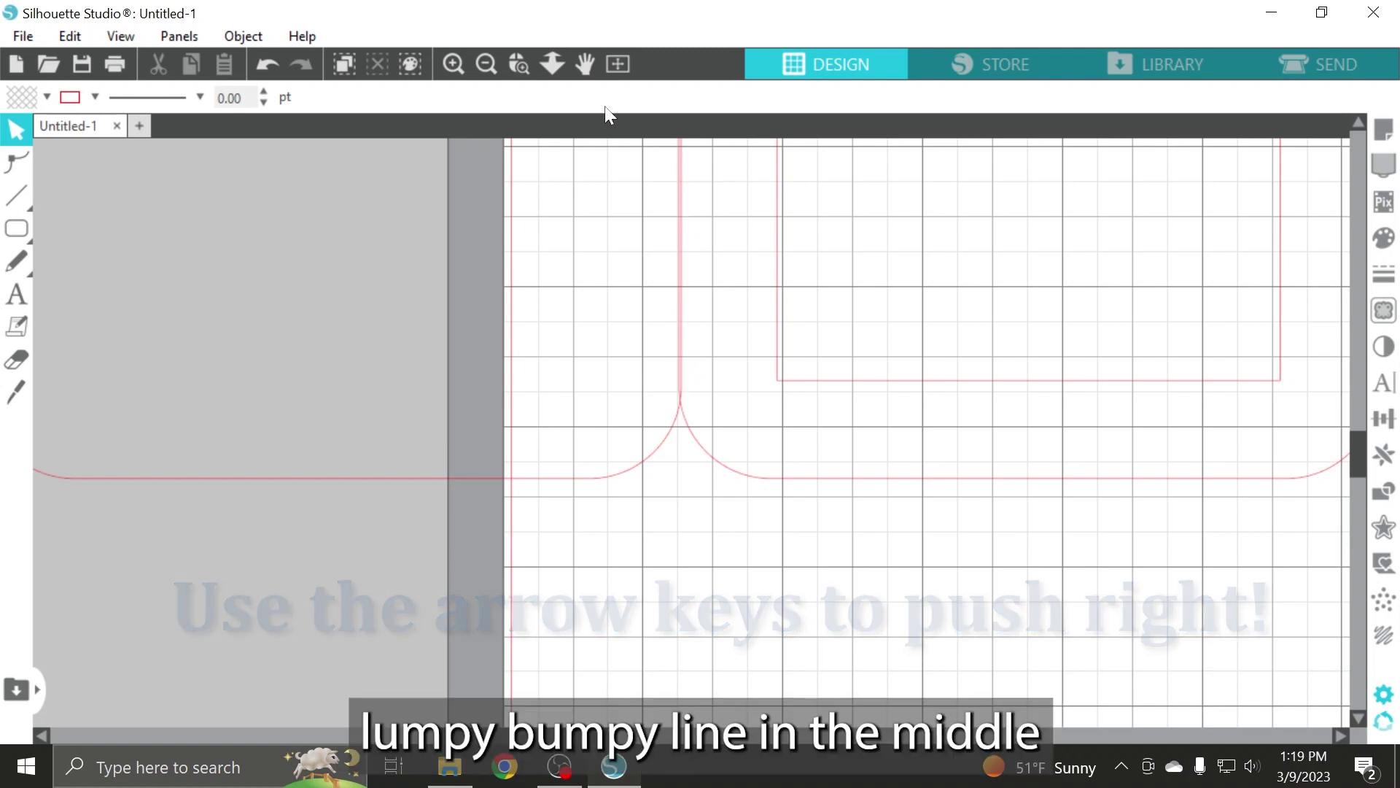
Weld the middle rounded rectangle and the overlapping original outer rectangle into one folded-card shape.
{"action": "left_click", "coordinate": [454, 65]}
{"action": "left_click", "coordinate": [454, 65]}
{"action": "left_click", "coordinate": [454, 66]}
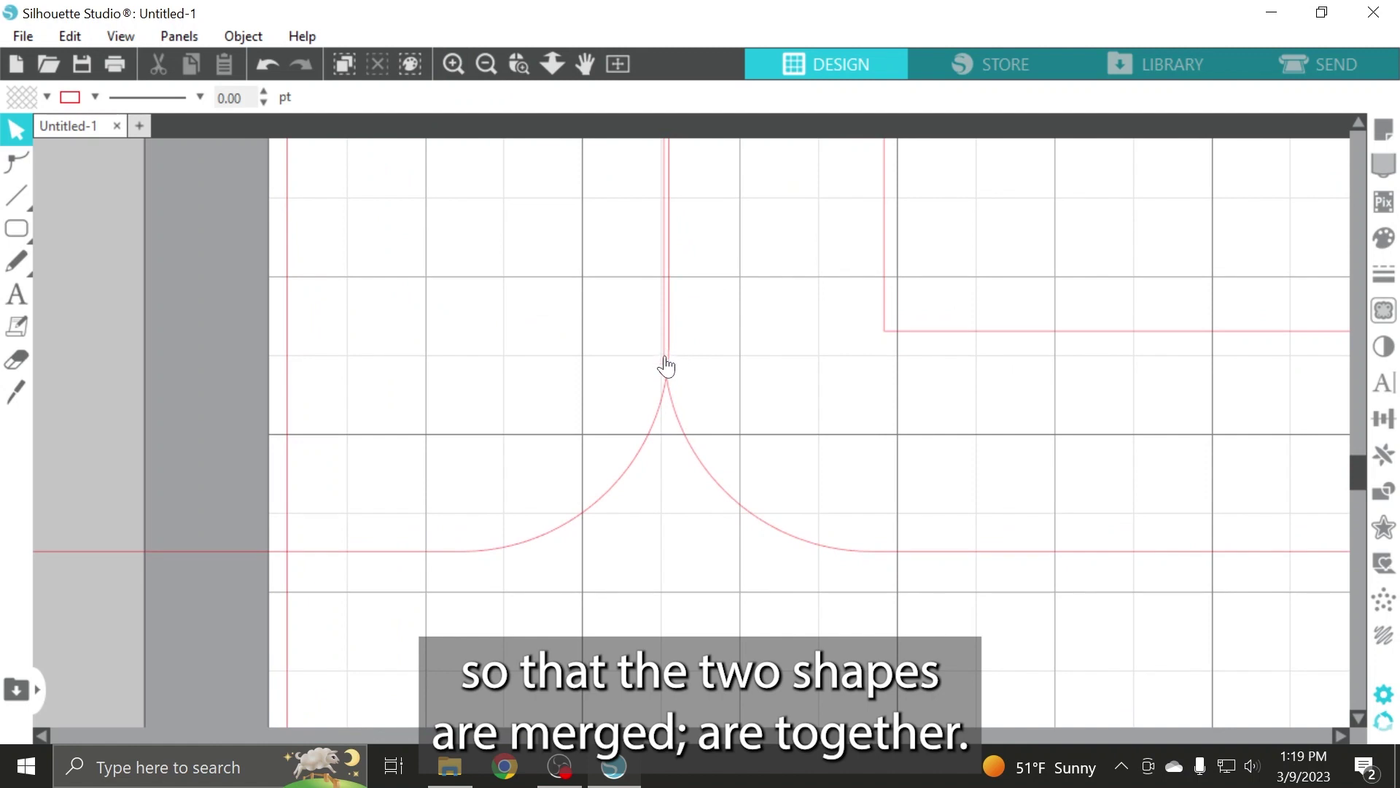
{"action": "left_click", "coordinate": [637, 470]}
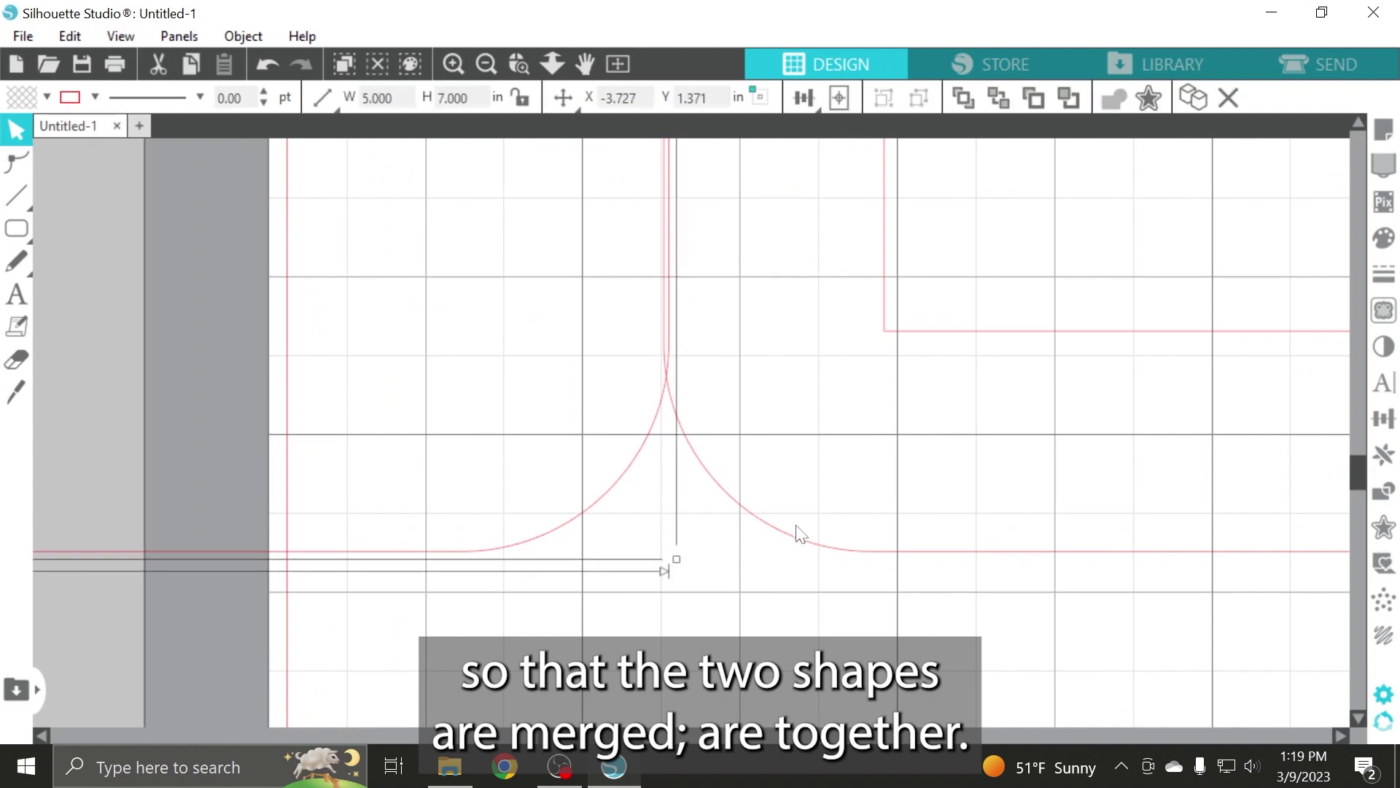
{"action": "left_click", "coordinate": [766, 531], "text": "shift"}
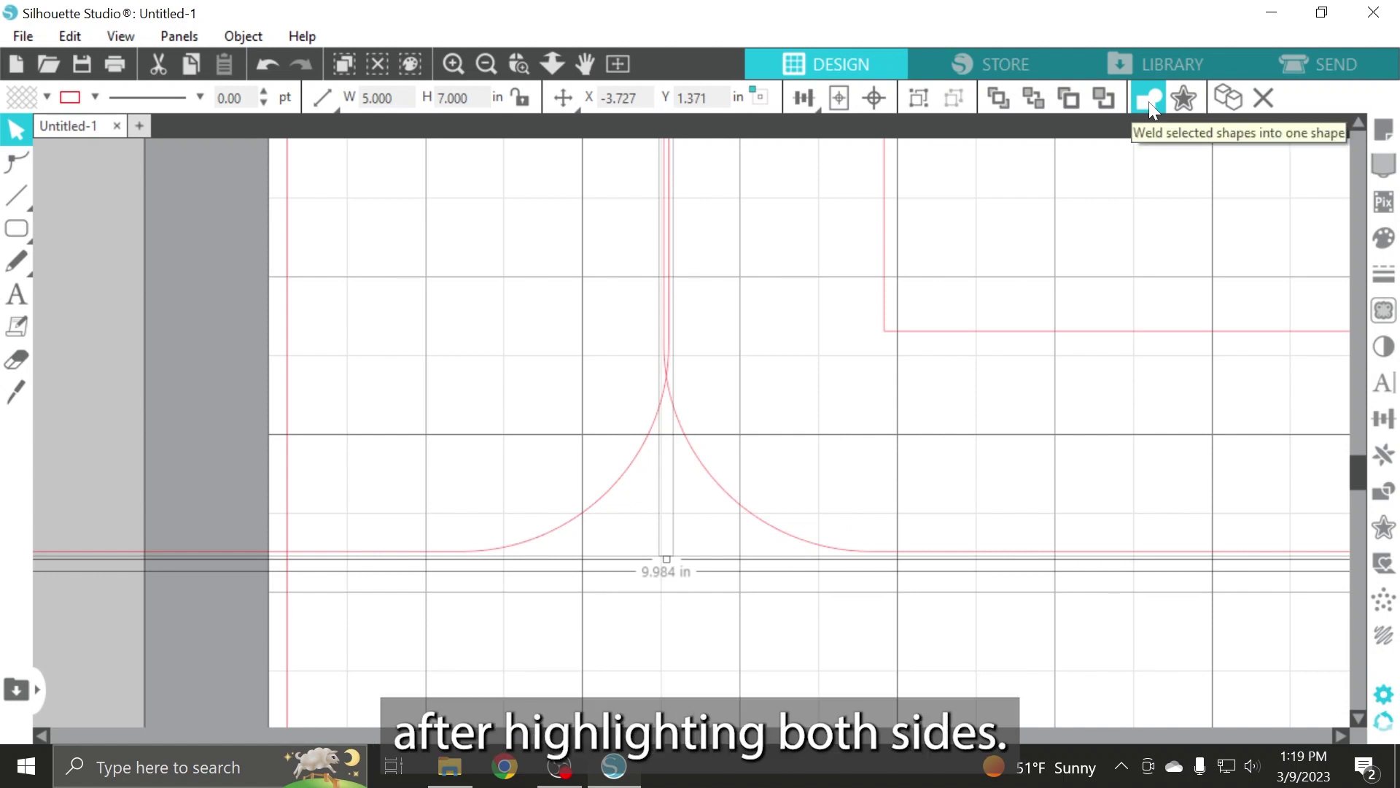
{"action": "left_click", "coordinate": [490, 65]}
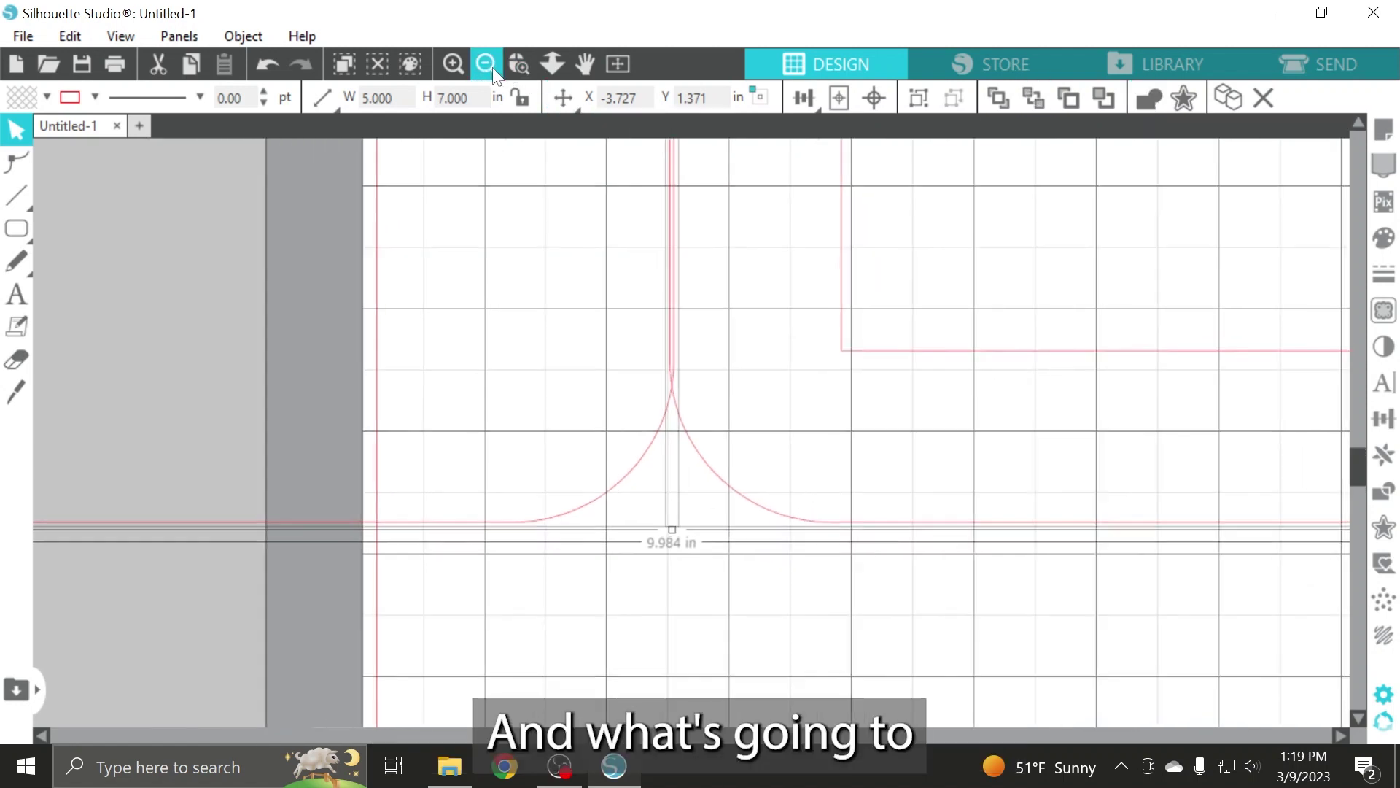
{"action": "left_click", "coordinate": [493, 67]}
{"action": "left_click", "coordinate": [492, 67]}
{"action": "left_click", "coordinate": [492, 67]}
{"action": "left_click", "coordinate": [493, 67]}
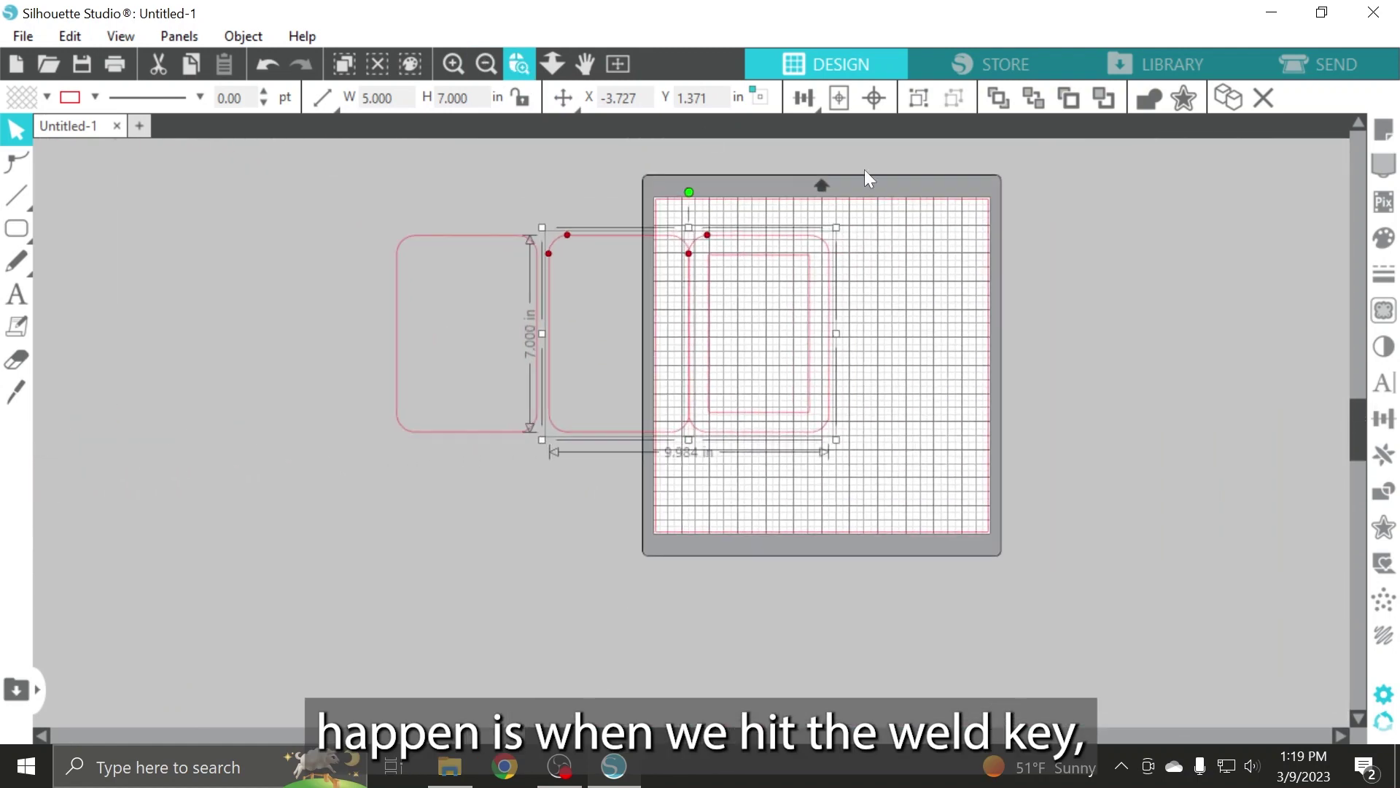
{"action": "left_click", "coordinate": [1143, 102]}
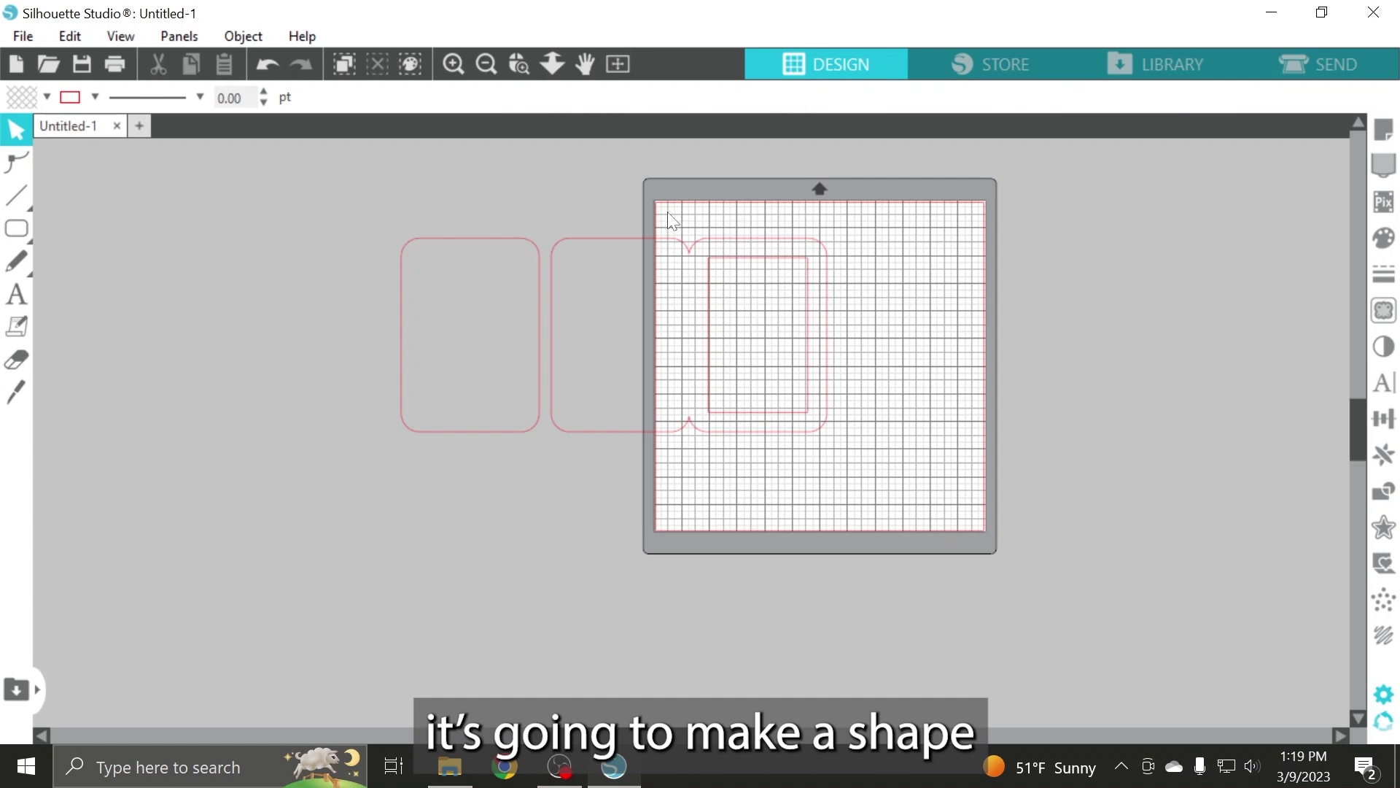
{"action": "left_click", "coordinate": [672, 214]}
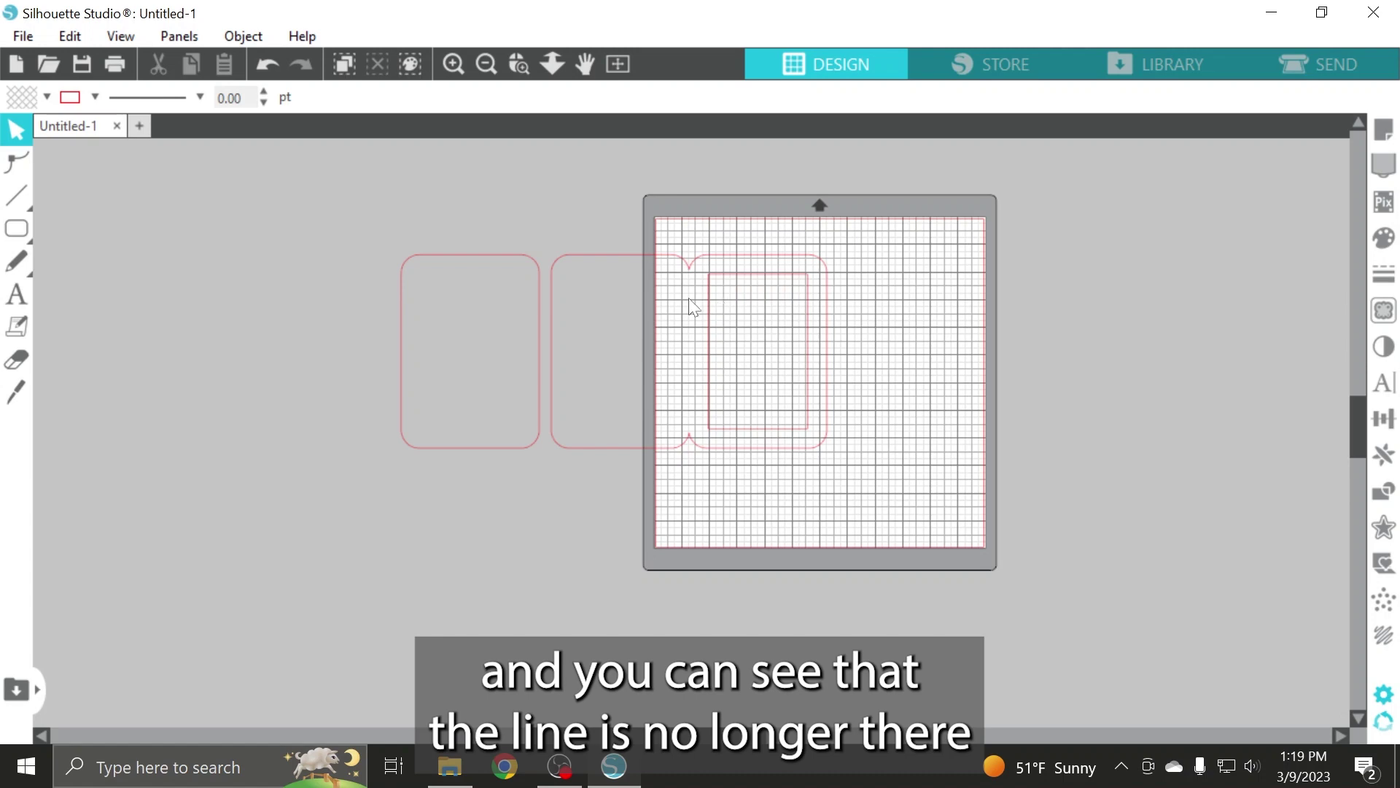
Combine the folded-card shape and the inner rectangle into a compound path so the rectangle becomes a window.
{"action": "scroll", "coordinate": [671, 289], "scroll_direction": "up", "scroll_amount": 5}
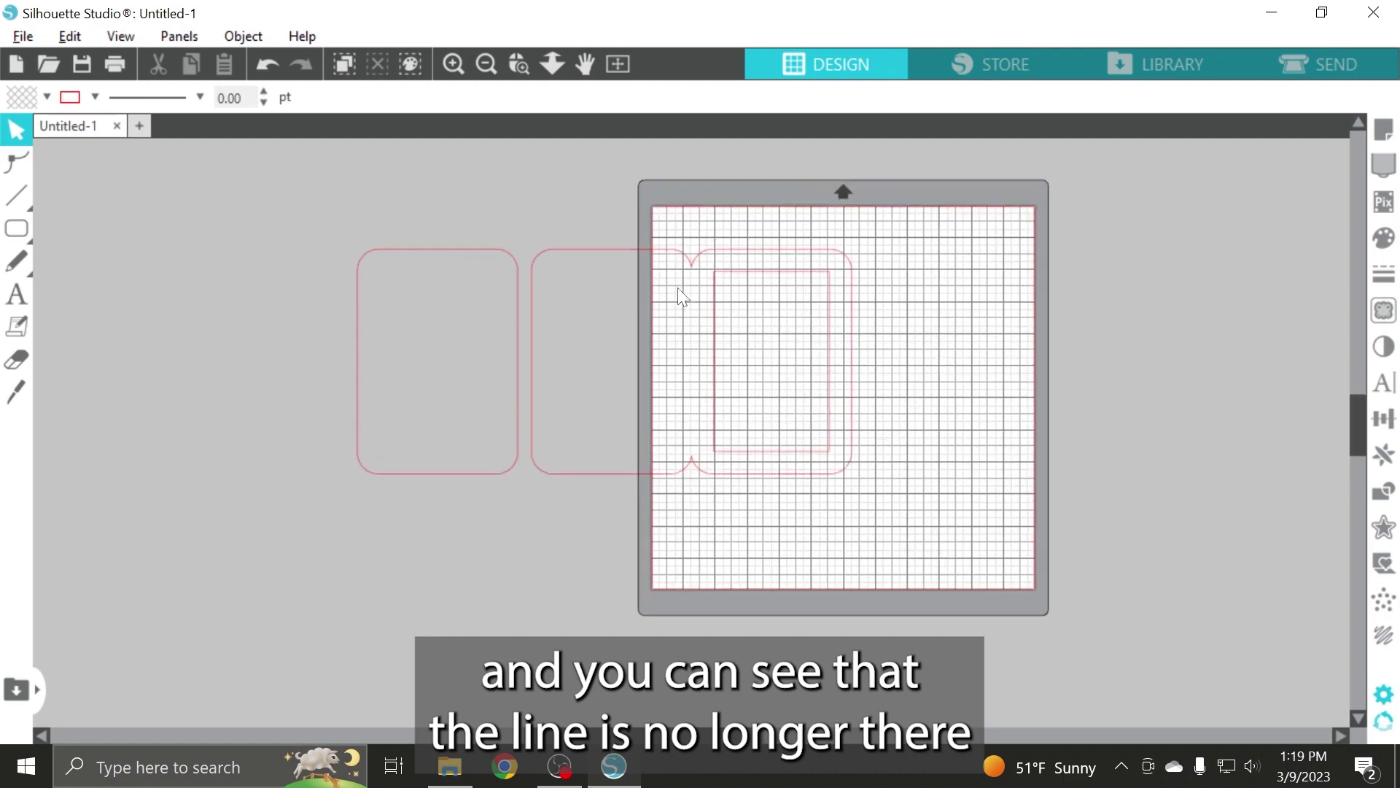
{"action": "scroll", "coordinate": [702, 411], "scroll_direction": "up", "scroll_amount": 1}
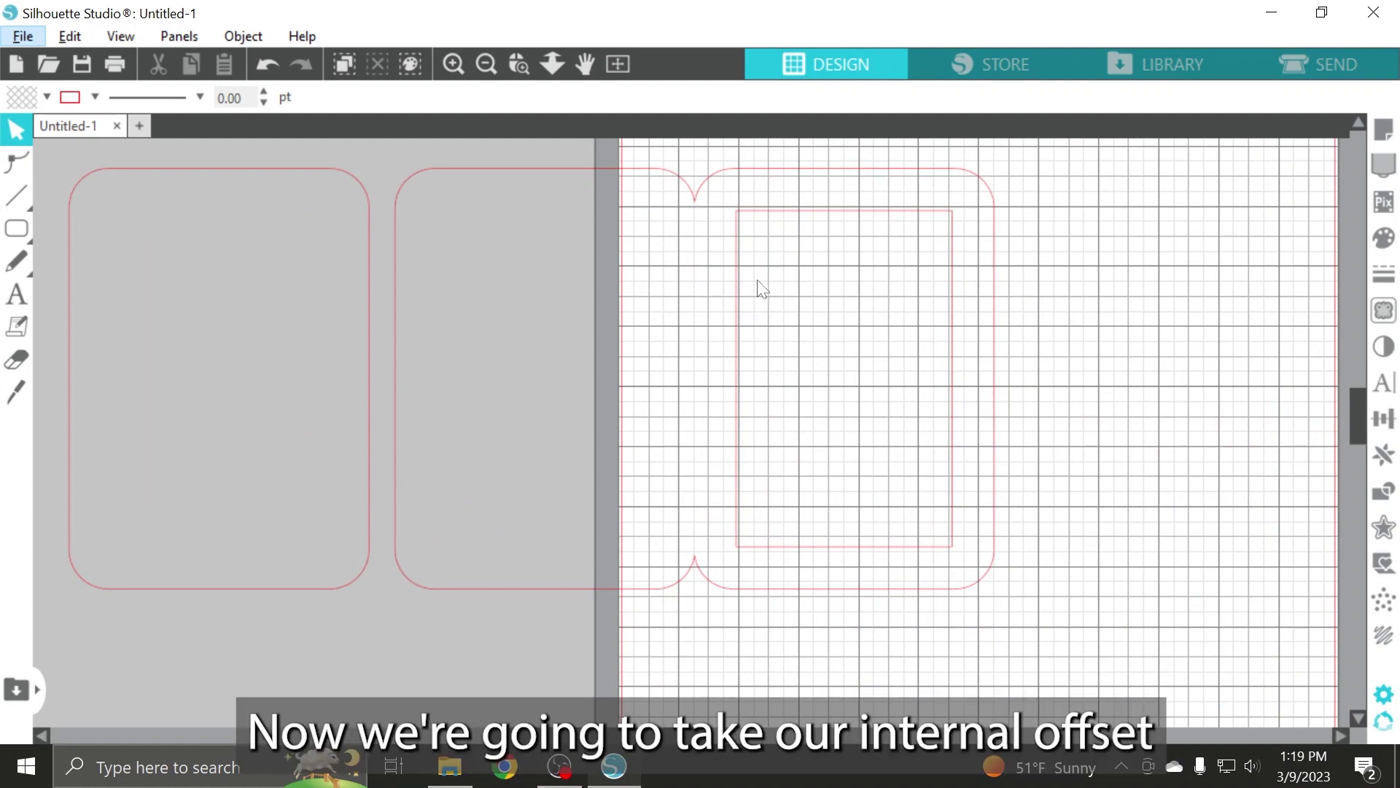
{"action": "left_click", "coordinate": [738, 290]}
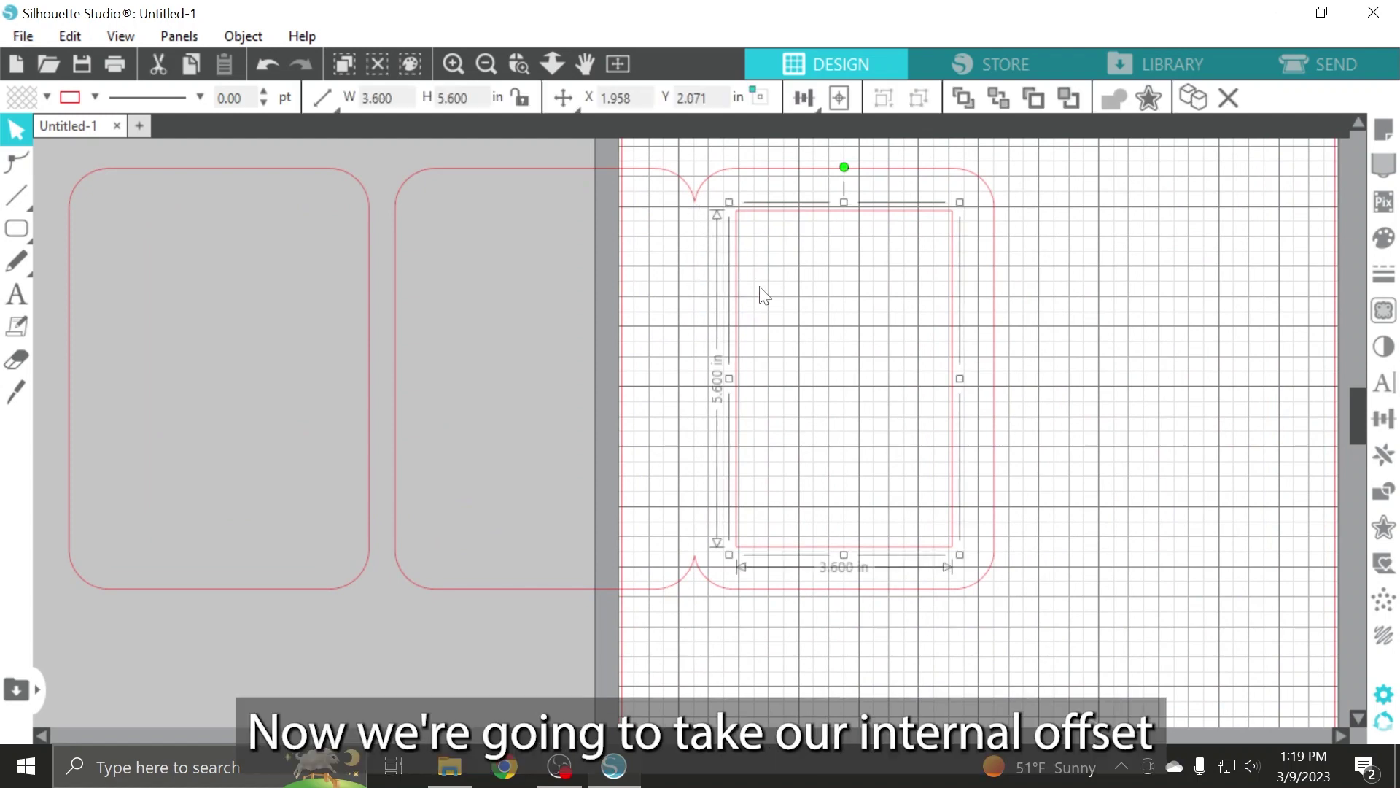
{"action": "left_click", "coordinate": [707, 154]}
{"action": "left_click", "coordinate": [759, 171]}
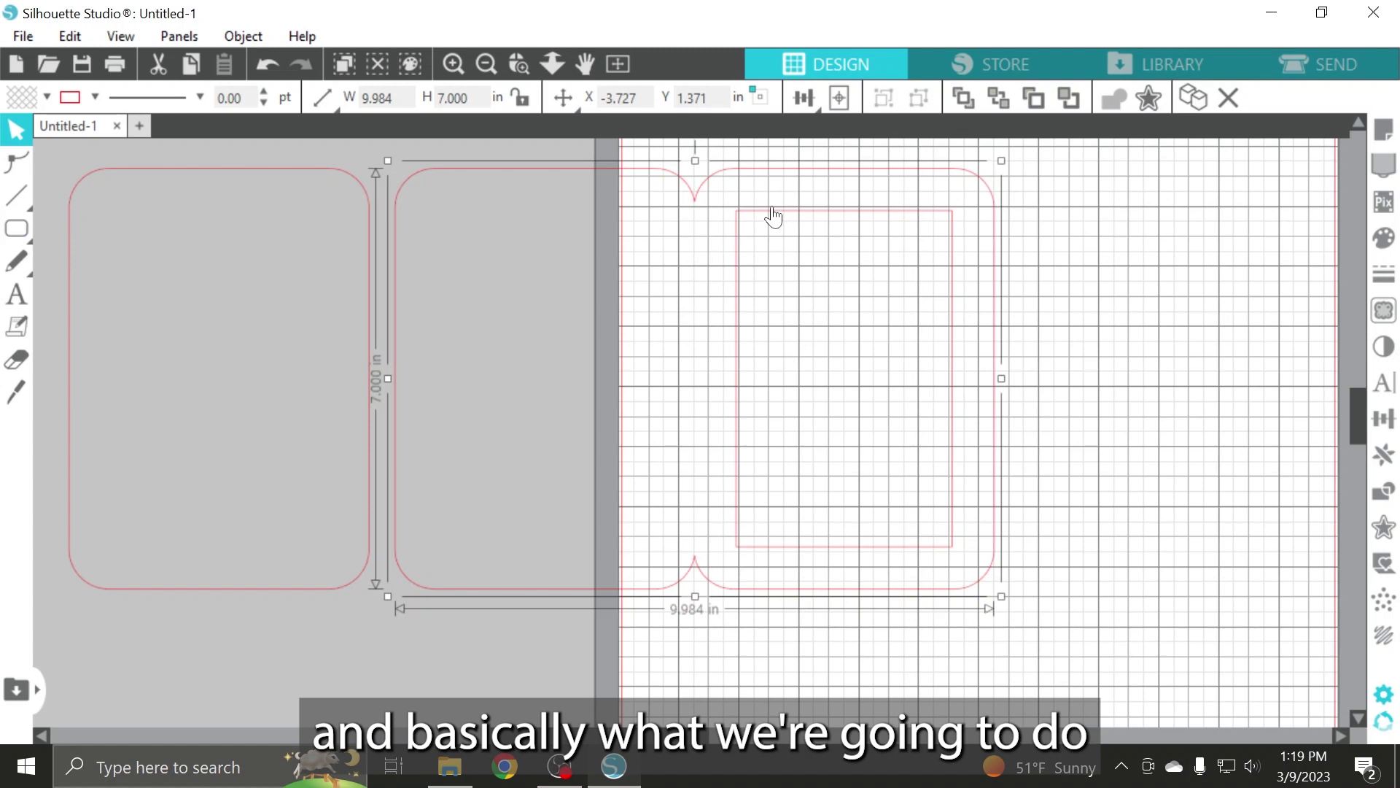
{"action": "left_click", "coordinate": [773, 212], "text": "shift"}
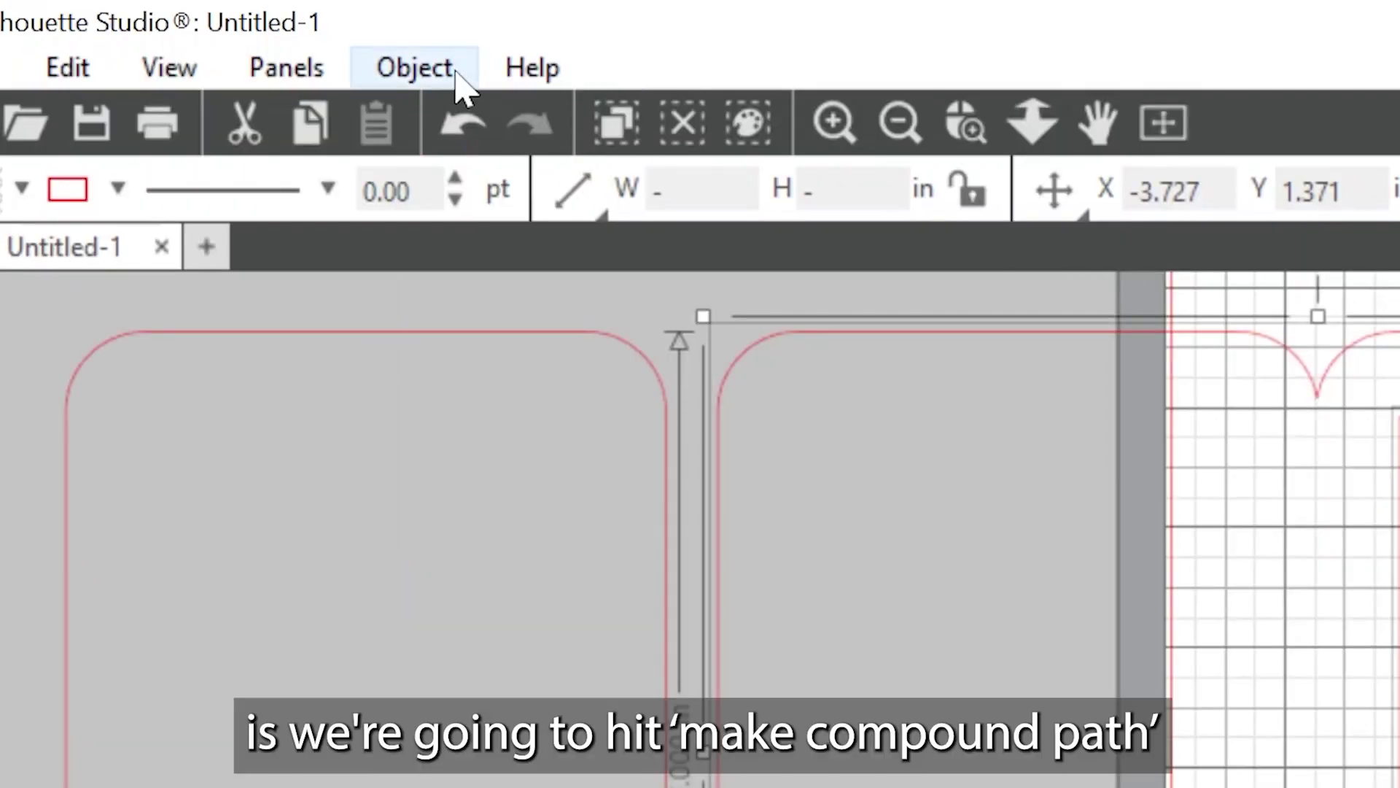
{"action": "left_click", "coordinate": [260, 38]}
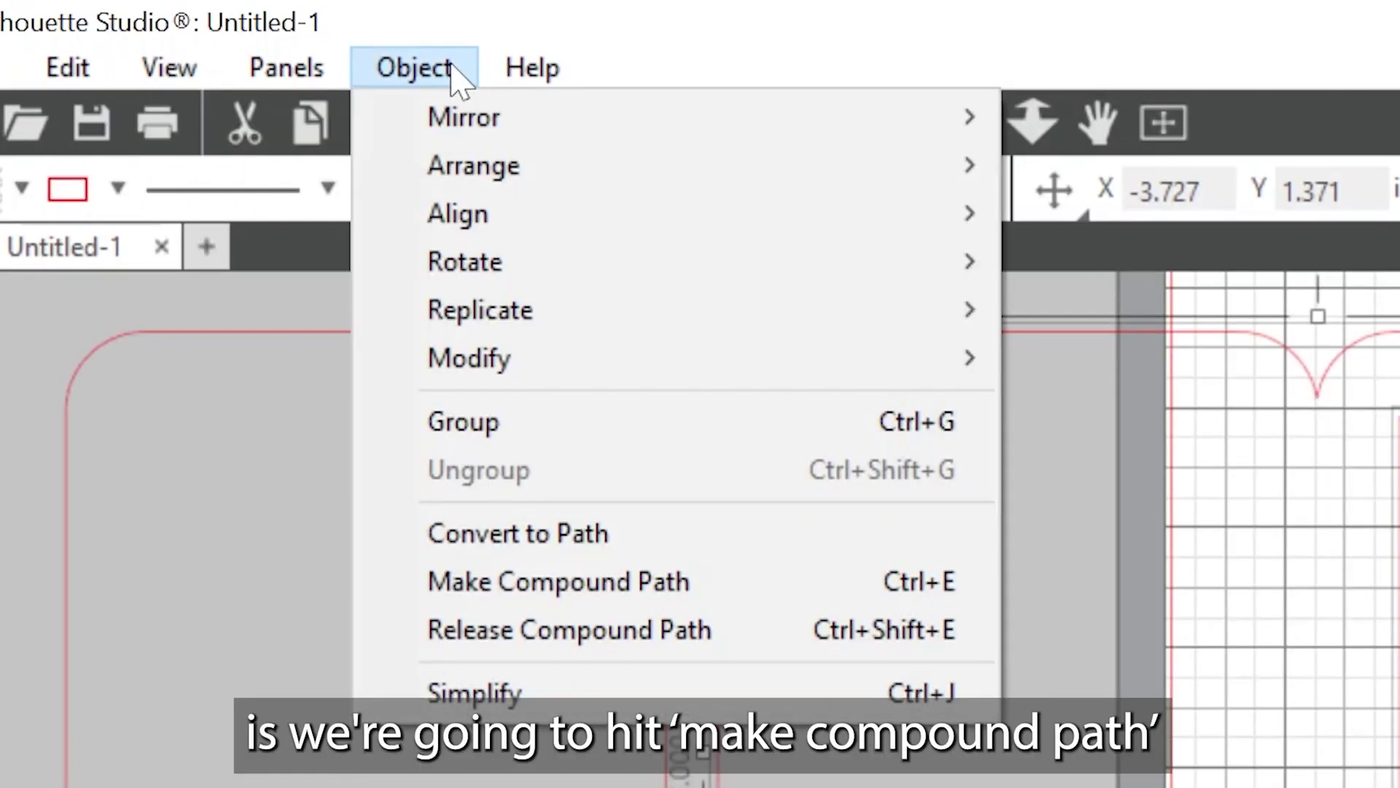
{"action": "left_click", "coordinate": [661, 587]}
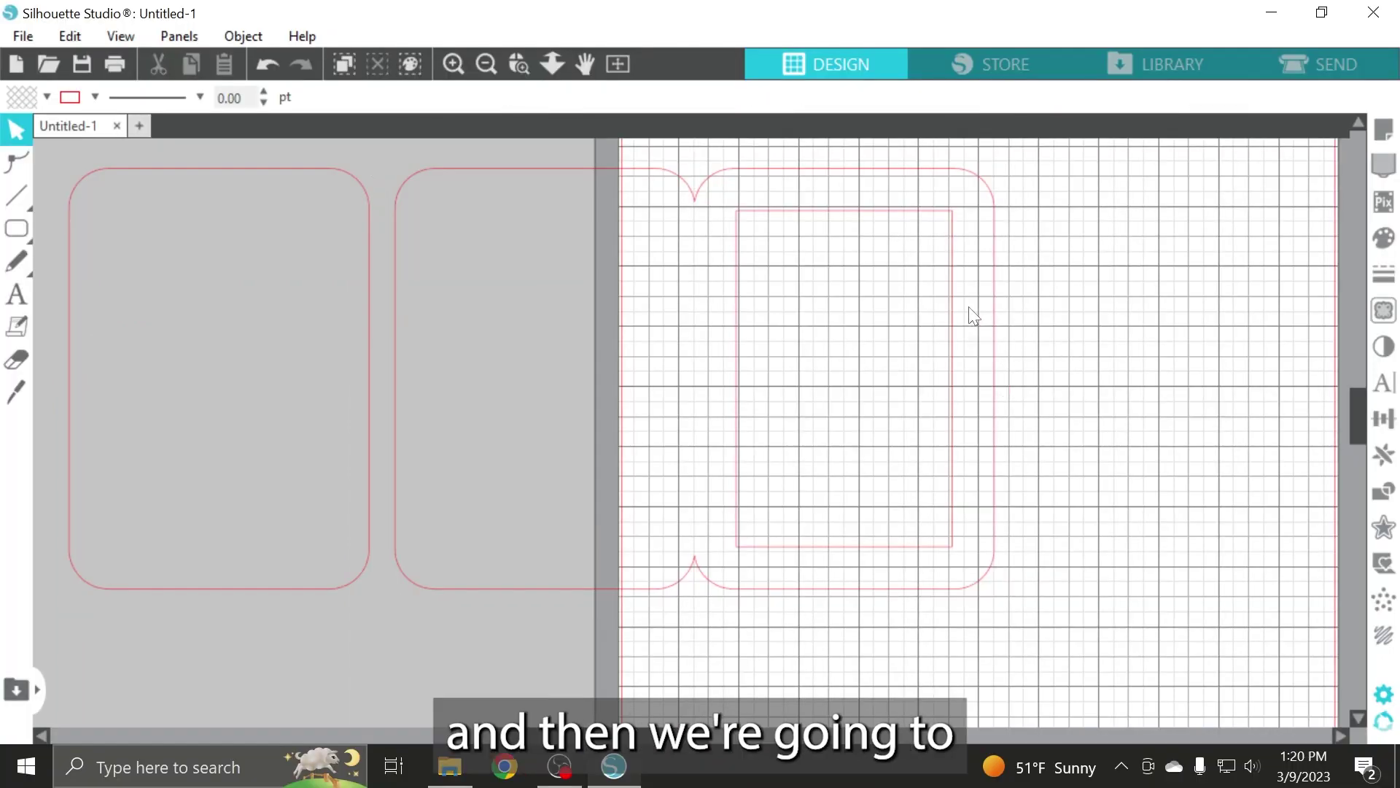
Fill the folded-card compound shape with light pink.
{"action": "left_click", "coordinate": [952, 314]}
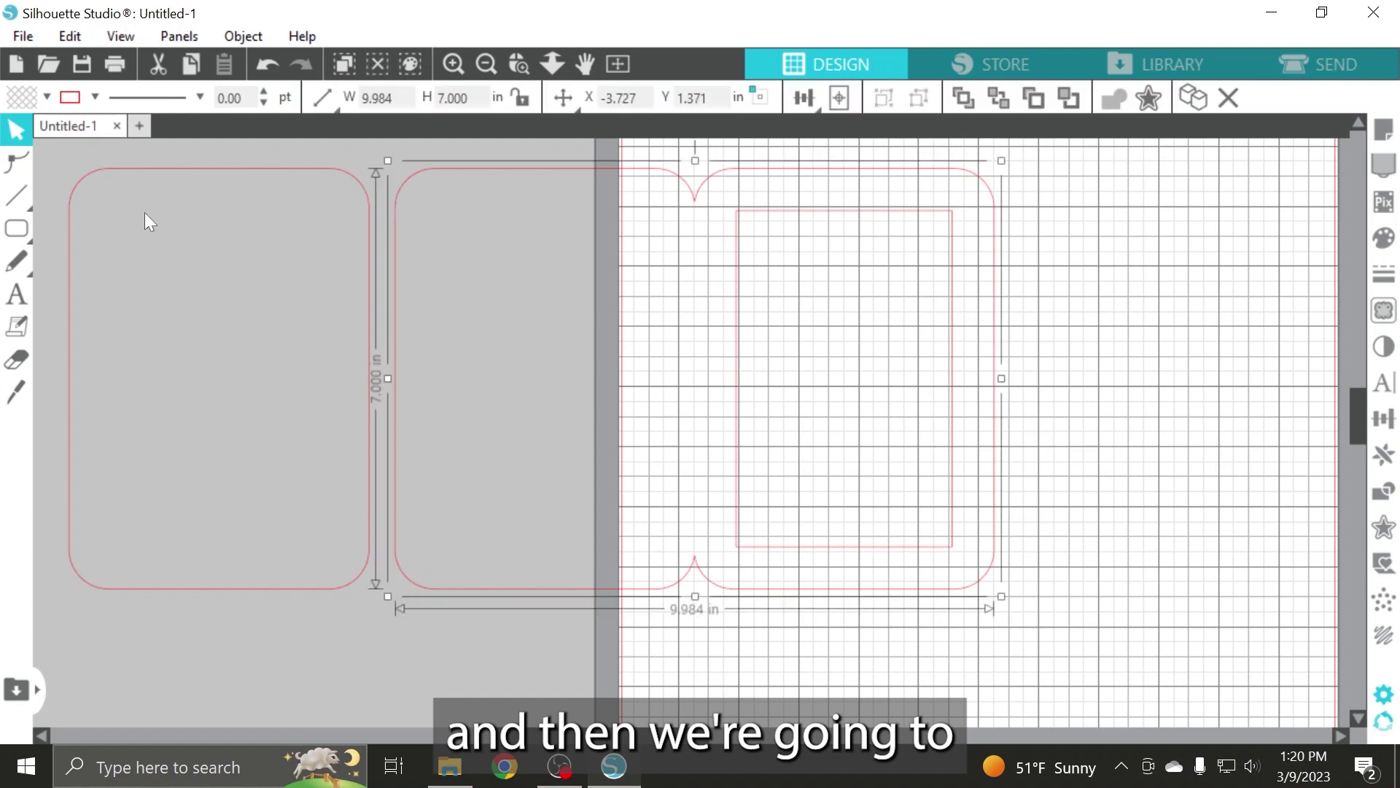
{"action": "left_click", "coordinate": [45, 95]}
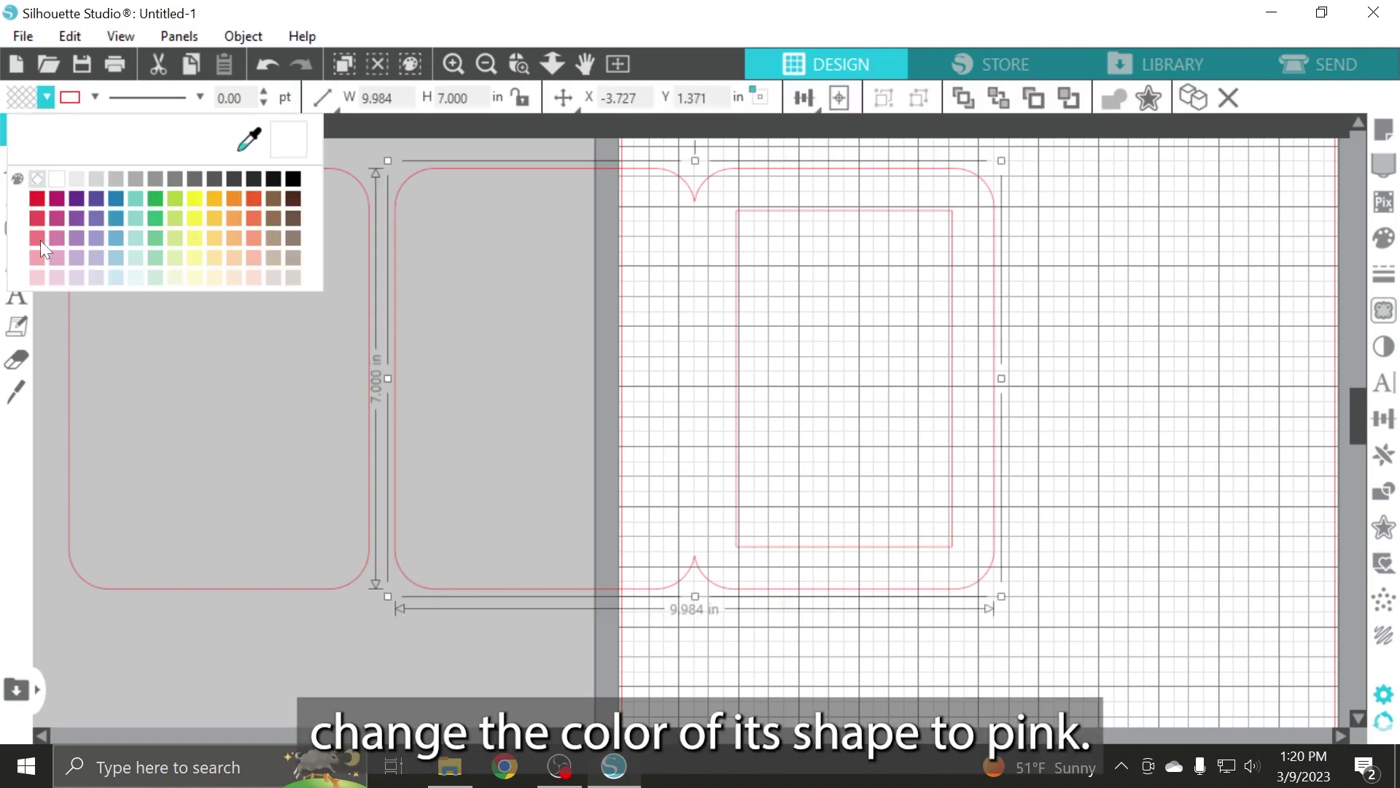
{"action": "left_click", "coordinate": [38, 238]}
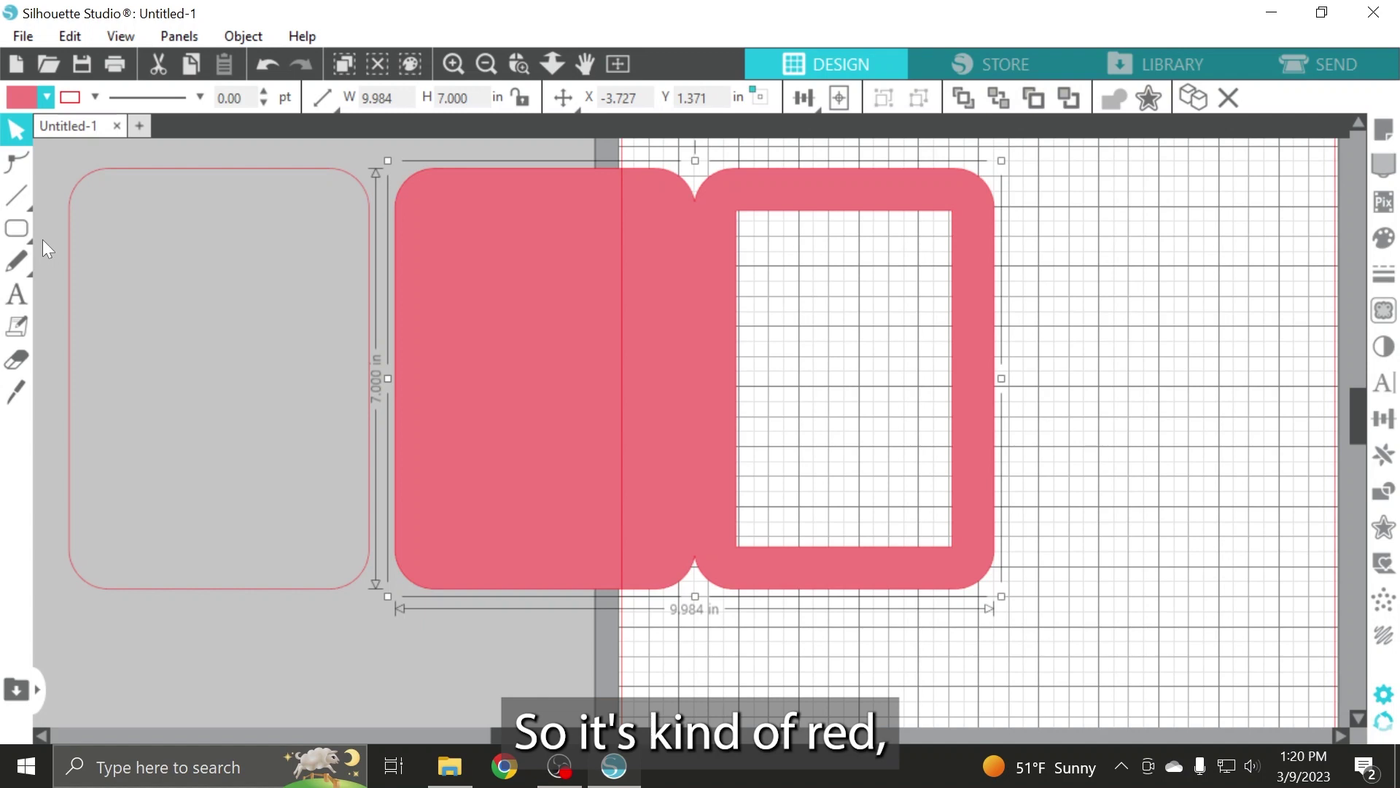
{"action": "left_click", "coordinate": [45, 95]}
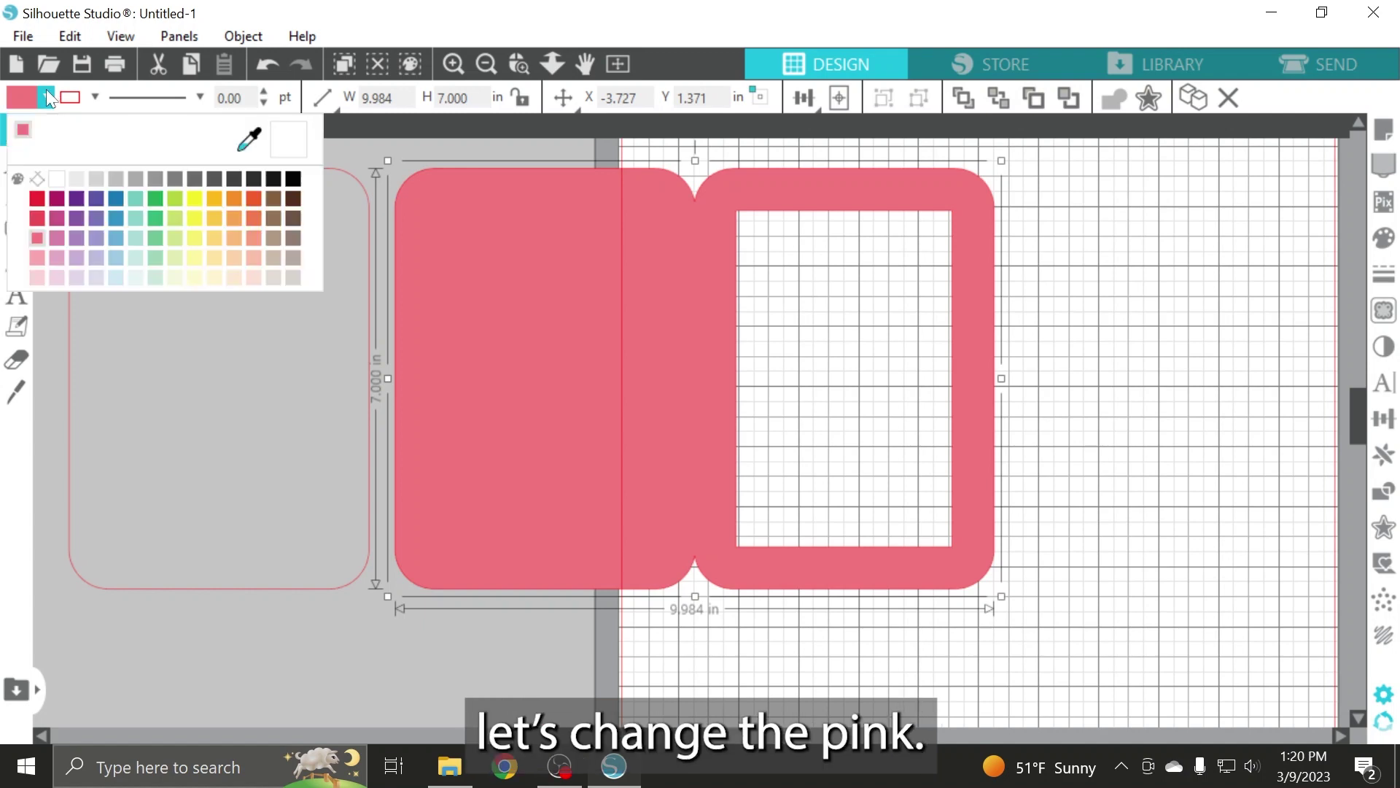
{"action": "left_click", "coordinate": [36, 259]}
{"action": "left_click", "coordinate": [155, 242]}
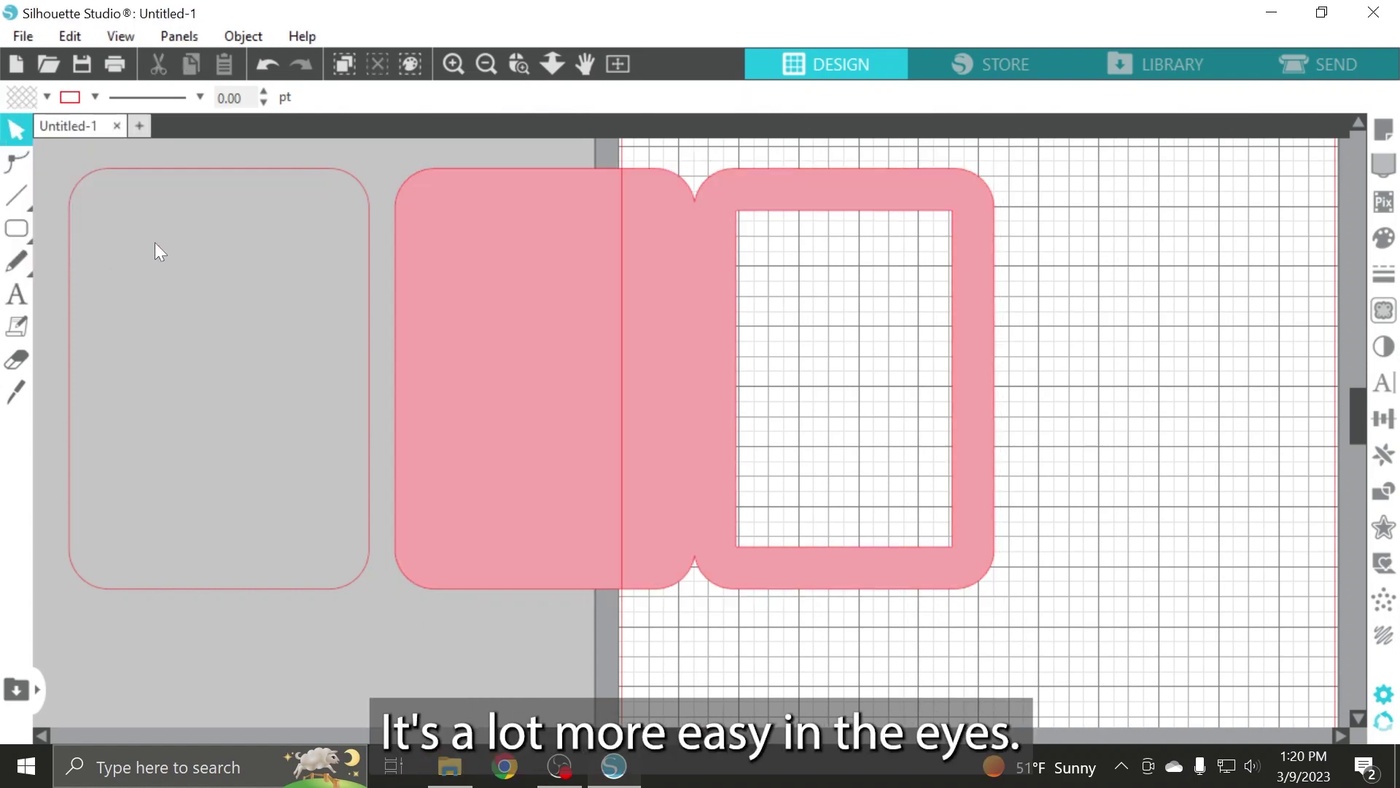
Fill the separate 5 by 7 in rounded panel with pale yellow.
{"action": "left_click", "coordinate": [45, 96]}
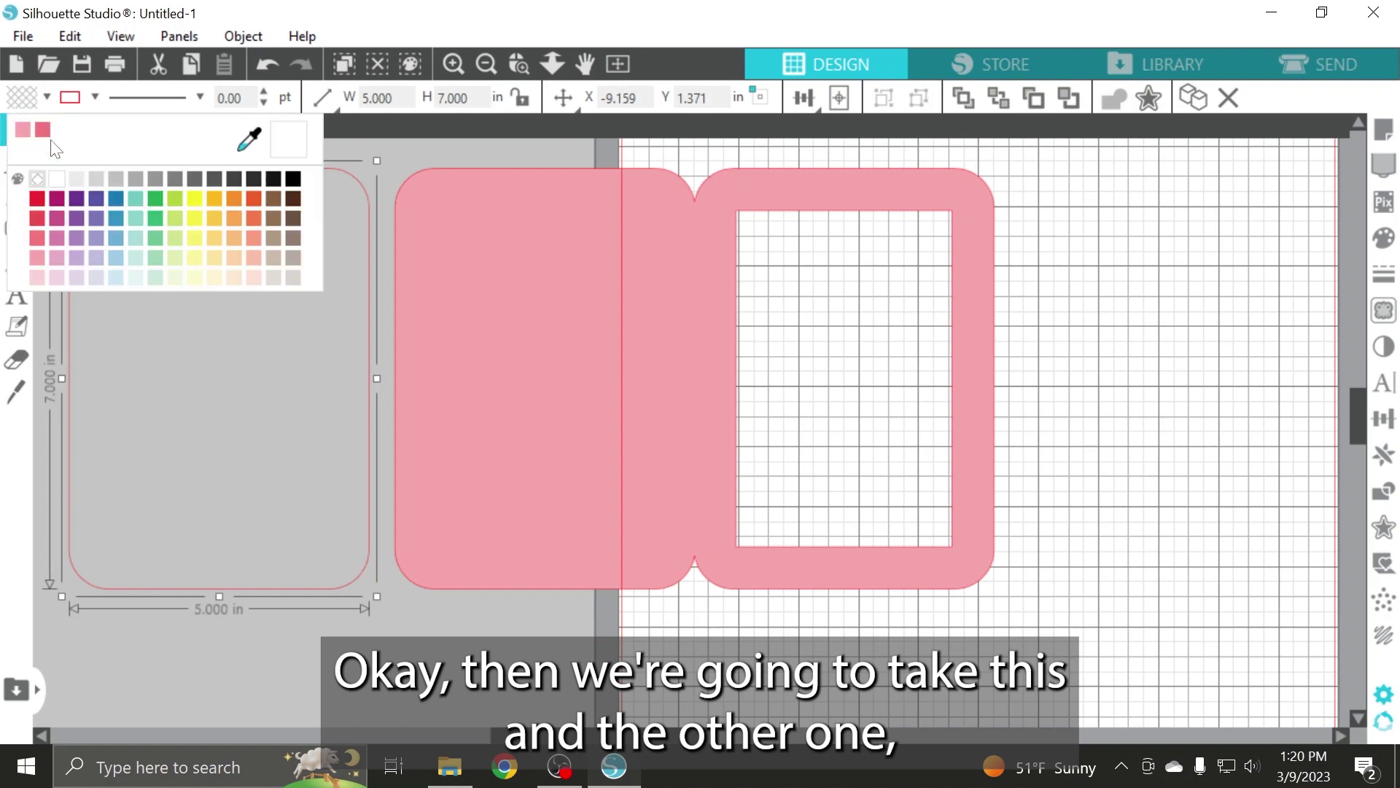
{"action": "left_click", "coordinate": [198, 278]}
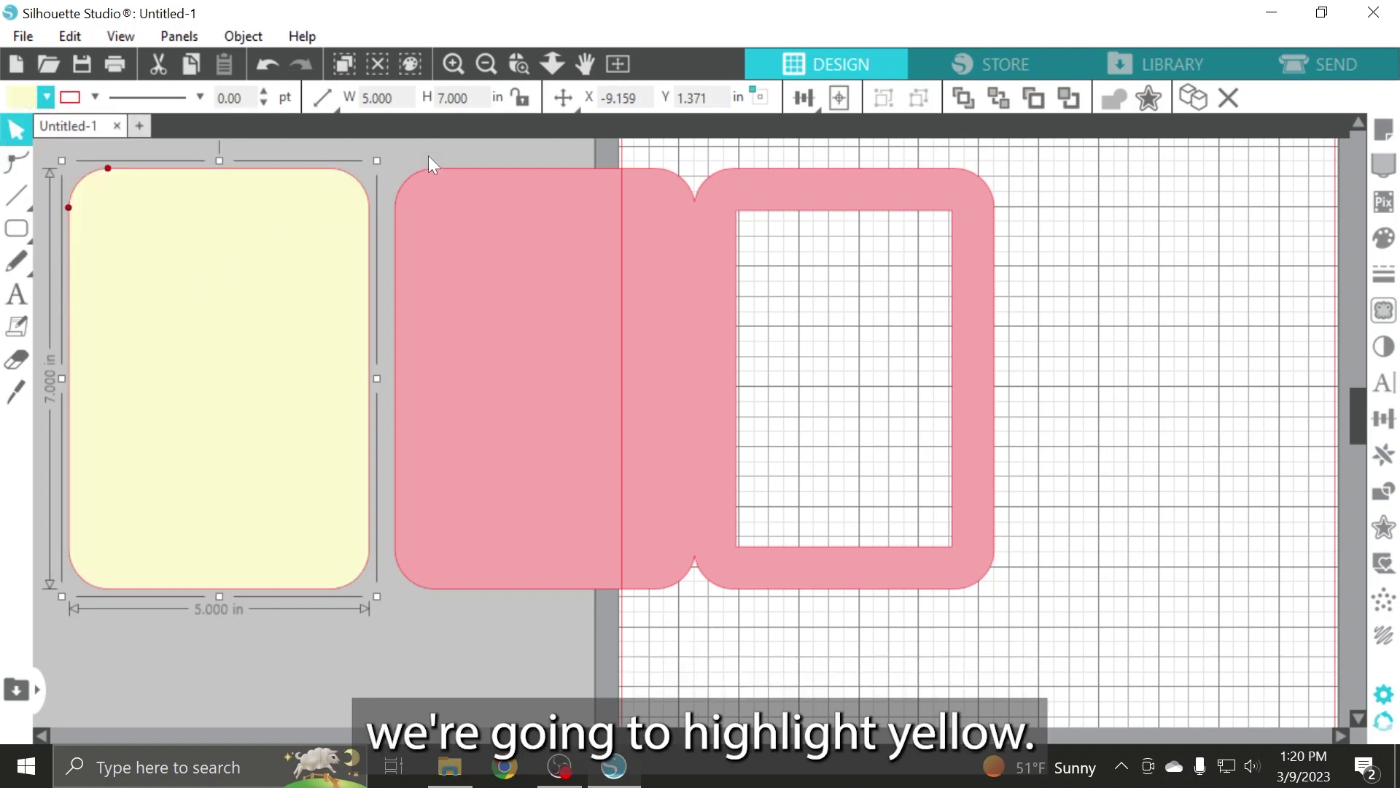
{"action": "left_click", "coordinate": [545, 159]}
Move the pink folded card fully onto the upper part of the cutting mat.
{"action": "scroll", "coordinate": [733, 262], "scroll_direction": "up", "scroll_amount": 3}
{"action": "scroll", "coordinate": [730, 364], "scroll_direction": "down", "scroll_amount": 1}
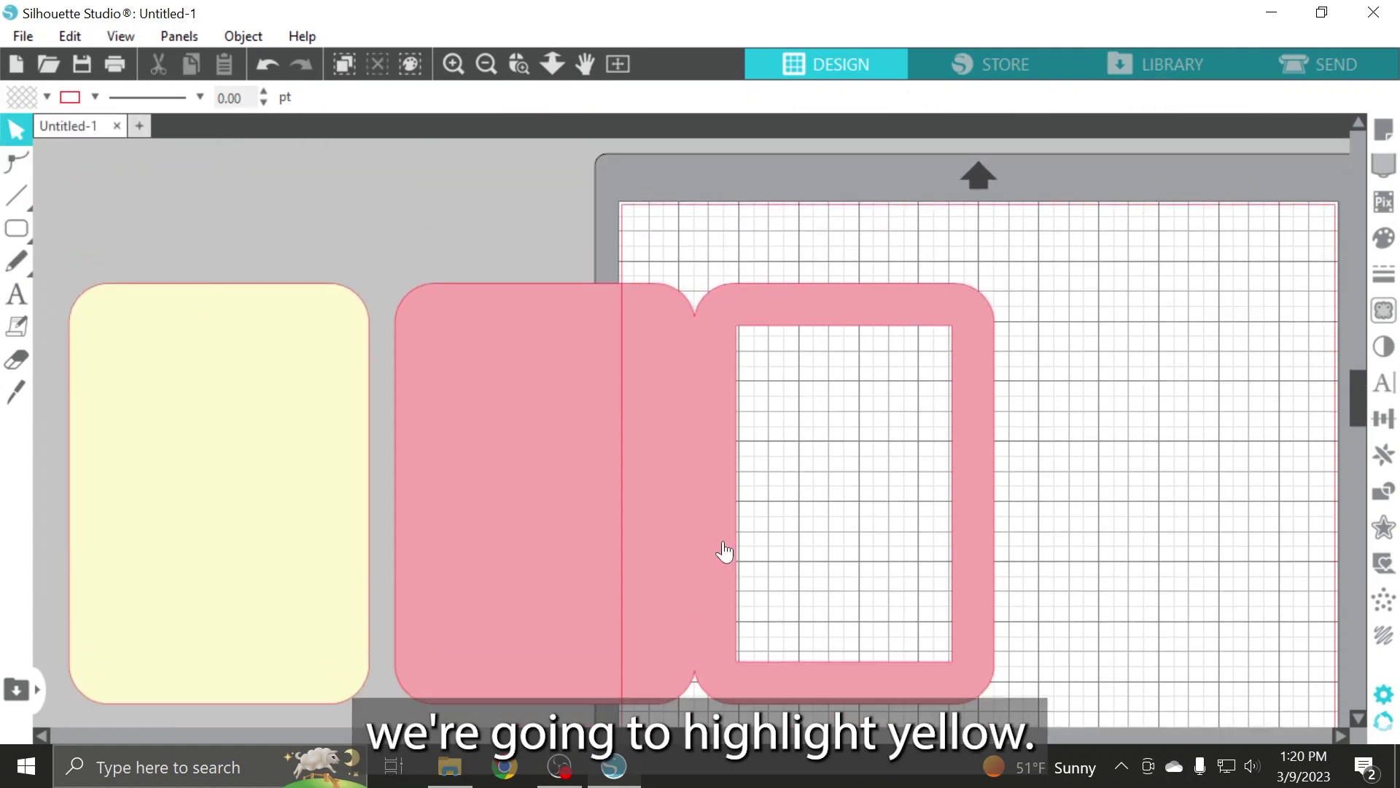
{"action": "scroll", "coordinate": [640, 602], "scroll_direction": "right", "scroll_amount": 3}
{"action": "left_click_drag", "start_coordinate": [424, 286], "coordinate": [693, 229]}
{"action": "left_click", "coordinate": [1332, 329]}
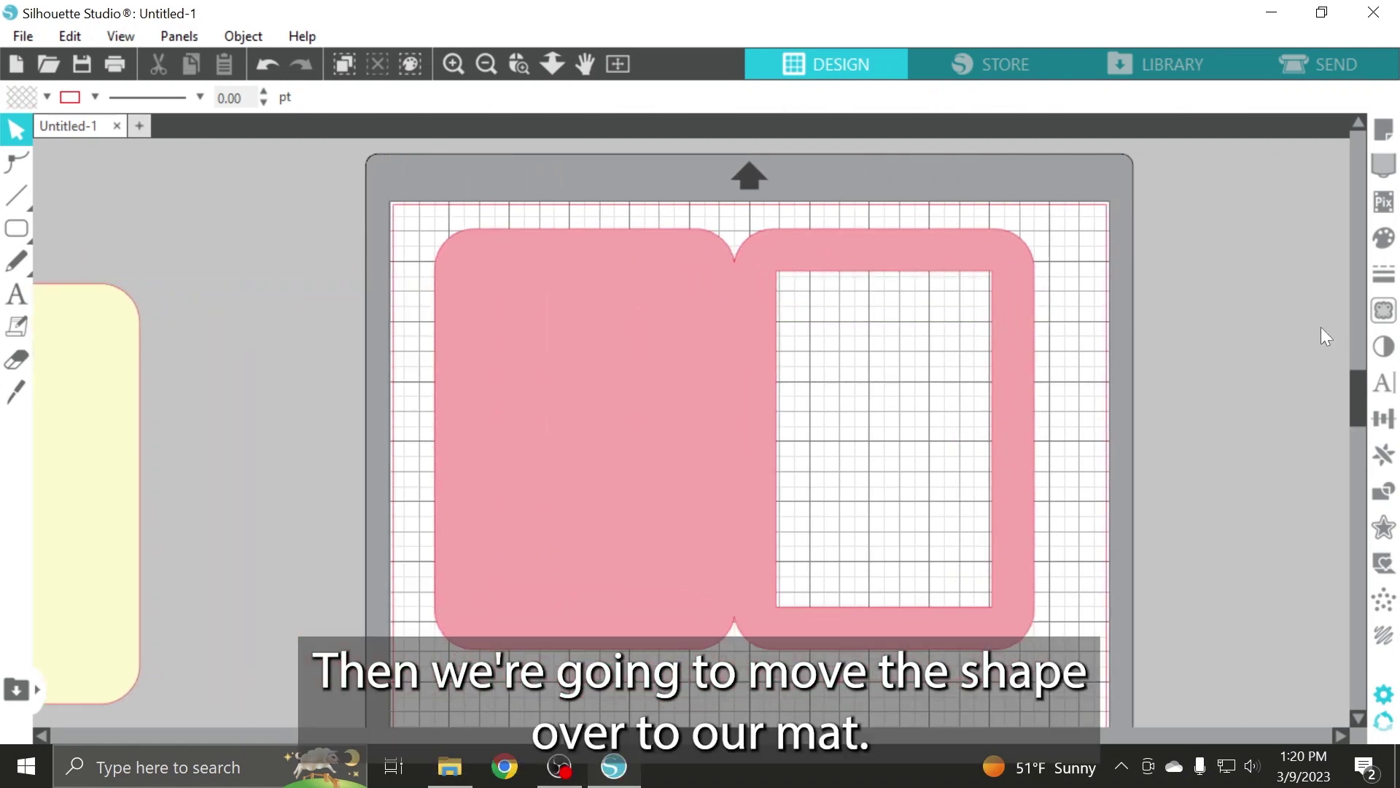
{"action": "scroll", "coordinate": [1242, 299], "scroll_direction": "down", "scroll_amount": 3}
{"action": "scroll", "coordinate": [1229, 242], "scroll_direction": "up", "scroll_amount": 3}
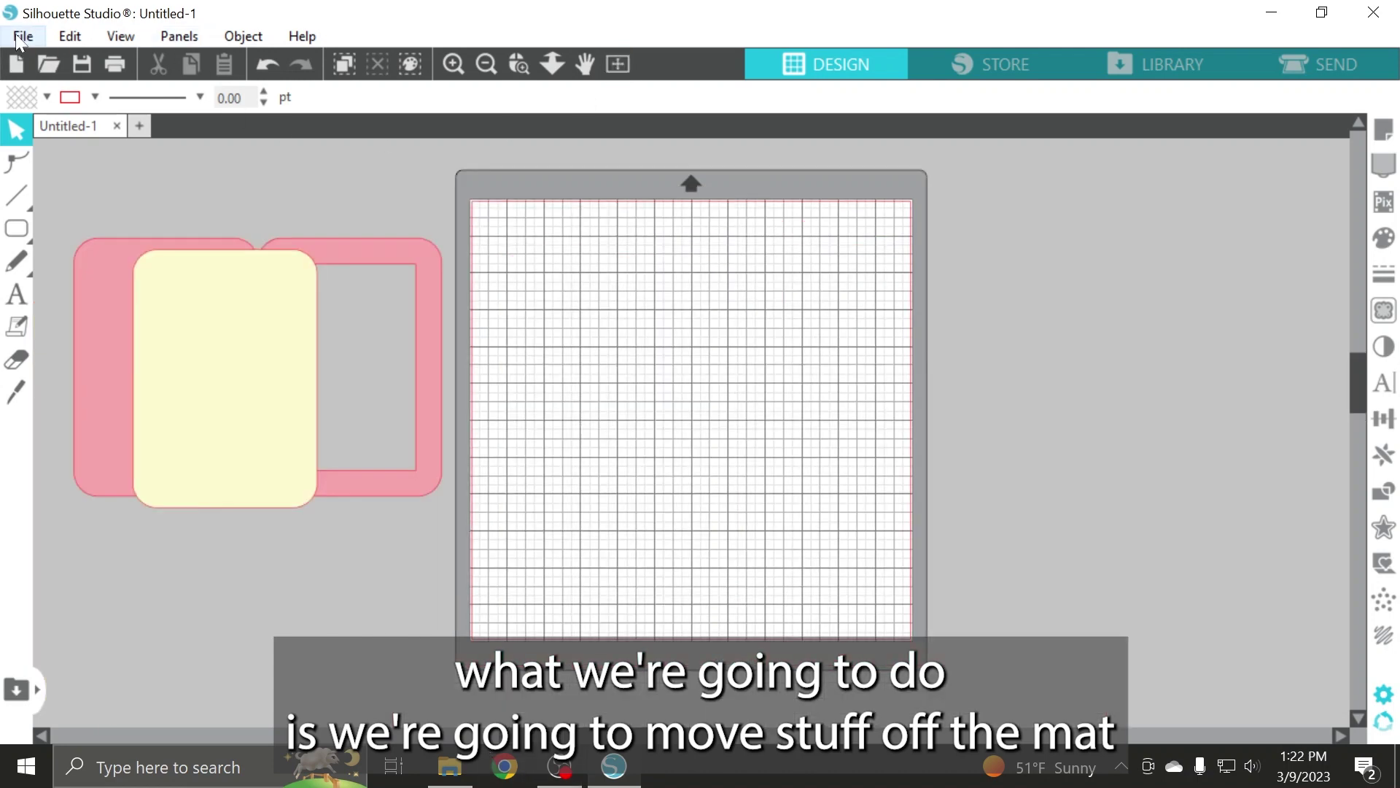
Open the rabbit-silhouette-bunny-easter PNG picture from the Downloads folder.
{"action": "left_click", "coordinate": [22, 38]}
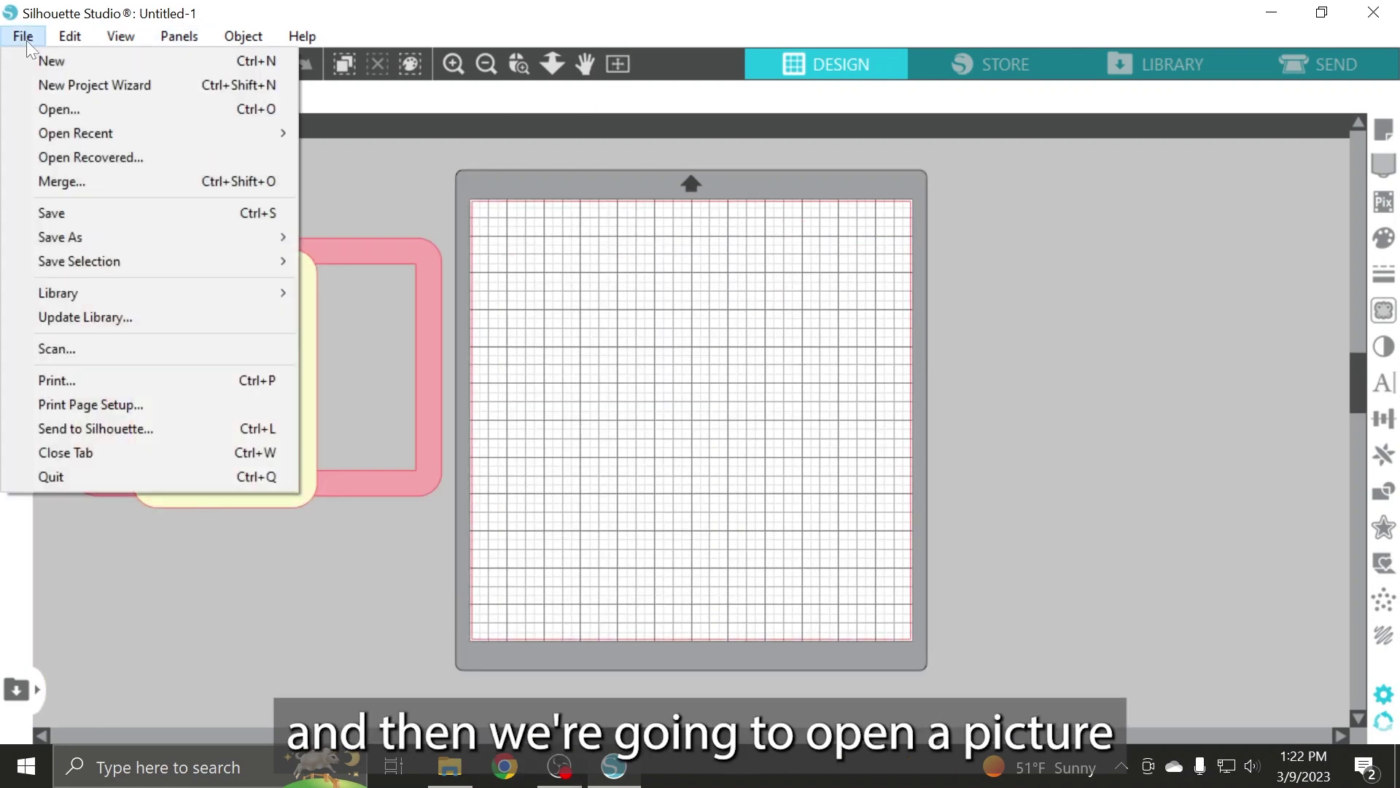
{"action": "left_click", "coordinate": [67, 113]}
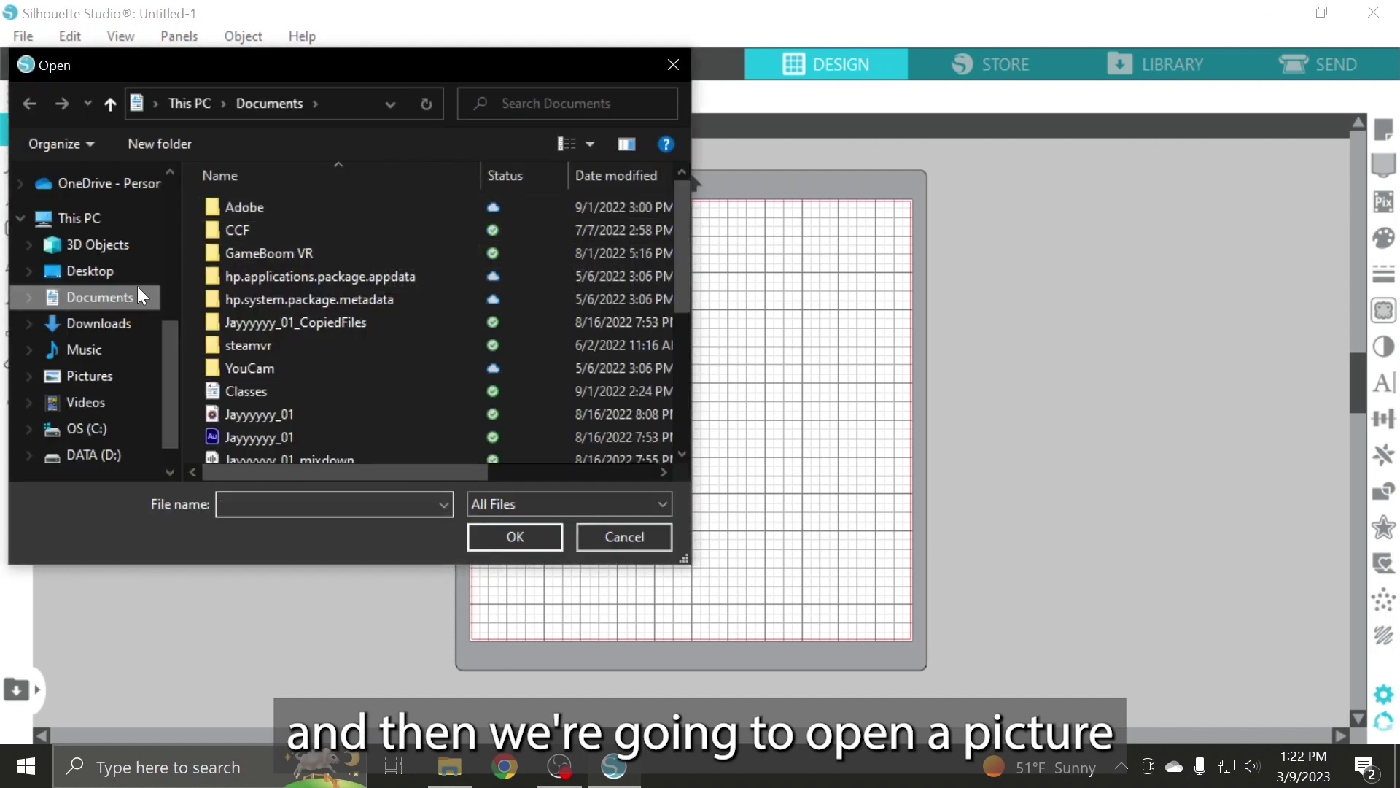
{"action": "left_click", "coordinate": [117, 323]}
{"action": "left_click", "coordinate": [299, 236]}
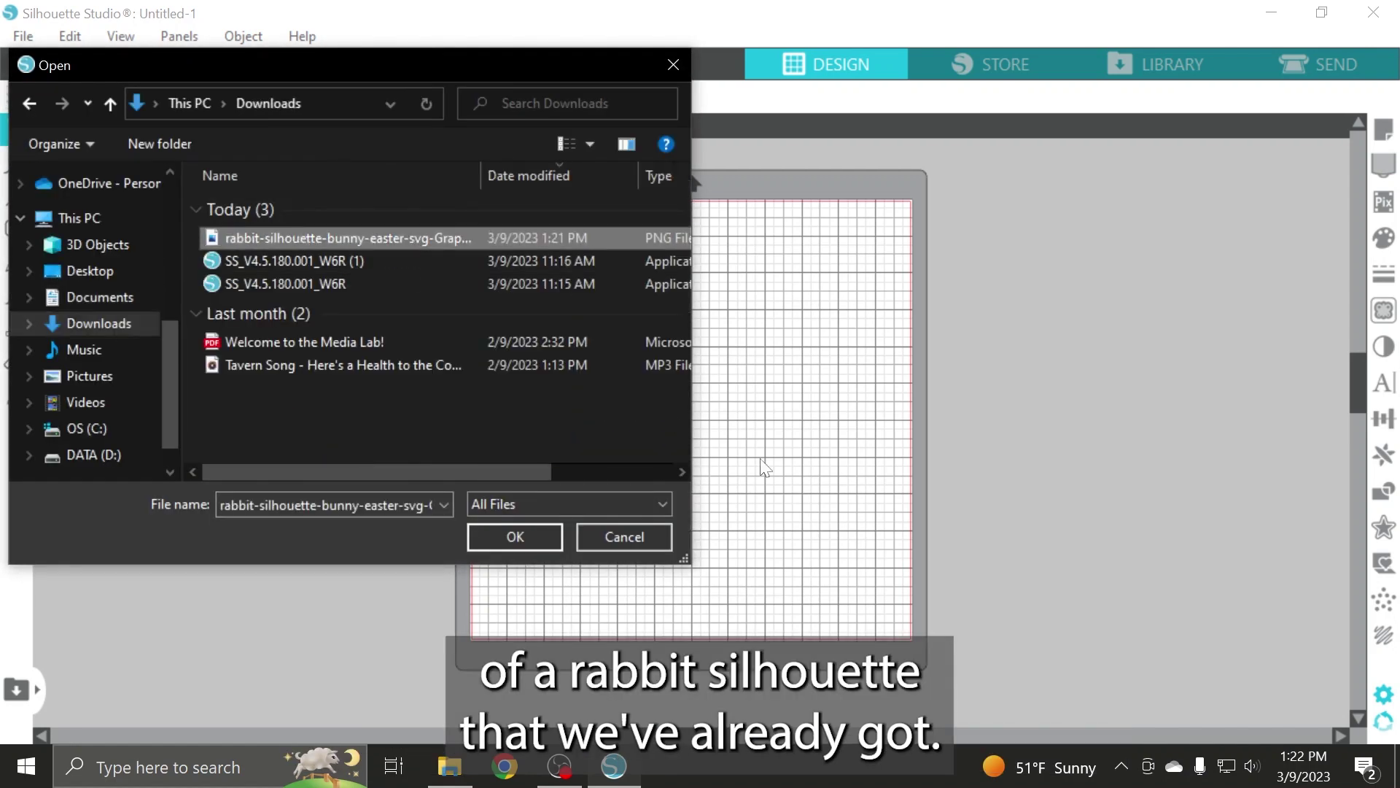
{"action": "left_click", "coordinate": [532, 536]}
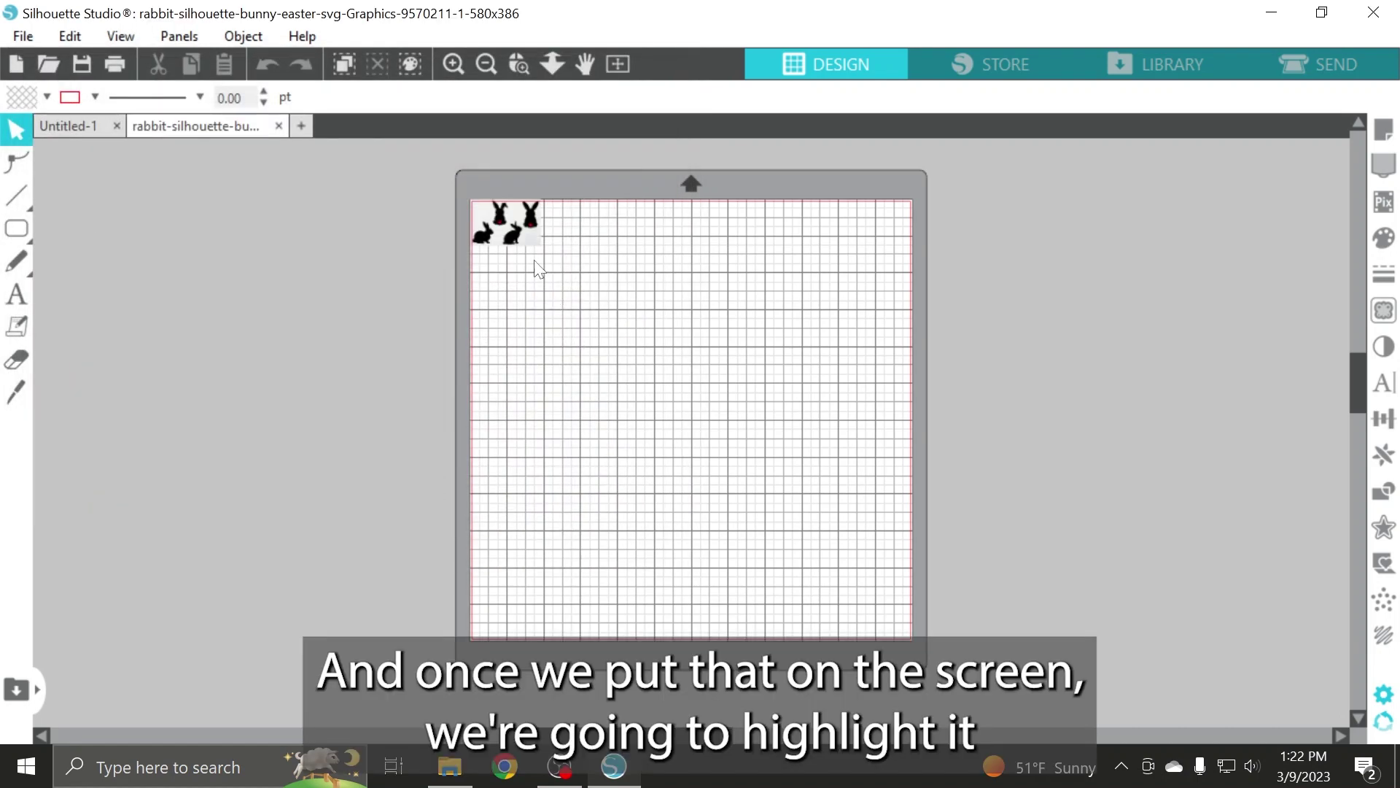
Enlarge the rabbit picture proportionally to about 7.69 by 5.12 in.
{"action": "left_click", "coordinate": [518, 64]}
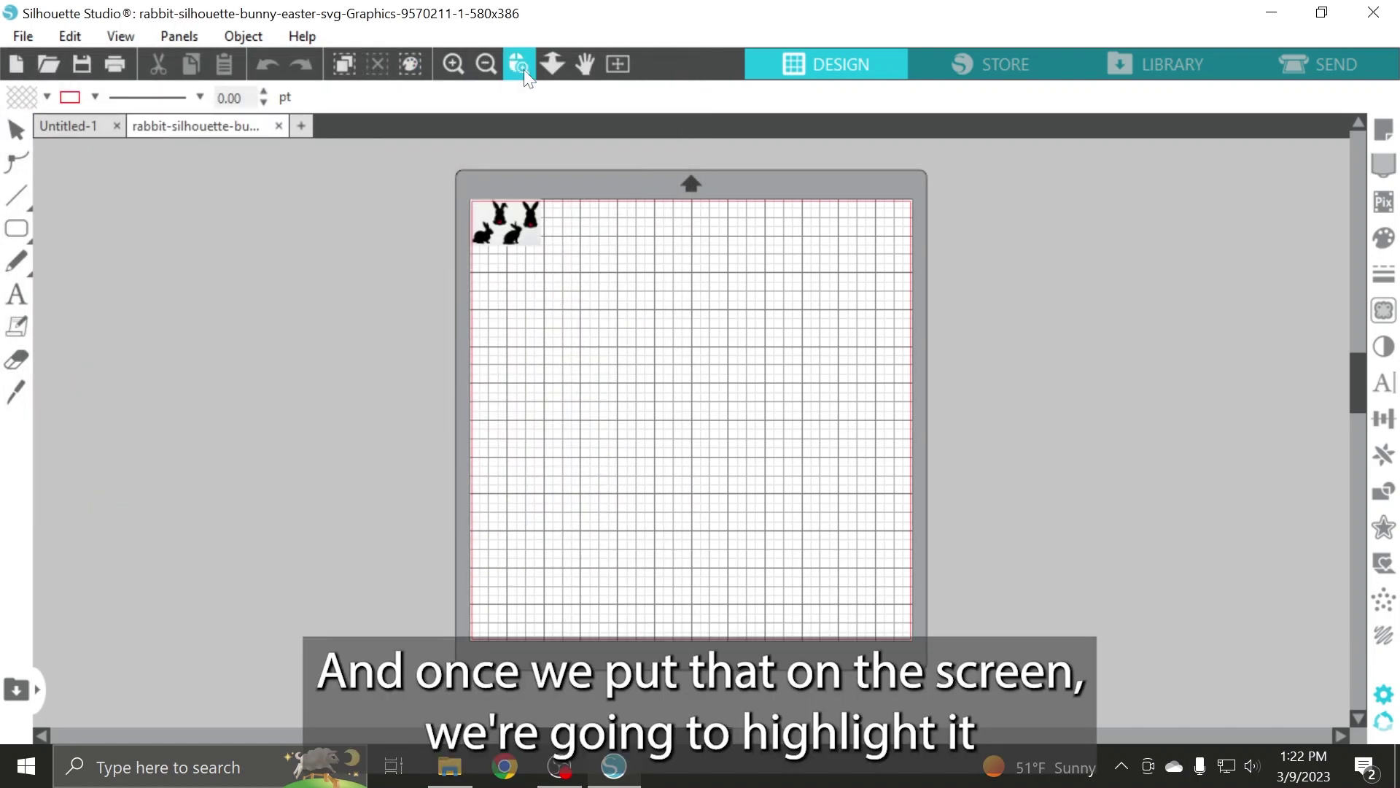
{"action": "left_click_drag", "start_coordinate": [462, 190], "coordinate": [563, 283]}
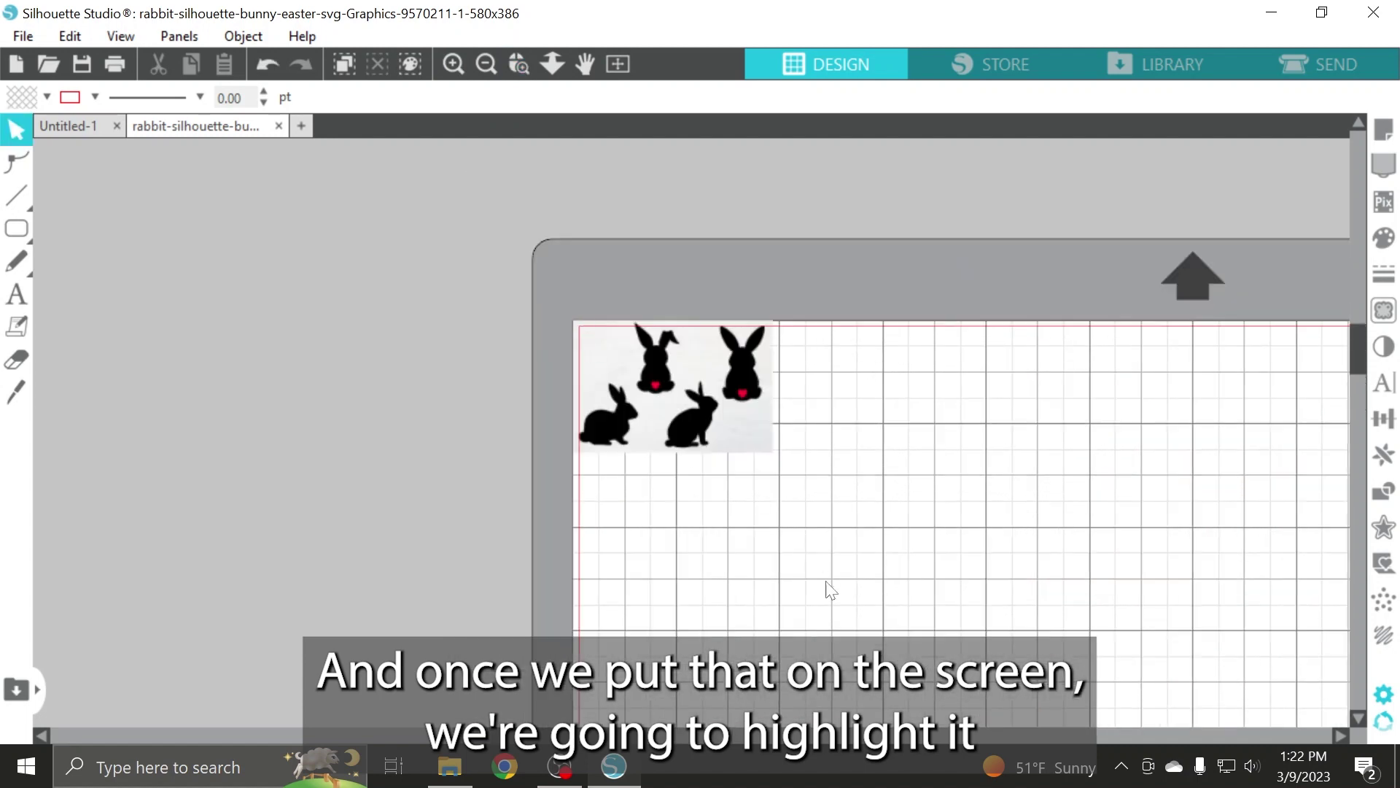
{"action": "left_click", "coordinate": [735, 419]}
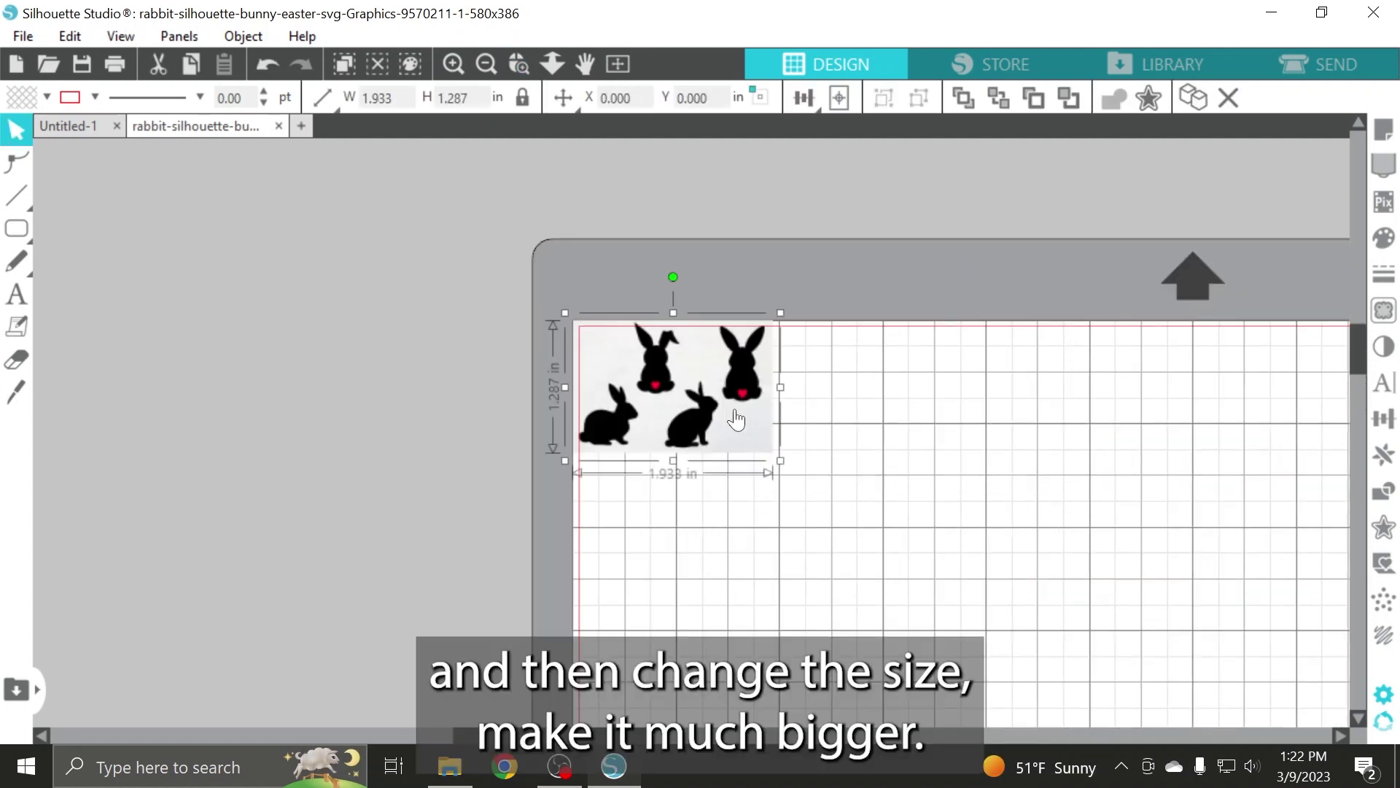
{"action": "left_click_drag", "start_coordinate": [804, 490], "coordinate": [1137, 584]}
{"action": "scroll", "coordinate": [1358, 436], "scroll_direction": "up", "scroll_amount": 5}
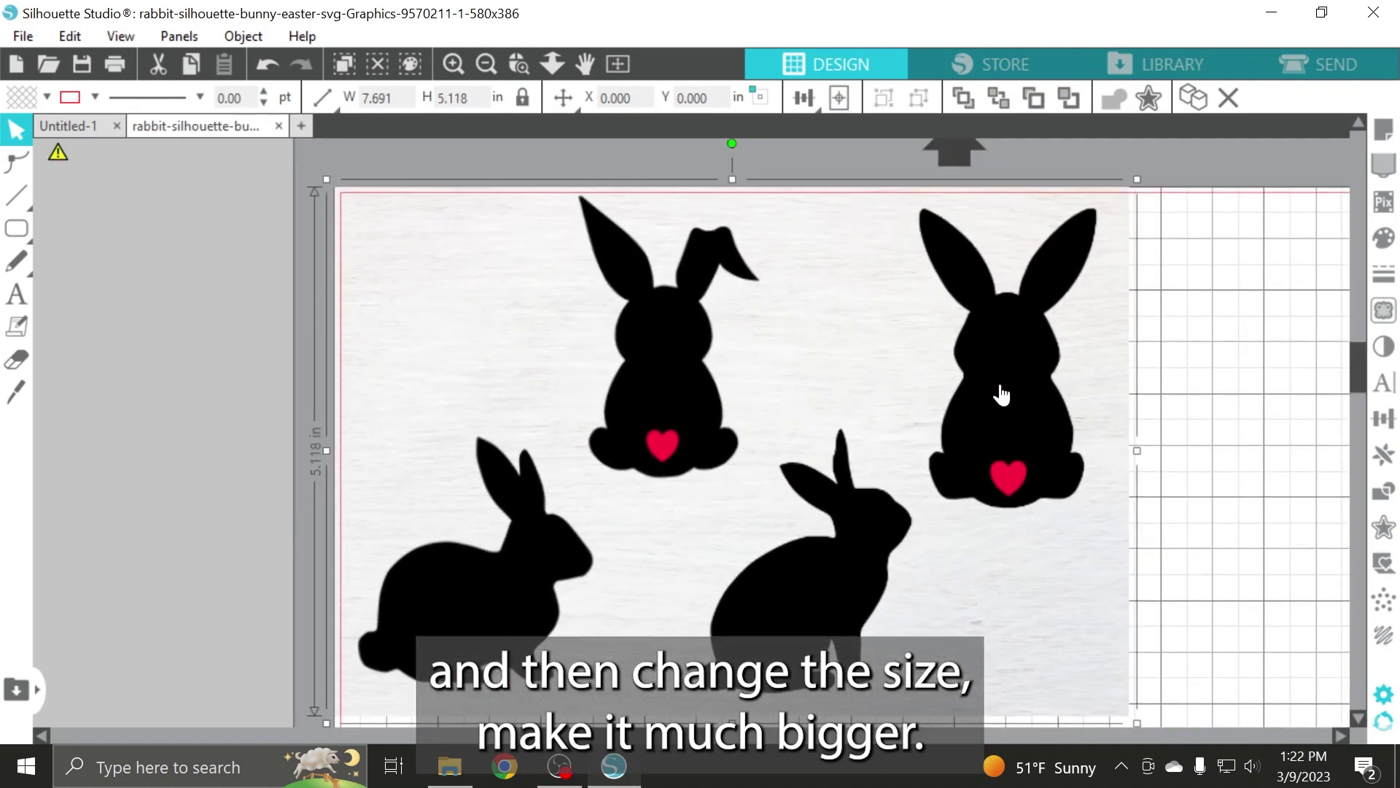
{"action": "left_click", "coordinate": [1253, 415]}
{"action": "scroll", "coordinate": [1199, 385], "scroll_direction": "down", "scroll_amount": 2}
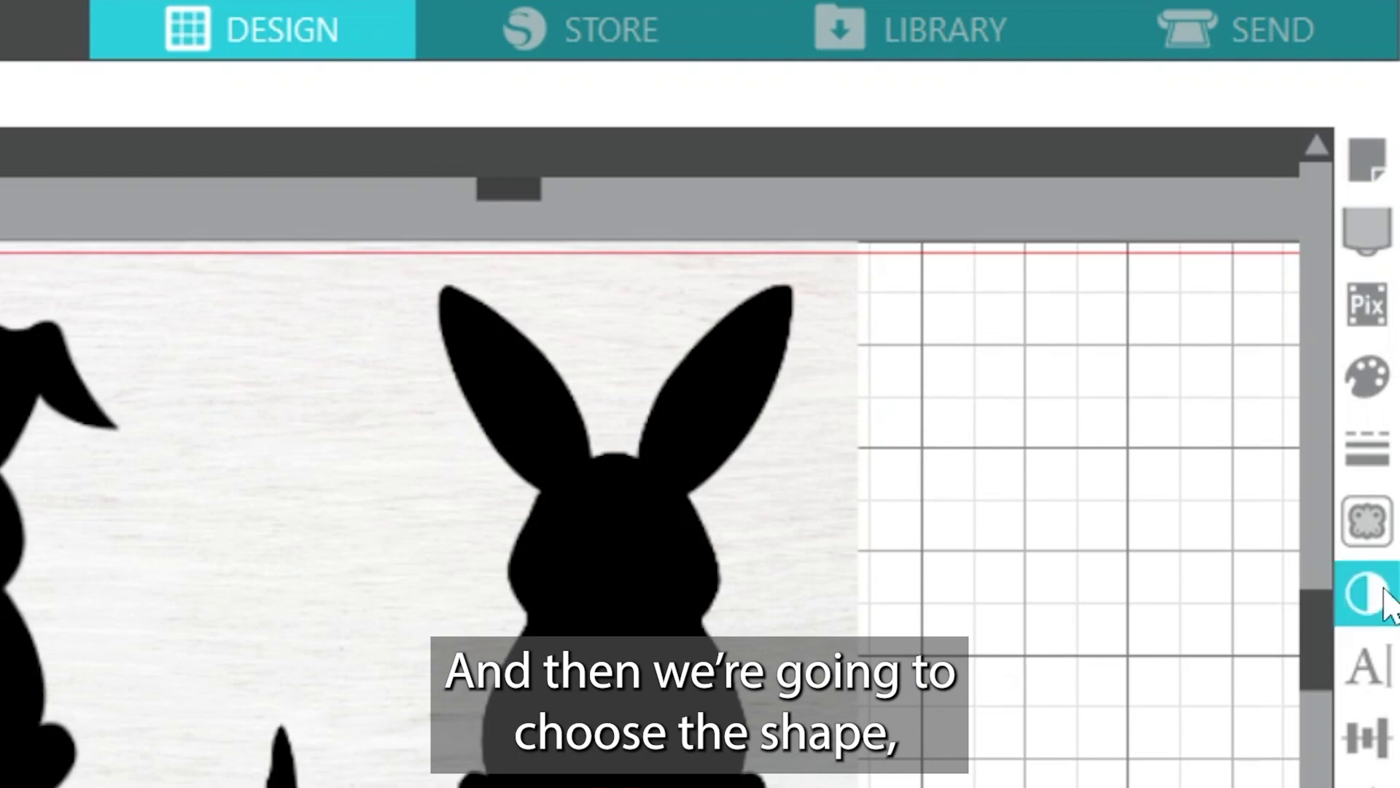
Trace the floppy-eared rabbit and its heart tail within an area of about 2.08 by 2.99 in, using a 23% threshold.
{"action": "left_click", "coordinate": [1366, 520]}
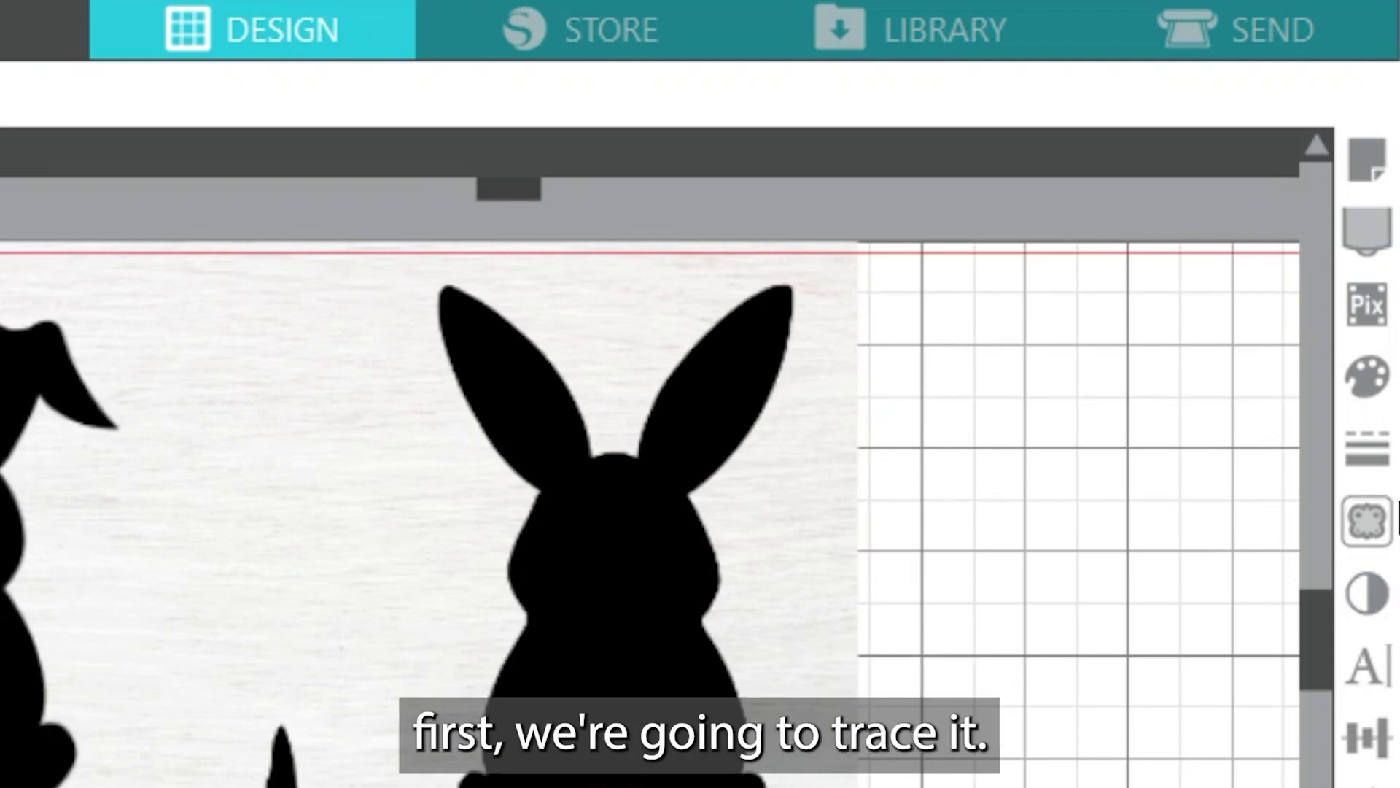
{"action": "left_click", "coordinate": [1094, 381]}
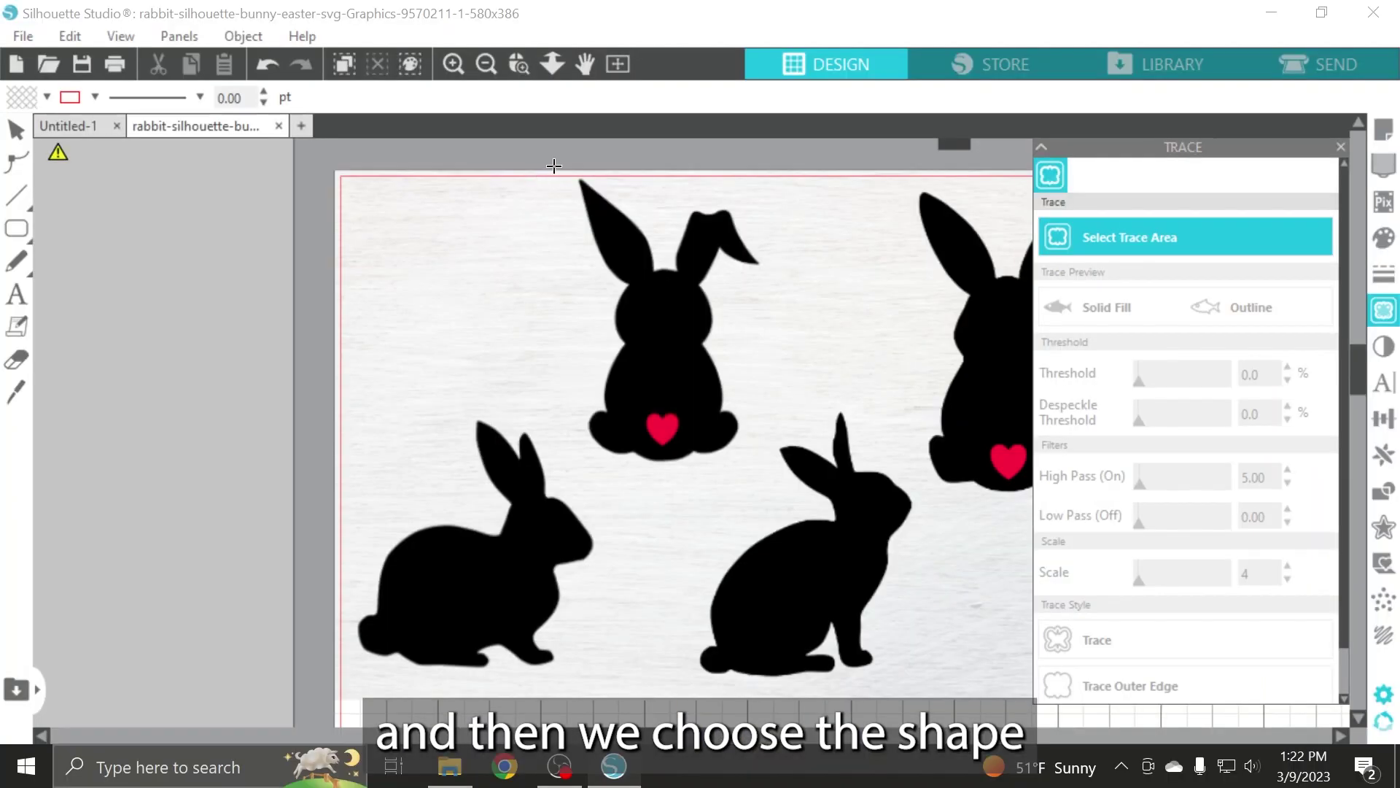
{"action": "mouse_move", "coordinate": [554, 166]}
{"action": "left_mouse_down"}
{"action": "mouse_move", "coordinate": [675, 399]}
{"action": "mouse_move", "coordinate": [770, 476]}
{"action": "left_mouse_up"}
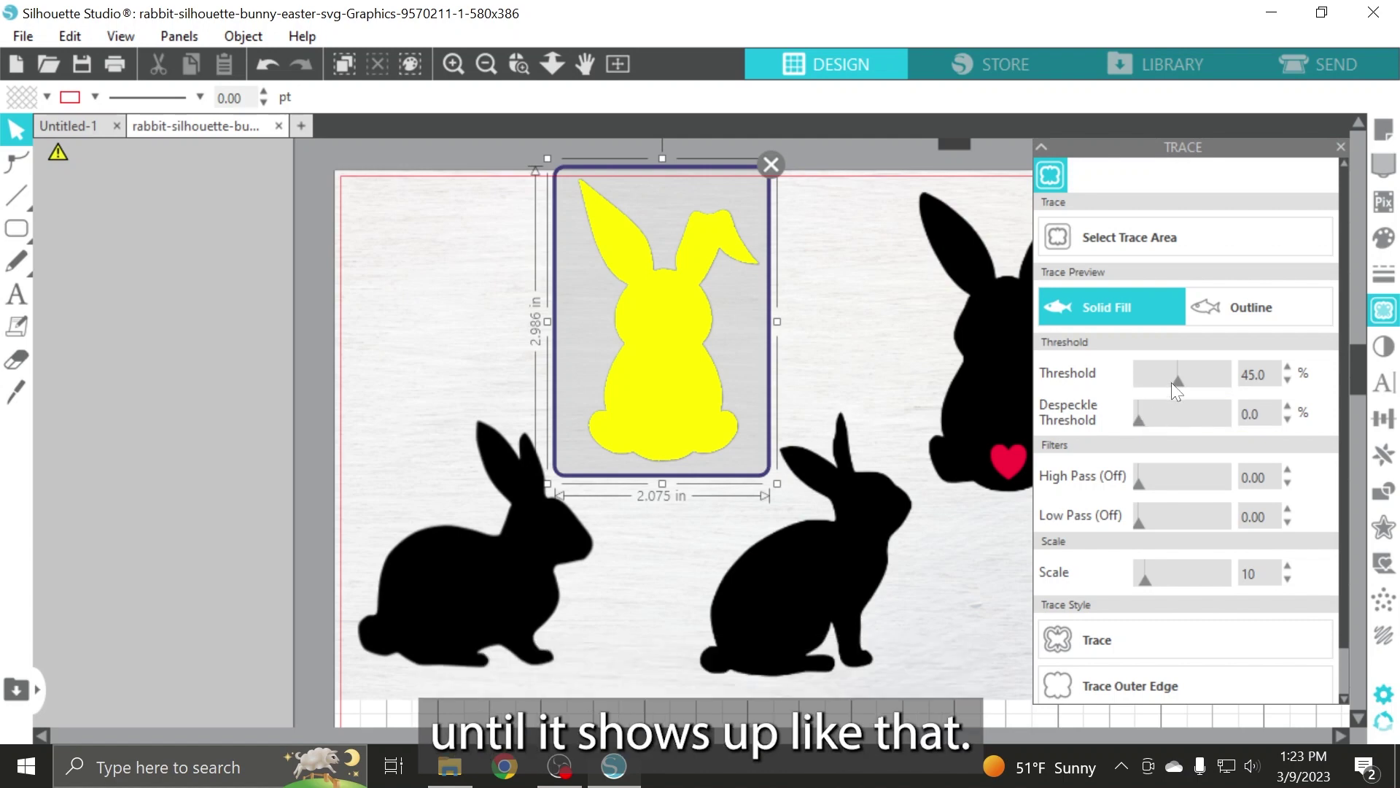
{"action": "left_click_drag", "start_coordinate": [1178, 385], "coordinate": [1161, 387]}
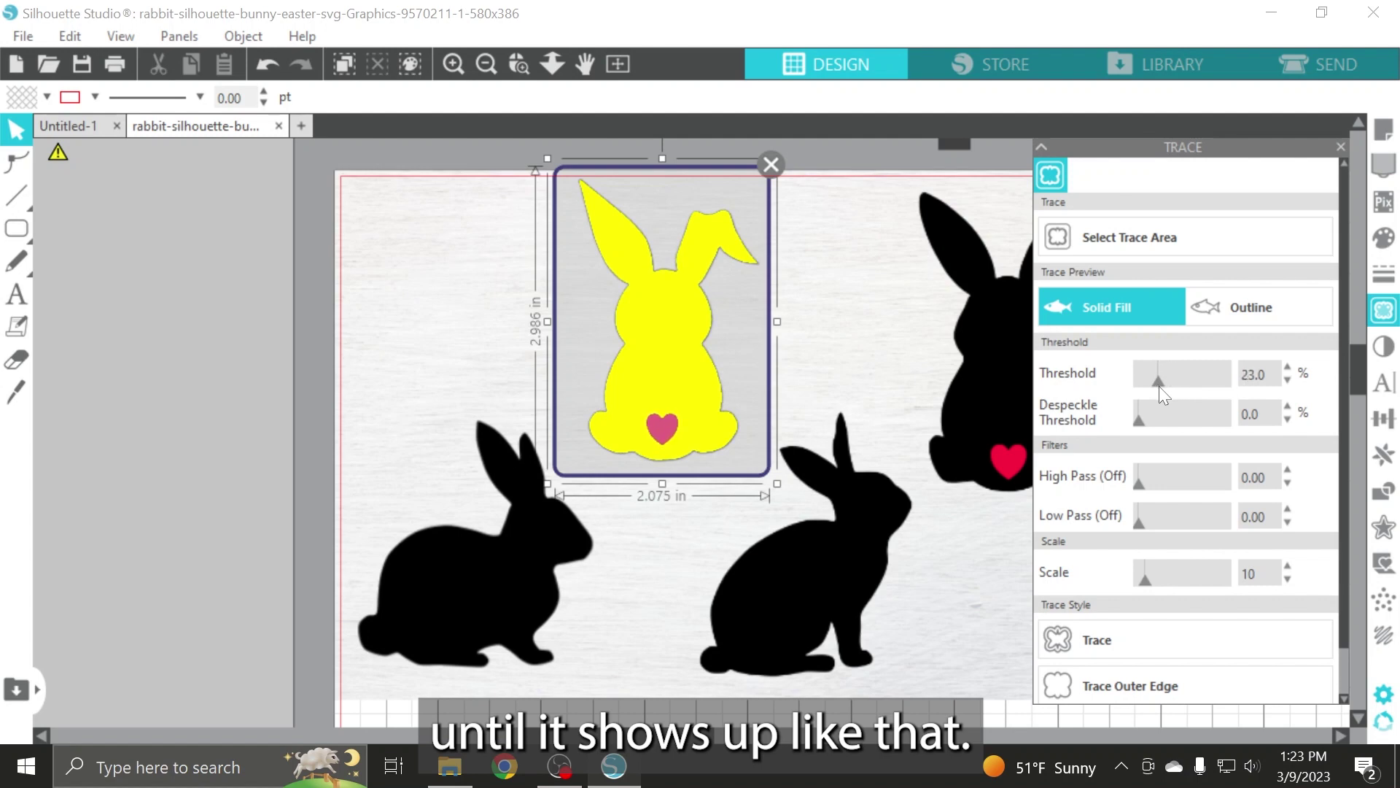
{"action": "left_click", "coordinate": [1175, 637]}
Move the source picture left, clear of the traced outline, and shift the traced rabbit slightly to about X 2.604, Y 0.275.
{"action": "mouse_move", "coordinate": [409, 254]}
{"action": "left_mouse_down"}
{"action": "mouse_move", "coordinate": [44, 248]}
{"action": "mouse_move", "coordinate": [131, 238]}
{"action": "left_mouse_up"}
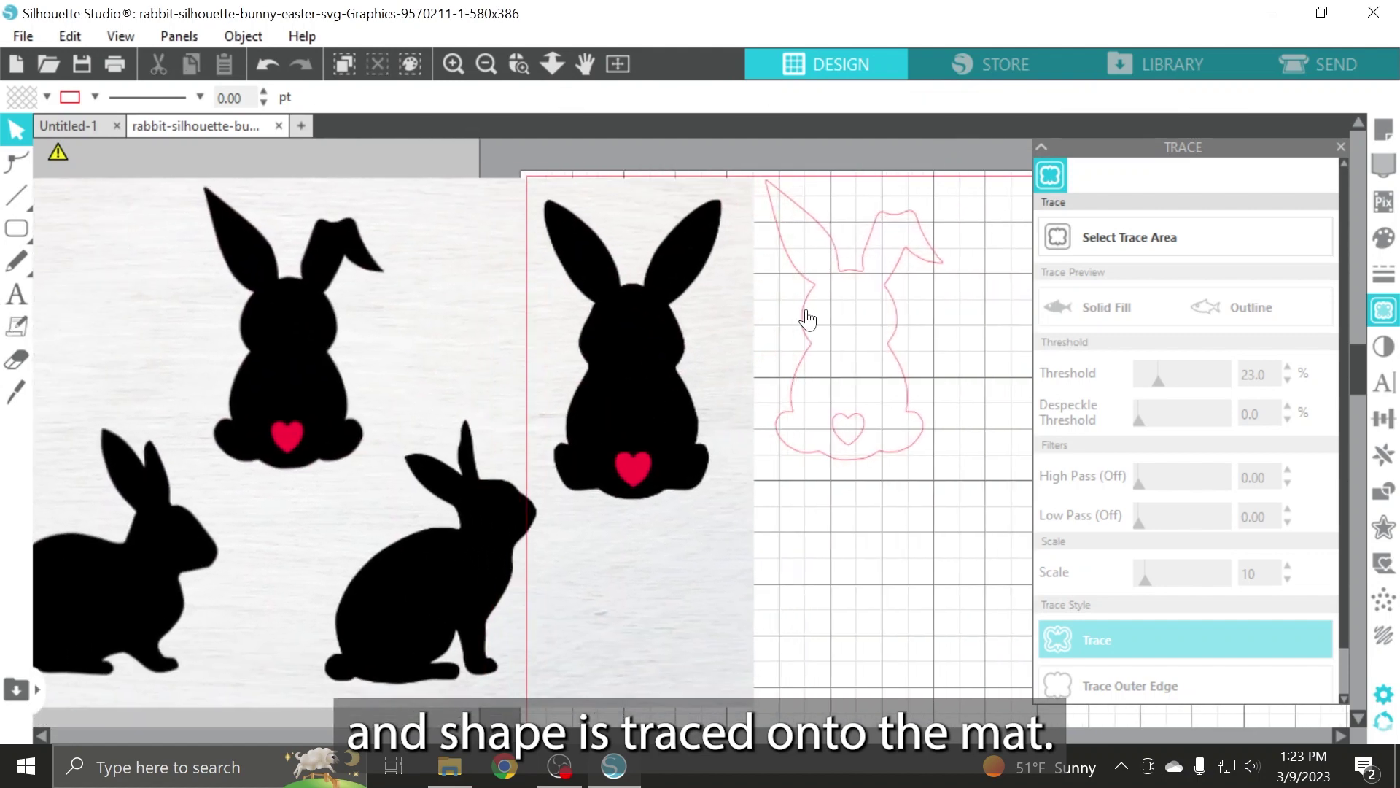
{"action": "left_click", "coordinate": [807, 319]}
{"action": "left_click_drag", "start_coordinate": [912, 387], "coordinate": [932, 401]}
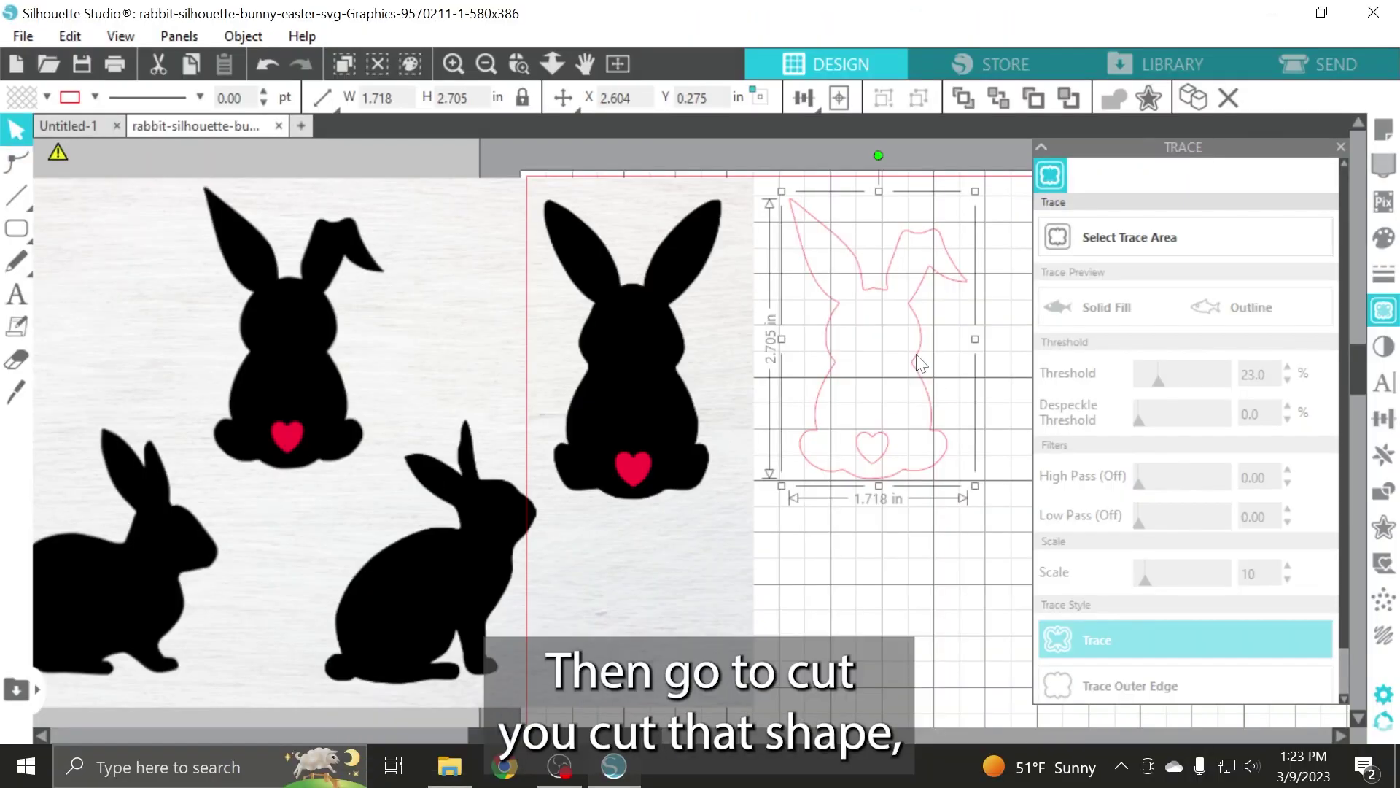
Cut the traced rabbit outline from the picture document and paste it into the Untitled-1 card document.
{"action": "left_click", "coordinate": [64, 34]}
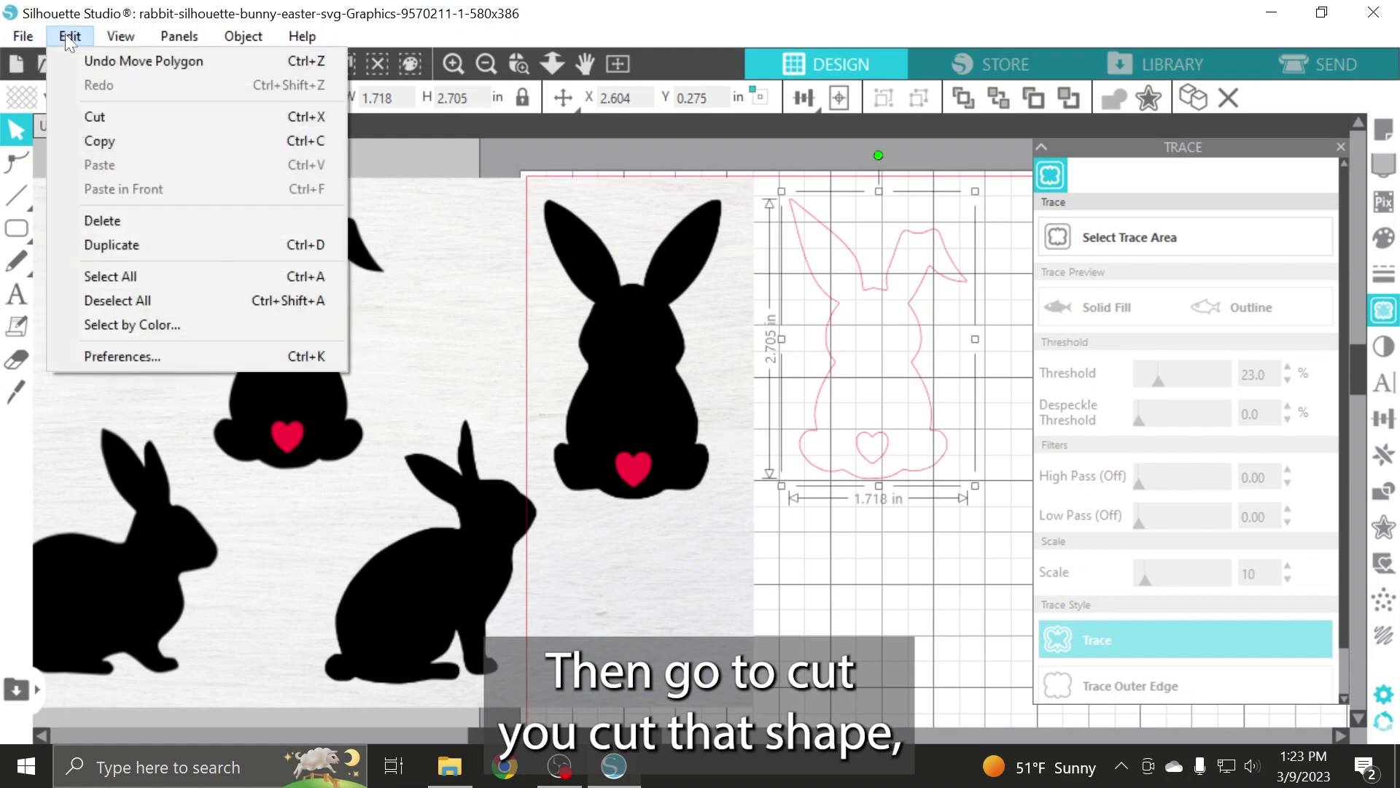
{"action": "left_click", "coordinate": [111, 122]}
{"action": "left_click", "coordinate": [73, 125]}
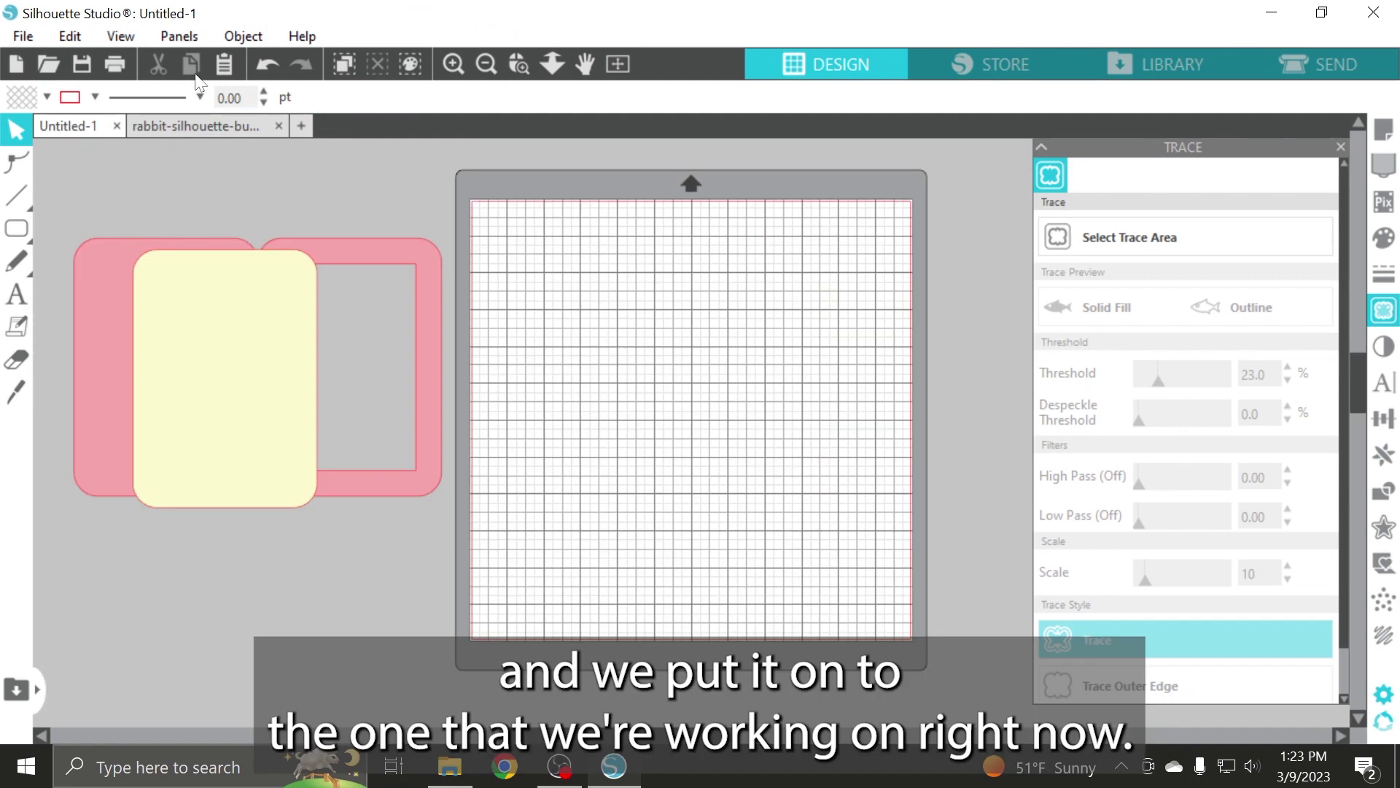
{"action": "left_click", "coordinate": [64, 35]}
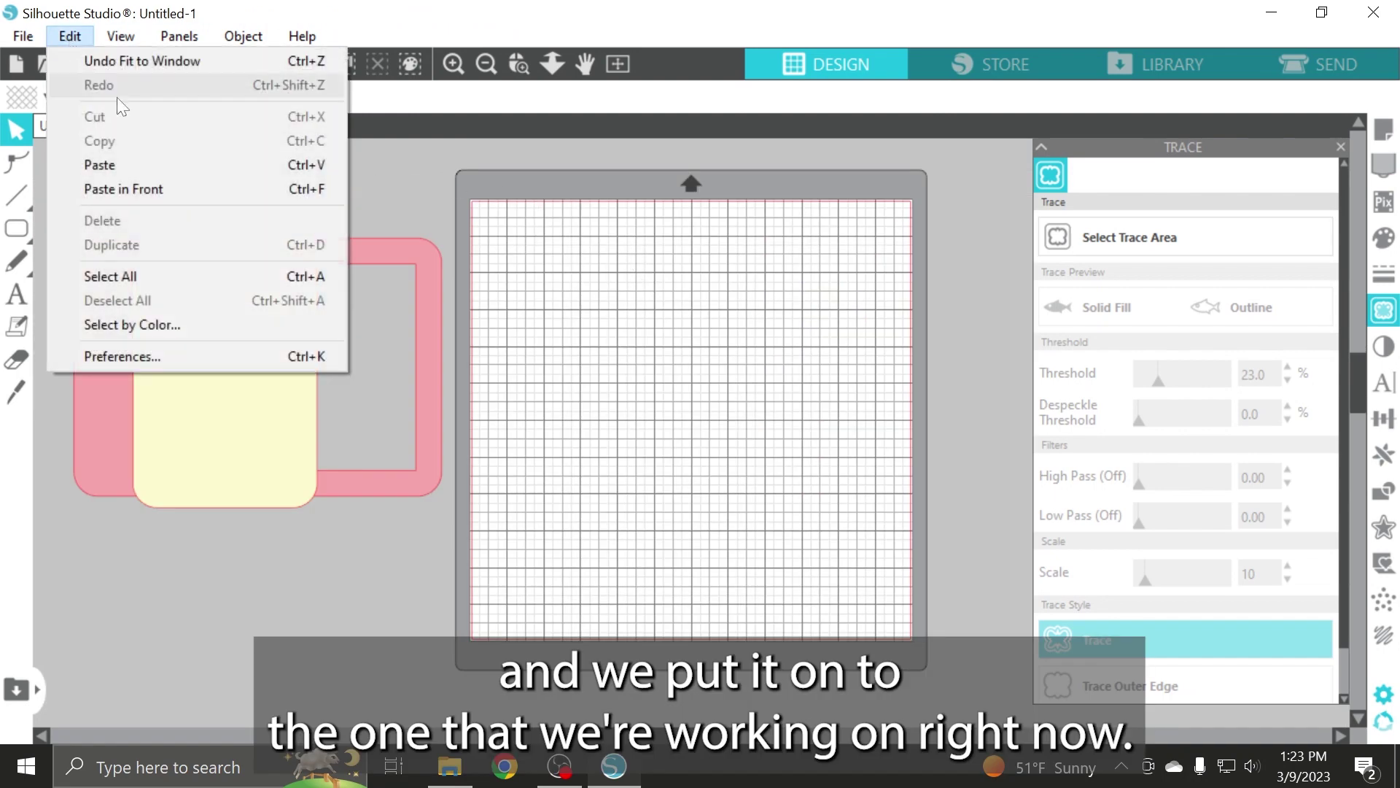
{"action": "left_click", "coordinate": [151, 161]}
Move the folding card onto the mat and place the rabbit outline inside its window opening.
{"action": "left_click_drag", "start_coordinate": [622, 283], "coordinate": [801, 550]}
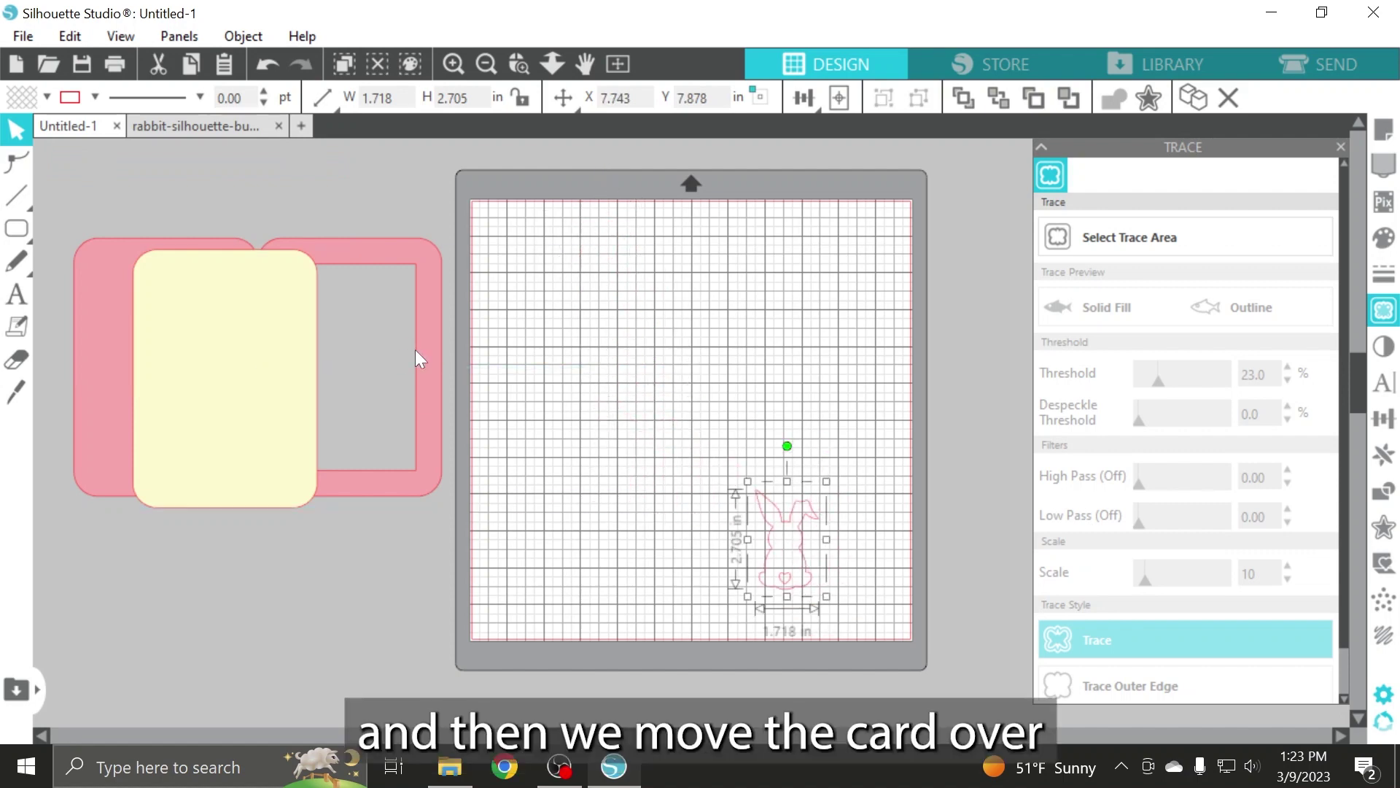
{"action": "left_click_drag", "start_coordinate": [444, 371], "coordinate": [873, 347]}
{"action": "left_click_drag", "start_coordinate": [799, 543], "coordinate": [777, 392]}
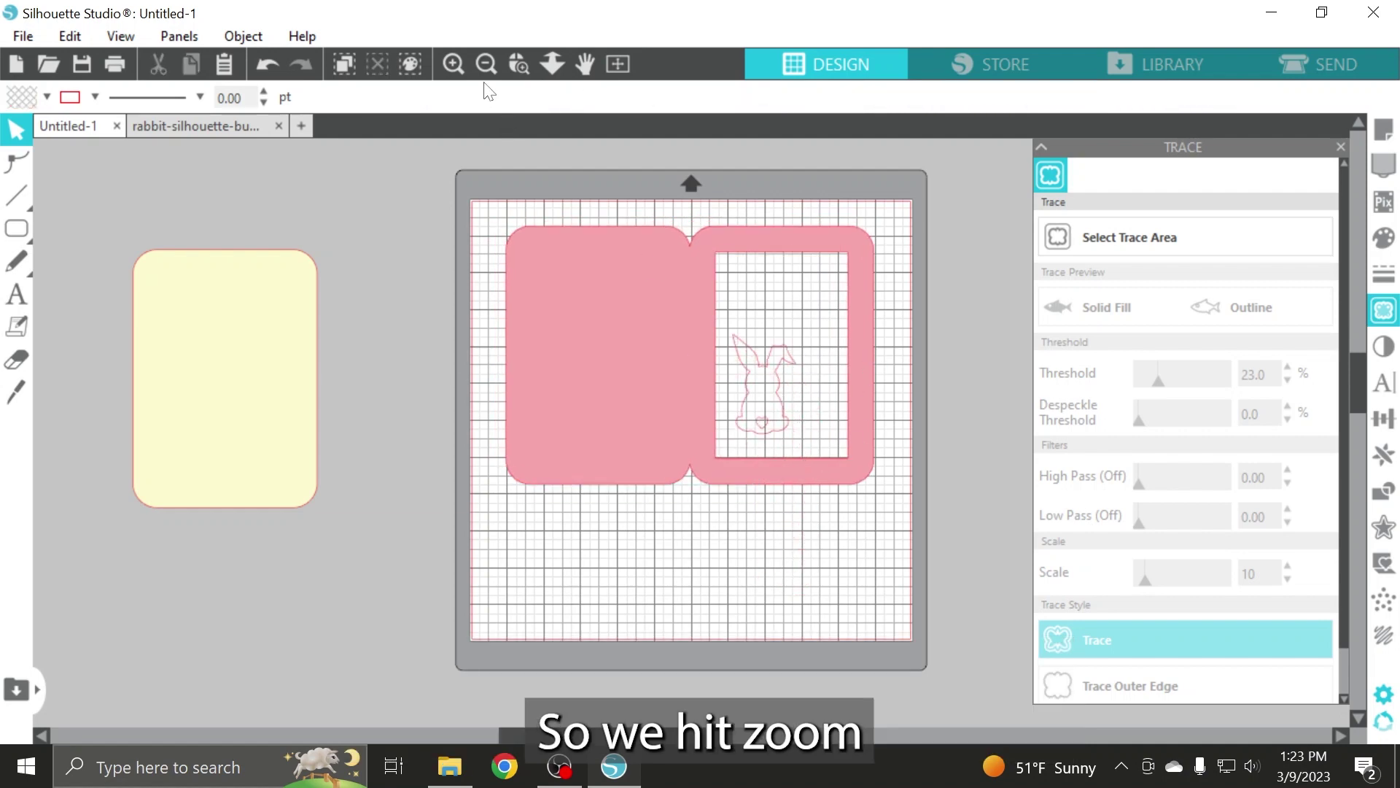
Enlarge the rabbit proportionally to about 2.49 by 3.92 in and position it within the window at about X 6.842, Y 2.607.
{"action": "left_click", "coordinate": [453, 64]}
{"action": "left_click", "coordinate": [453, 64]}
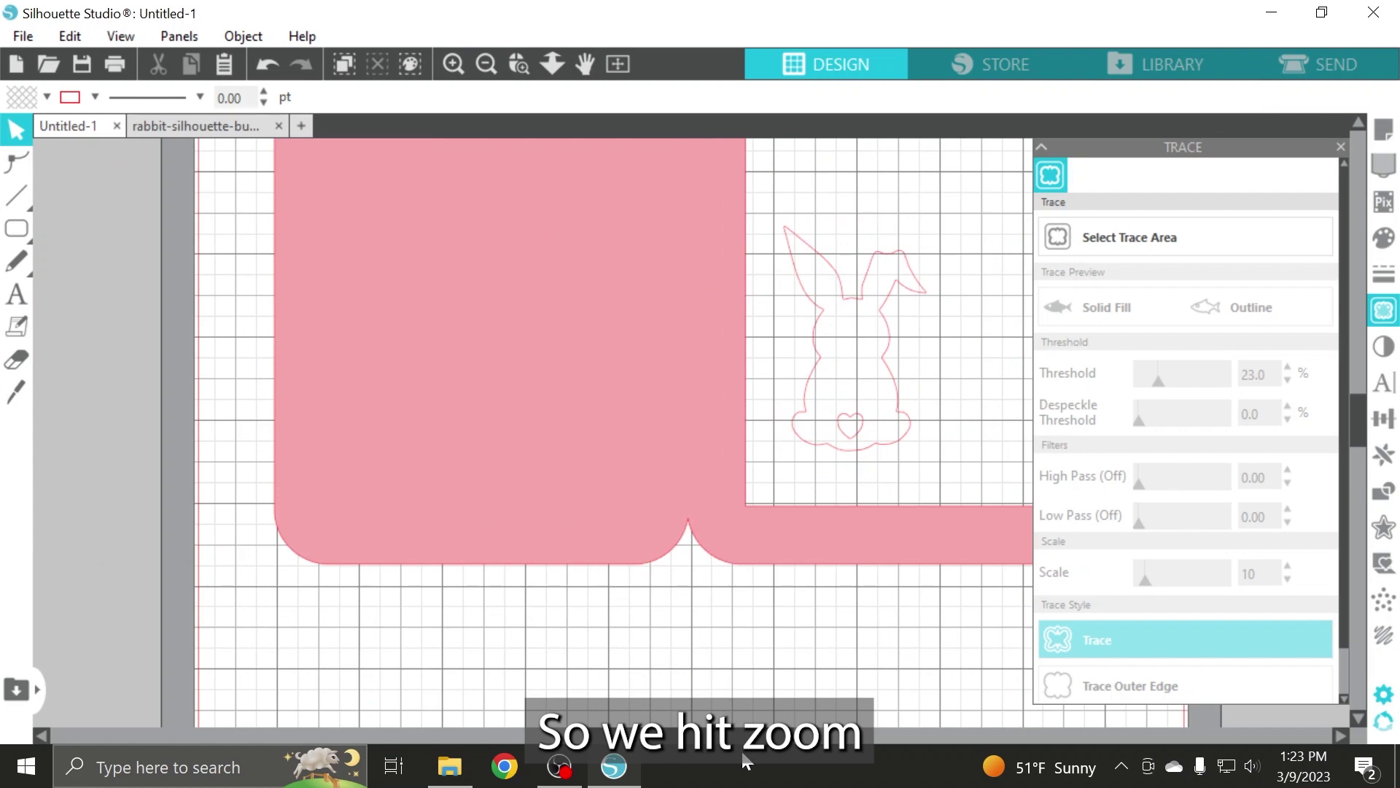
{"action": "scroll", "coordinate": [730, 660], "scroll_direction": "right", "scroll_amount": 5}
{"action": "scroll", "coordinate": [729, 660], "scroll_direction": "up", "scroll_amount": 5}
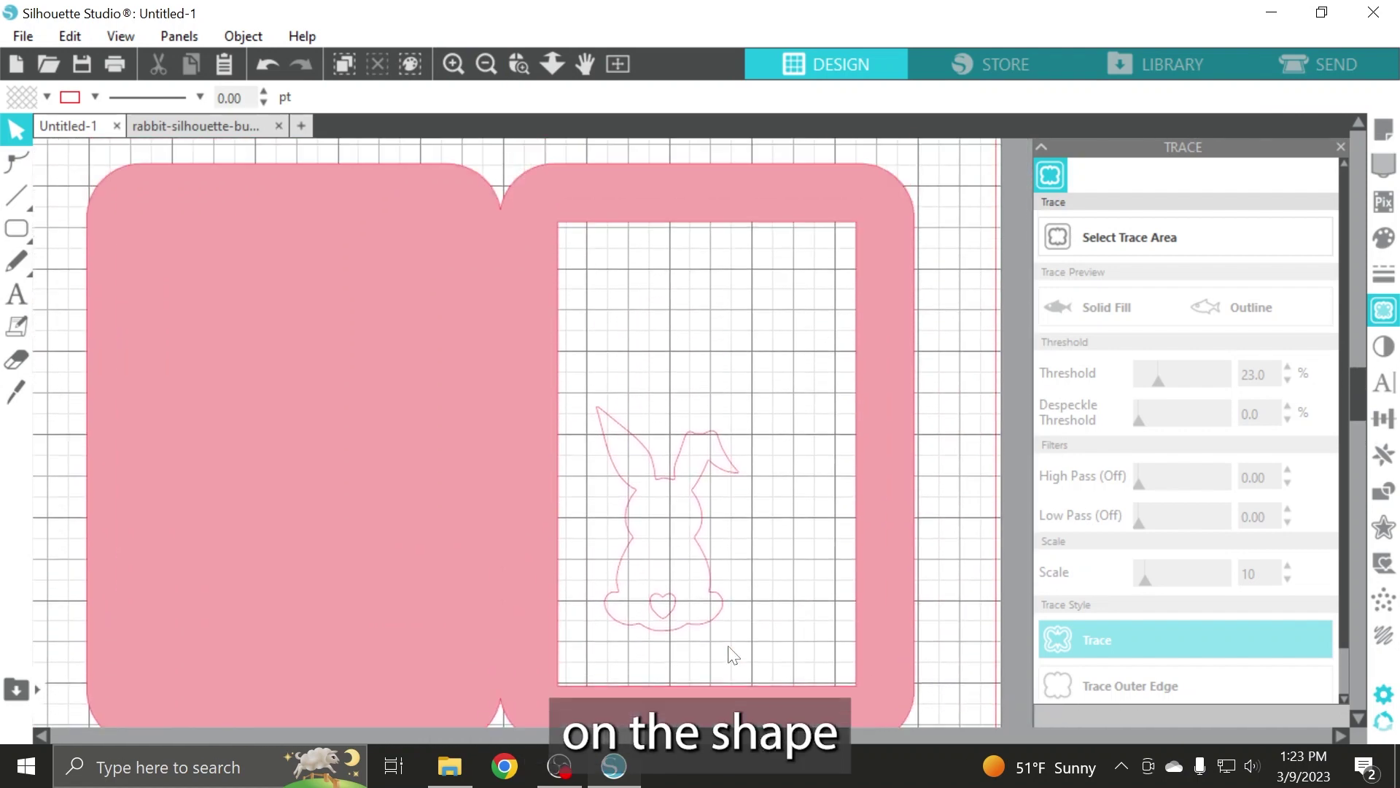
{"action": "scroll", "coordinate": [733, 655], "scroll_direction": "down", "scroll_amount": 2}
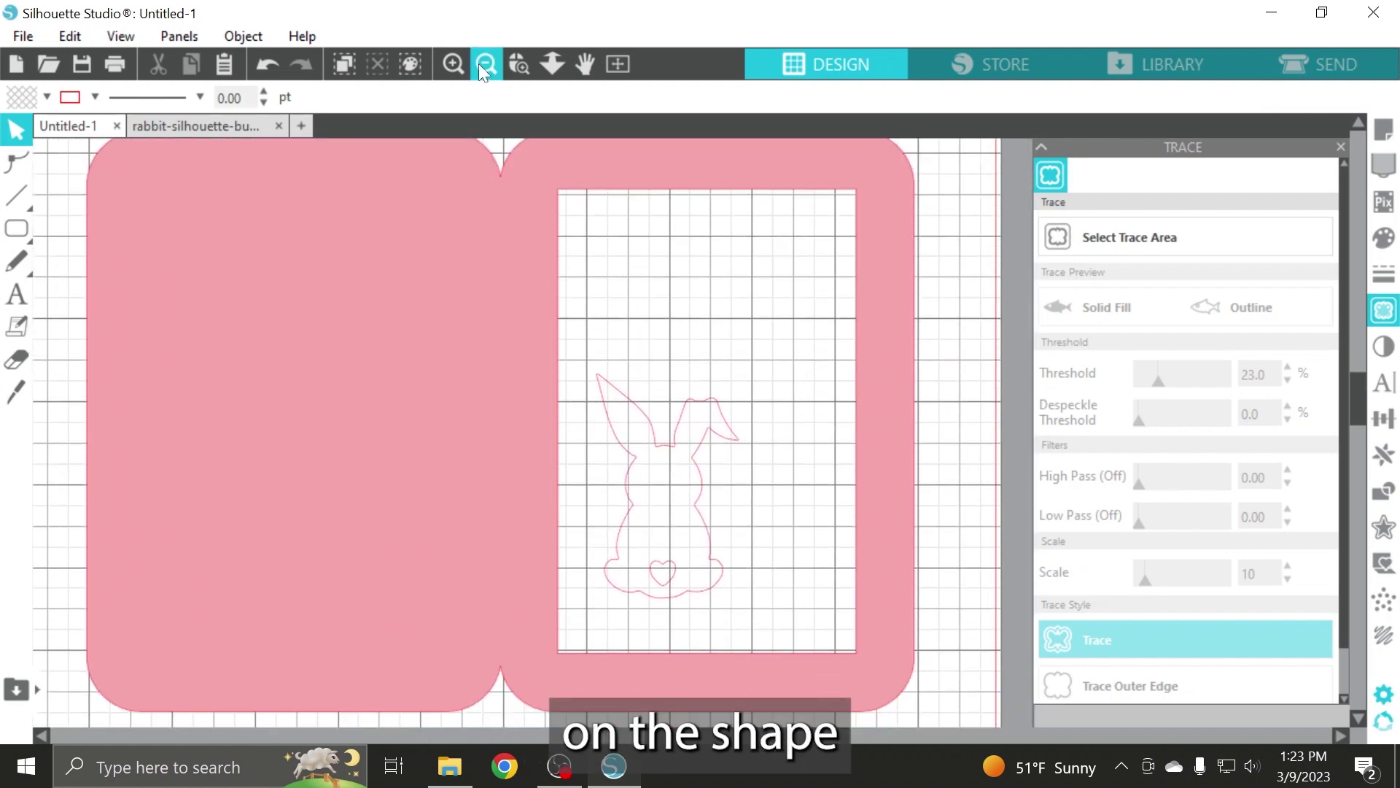
{"action": "left_click", "coordinate": [484, 64]}
{"action": "left_click_drag", "start_coordinate": [696, 485], "coordinate": [705, 498]}
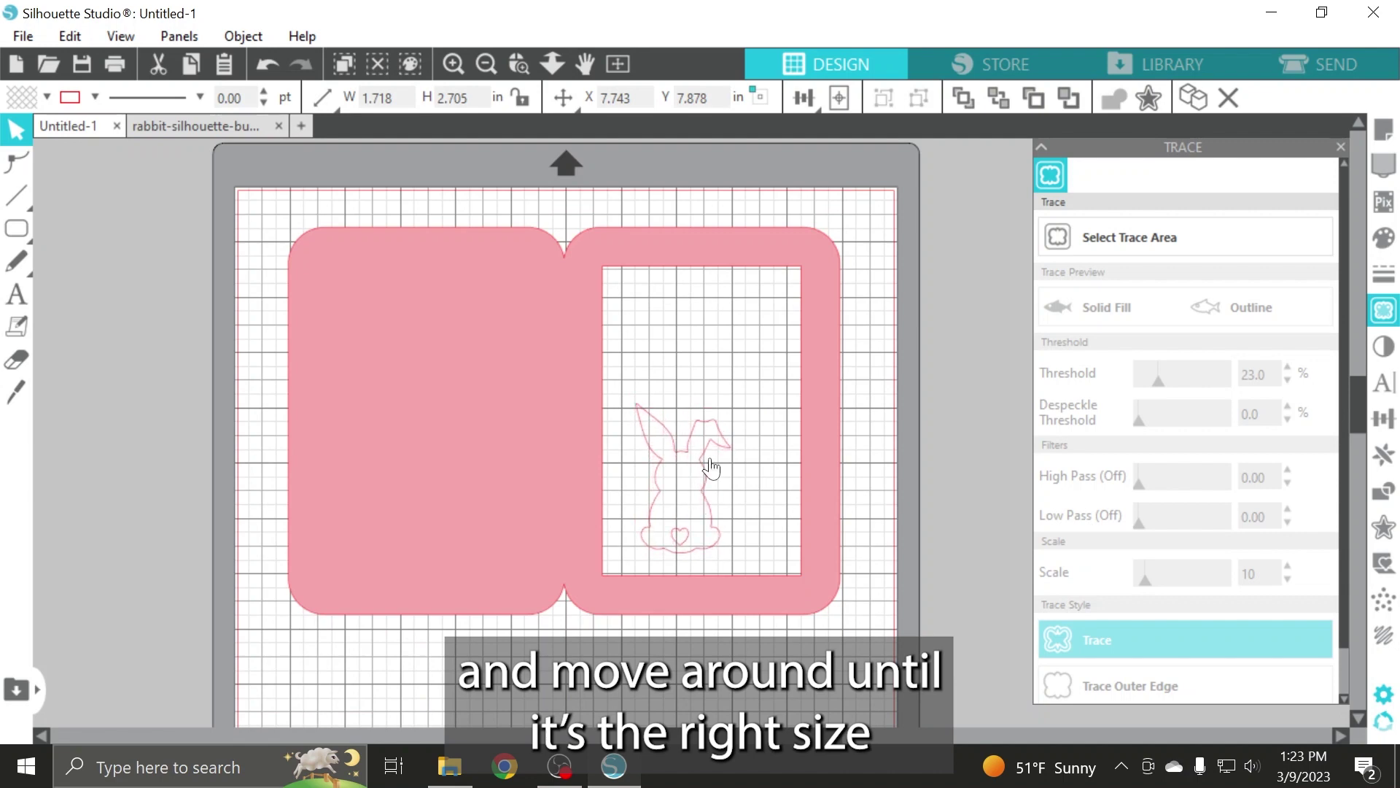
{"action": "mouse_move", "coordinate": [738, 406]}
{"action": "left_mouse_down"}
{"action": "mouse_move", "coordinate": [829, 313]}
{"action": "mouse_move", "coordinate": [795, 341]}
{"action": "left_mouse_up"}
{"action": "mouse_move", "coordinate": [732, 448]}
{"action": "left_mouse_down"}
{"action": "mouse_move", "coordinate": [724, 475]}
{"action": "mouse_move", "coordinate": [707, 442]}
{"action": "left_mouse_up"}
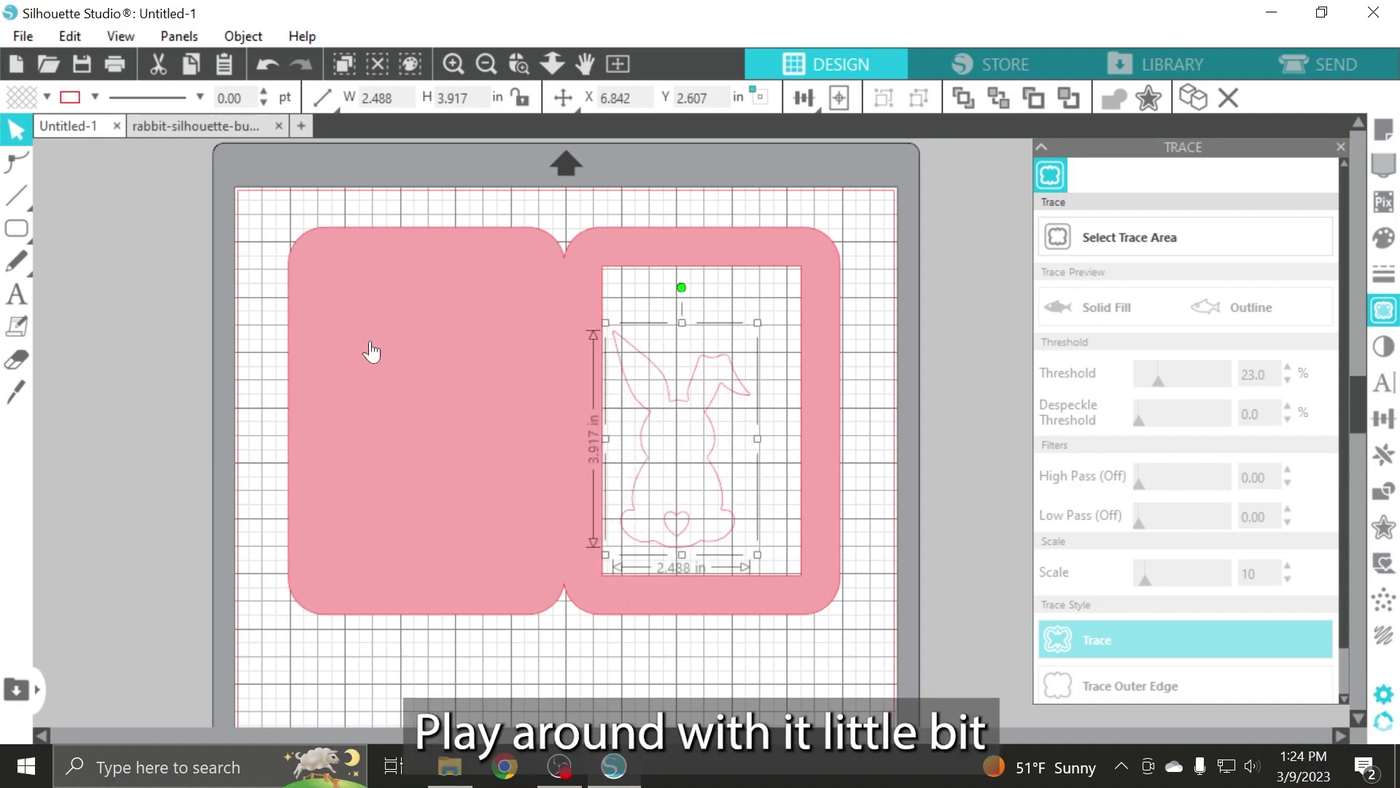
Fill the rabbit with the same pink as the card.
{"action": "left_click", "coordinate": [46, 97]}
{"action": "left_click", "coordinate": [42, 130]}
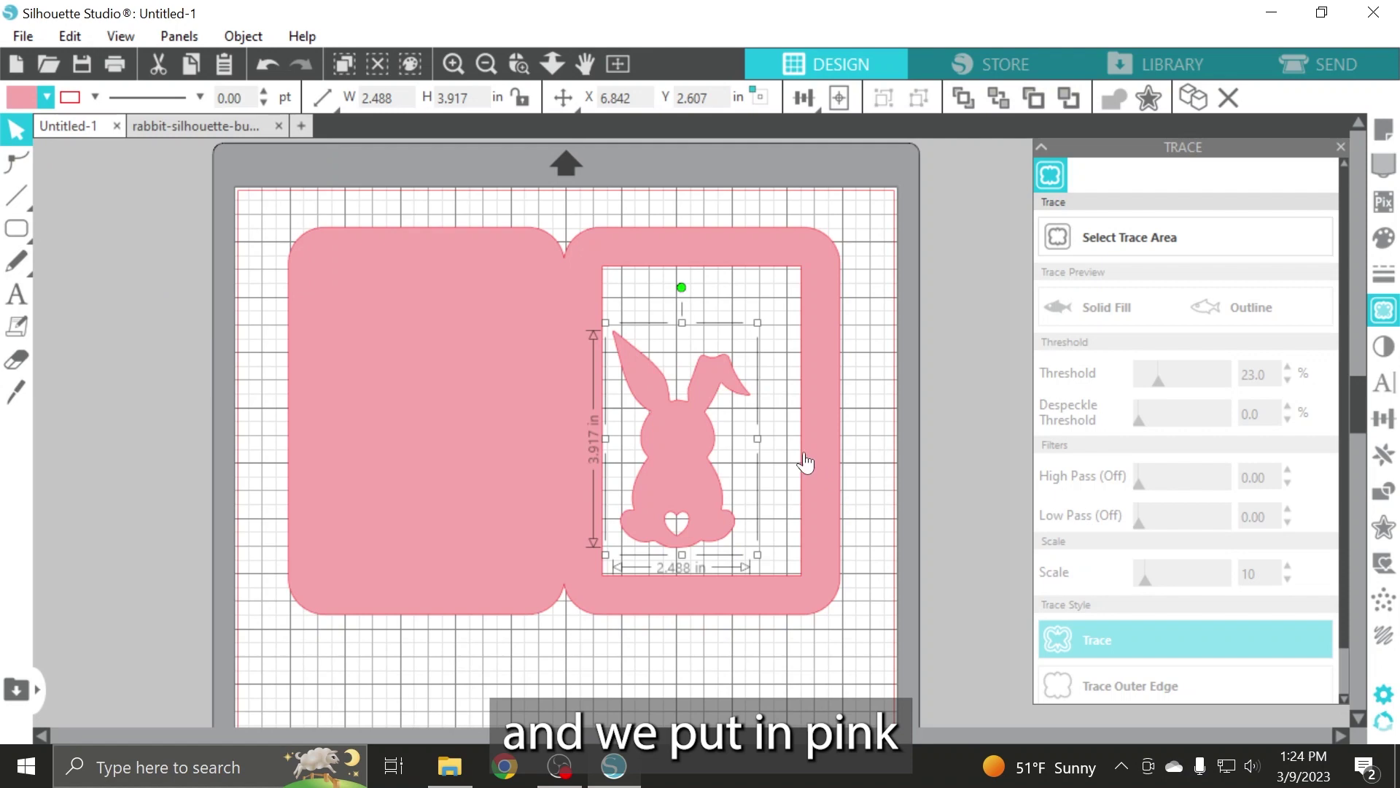
{"action": "left_click", "coordinate": [805, 463]}
Enlarge the rabbit to about 3.06 by 4.82 in and position it so it overlaps the window frame's lower and left edges.
{"action": "left_click", "coordinate": [719, 446]}
{"action": "left_click_drag", "start_coordinate": [719, 446], "coordinate": [713, 437]}
{"action": "left_click_drag", "start_coordinate": [749, 541], "coordinate": [792, 582]}
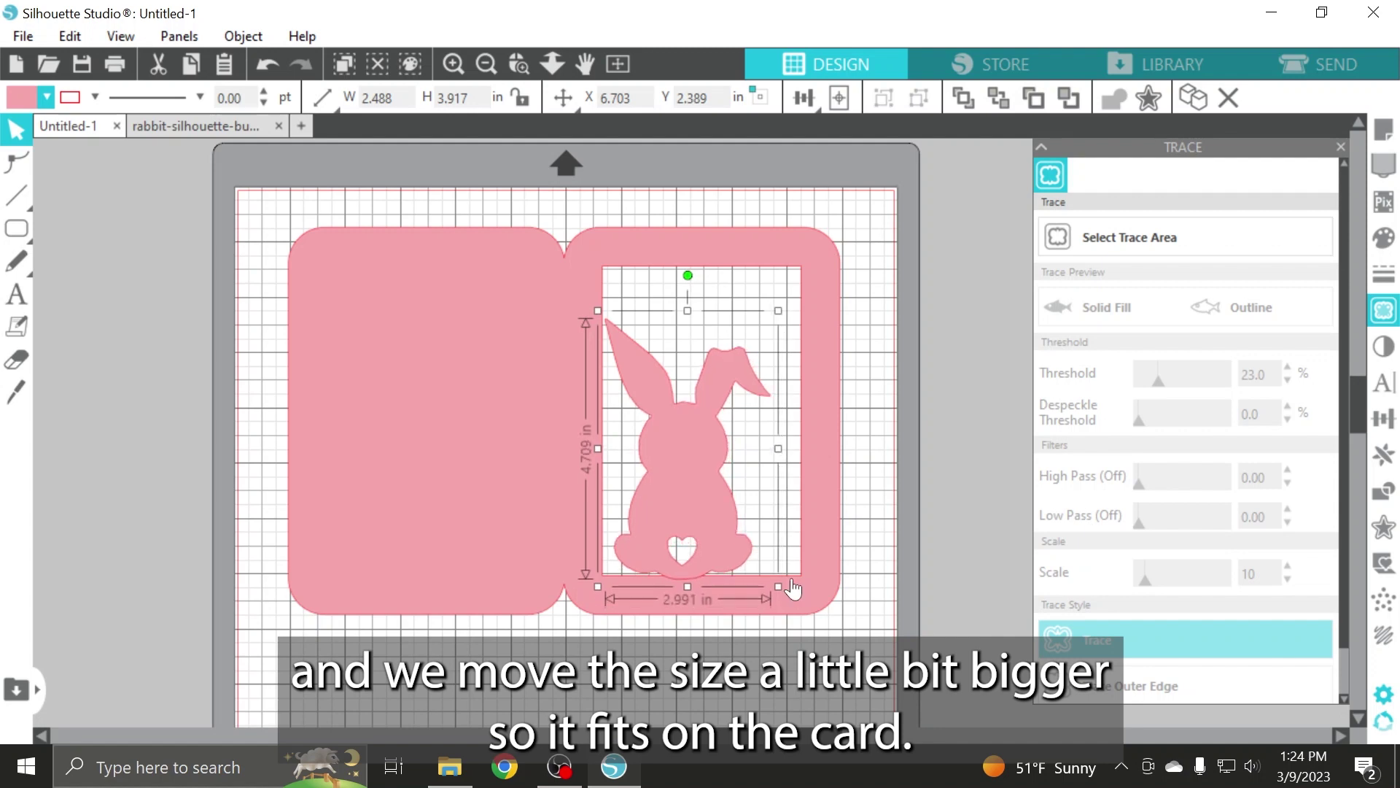
{"action": "left_click_drag", "start_coordinate": [733, 545], "coordinate": [725, 479]}
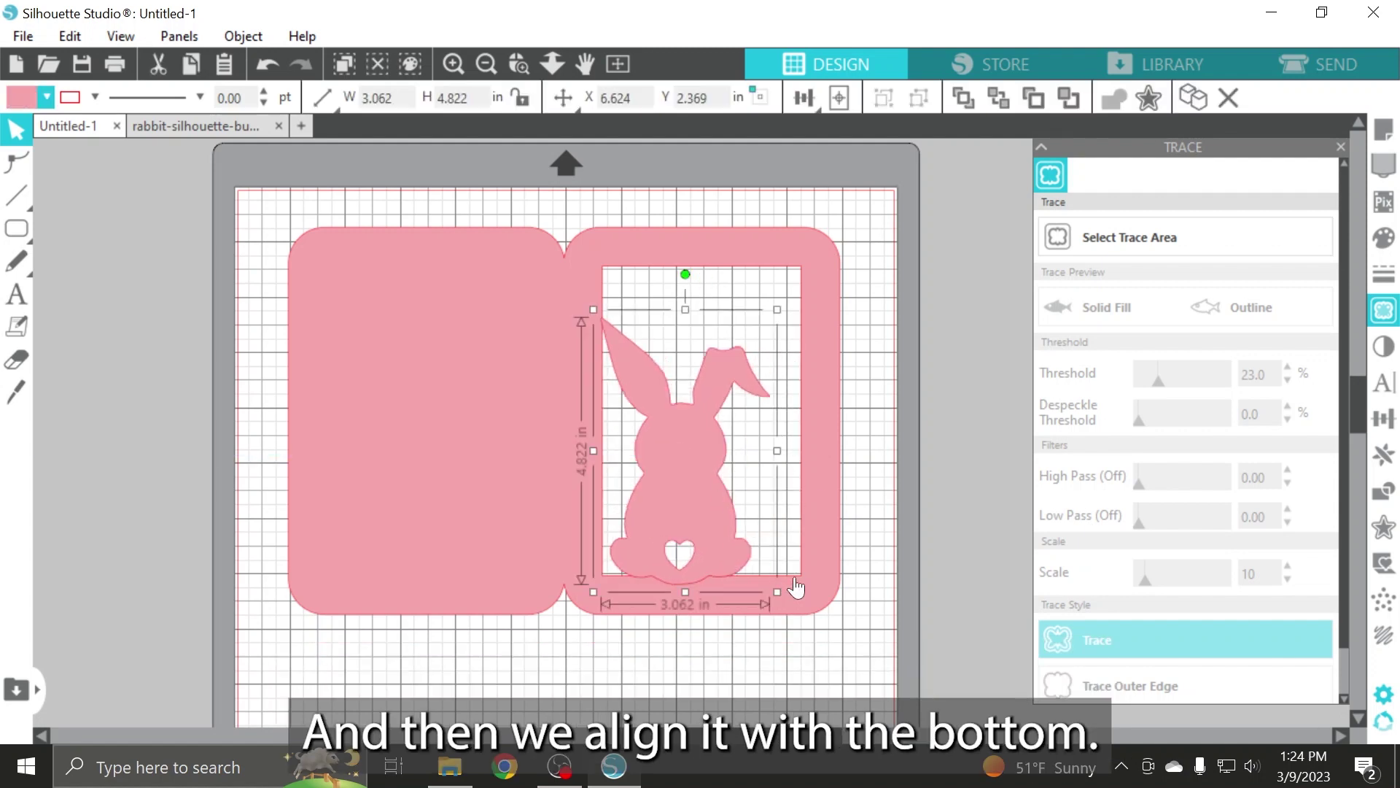
Weld the rabbit to the card and move the combined shape off the mat onto the yellow panel.
{"action": "left_click", "coordinate": [836, 552], "text": "shift"}
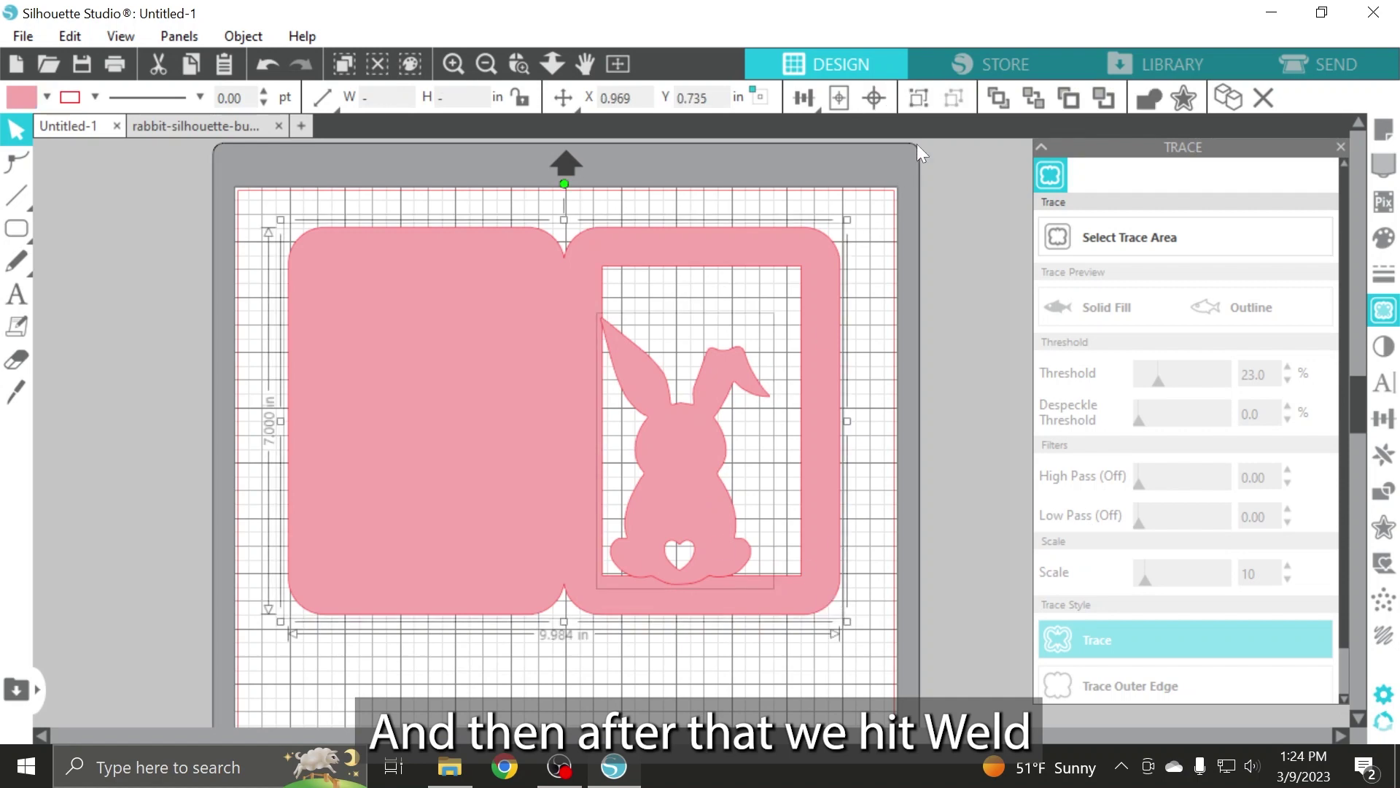
{"action": "left_click", "coordinate": [1146, 102]}
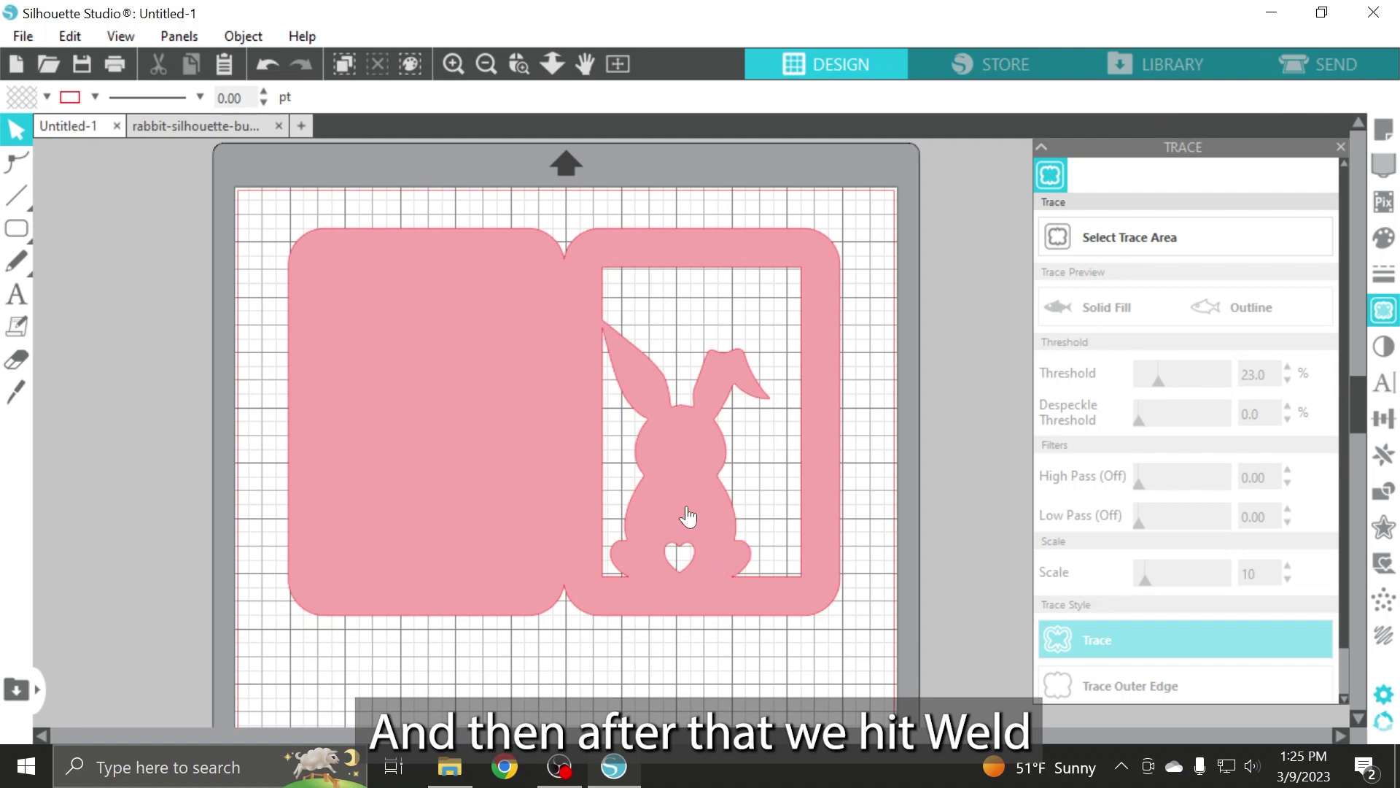
{"action": "mouse_move", "coordinate": [719, 480]}
{"action": "left_mouse_down"}
{"action": "mouse_move", "coordinate": [684, 482]}
{"action": "mouse_move", "coordinate": [719, 489]}
{"action": "left_mouse_up"}
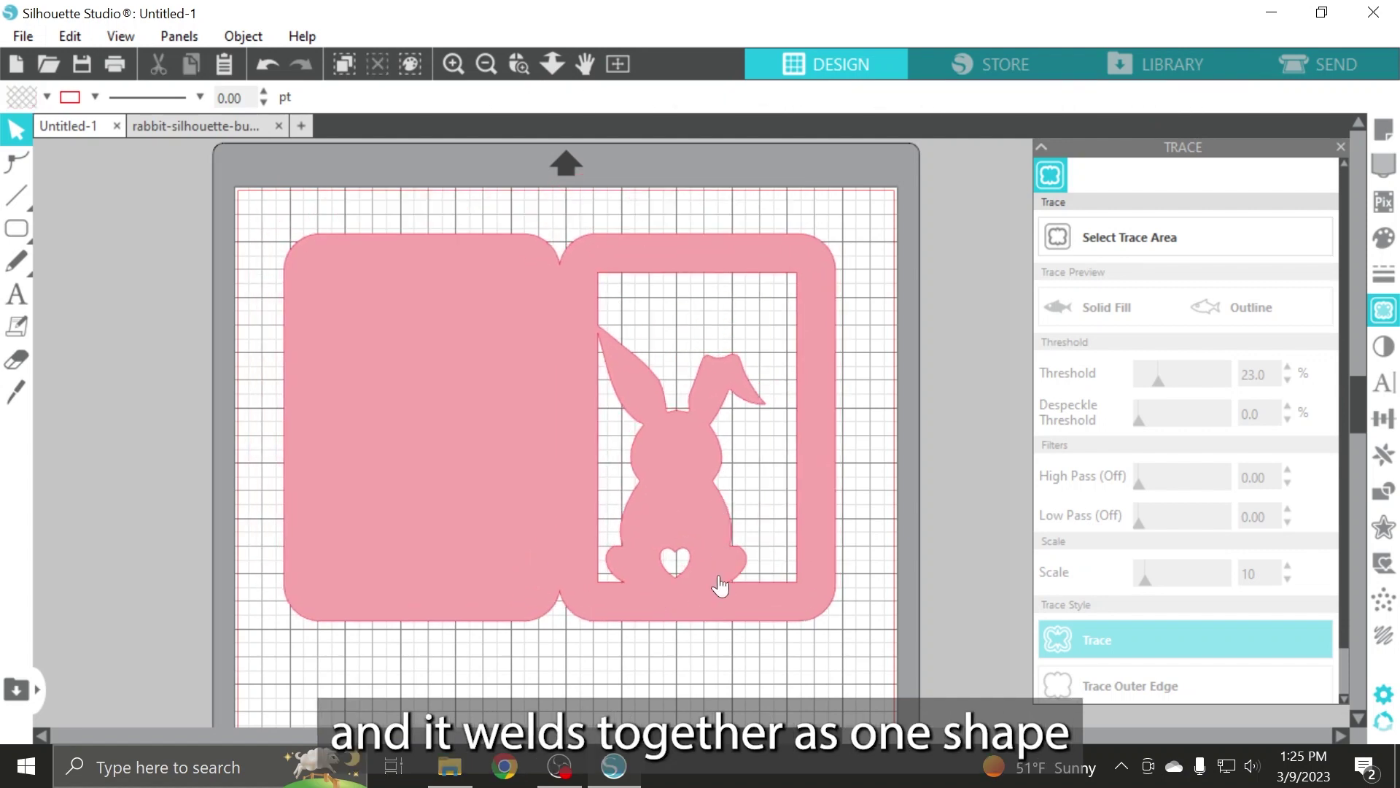
{"action": "left_click_drag", "start_coordinate": [714, 445], "coordinate": [228, 462]}
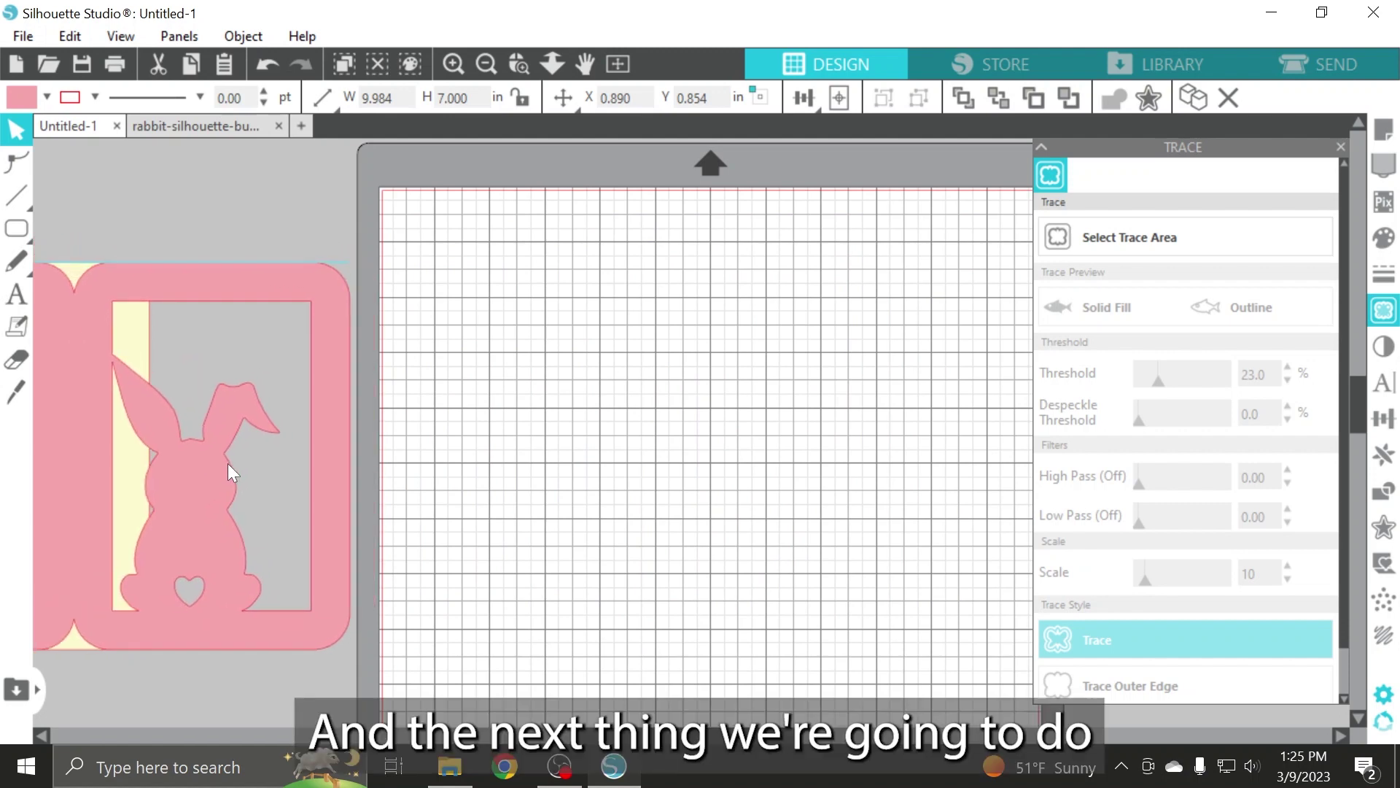
{"action": "left_click", "coordinate": [793, 448]}
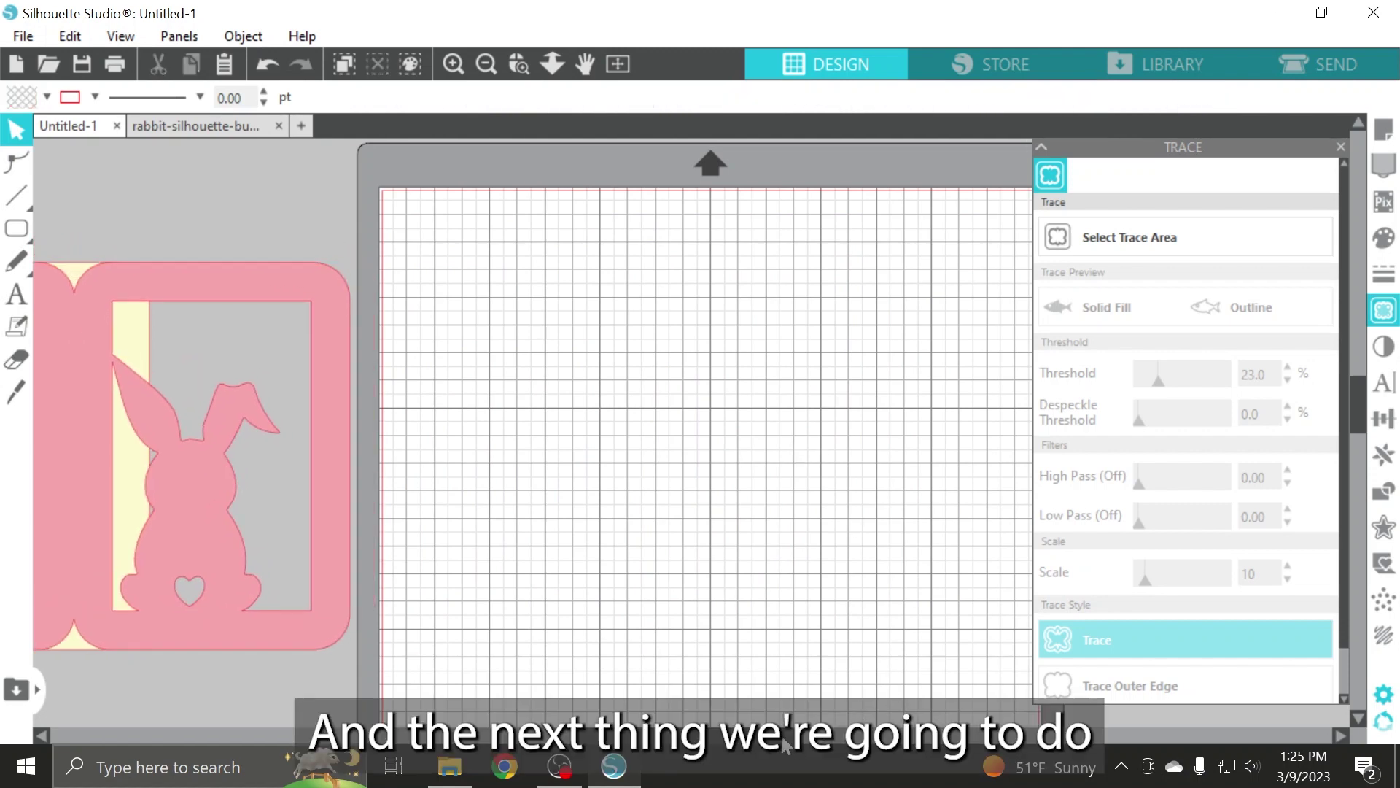
Add the text "SOMEBUNNY LOVES ME" on the mat and narrow its text box to about 6.61 in wide.
{"action": "scroll", "coordinate": [800, 433], "scroll_direction": "right", "scroll_amount": 2}
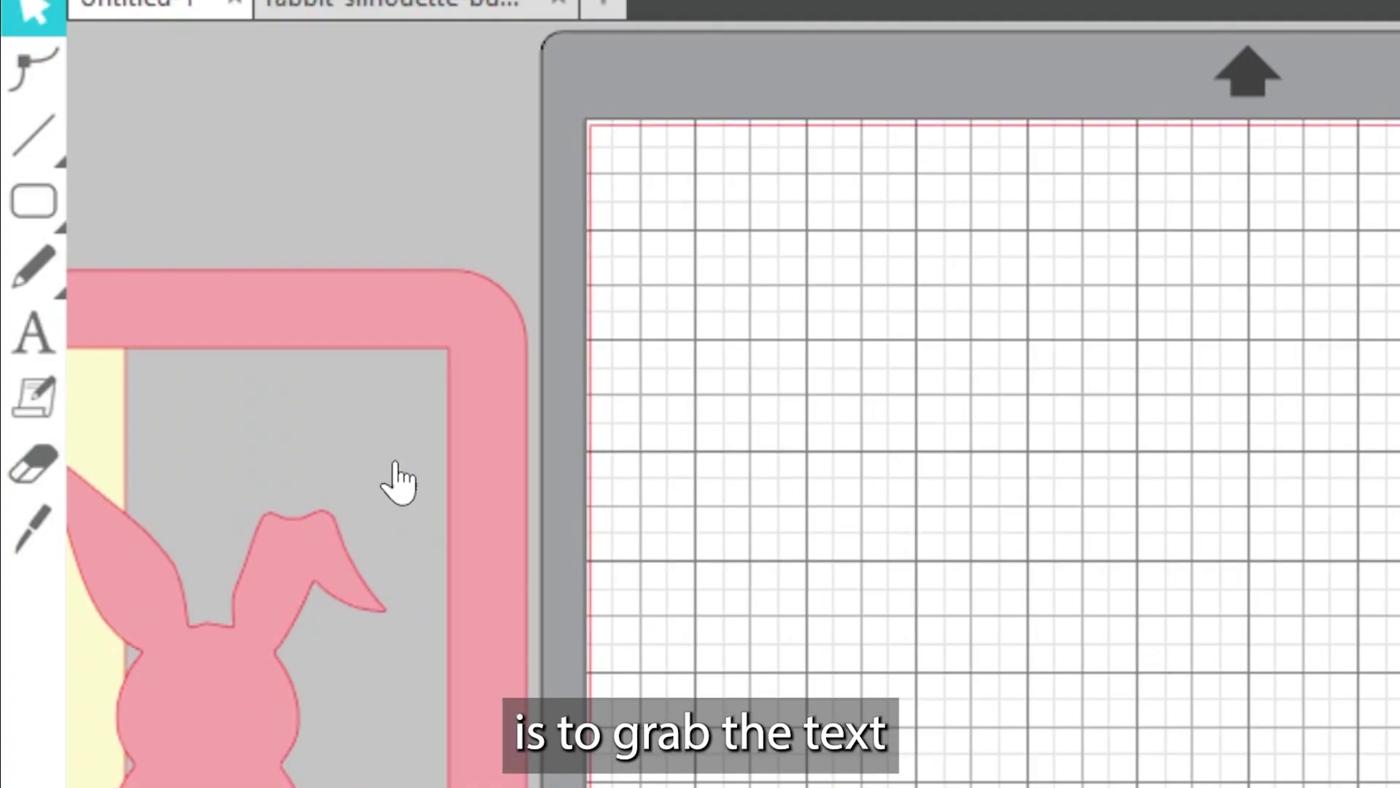
{"action": "left_click", "coordinate": [29, 355]}
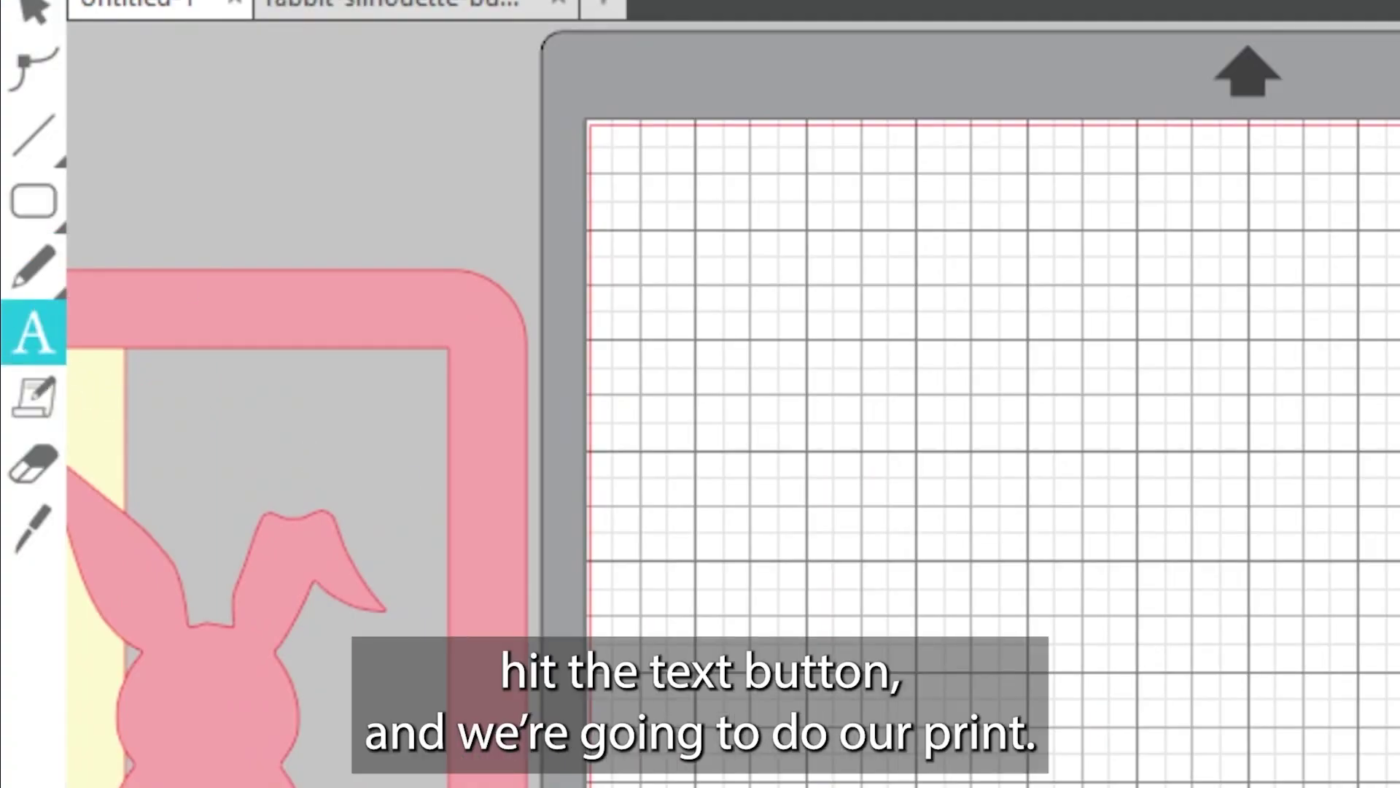
{"action": "left_click", "coordinate": [807, 432]}
{"action": "type", "text": "Some"}
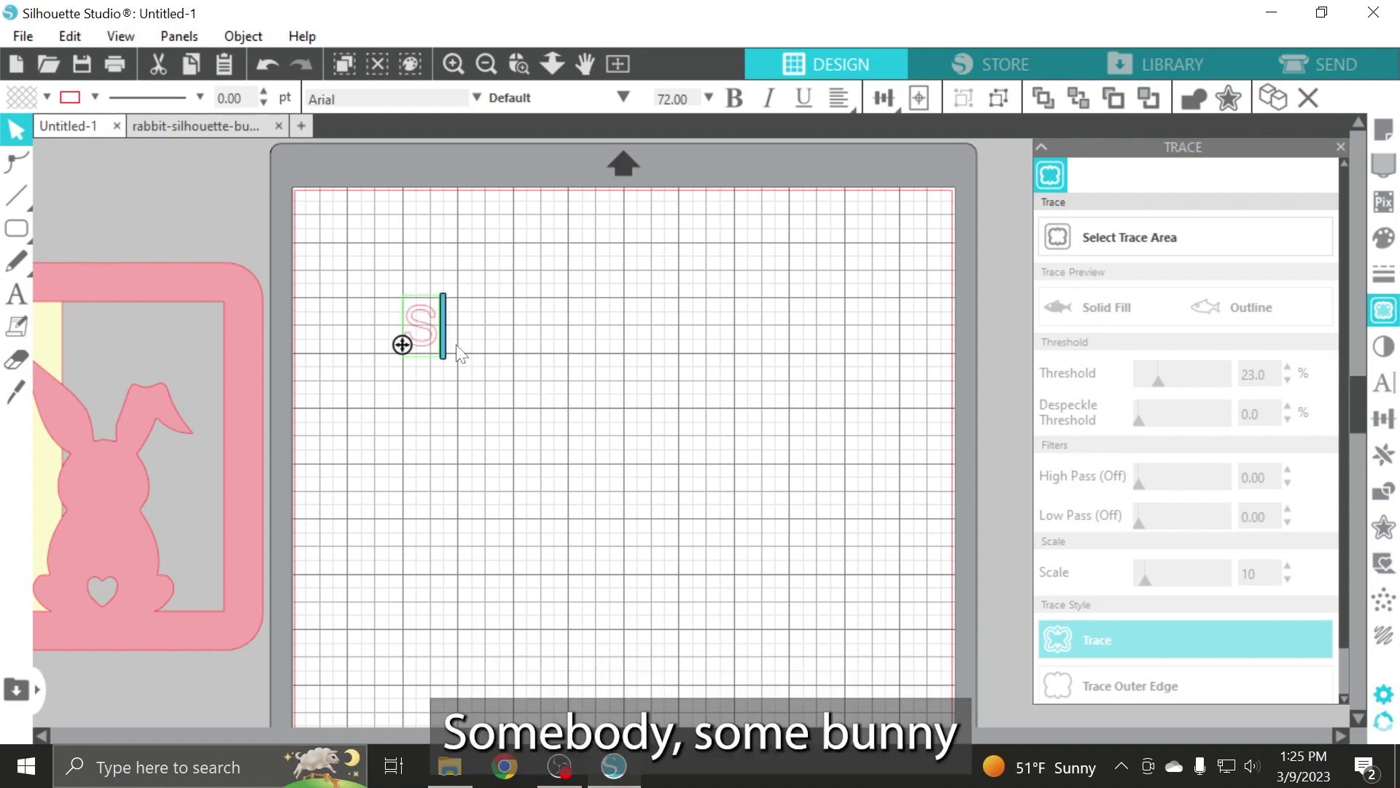
{"action": "key", "text": "BackSpace"}
{"action": "key", "text": "BackSpace"}
{"action": "key", "text": "BackSpace"}
{"action": "key", "text": "BackSpace"}
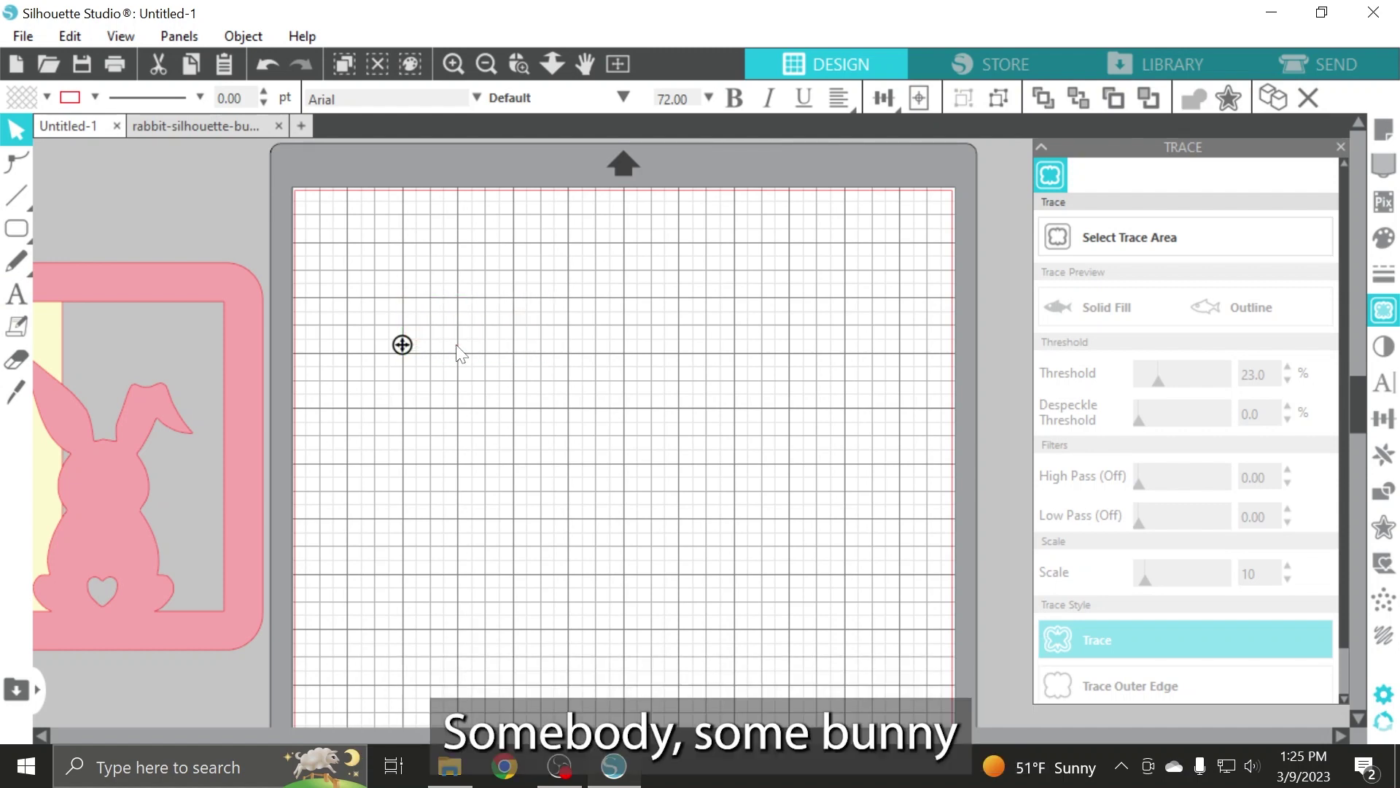
{"action": "type", "text": "SOME"}
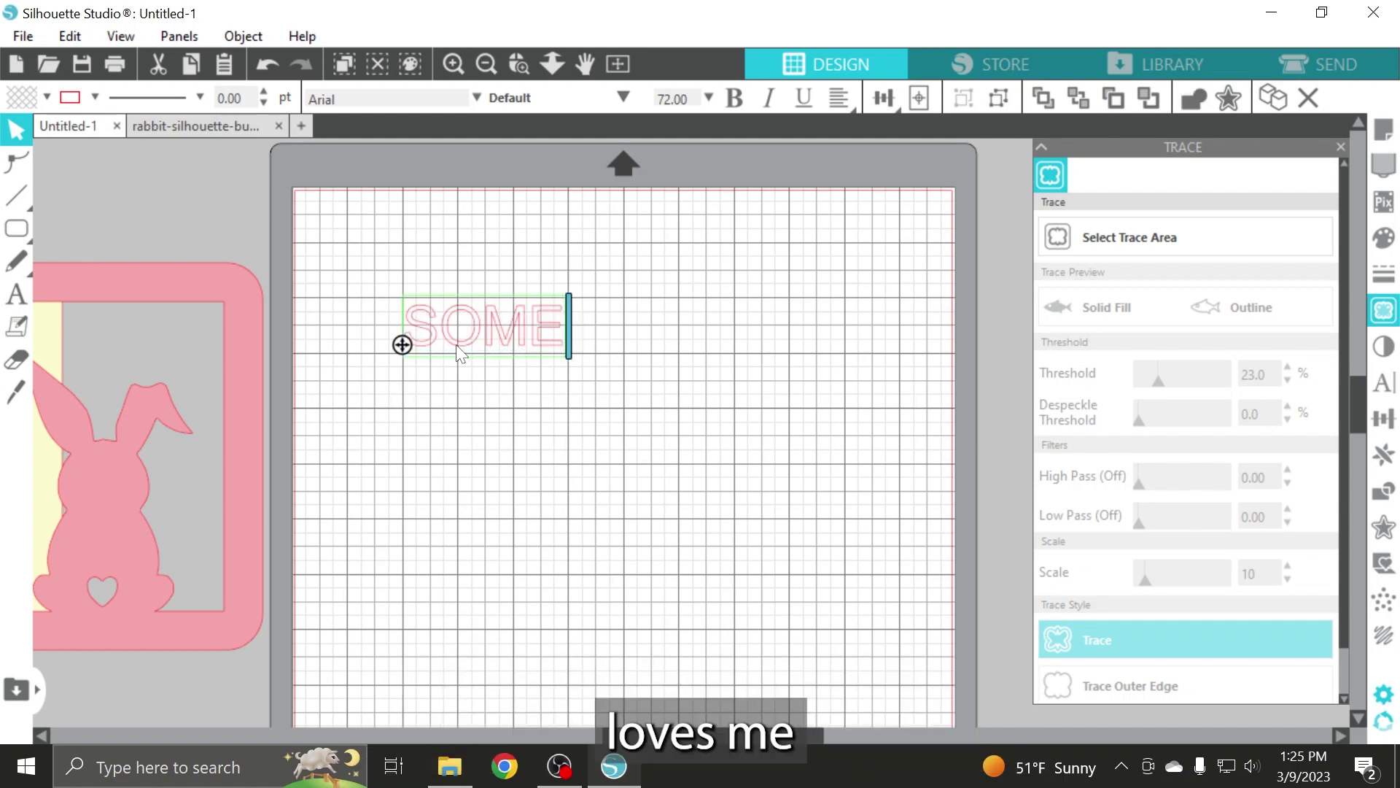
{"action": "type", "text": "BUNNY"}
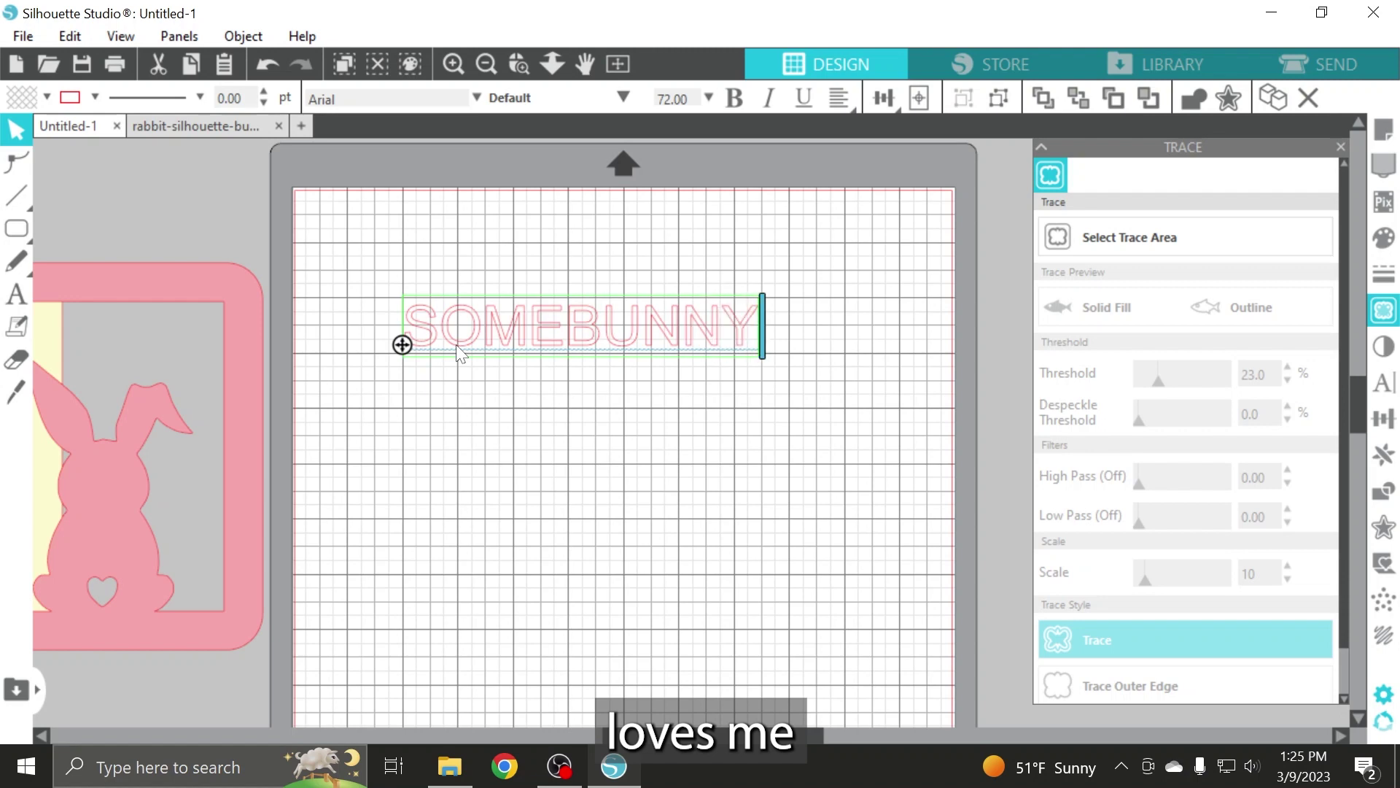
{"action": "type", "text": " LOVES ME"}
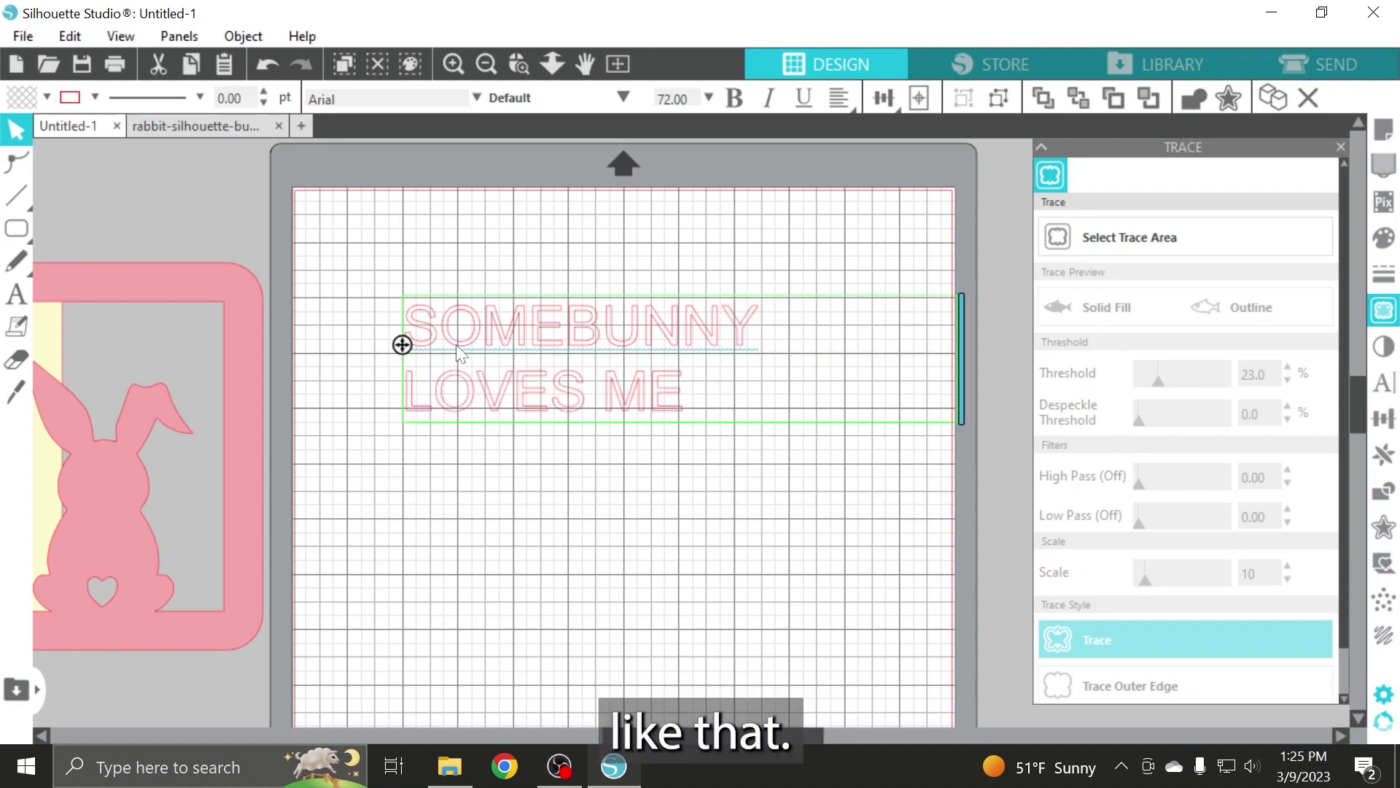
{"action": "left_click_drag", "start_coordinate": [964, 334], "coordinate": [772, 342]}
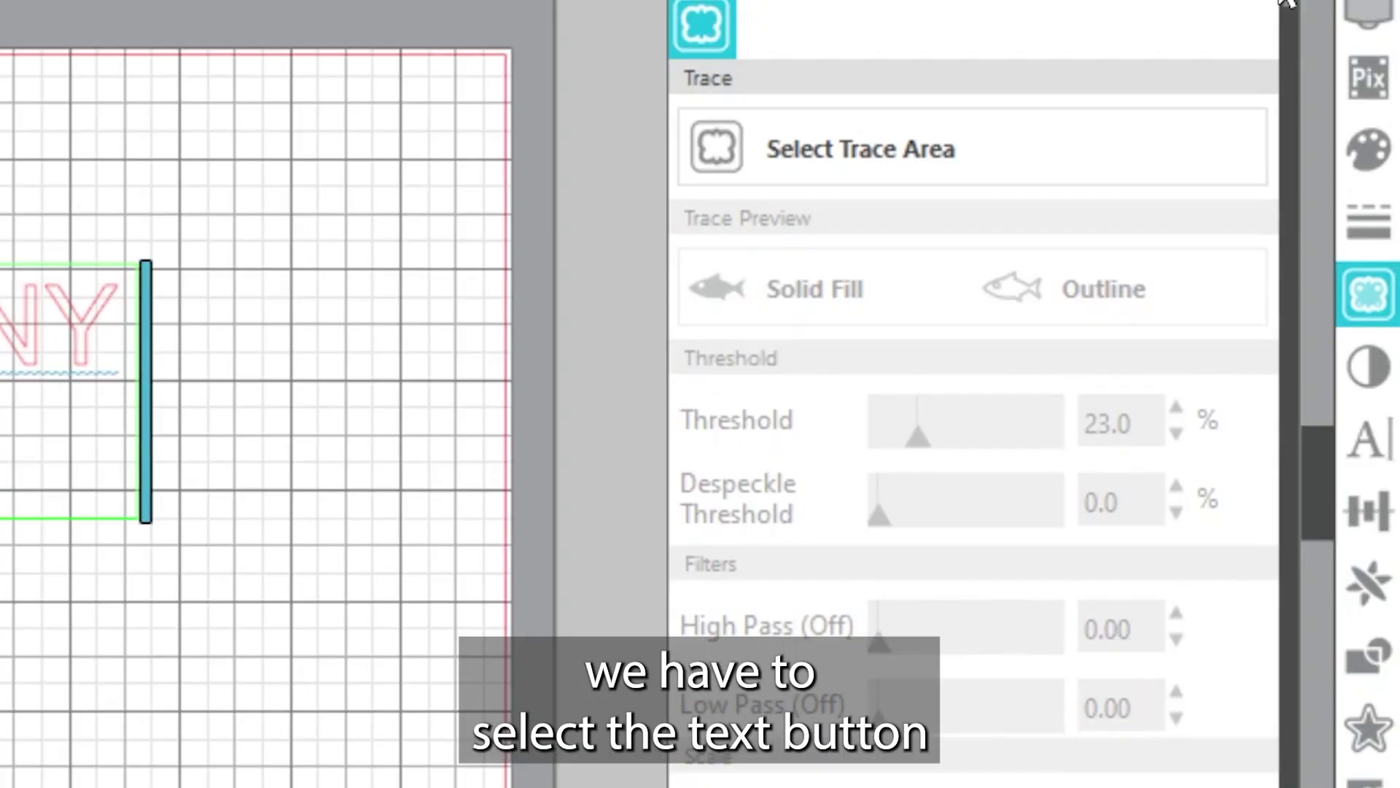
Replace the trace settings with the text style settings and try the Segoe UI Black font for the text.
{"action": "left_click", "coordinate": [1340, 146]}
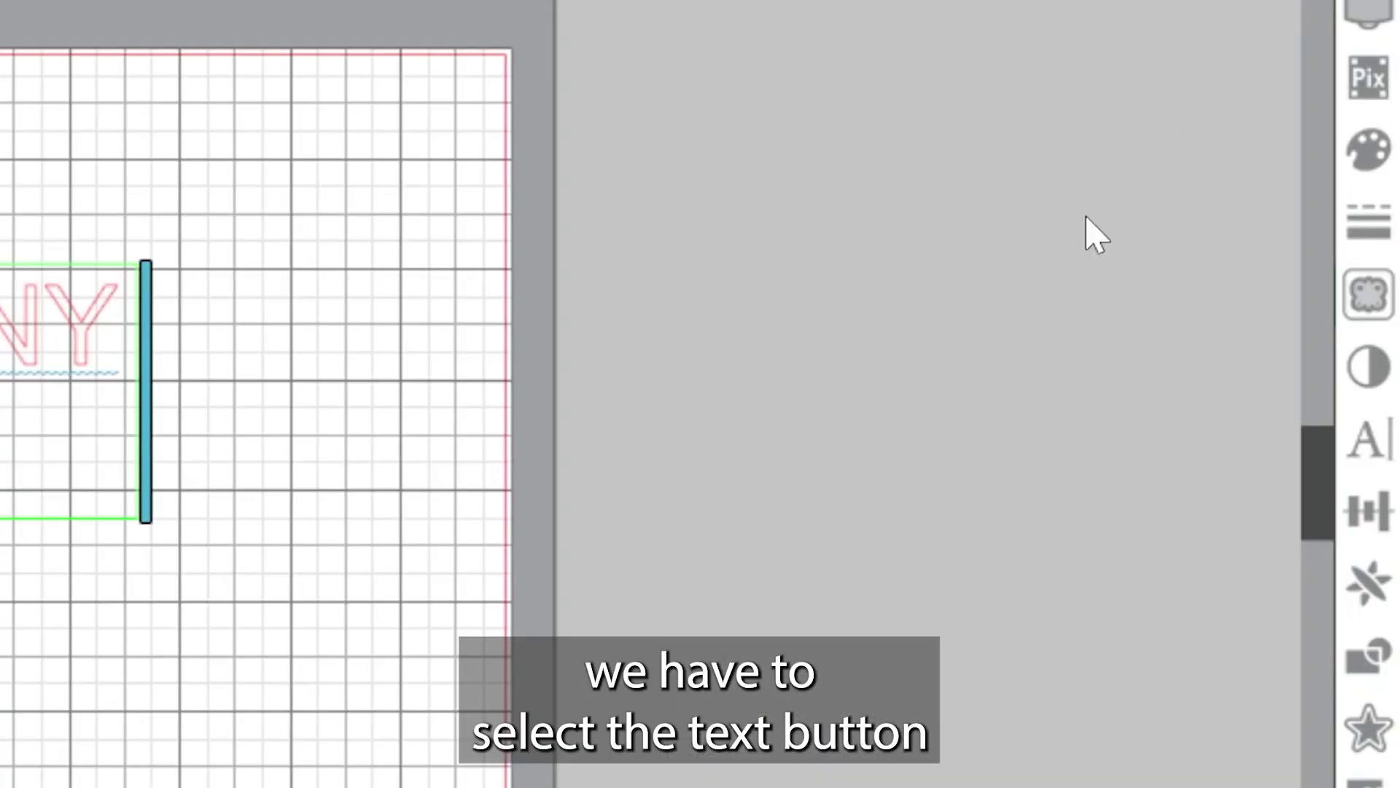
{"action": "left_click", "coordinate": [1380, 446]}
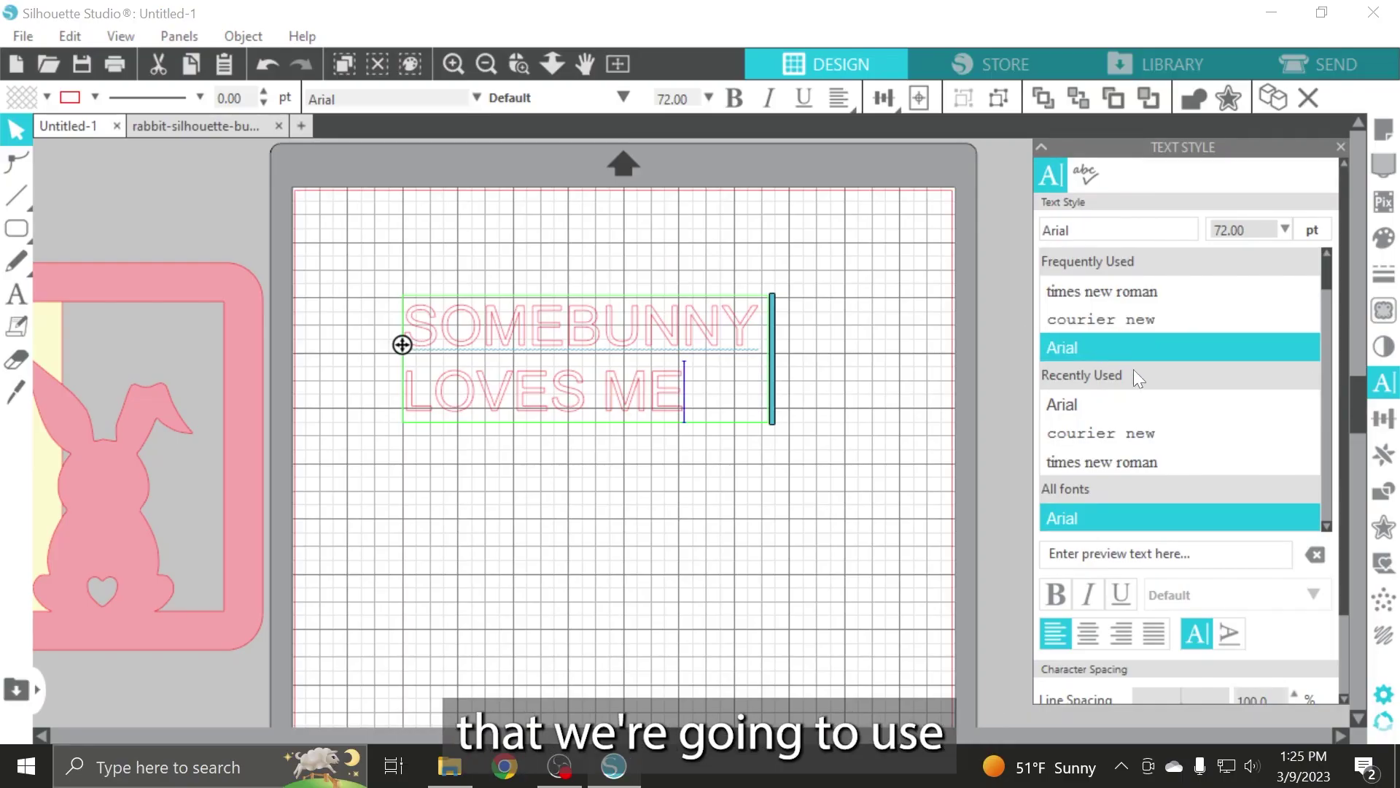
{"action": "scroll", "coordinate": [1153, 413], "scroll_direction": "down", "scroll_amount": 4}
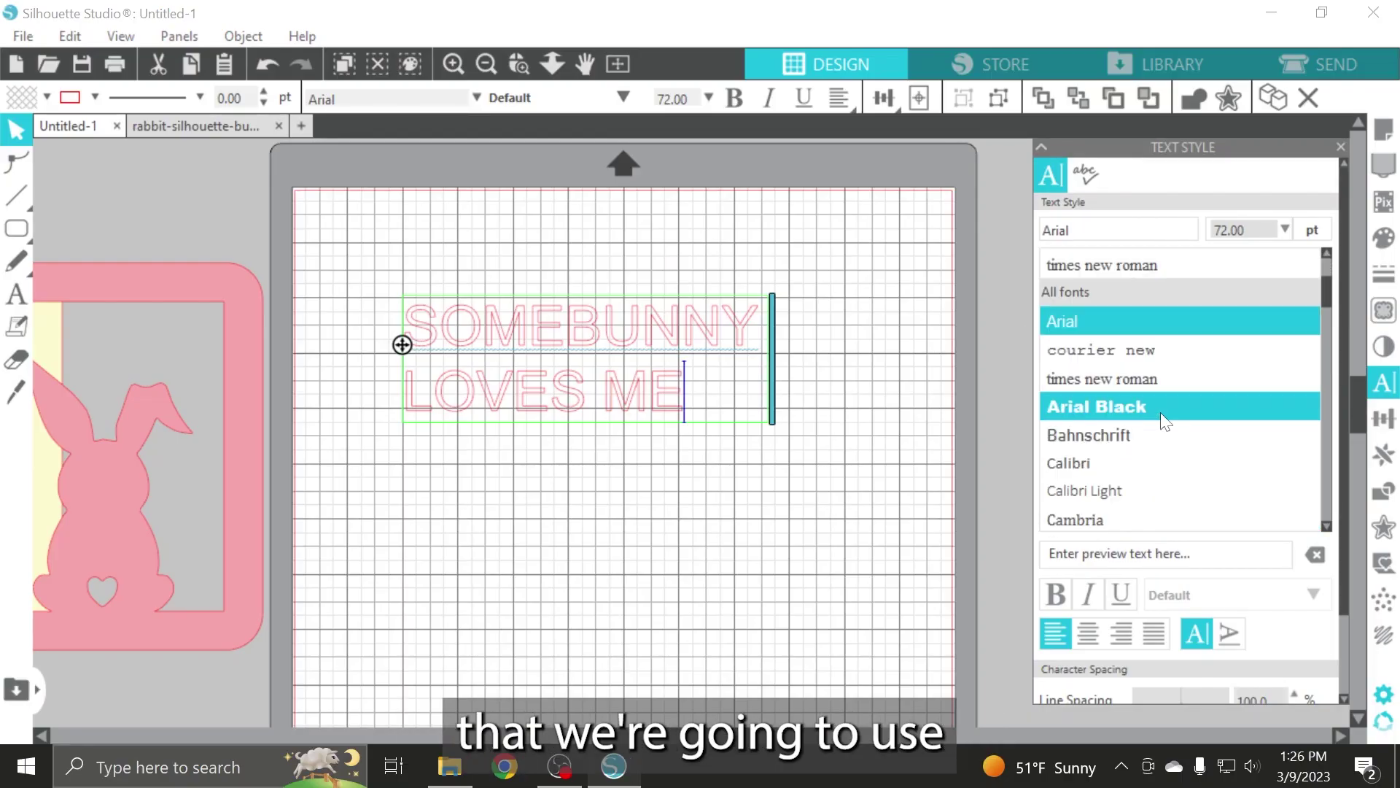
{"action": "scroll", "coordinate": [1170, 409], "scroll_direction": "down", "scroll_amount": 8}
{"action": "left_click_drag", "start_coordinate": [1329, 365], "coordinate": [1359, 434]}
{"action": "left_click", "coordinate": [1189, 392]}
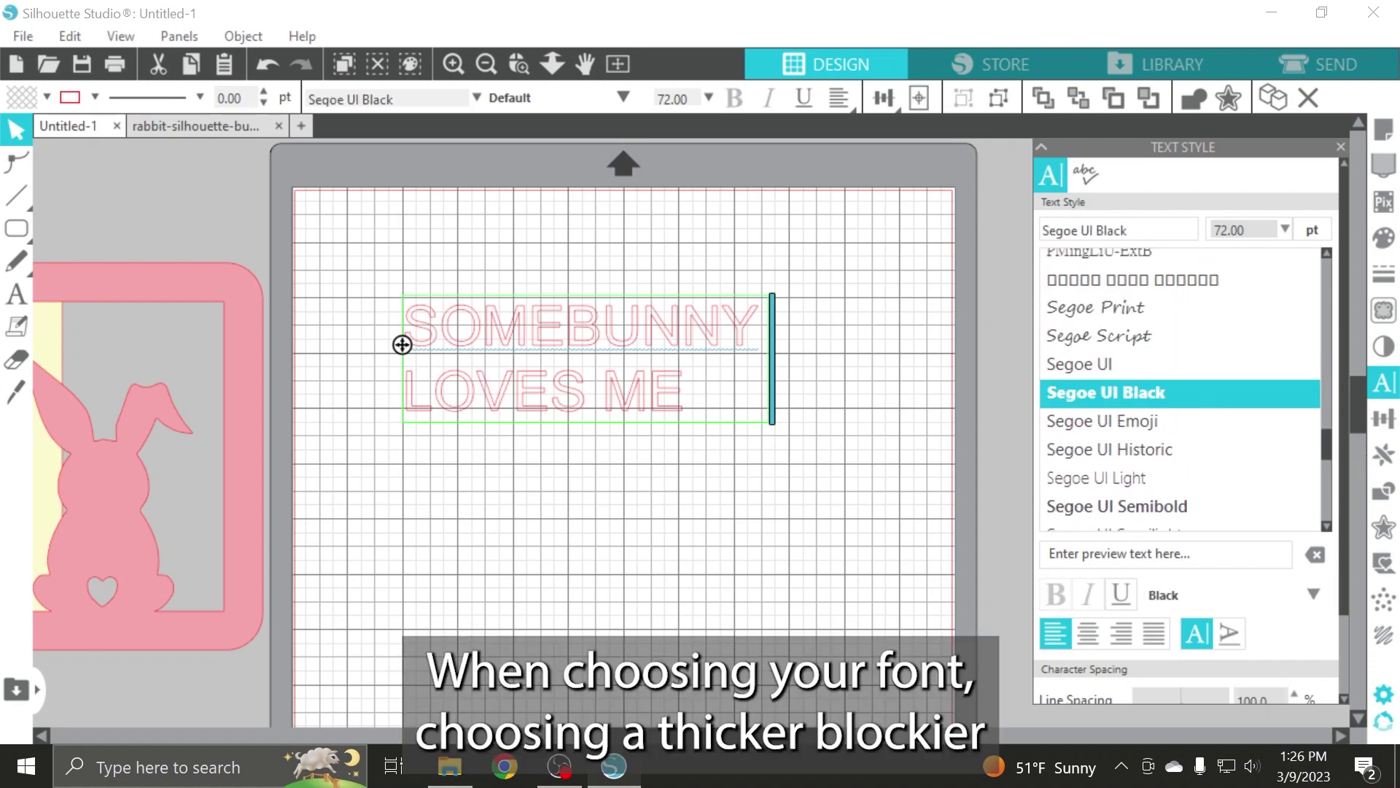
Select the whole text object, try Arial Black on it, and set its font to MV Boli.
{"action": "left_click", "coordinate": [702, 422]}
{"action": "left_click", "coordinate": [673, 408]}
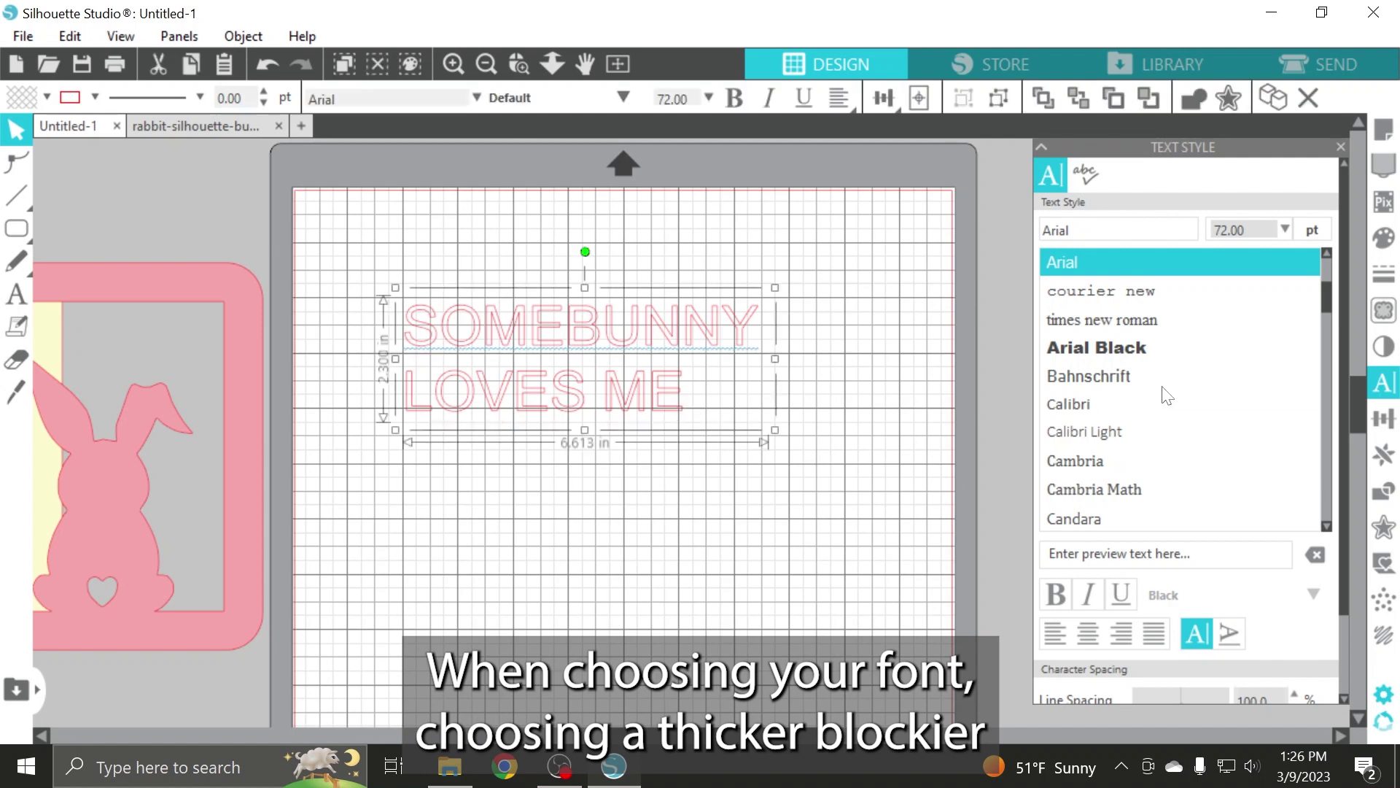
{"action": "left_click", "coordinate": [1174, 351]}
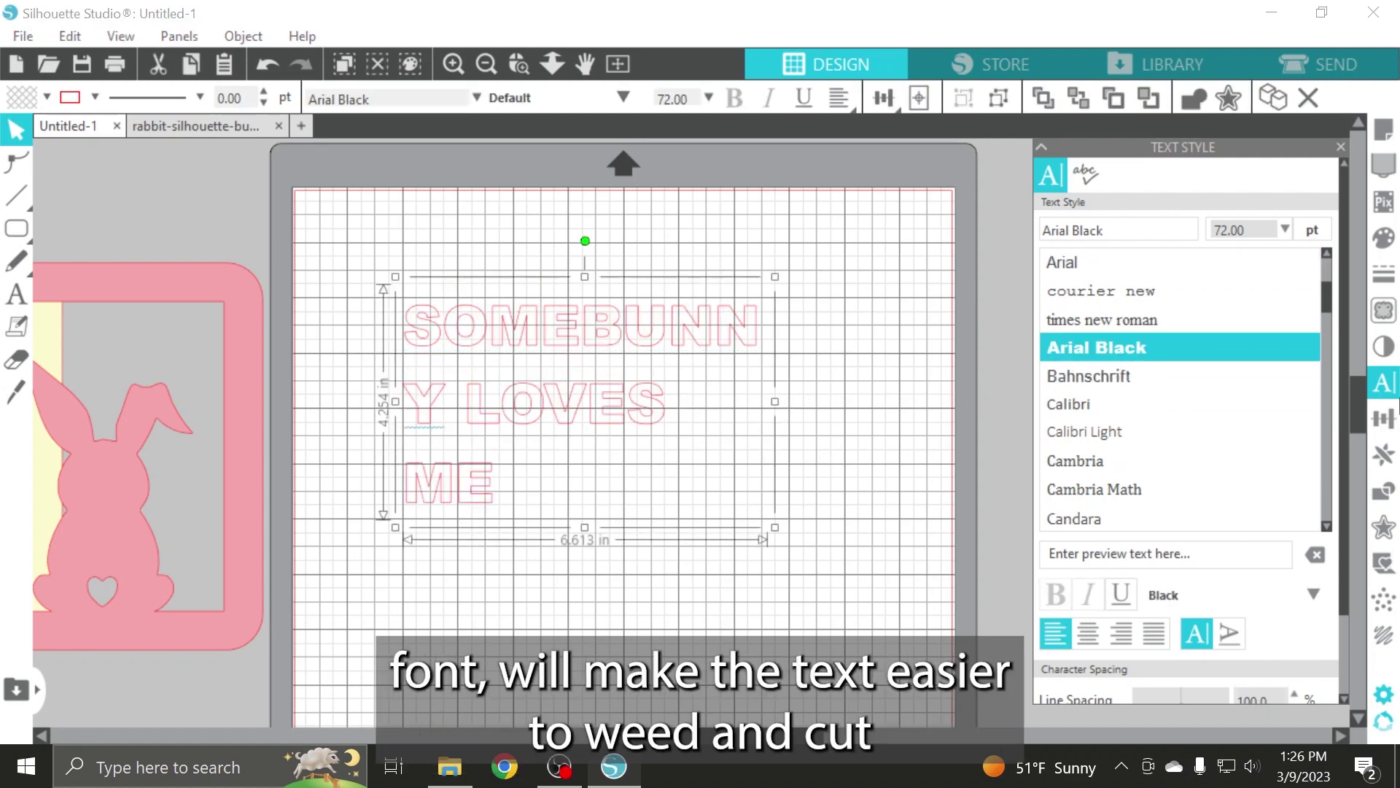
{"action": "left_click_drag", "start_coordinate": [1333, 306], "coordinate": [1350, 419]}
{"action": "left_click", "coordinate": [1188, 344]}
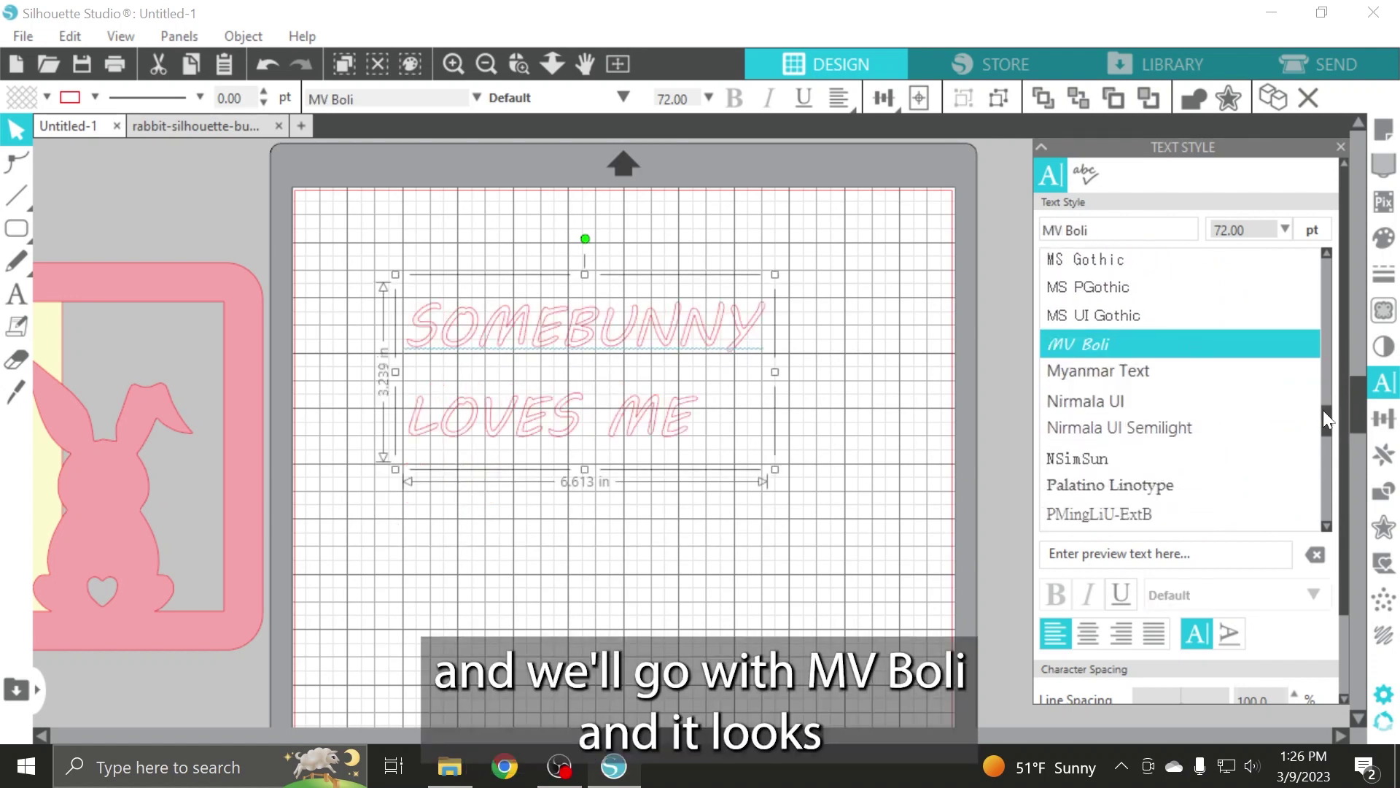
Centre-align the two lines of the "SOMEBUNNY LOVES ME" text and deselect it.
{"action": "scroll", "coordinate": [1167, 510], "scroll_direction": "down", "scroll_amount": 2}
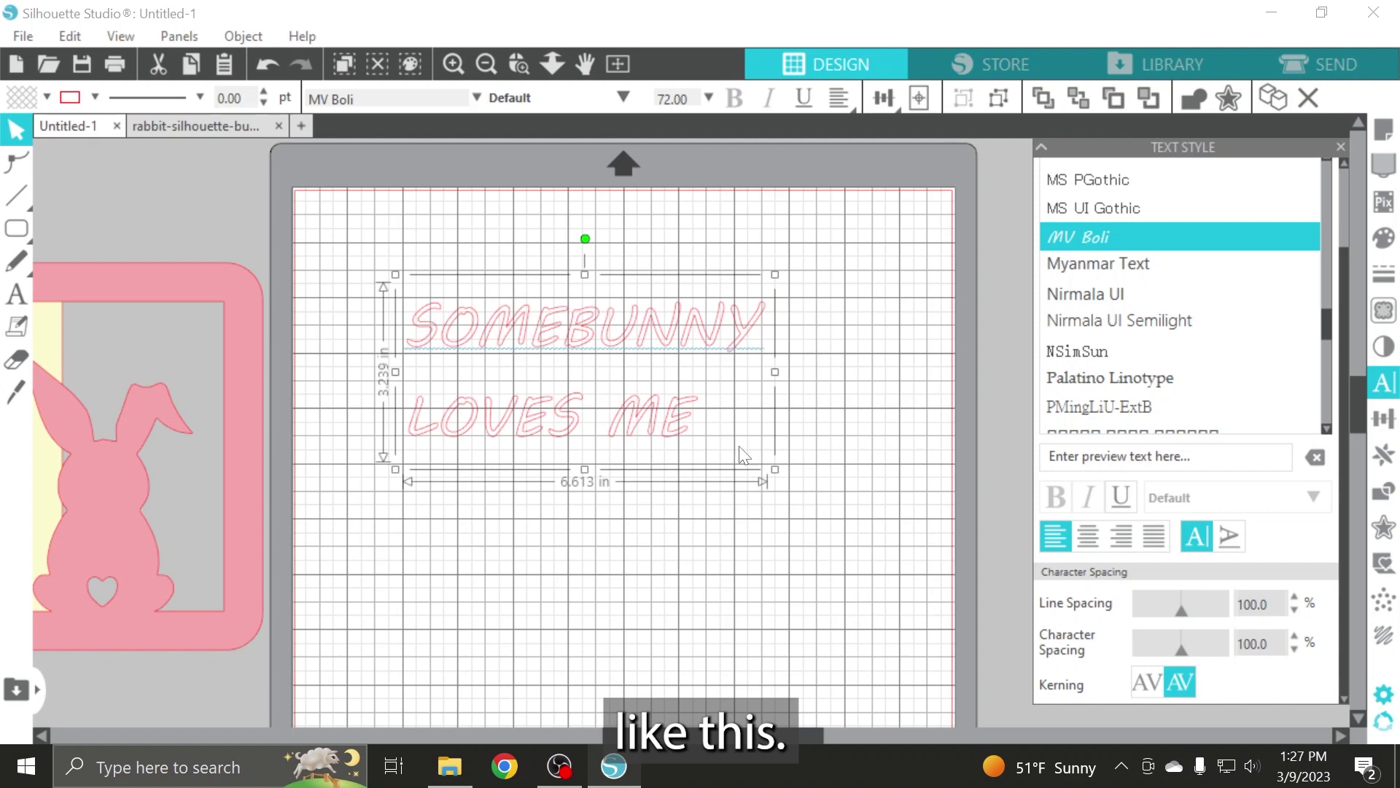
{"action": "left_click", "coordinate": [1094, 534]}
{"action": "left_click", "coordinate": [829, 467]}
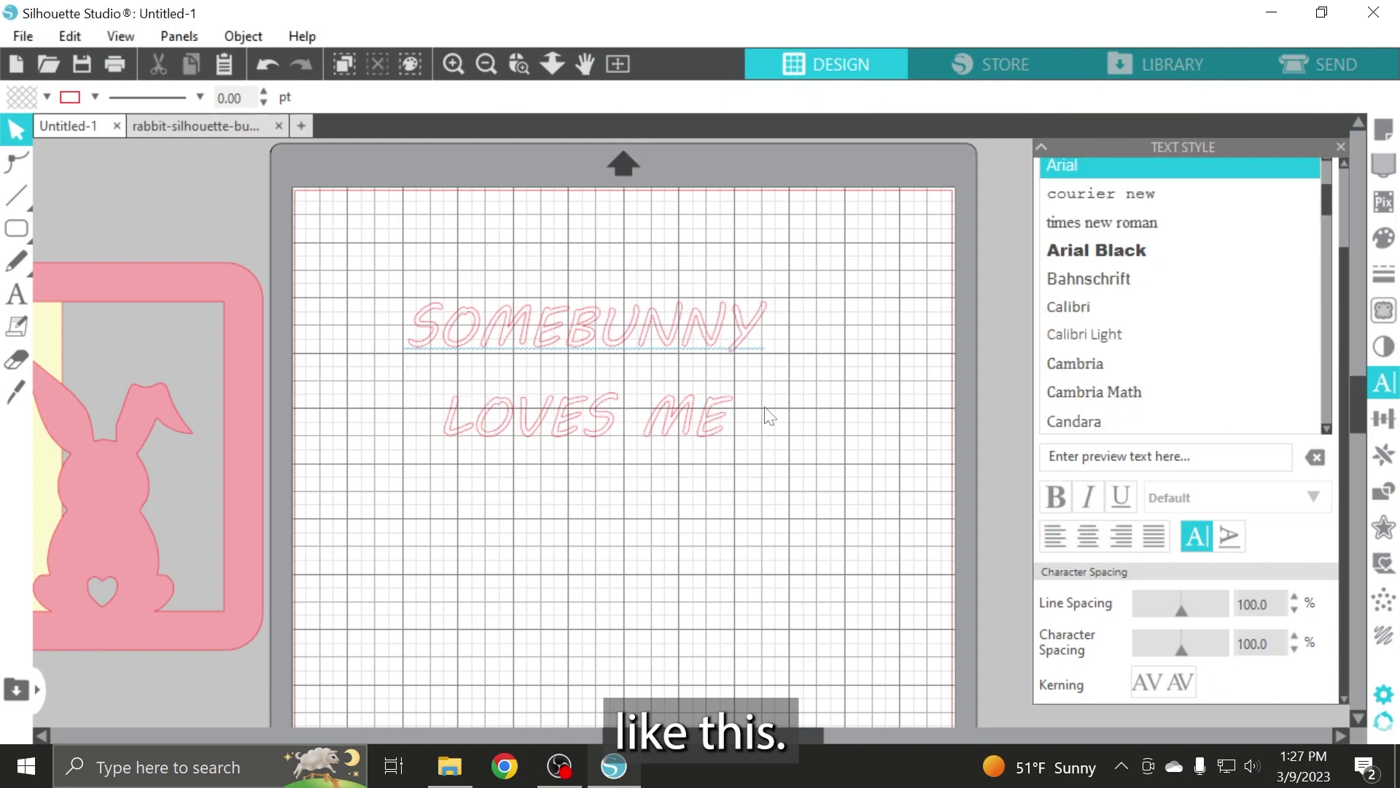
Move the rabbit card closer to the "SOMEBUNNY LOVES ME" text for comparison and reduce the text size to 30 pt.
{"action": "left_click", "coordinate": [699, 342]}
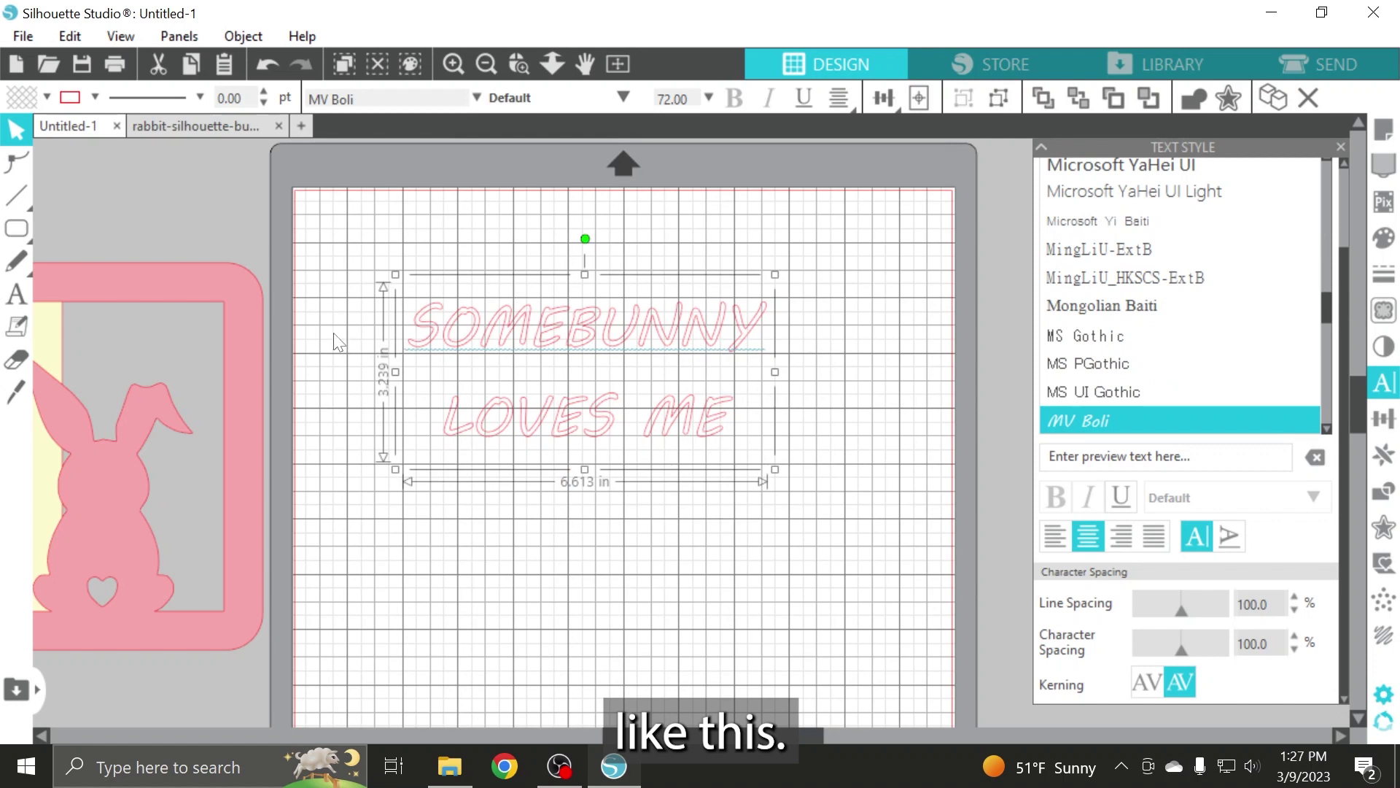
{"action": "left_click_drag", "start_coordinate": [261, 328], "coordinate": [301, 318]}
{"action": "left_click", "coordinate": [711, 351]}
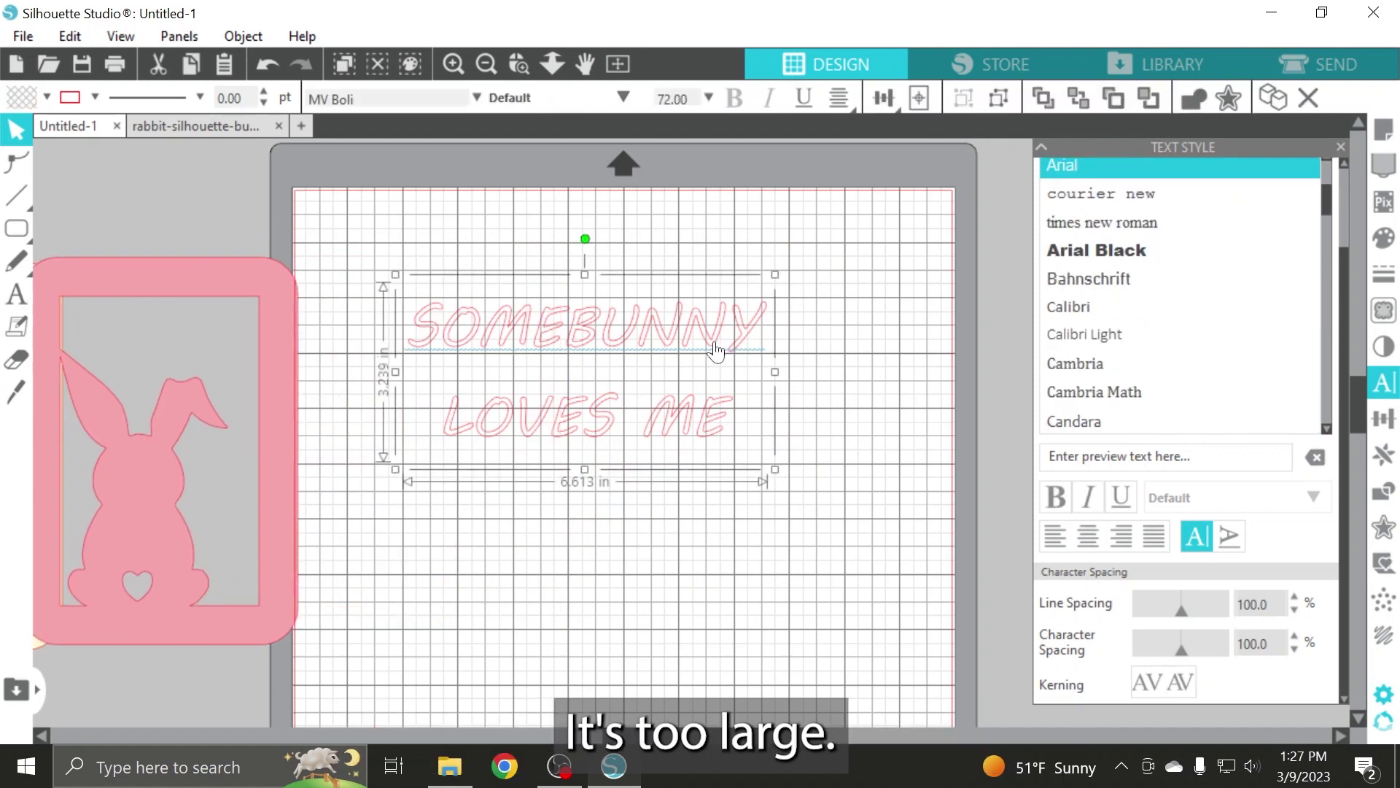
{"action": "scroll", "coordinate": [1267, 294], "scroll_direction": "up", "scroll_amount": 3}
{"action": "scroll", "coordinate": [1272, 302], "scroll_direction": "up", "scroll_amount": 10}
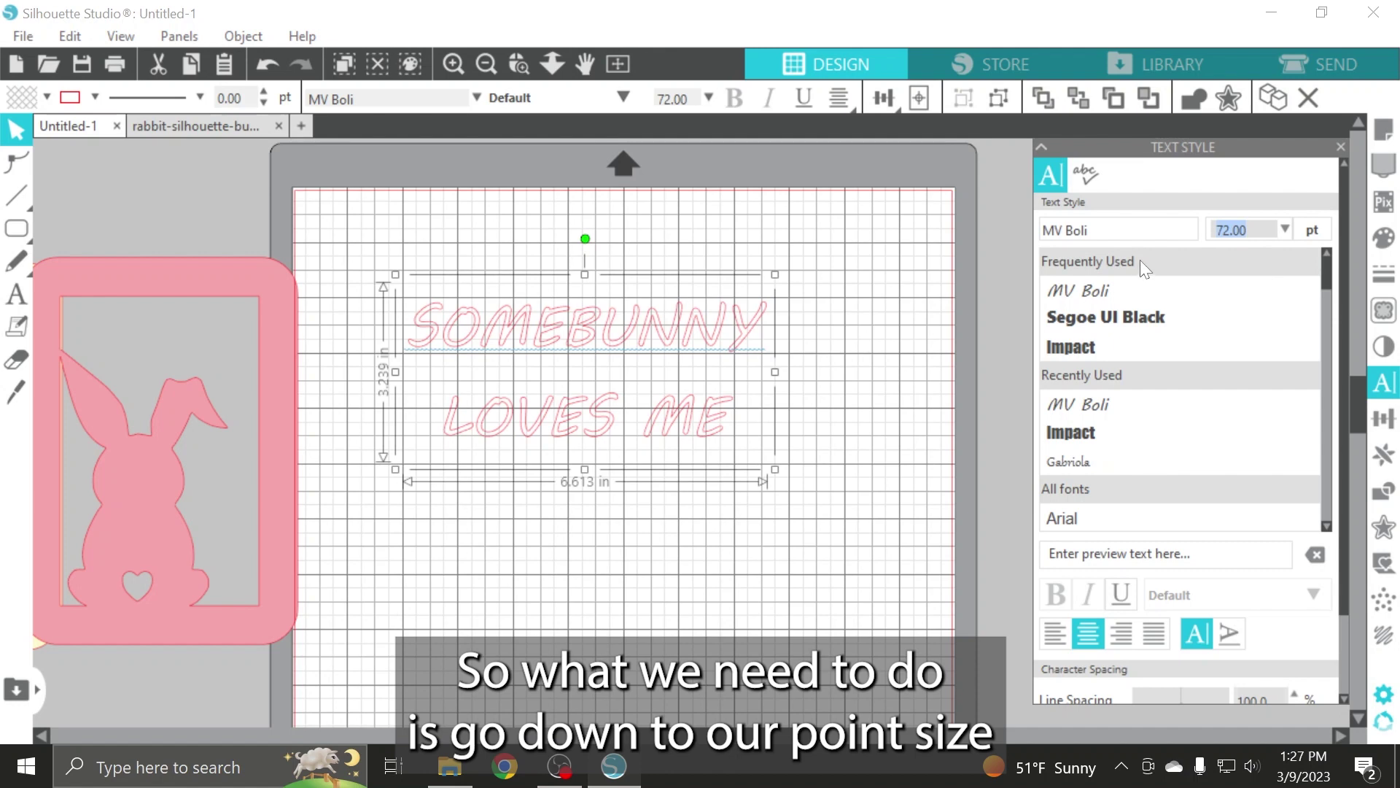
{"action": "type", "text": "30"}
{"action": "key", "text": "Return"}
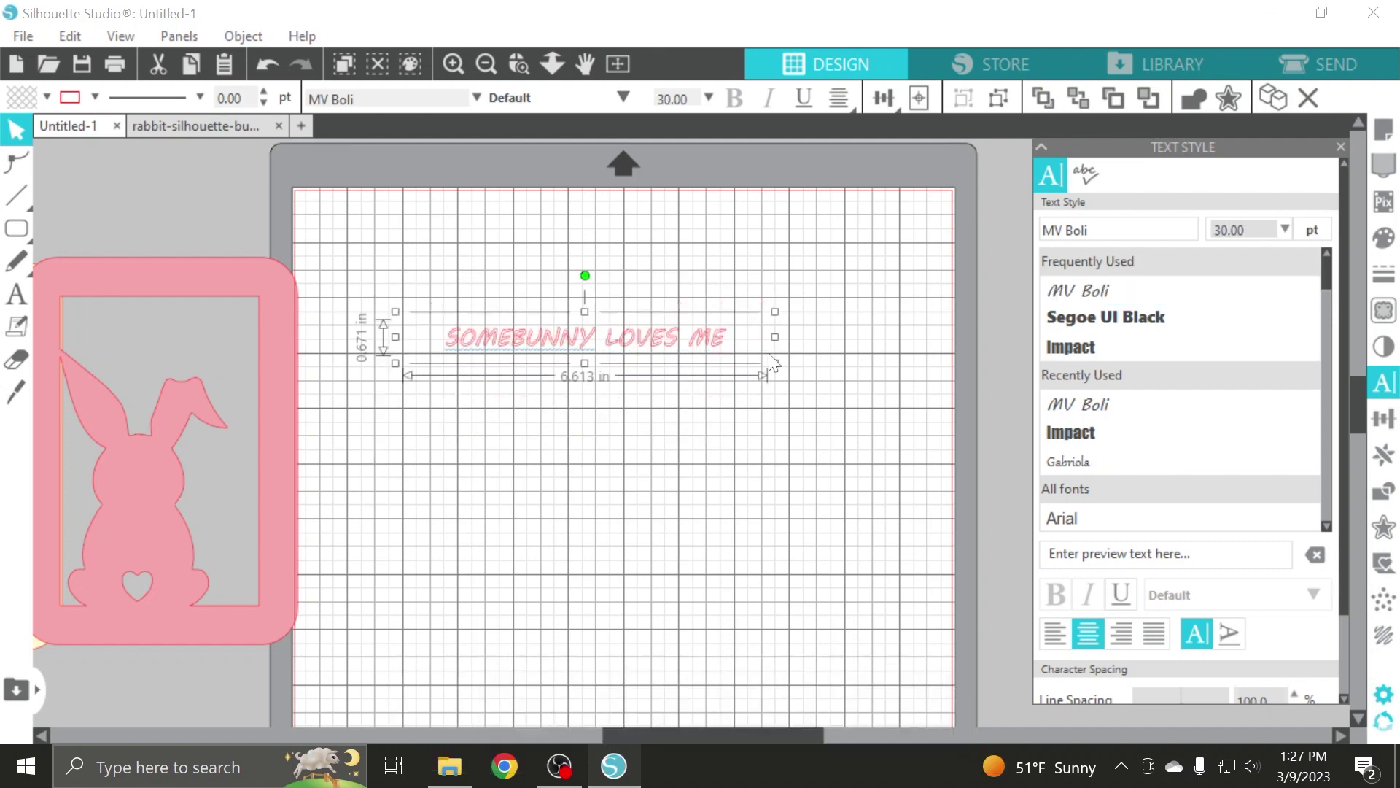
Set the size of the "SOMEBUNNY LOVES ME" text to 40 pt.
{"action": "double_click", "coordinate": [1228, 229]}
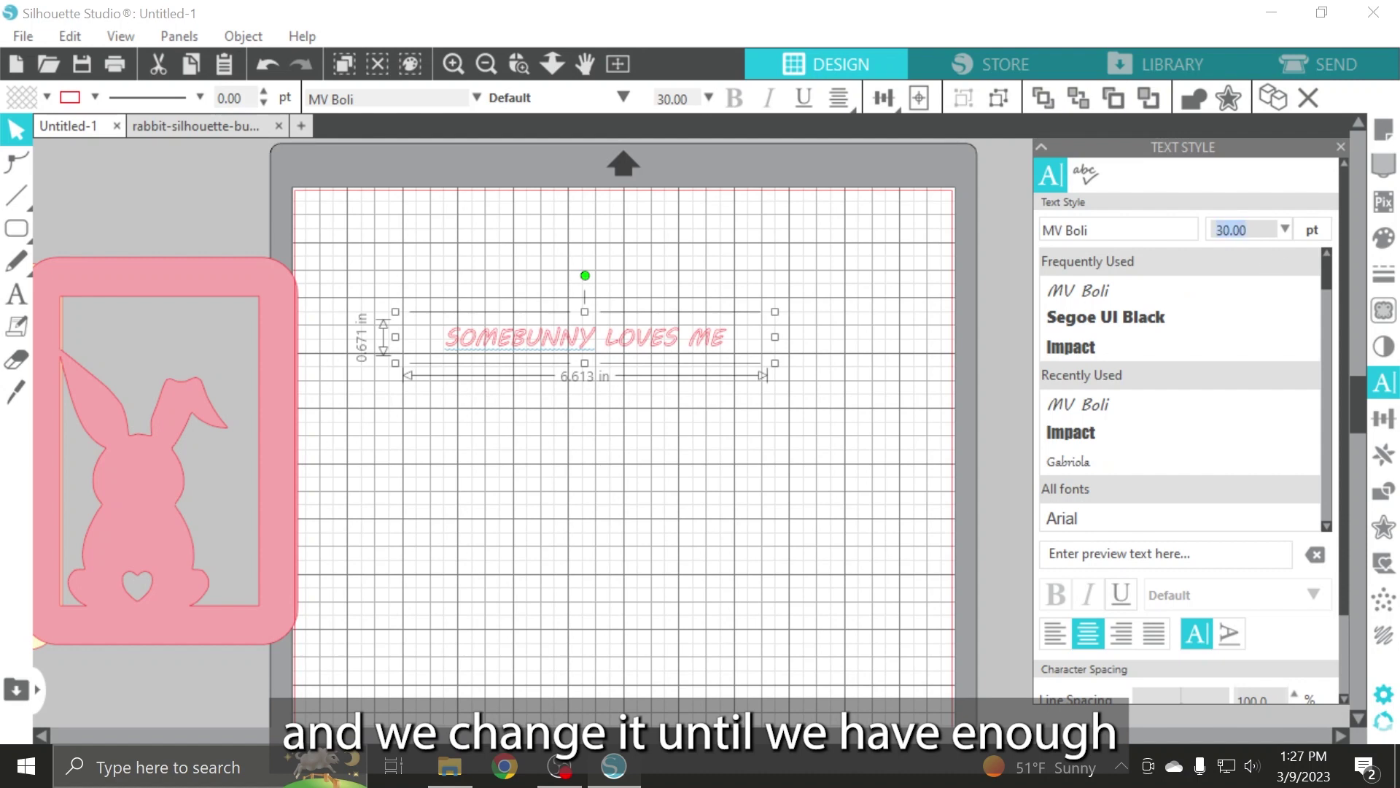
{"action": "type", "text": "40"}
{"action": "key", "text": "Return"}
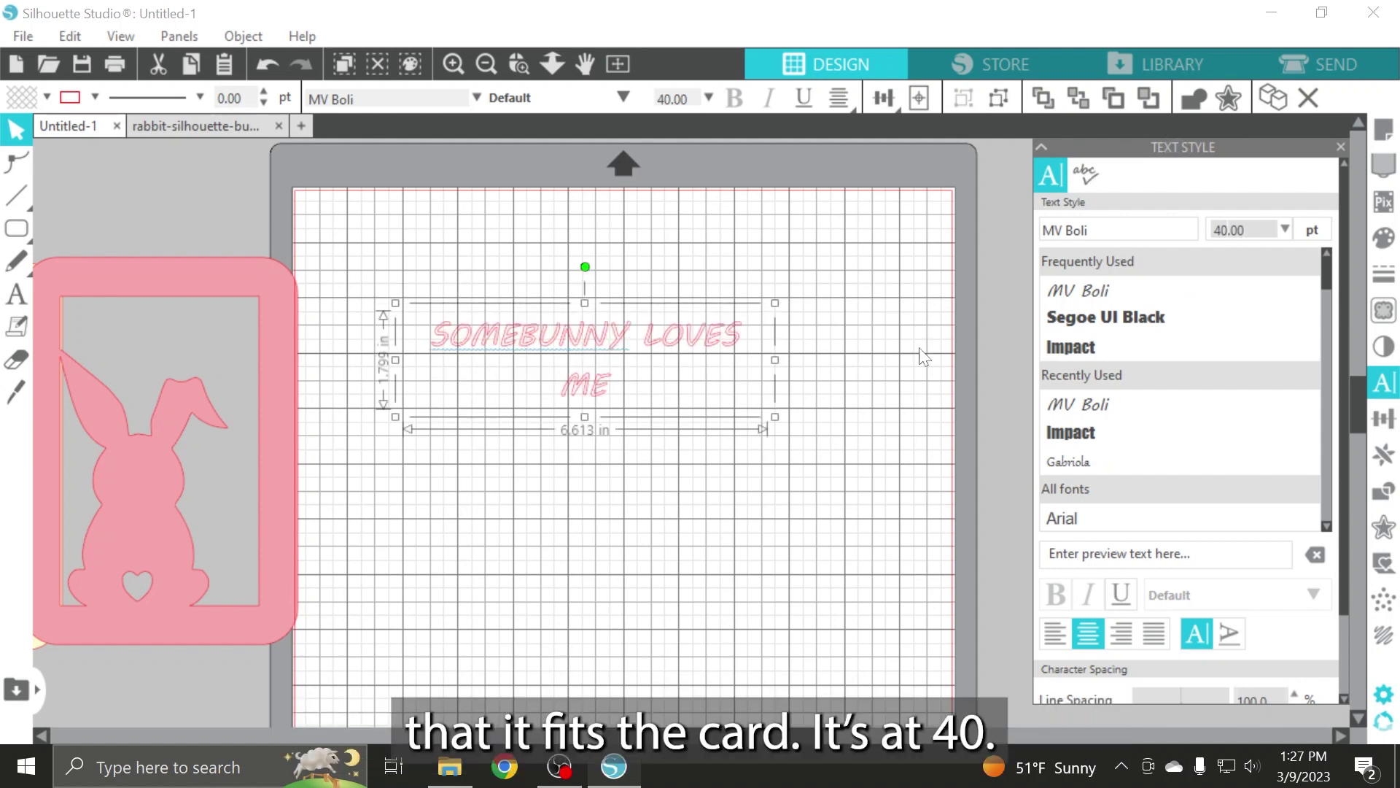
Narrow the text box to about 5.29 in wide so that "LOVES ME" wraps together onto the second line.
{"action": "left_click", "coordinate": [764, 374]}
{"action": "left_click", "coordinate": [711, 355]}
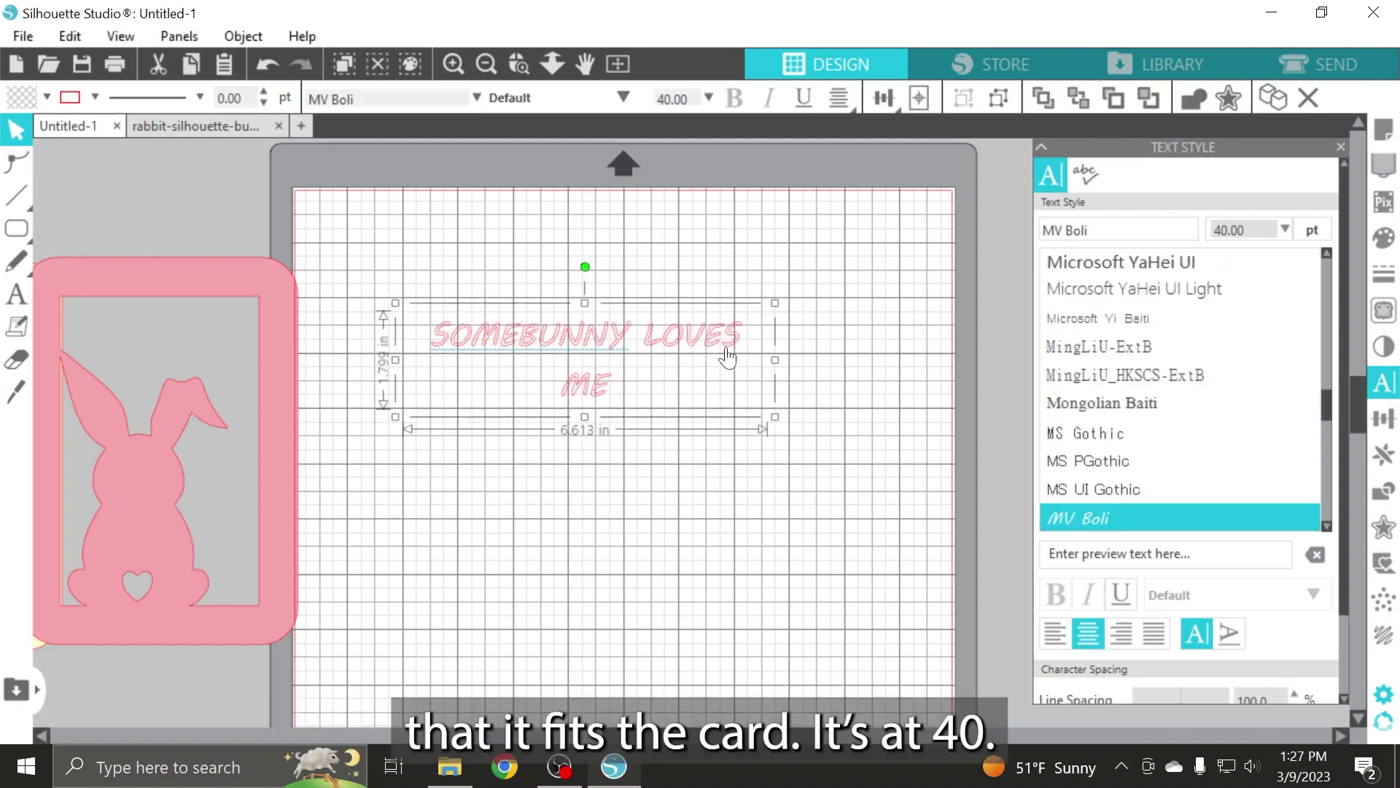
{"action": "left_click", "coordinate": [729, 356]}
{"action": "left_click_drag", "start_coordinate": [772, 358], "coordinate": [694, 351]}
{"action": "left_click", "coordinate": [754, 353]}
{"action": "left_click", "coordinate": [612, 343]}
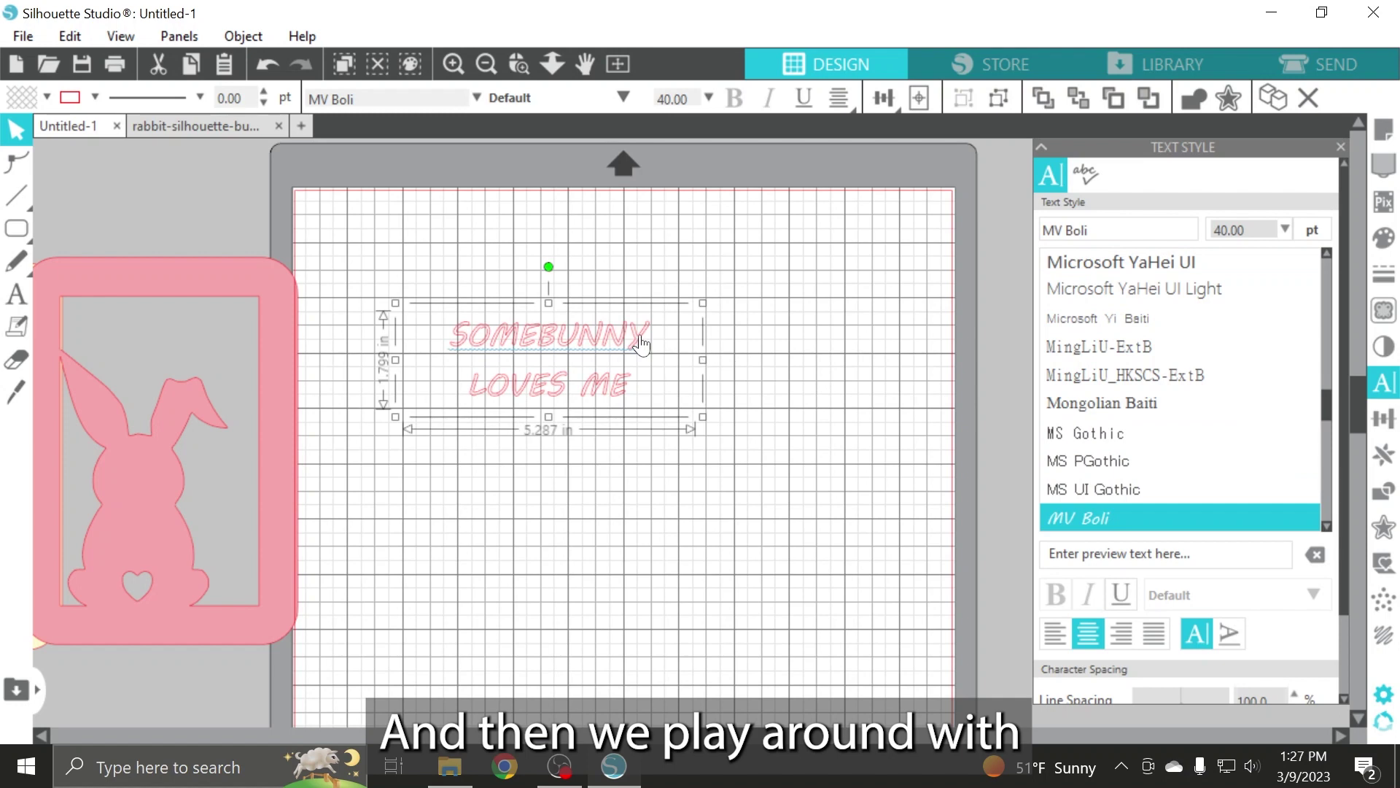
Move the card under the text so the lettering lies over its window, and reduce the line spacing to 40%.
{"action": "left_click_drag", "start_coordinate": [272, 284], "coordinate": [663, 279]}
{"action": "left_click", "coordinate": [671, 375]}
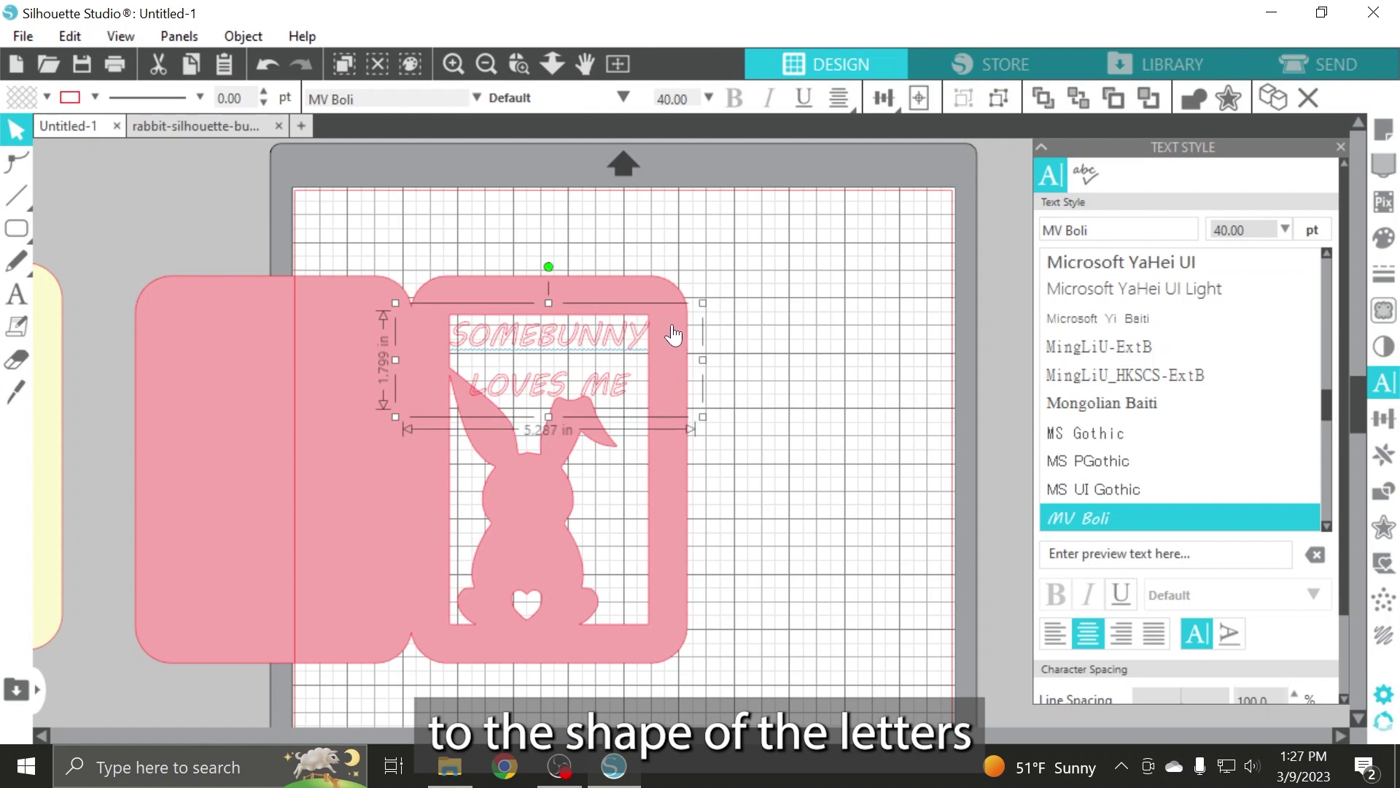
{"action": "scroll", "coordinate": [640, 319], "scroll_direction": "up", "scroll_amount": 6}
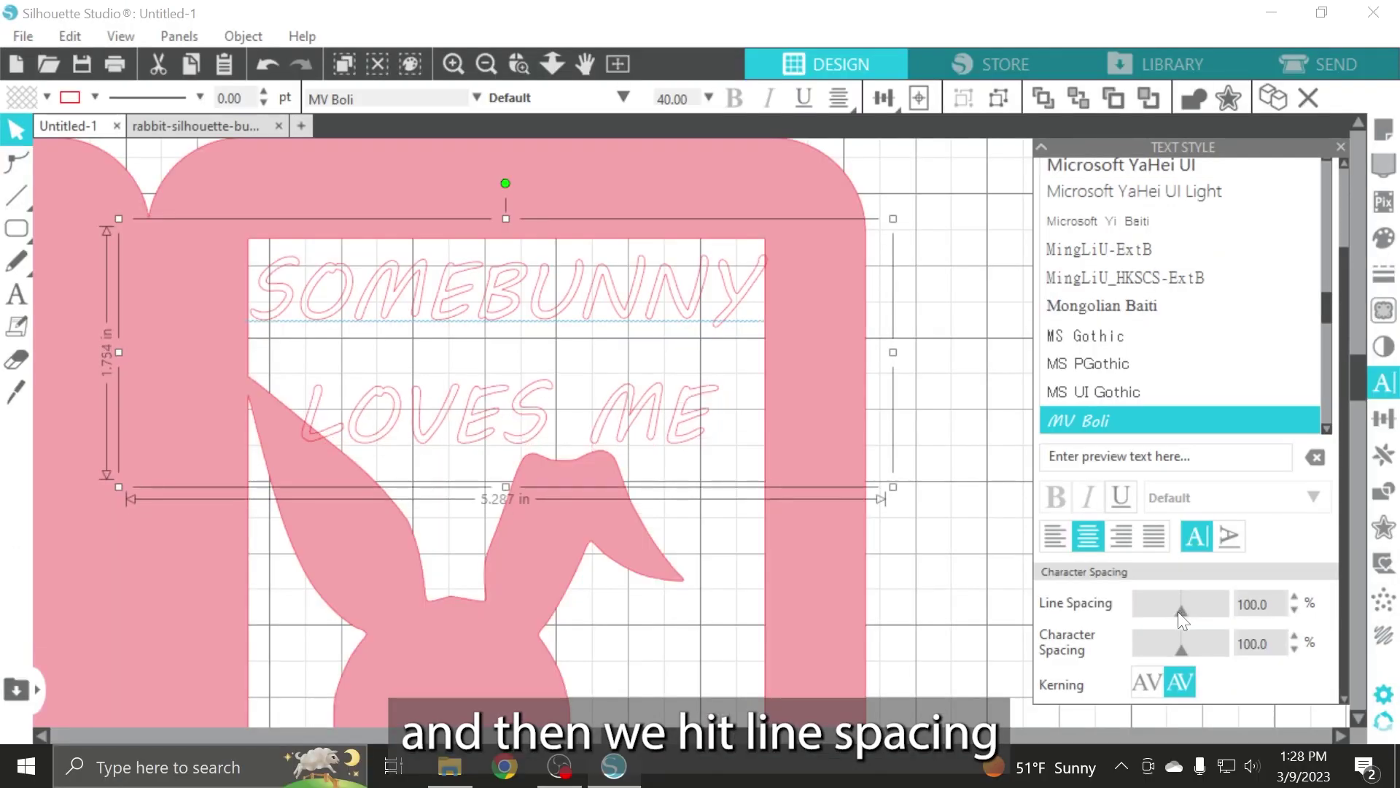
{"action": "left_click_drag", "start_coordinate": [962, 527], "coordinate": [921, 526]}
{"action": "left_click_drag", "start_coordinate": [1159, 611], "coordinate": [1155, 609]}
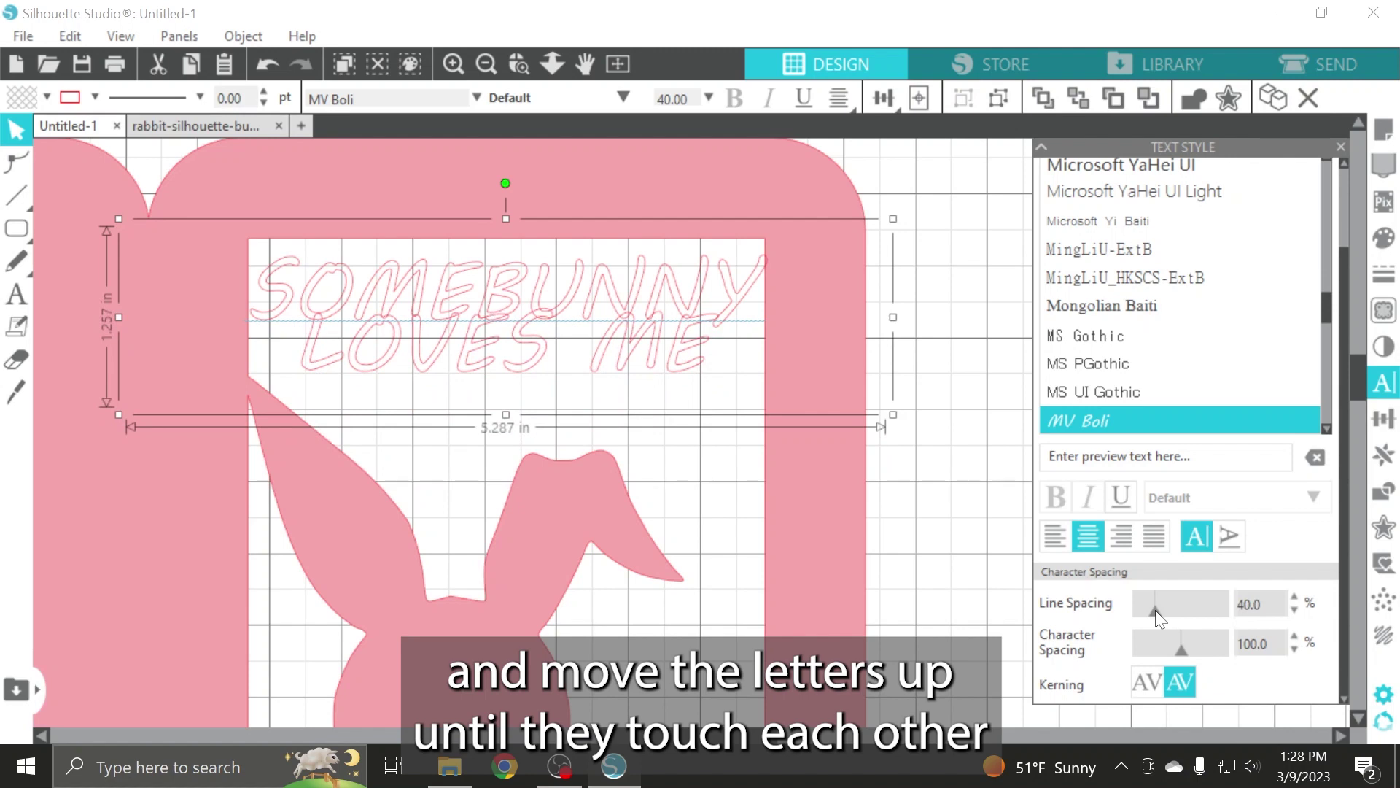
{"action": "left_click_drag", "start_coordinate": [1177, 650], "coordinate": [1180, 649]}
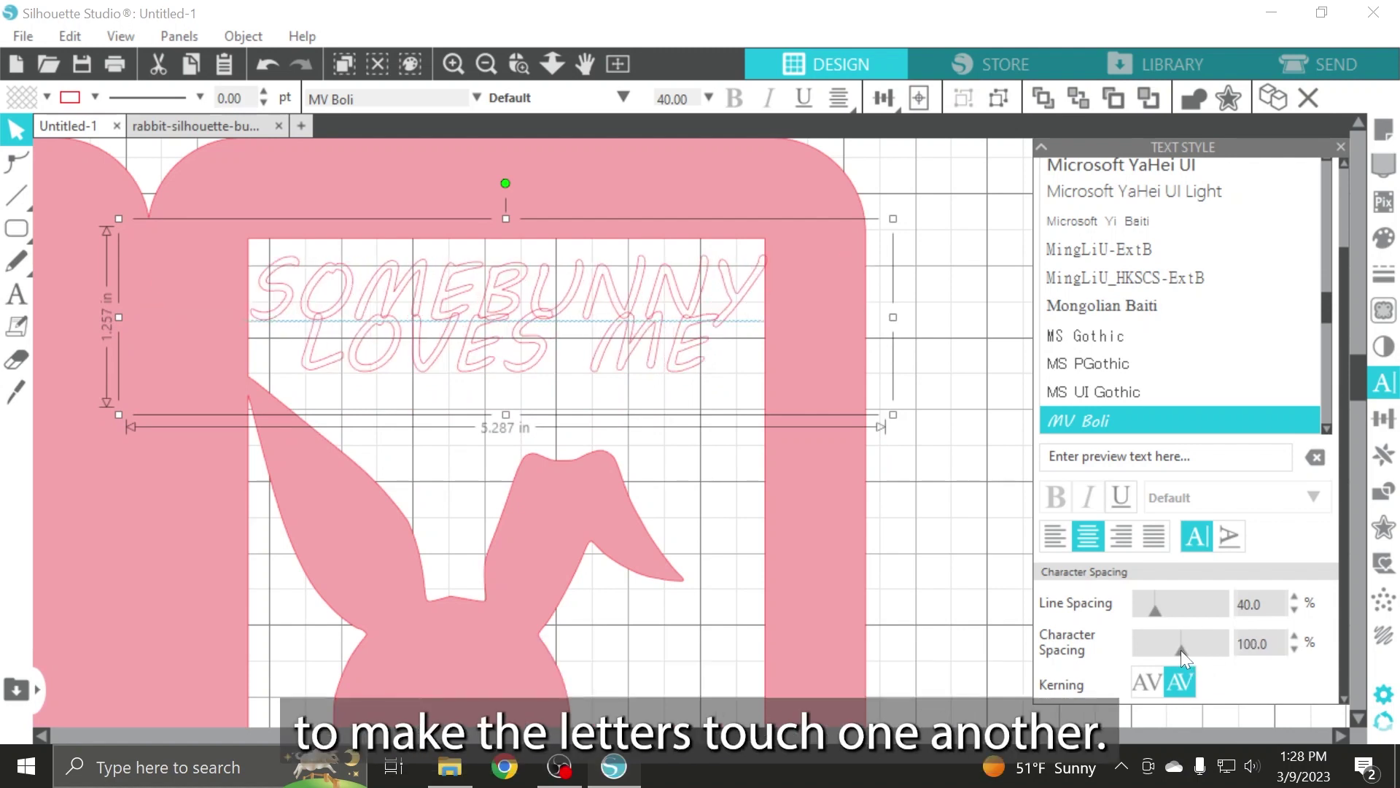
Narrow the text box to about 4.38 in wide and shift the text so its box starts at the window's left edge.
{"action": "left_click", "coordinate": [813, 384]}
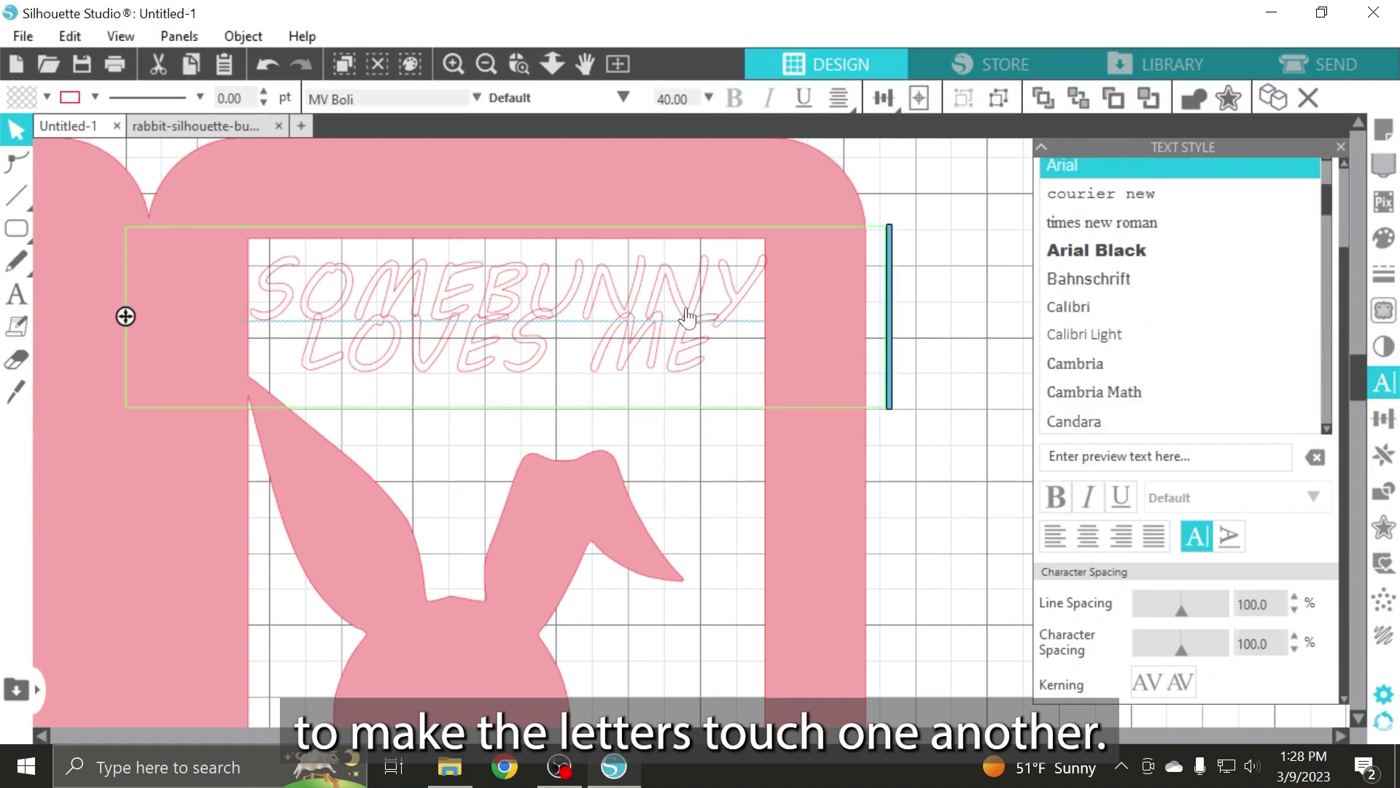
{"action": "double_click", "coordinate": [879, 334]}
{"action": "left_click_drag", "start_coordinate": [880, 334], "coordinate": [760, 335]}
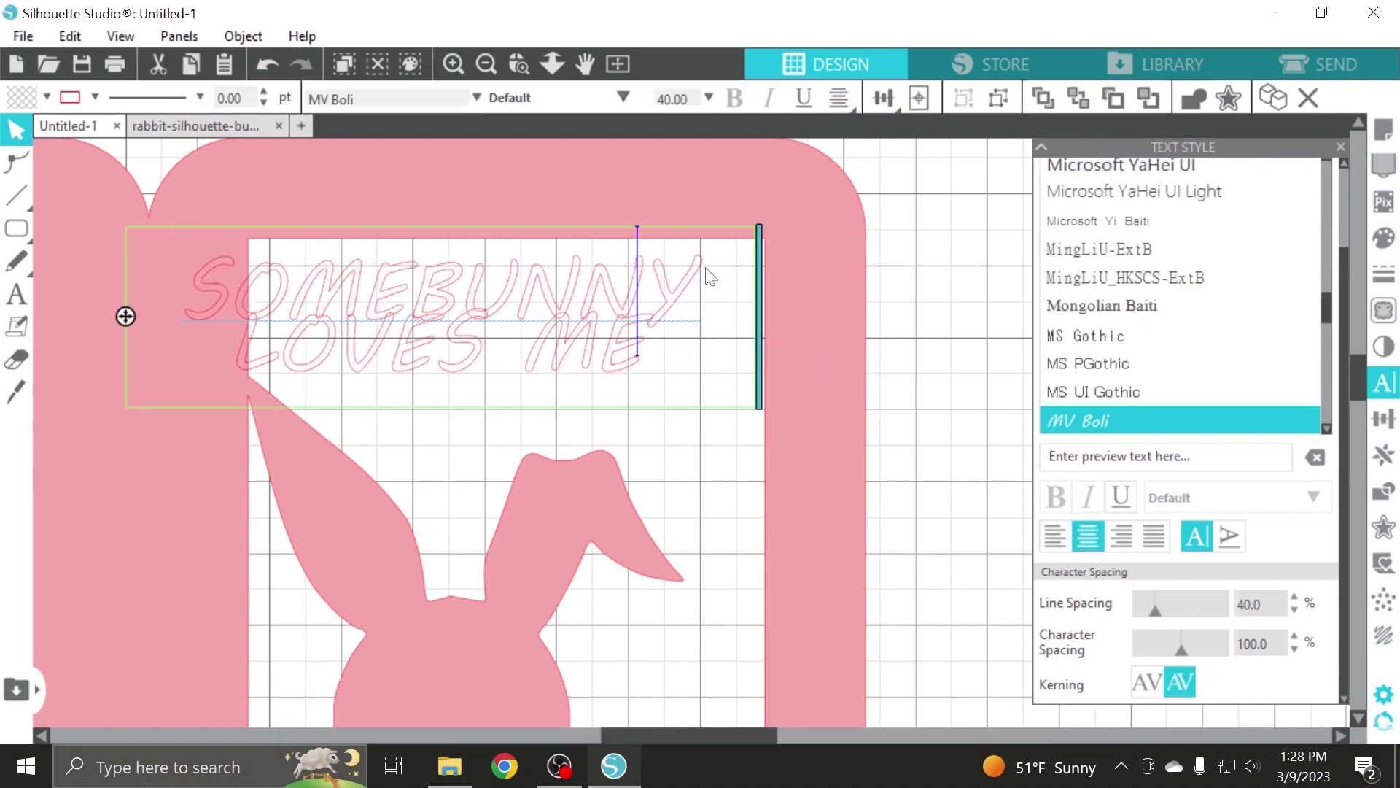
{"action": "left_click", "coordinate": [571, 272]}
{"action": "left_click_drag", "start_coordinate": [571, 272], "coordinate": [702, 305]}
Narrow the text box further to about 3.69 in wide, keeping "SOMEBUNNY" whole on the first line.
{"action": "key", "text": "ctrl+e"}
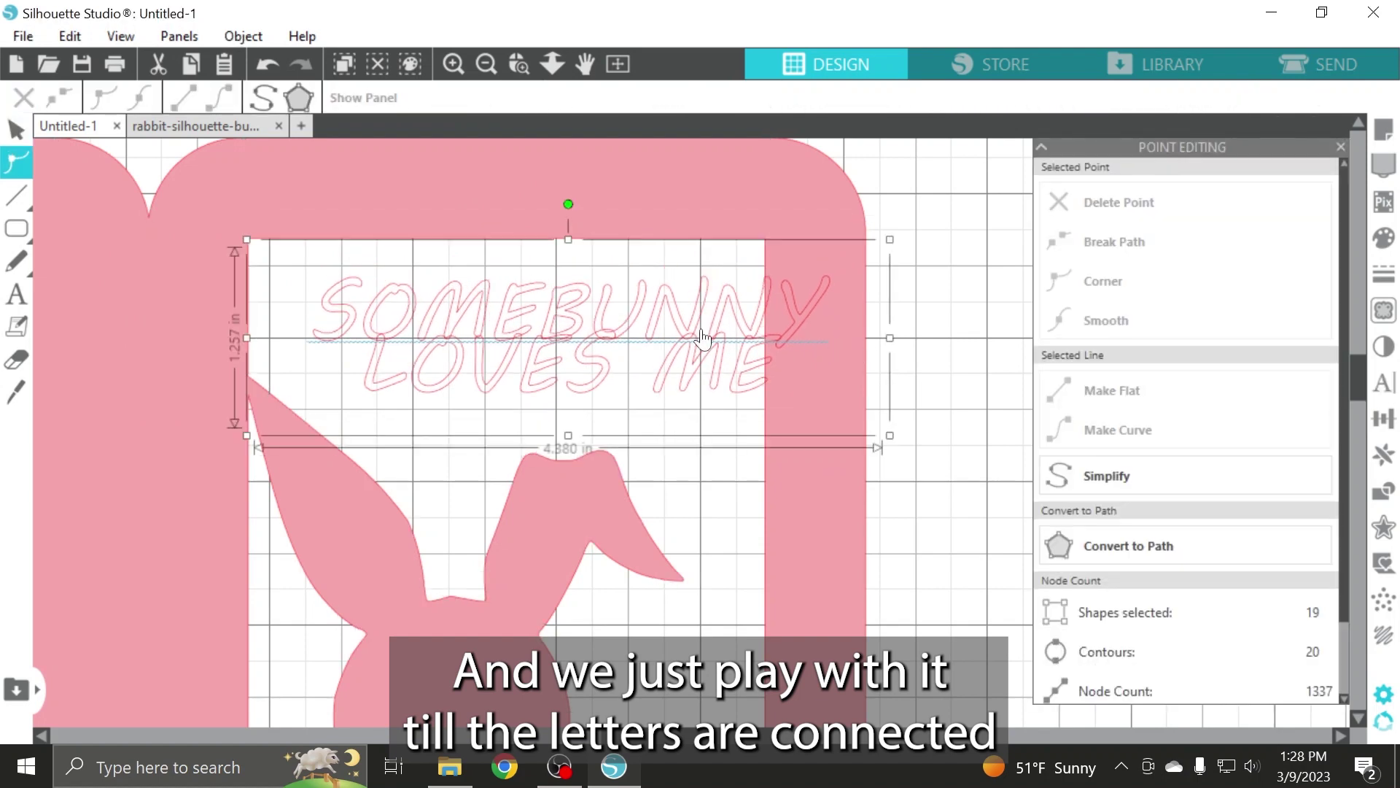
{"action": "left_click_drag", "start_coordinate": [881, 337], "coordinate": [761, 338]}
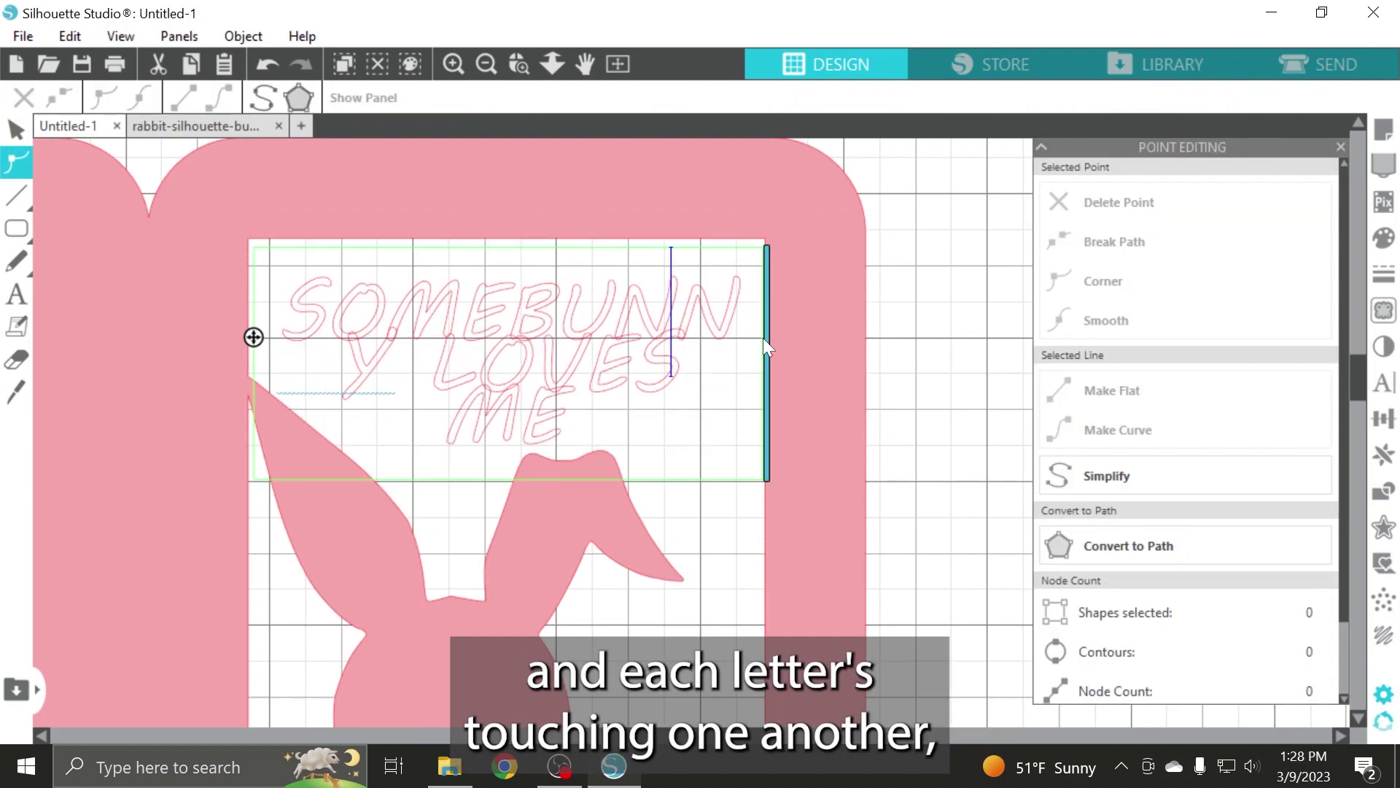
{"action": "left_click_drag", "start_coordinate": [758, 339], "coordinate": [786, 340]}
{"action": "key", "text": "Escape"}
{"action": "left_click", "coordinate": [712, 317]}
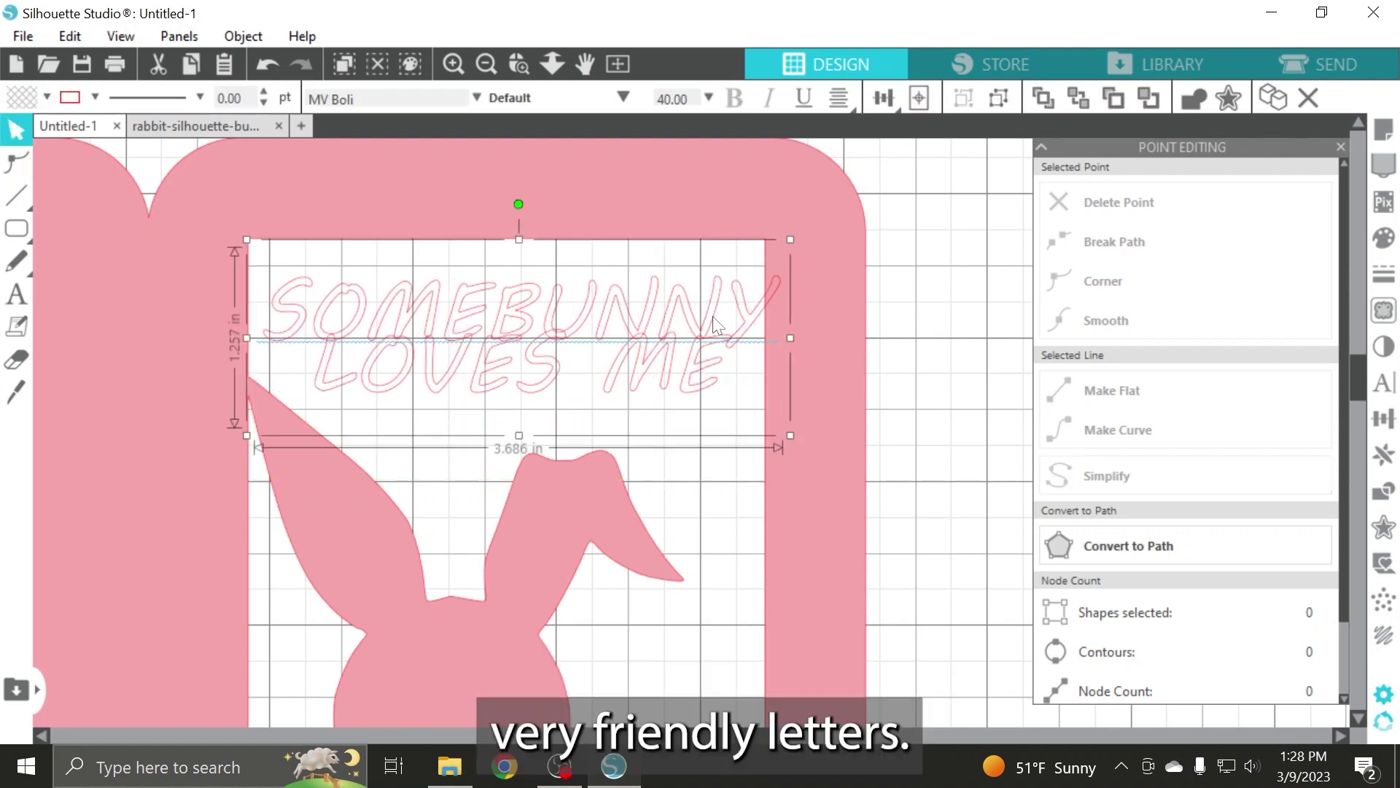
Reduce the text's character spacing to 80% so that neighbouring letters overlap.
{"action": "left_click", "coordinate": [1384, 382]}
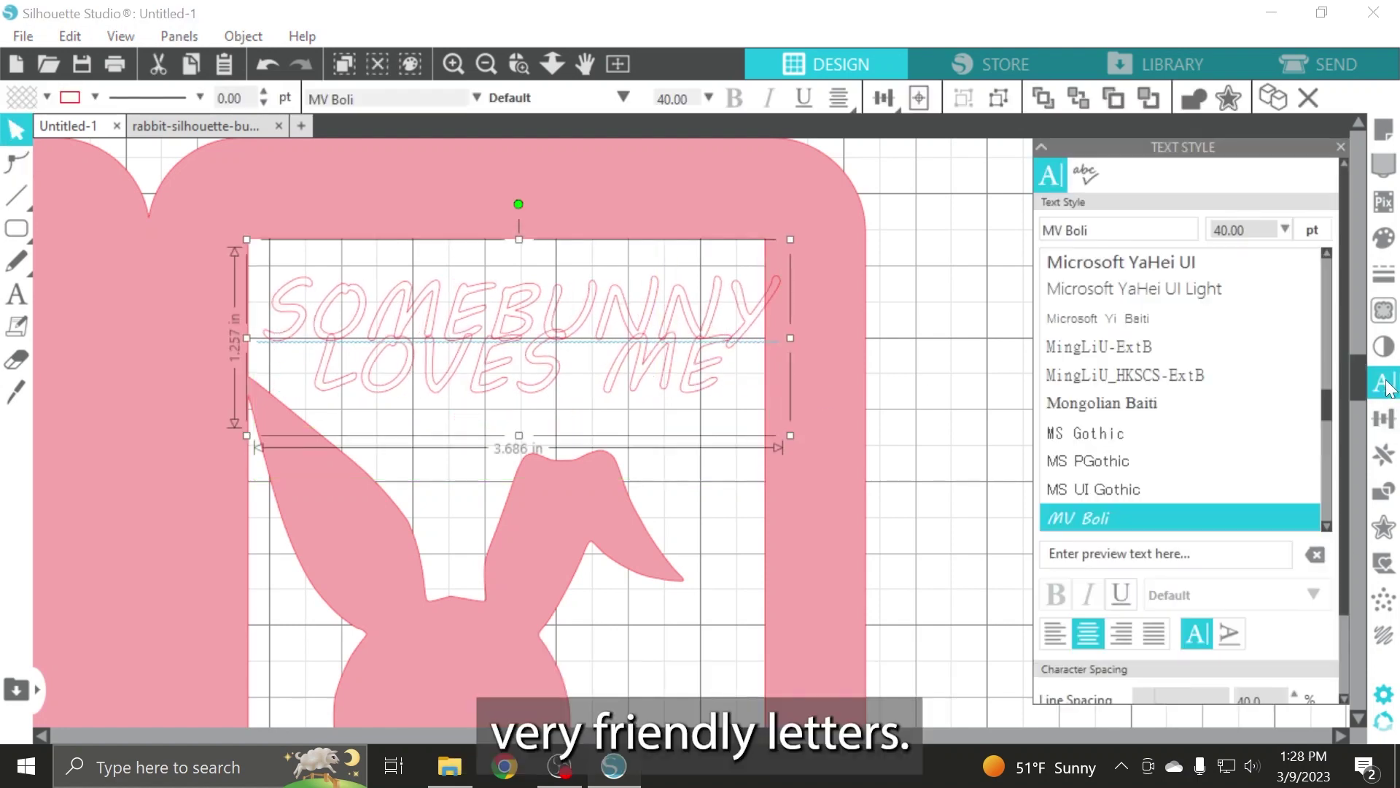
{"action": "scroll", "coordinate": [1240, 627], "scroll_direction": "down", "scroll_amount": 3}
{"action": "left_click_drag", "start_coordinate": [1179, 652], "coordinate": [1171, 653]}
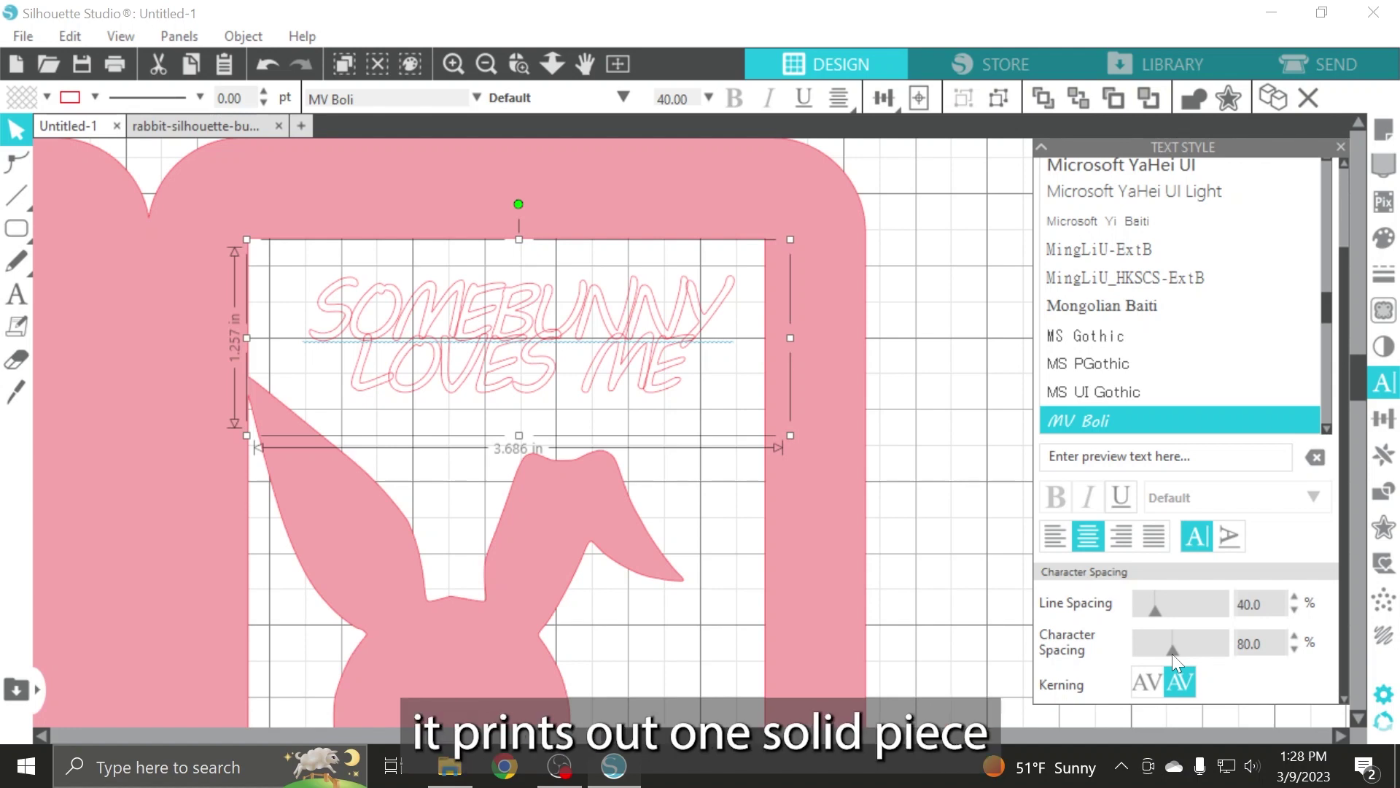
{"action": "left_click_drag", "start_coordinate": [1172, 653], "coordinate": [1172, 652]}
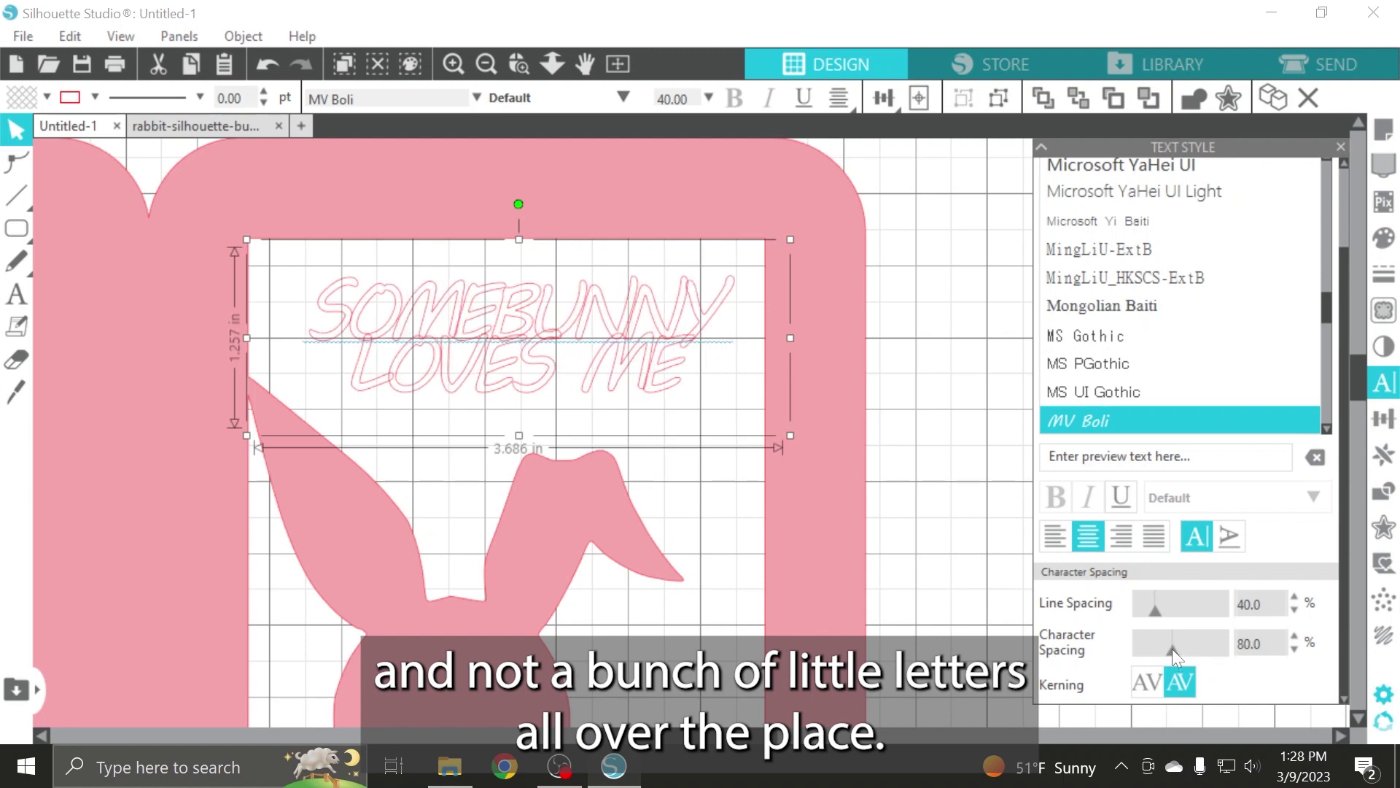
Move the text up so that the tops of "SOMEBUNNY" meet the upper edge of the card's window.
{"action": "left_click", "coordinate": [925, 490]}
{"action": "left_click", "coordinate": [558, 376]}
{"action": "left_click_drag", "start_coordinate": [550, 337], "coordinate": [528, 292]}
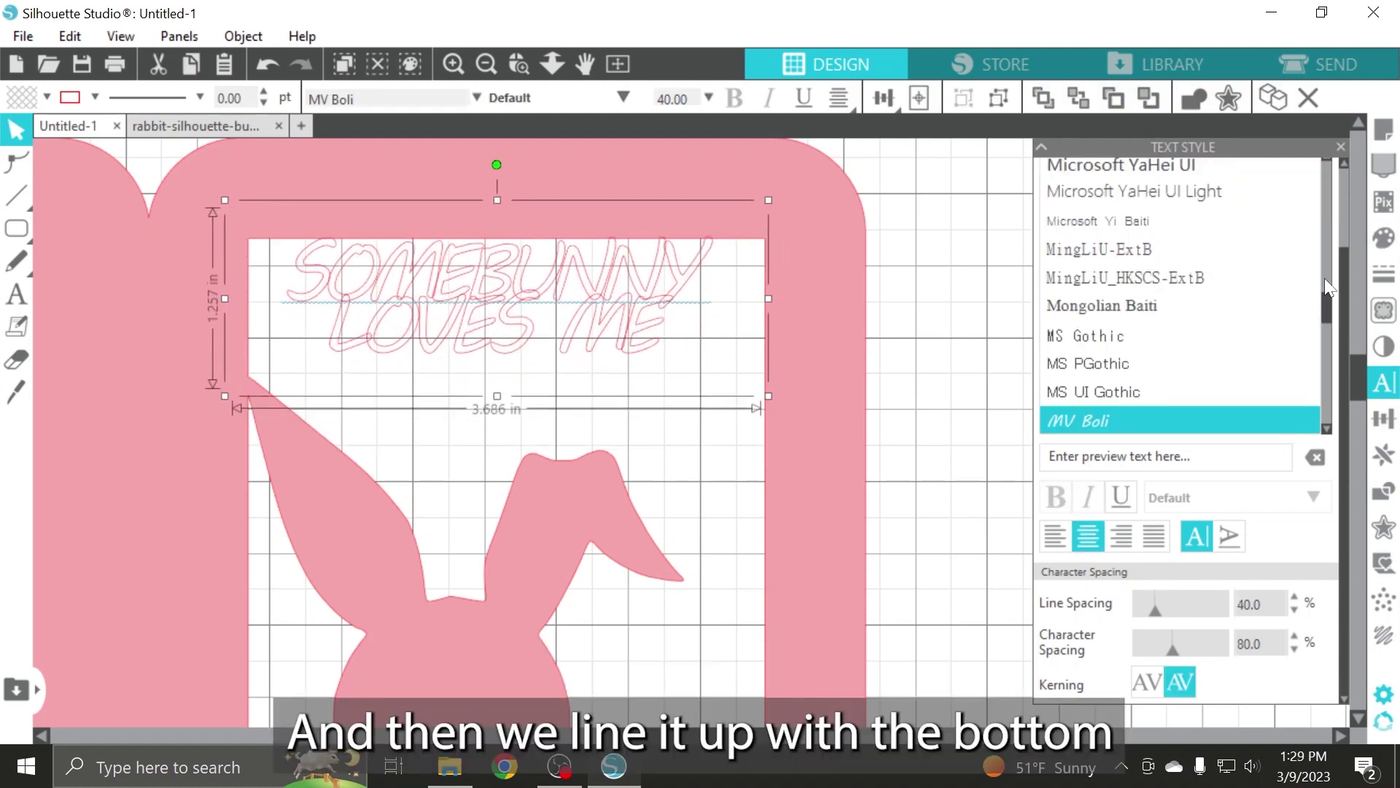
Increase the text size to 45 pt and deselect the text.
{"action": "scroll", "coordinate": [1339, 291], "scroll_direction": "up", "scroll_amount": 2}
{"action": "scroll", "coordinate": [1351, 299], "scroll_direction": "up", "scroll_amount": 2}
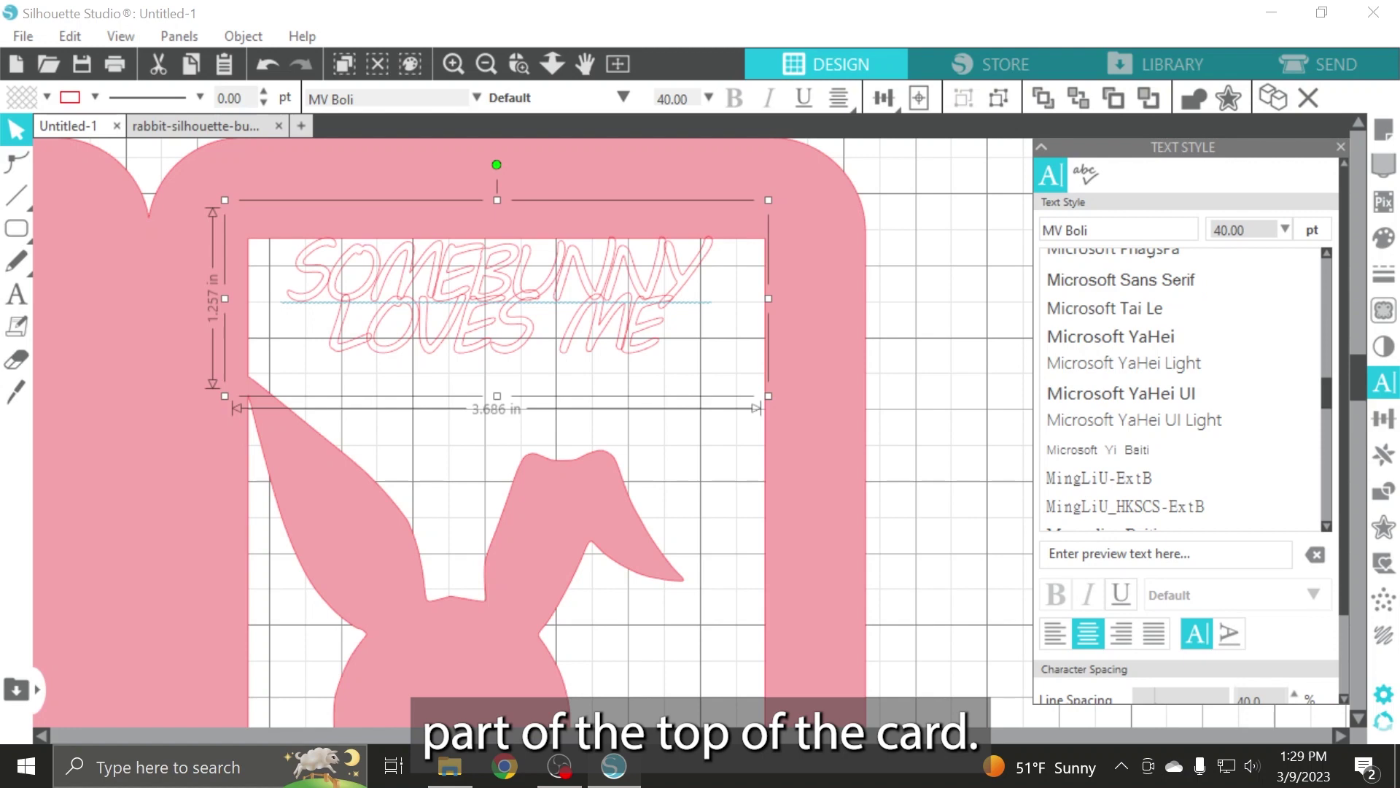
{"action": "key", "text": "Return"}
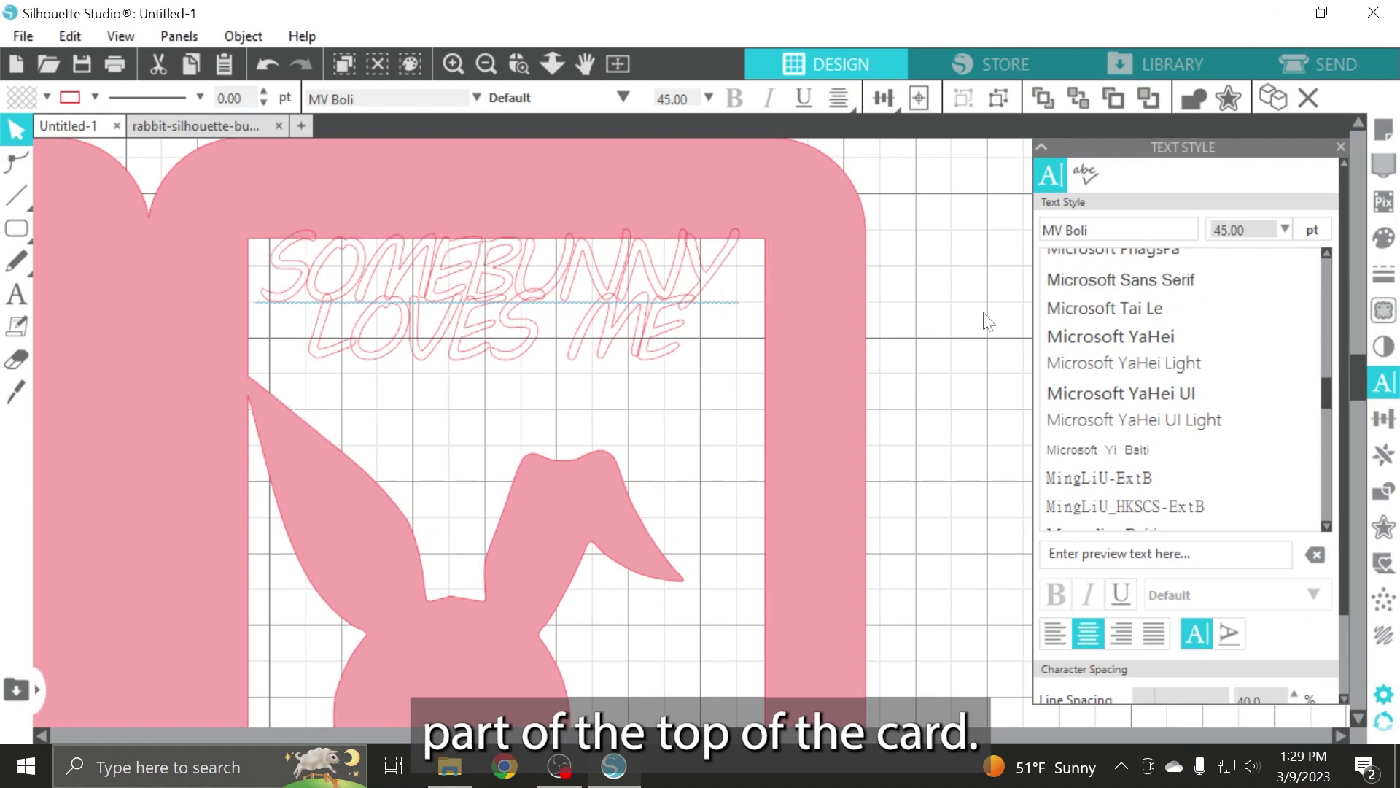
{"action": "left_click", "coordinate": [988, 322]}
{"action": "left_click_drag", "start_coordinate": [660, 322], "coordinate": [659, 322]}
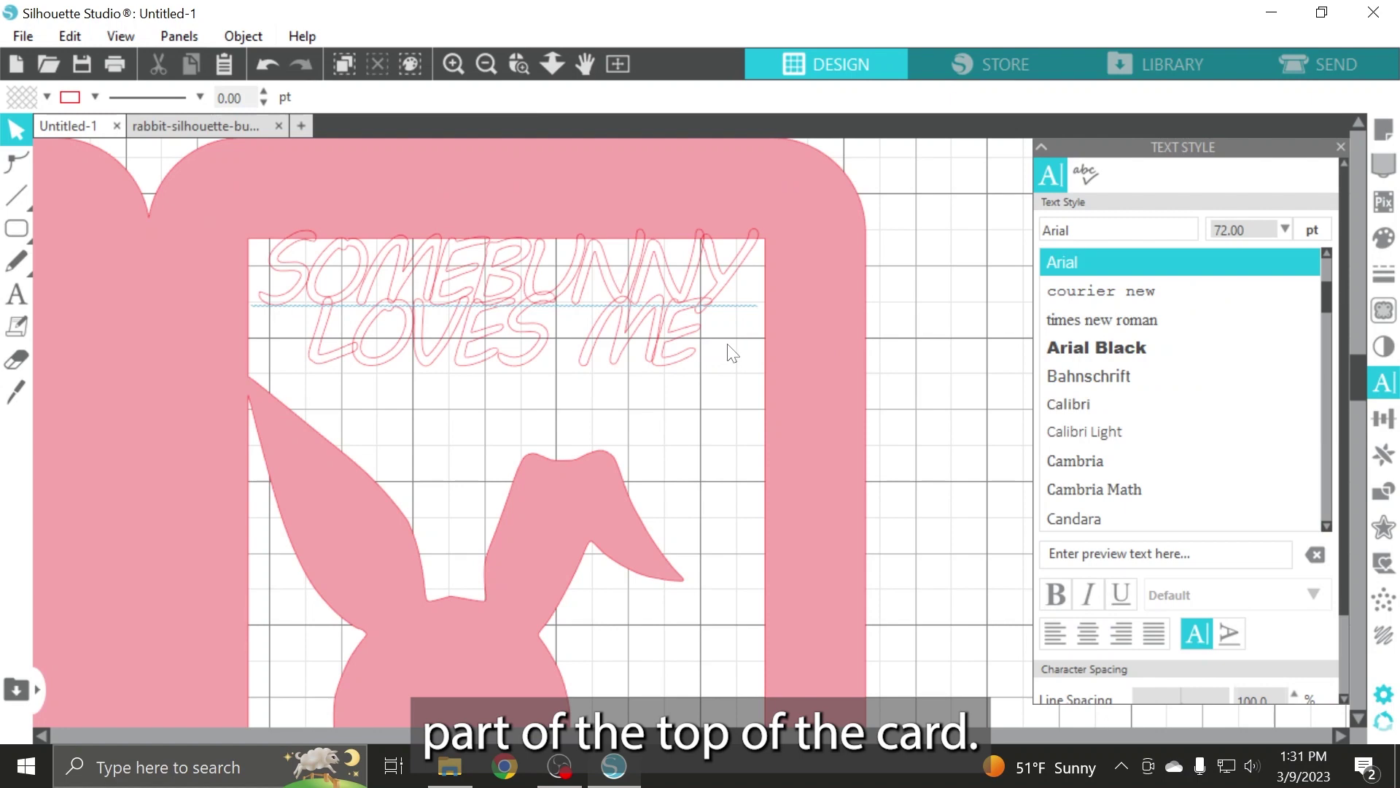
Ungroup the "SOMEBUNNY LOVES ME" text into separate letter shapes and deselect them.
{"action": "left_click", "coordinate": [399, 299]}
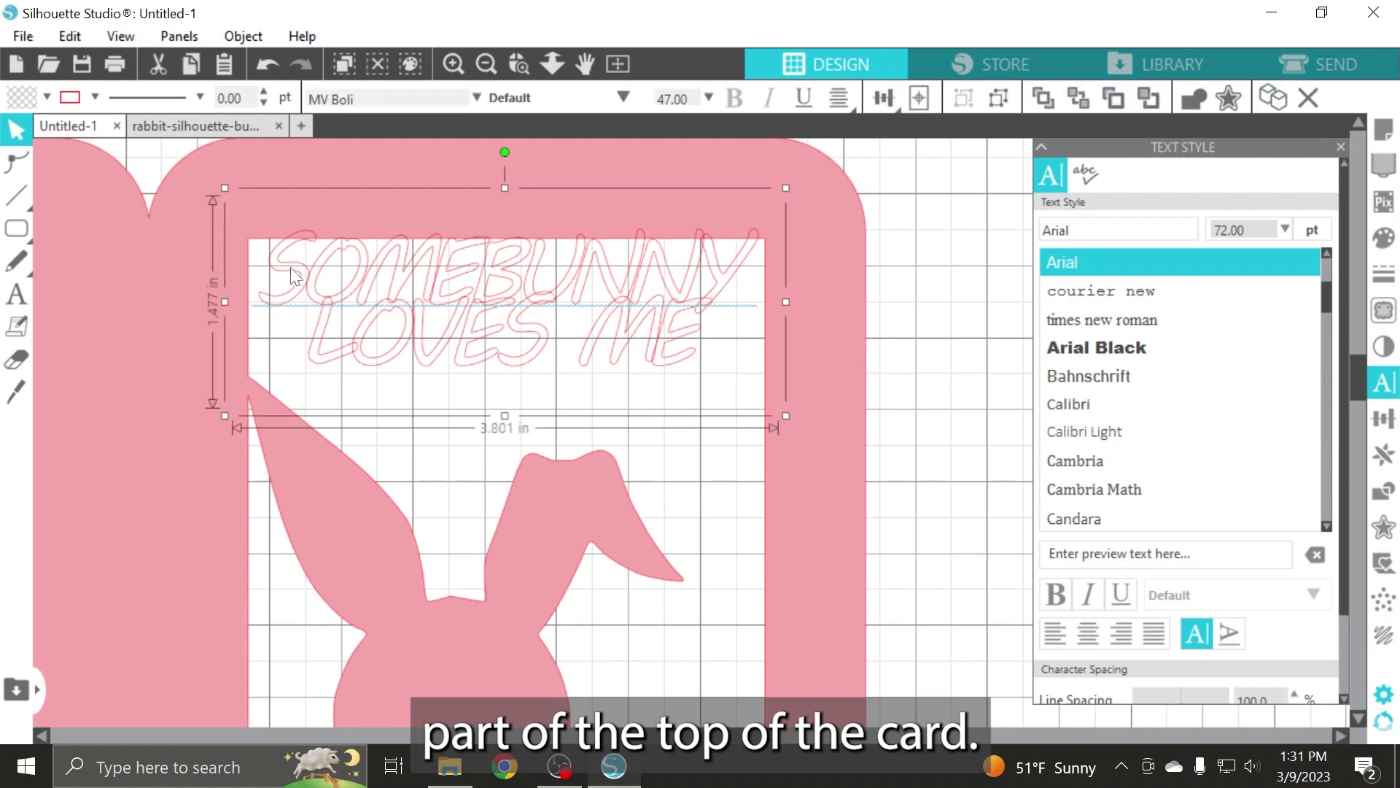
{"action": "left_click", "coordinate": [179, 36]}
{"action": "mouse_move", "coordinate": [122, 33]}
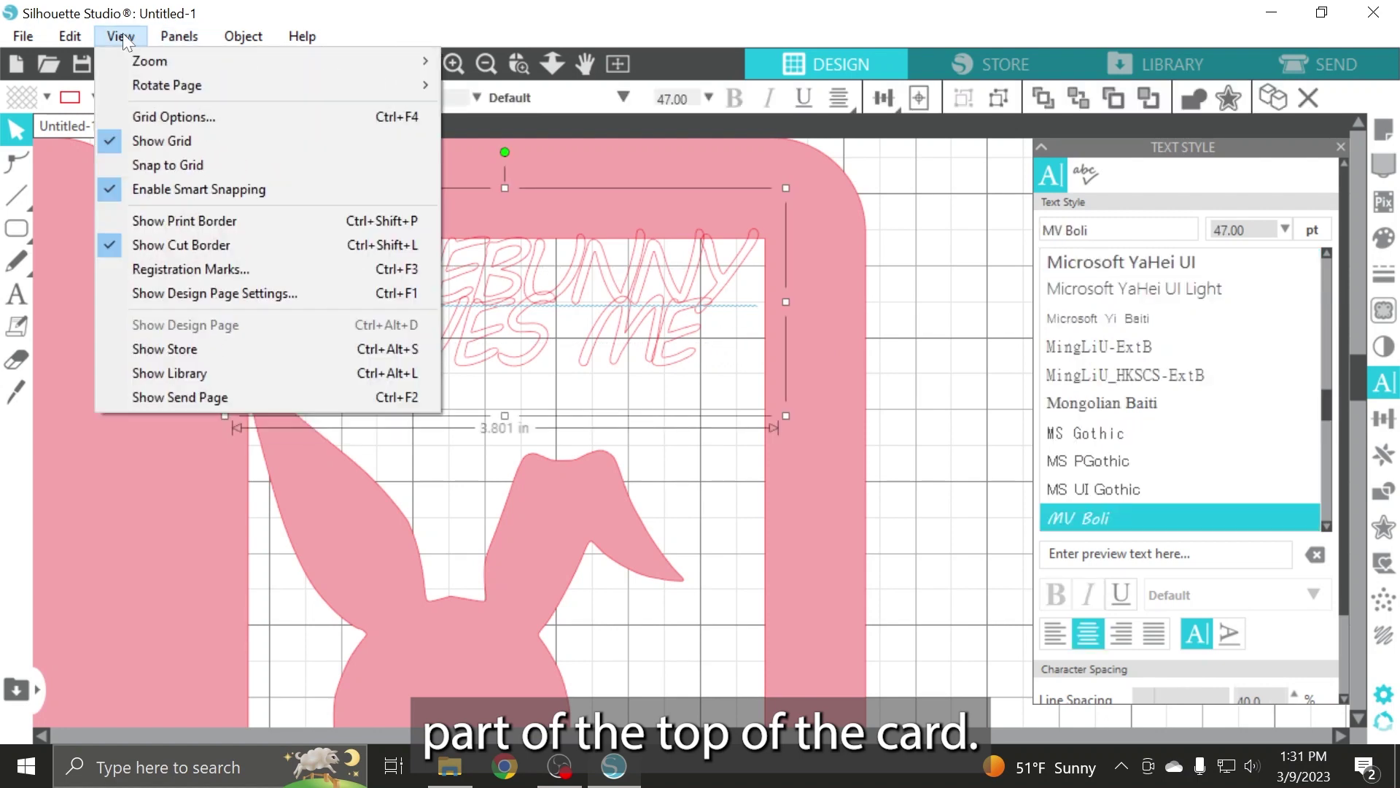
{"action": "mouse_move", "coordinate": [243, 35]}
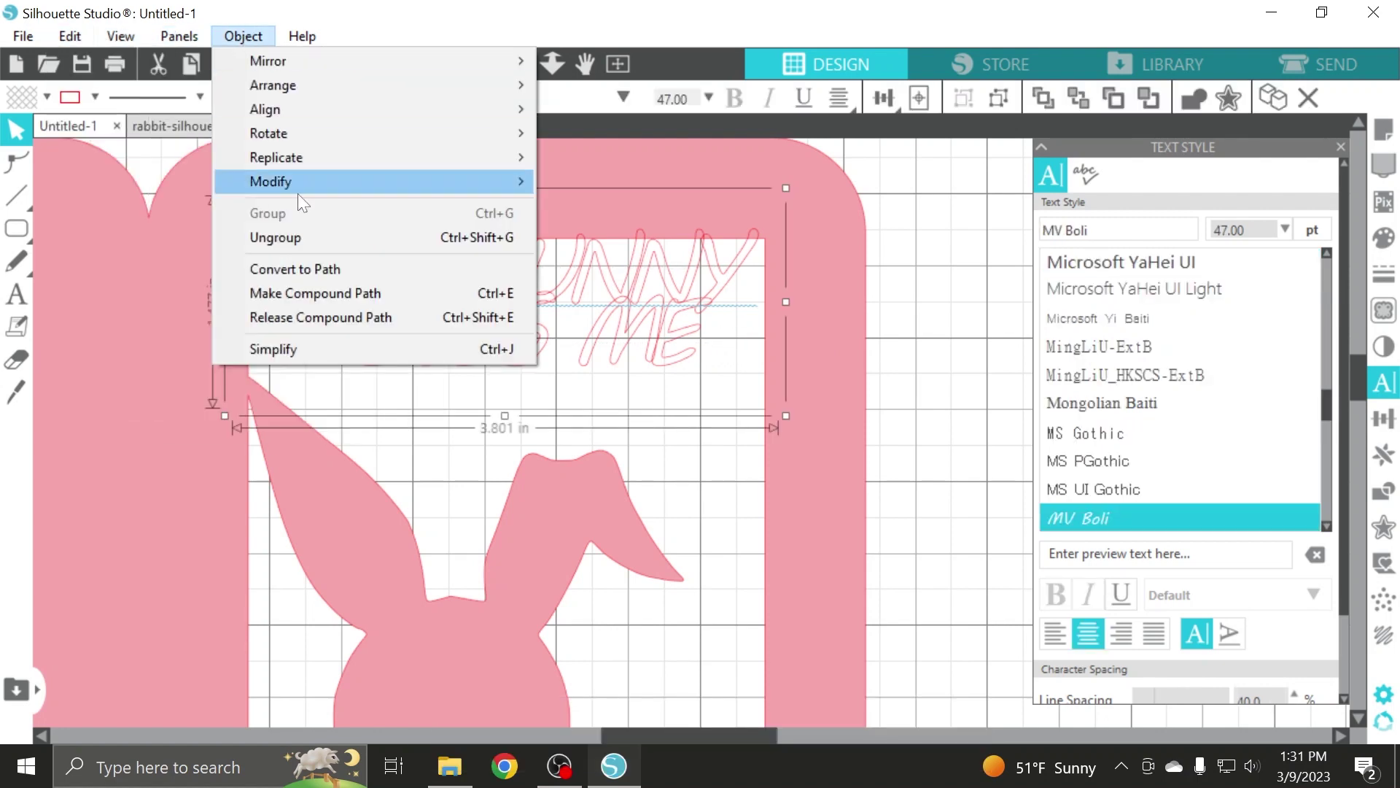
{"action": "left_click", "coordinate": [306, 230]}
{"action": "left_click", "coordinate": [948, 316]}
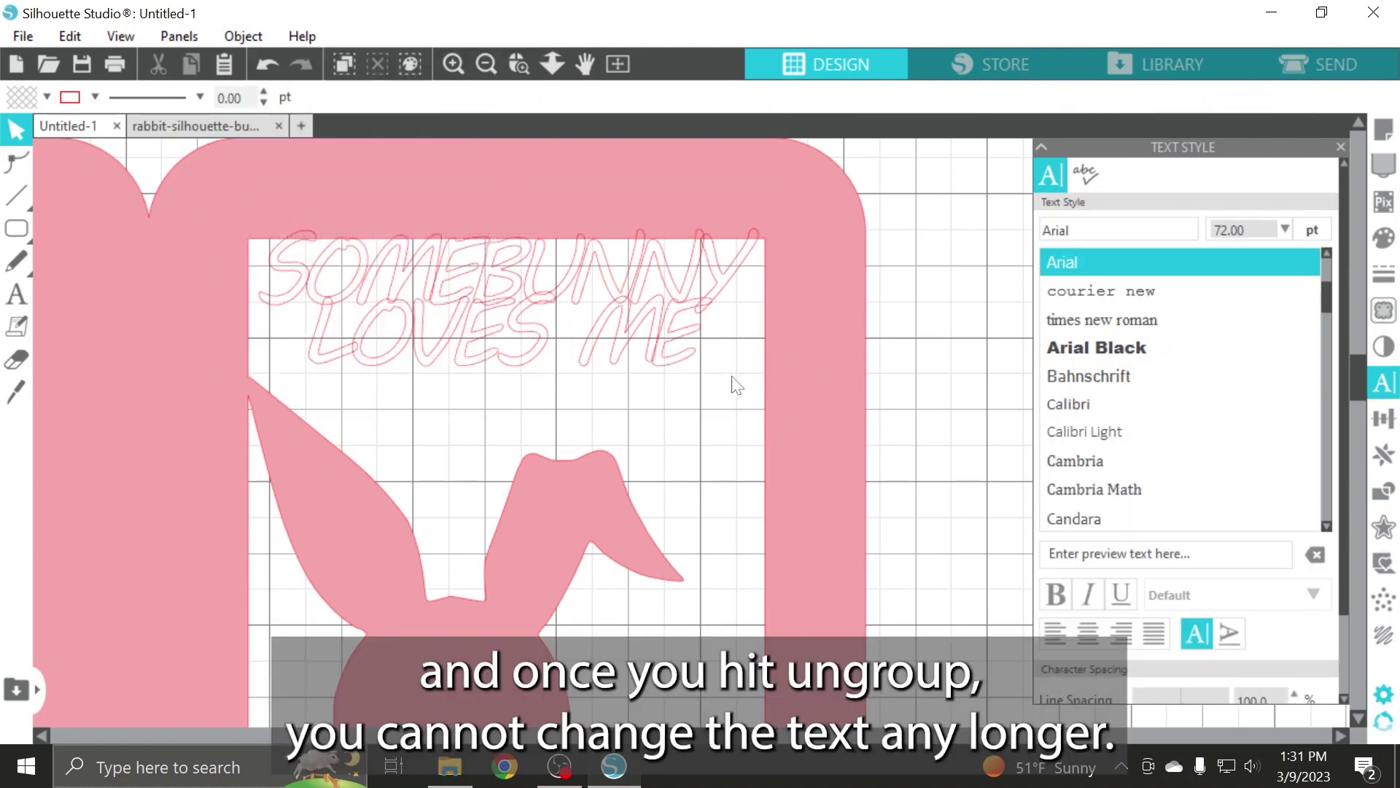
Group the letters of "LOVES ME" into one object and the letters of "SOMEBUNNY" into another.
{"action": "left_click_drag", "start_coordinate": [738, 390], "coordinate": [288, 276]}
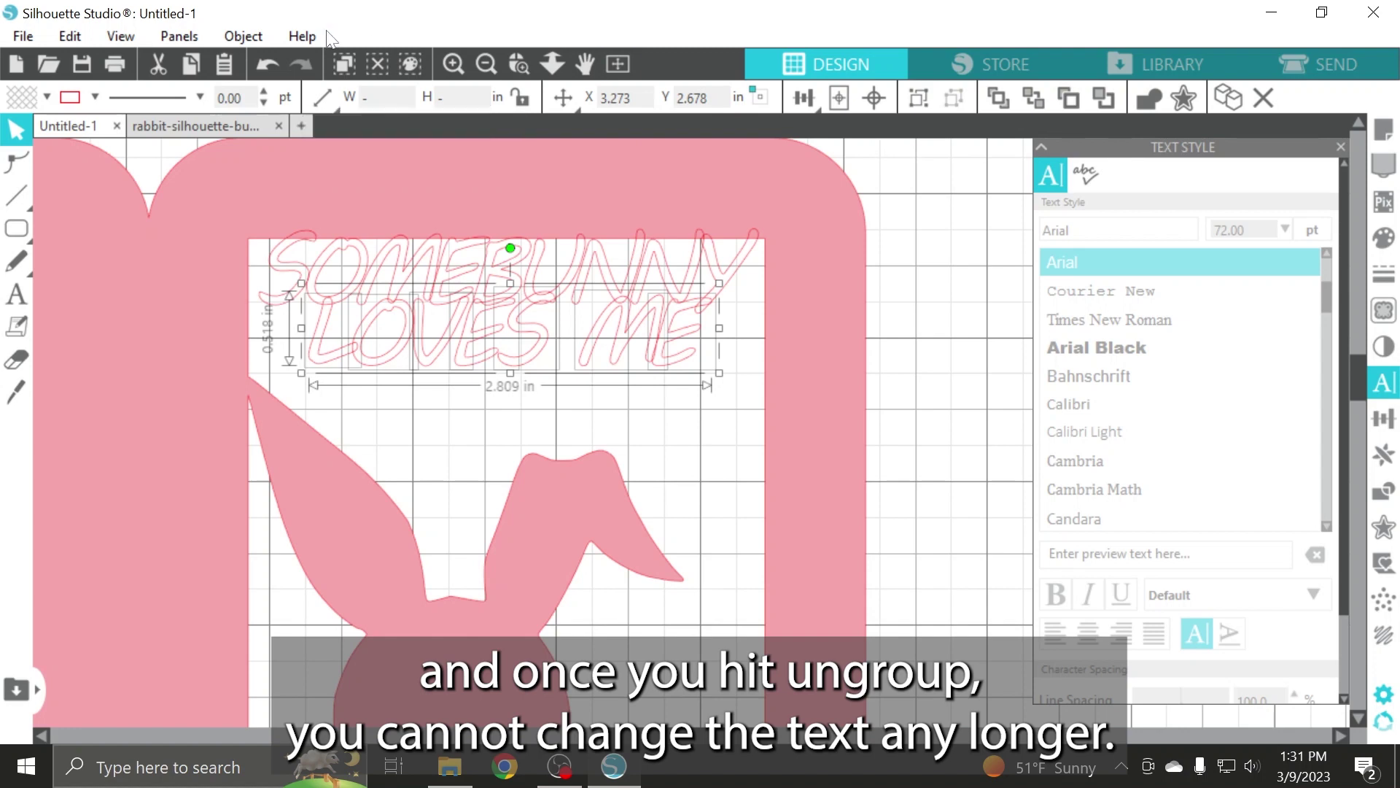
{"action": "left_click", "coordinate": [968, 243]}
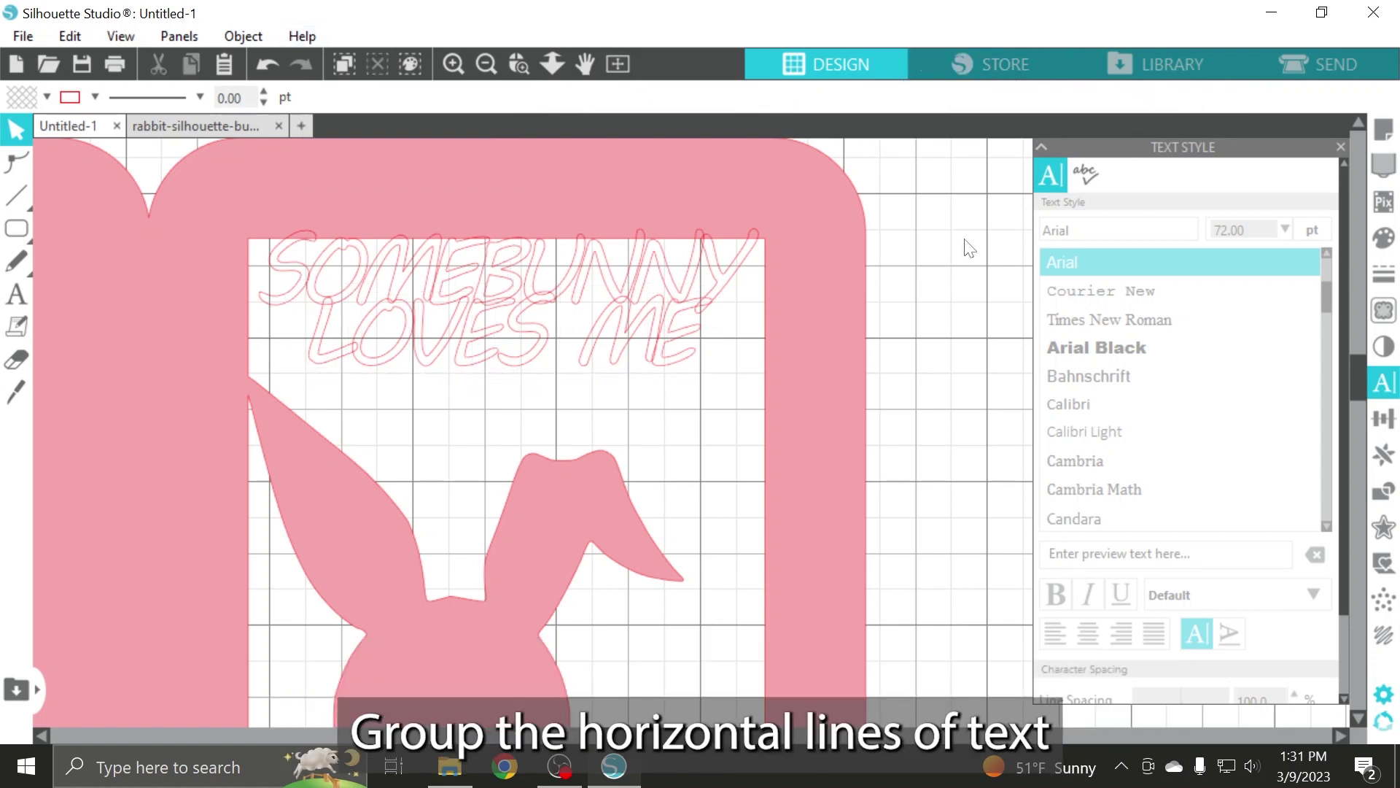
{"action": "left_click_drag", "start_coordinate": [751, 285], "coordinate": [296, 260]}
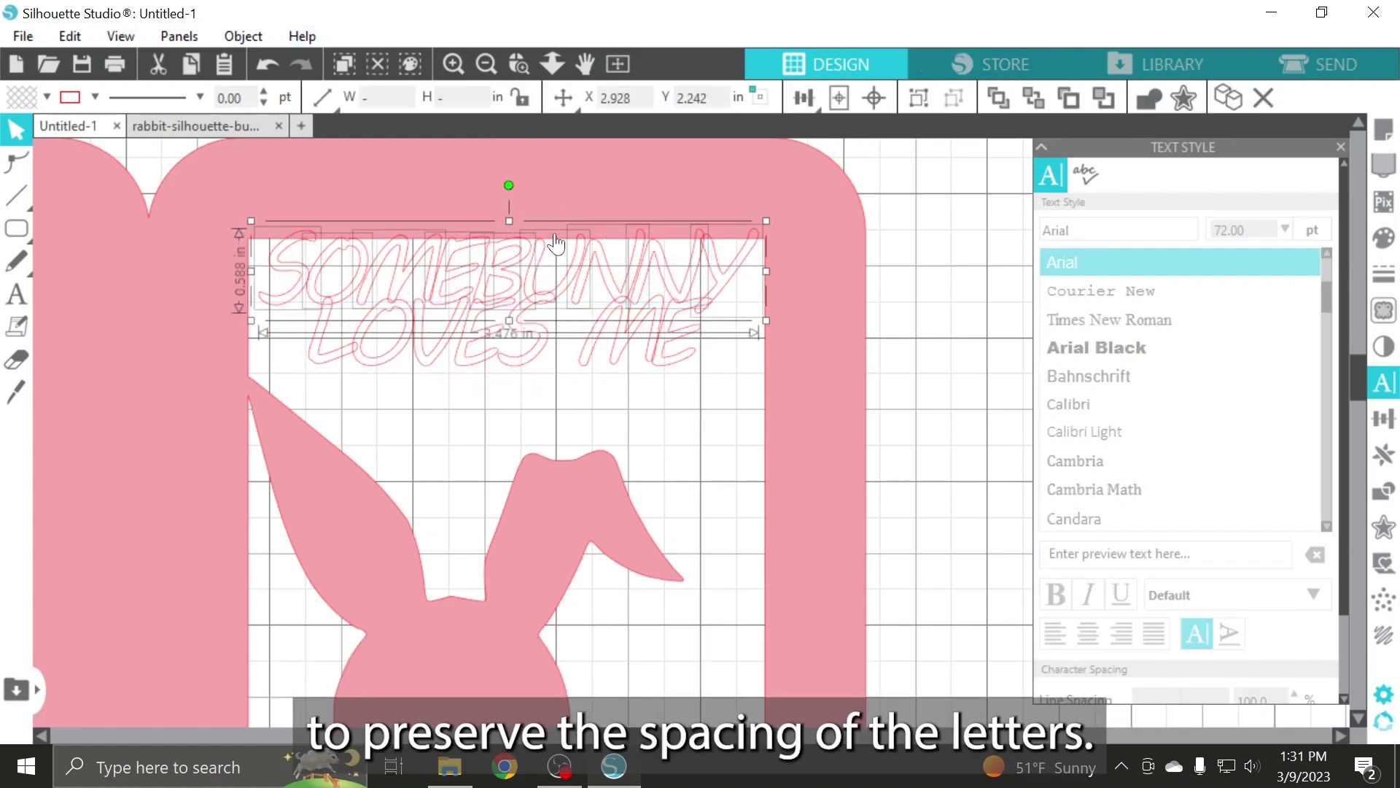
{"action": "left_click", "coordinate": [918, 97]}
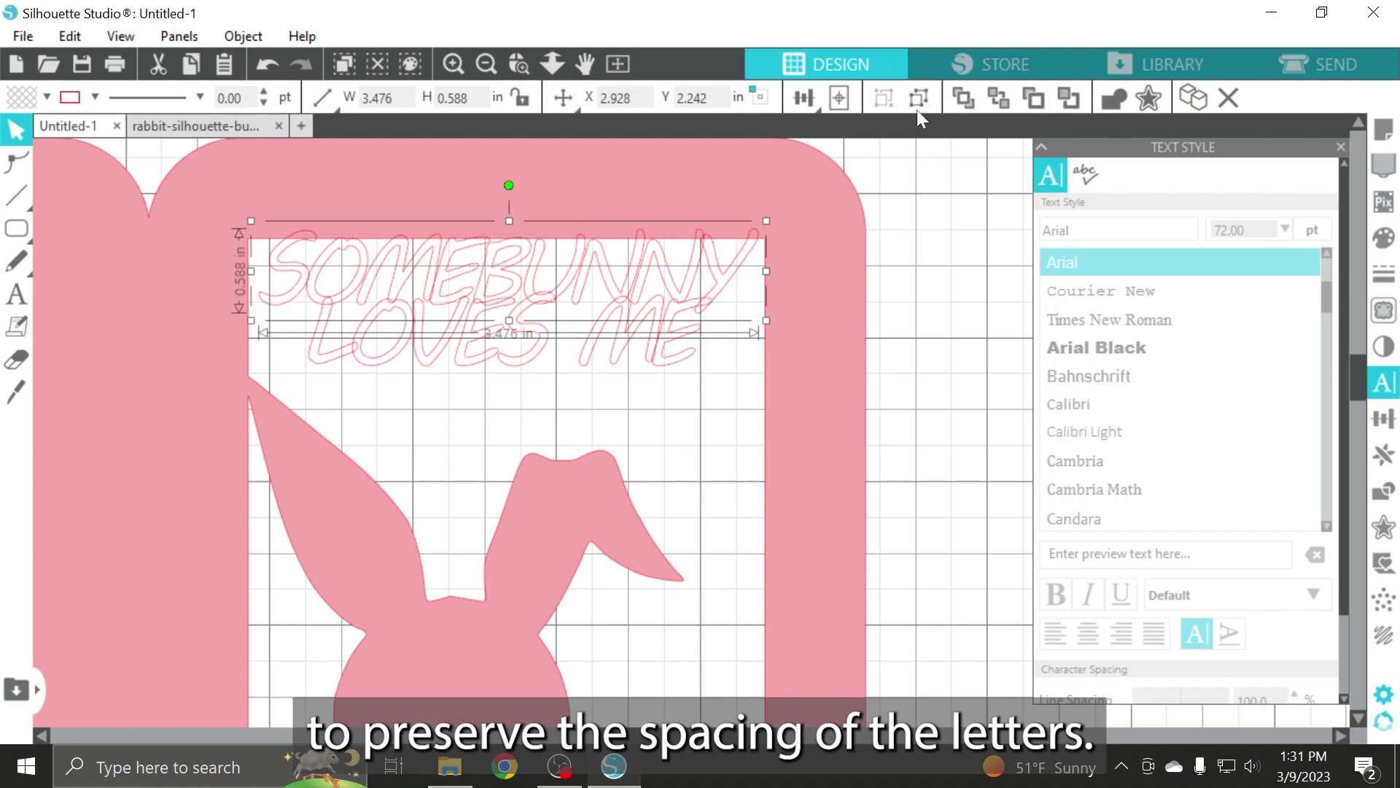
{"action": "left_click", "coordinate": [962, 217]}
Nudge the grouped "LOVES ME" line to X 3.303 in, Y 2.694 in, so that it overlaps the bottoms of the "SOMEBUNNY" letters.
{"action": "left_click", "coordinate": [669, 368]}
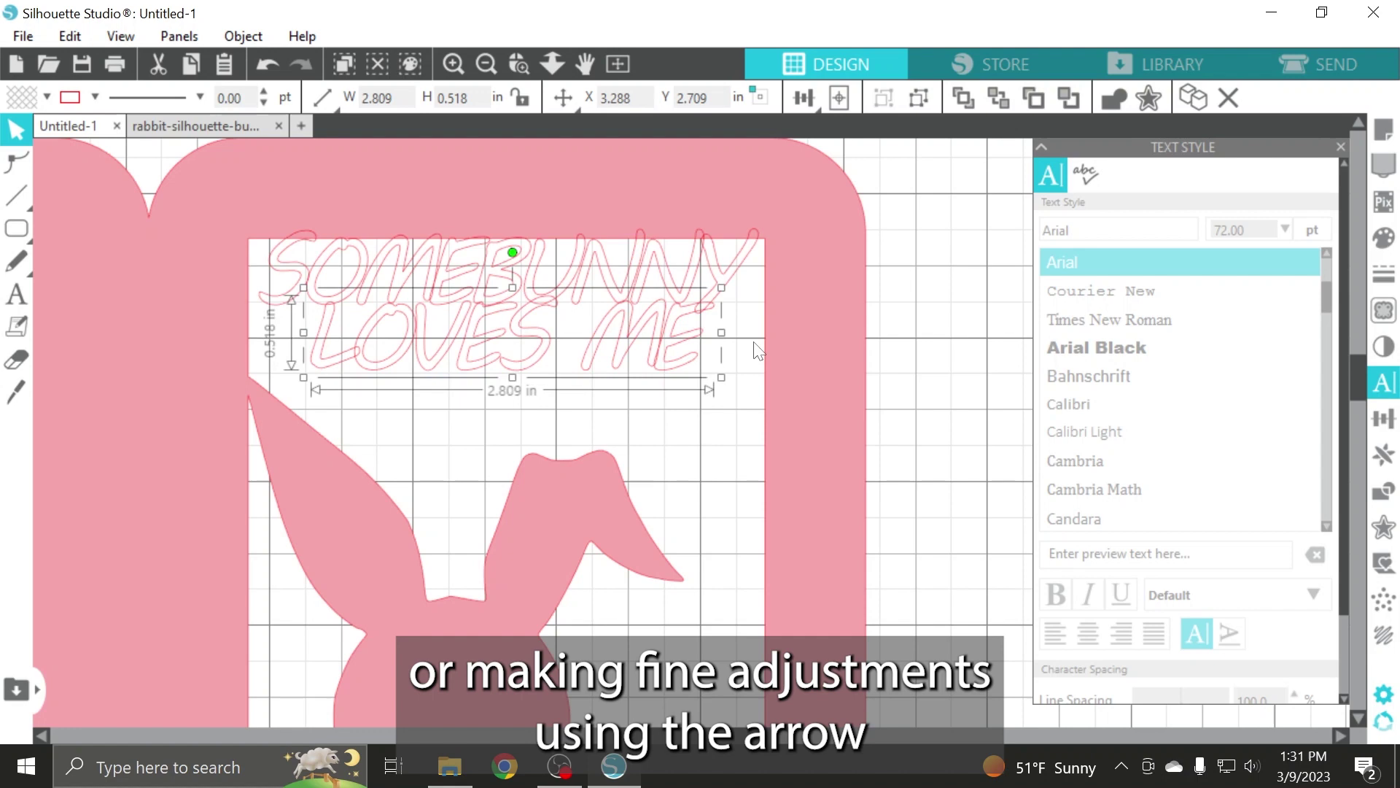
{"action": "key", "text": "Up"}
{"action": "key", "text": "Up"}
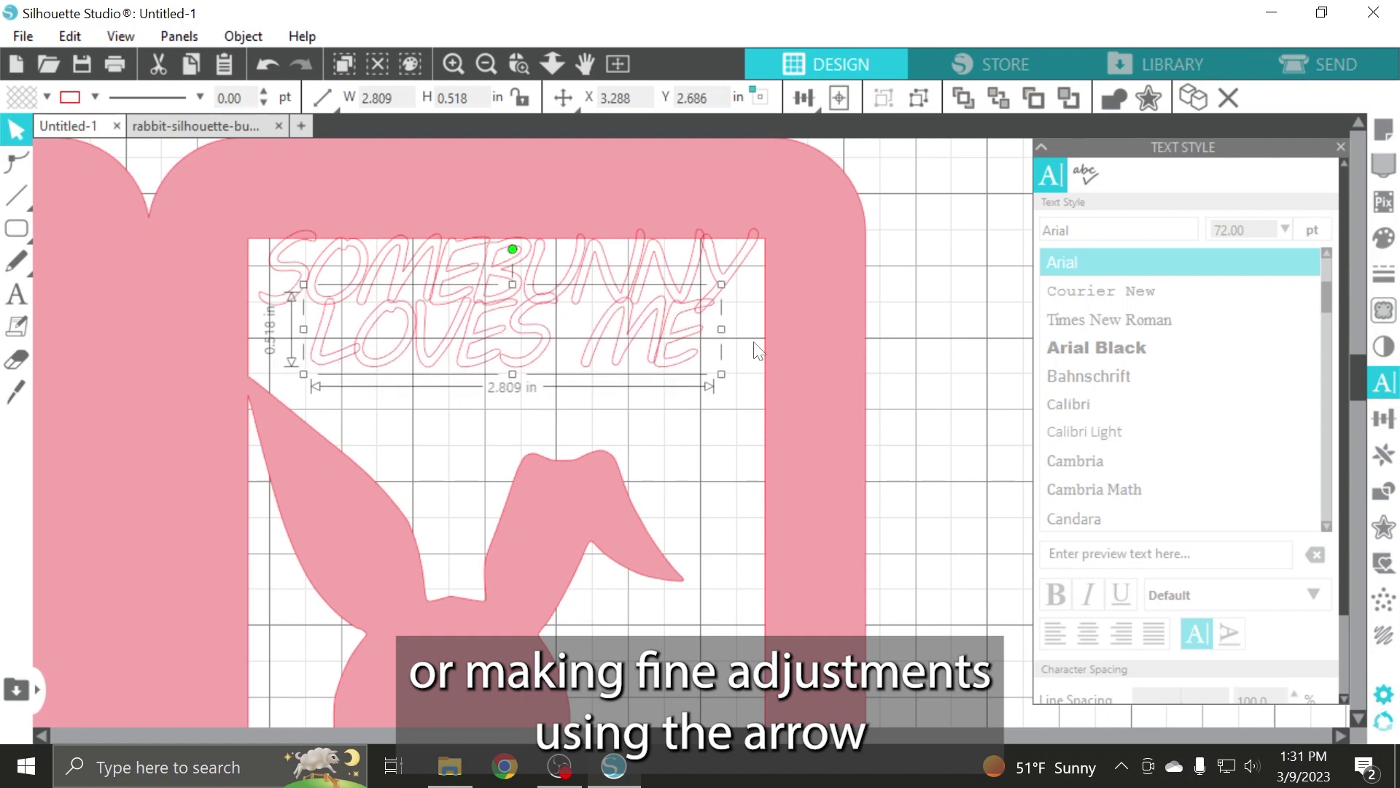
{"action": "key", "text": "Right"}
{"action": "key", "text": "Down"}
{"action": "key", "text": "Down"}
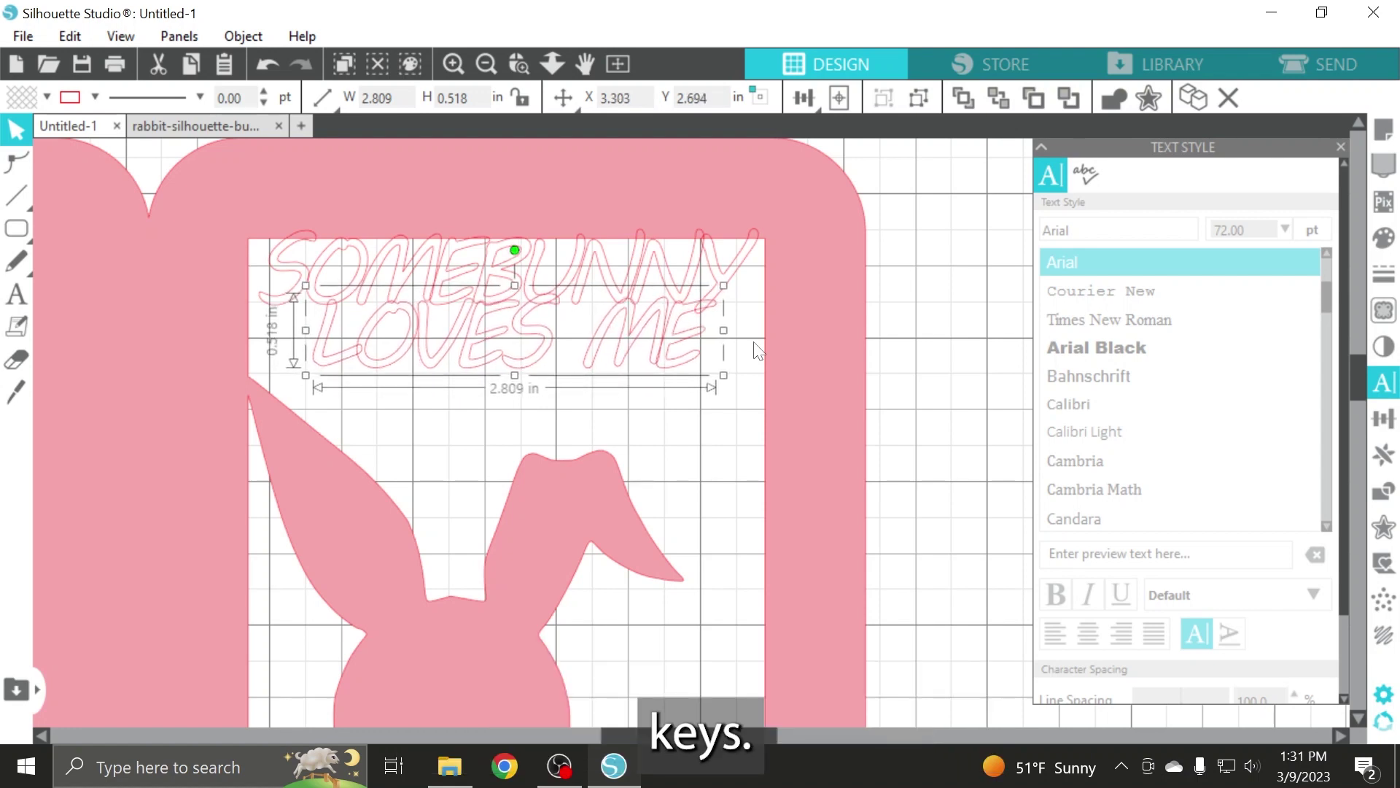
Nudge the grouped "LOVES ME" line up to Y 2.678 in, closer into the "SOMEBUNNY" letters, and deselect it.
{"action": "key", "text": "Up"}
{"action": "key", "text": "Up"}
{"action": "key", "text": "Up"}
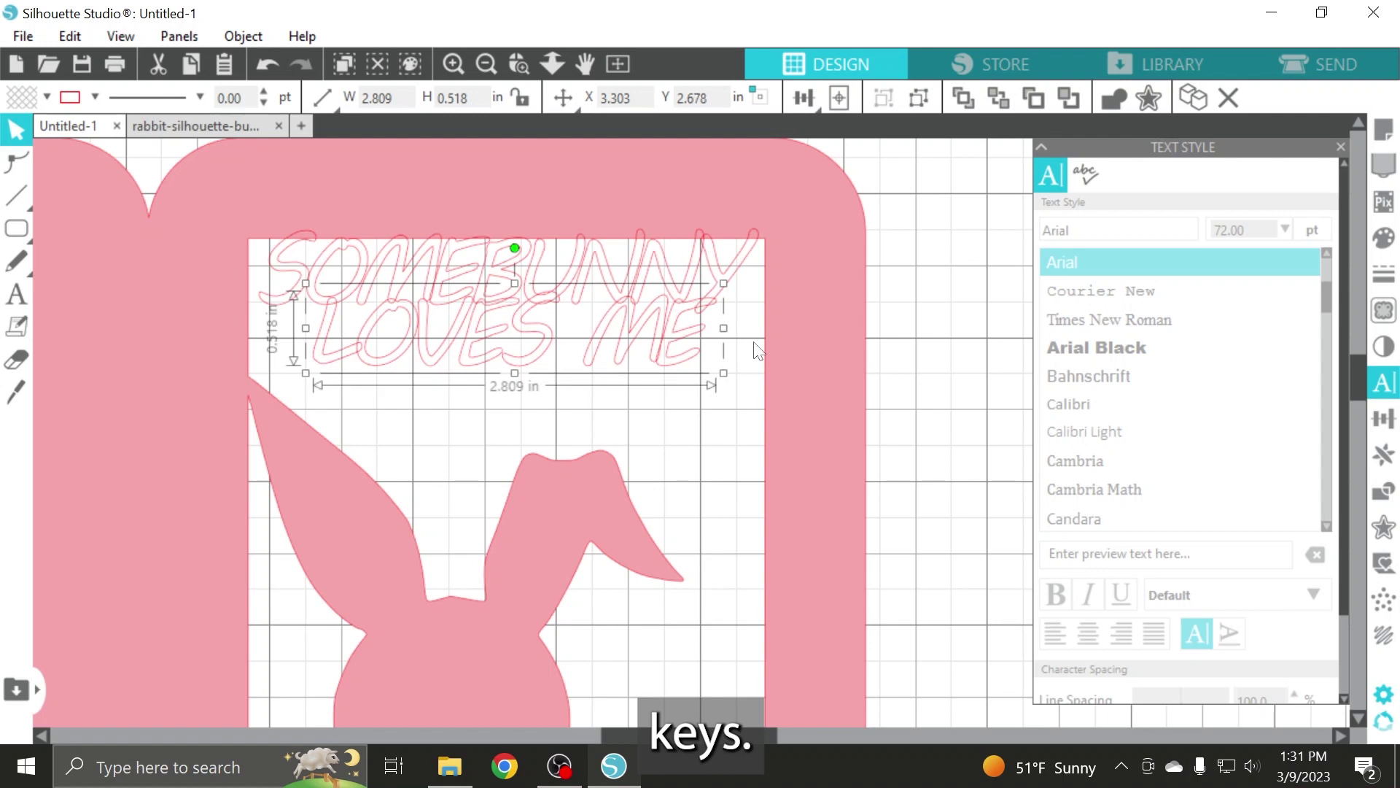
{"action": "left_click", "coordinate": [451, 58]}
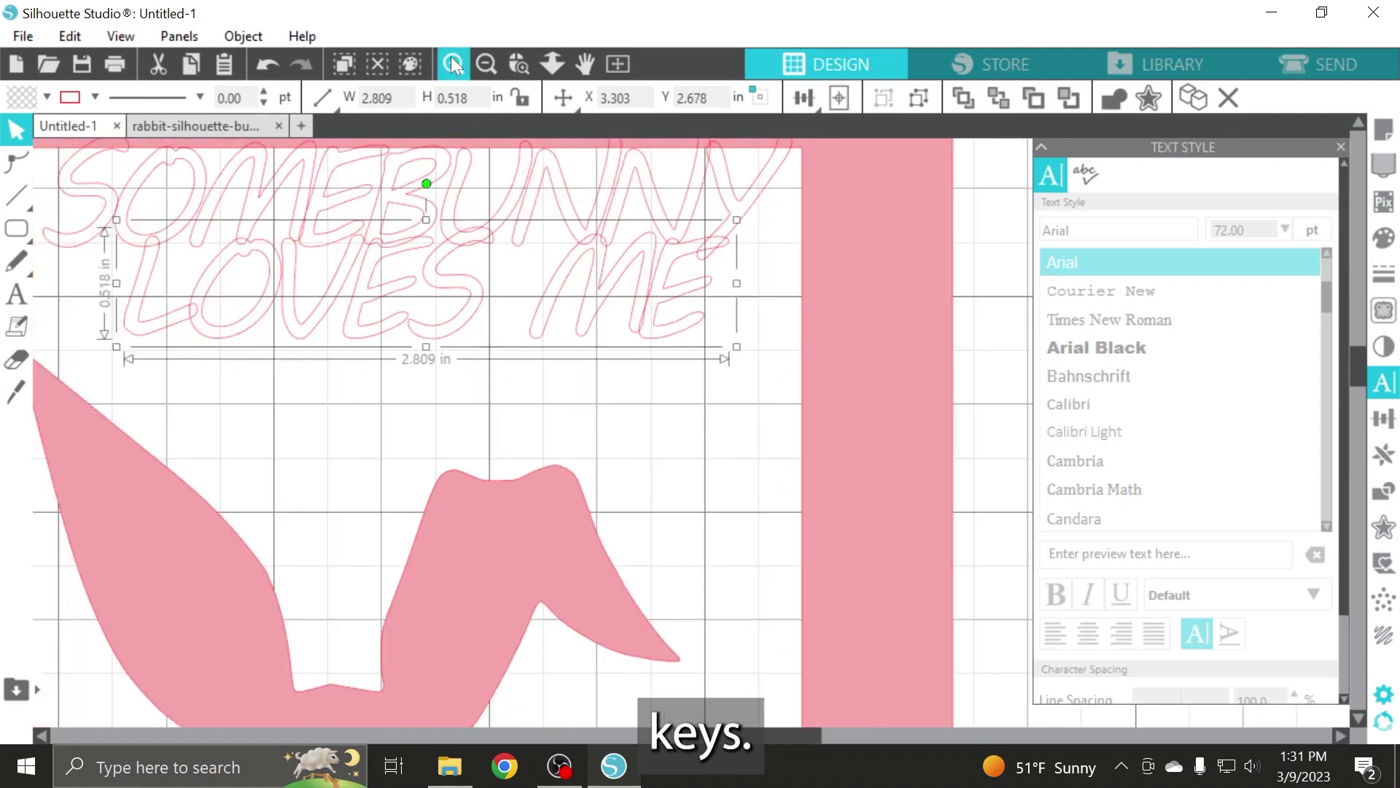
{"action": "left_click", "coordinate": [452, 59]}
{"action": "scroll", "coordinate": [797, 365], "scroll_direction": "up", "scroll_amount": 3}
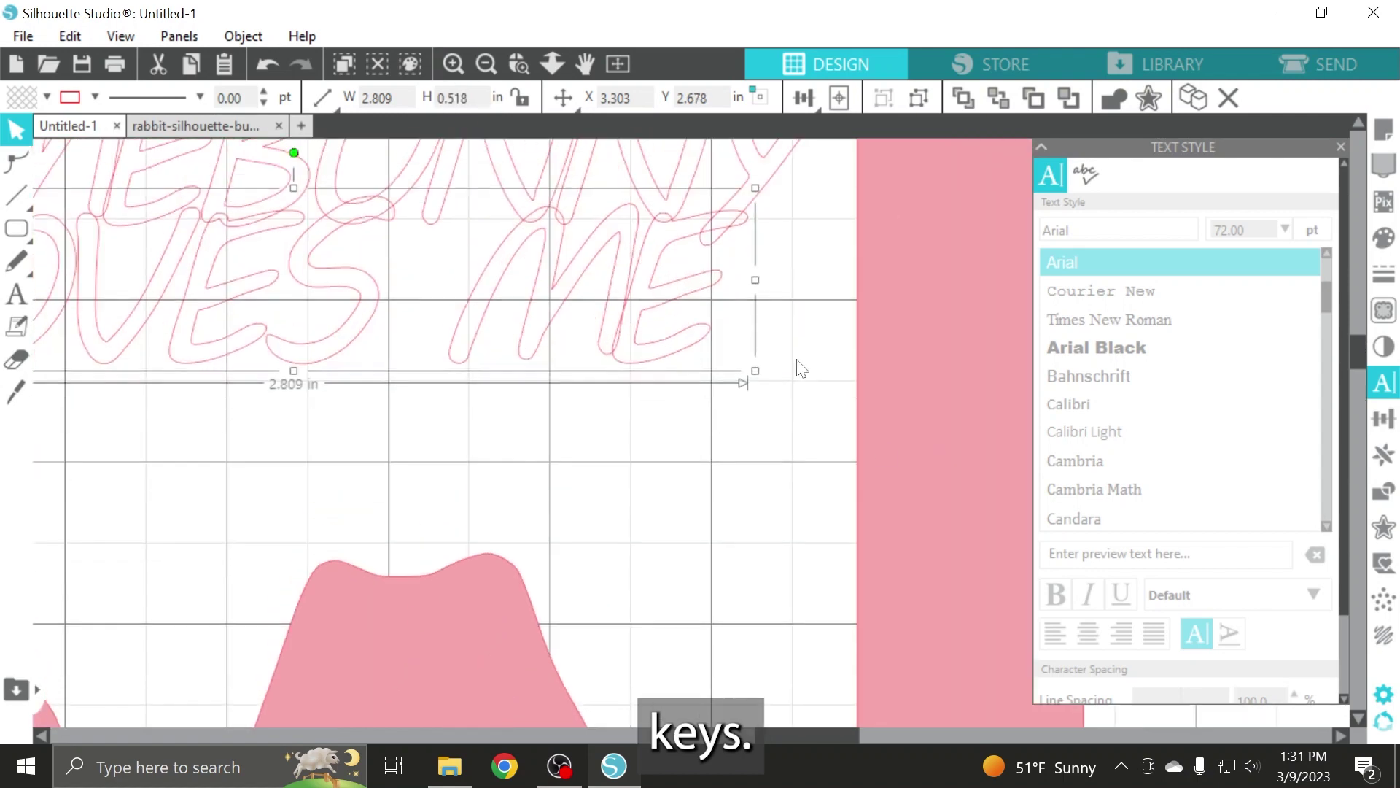
{"action": "left_click", "coordinate": [804, 367]}
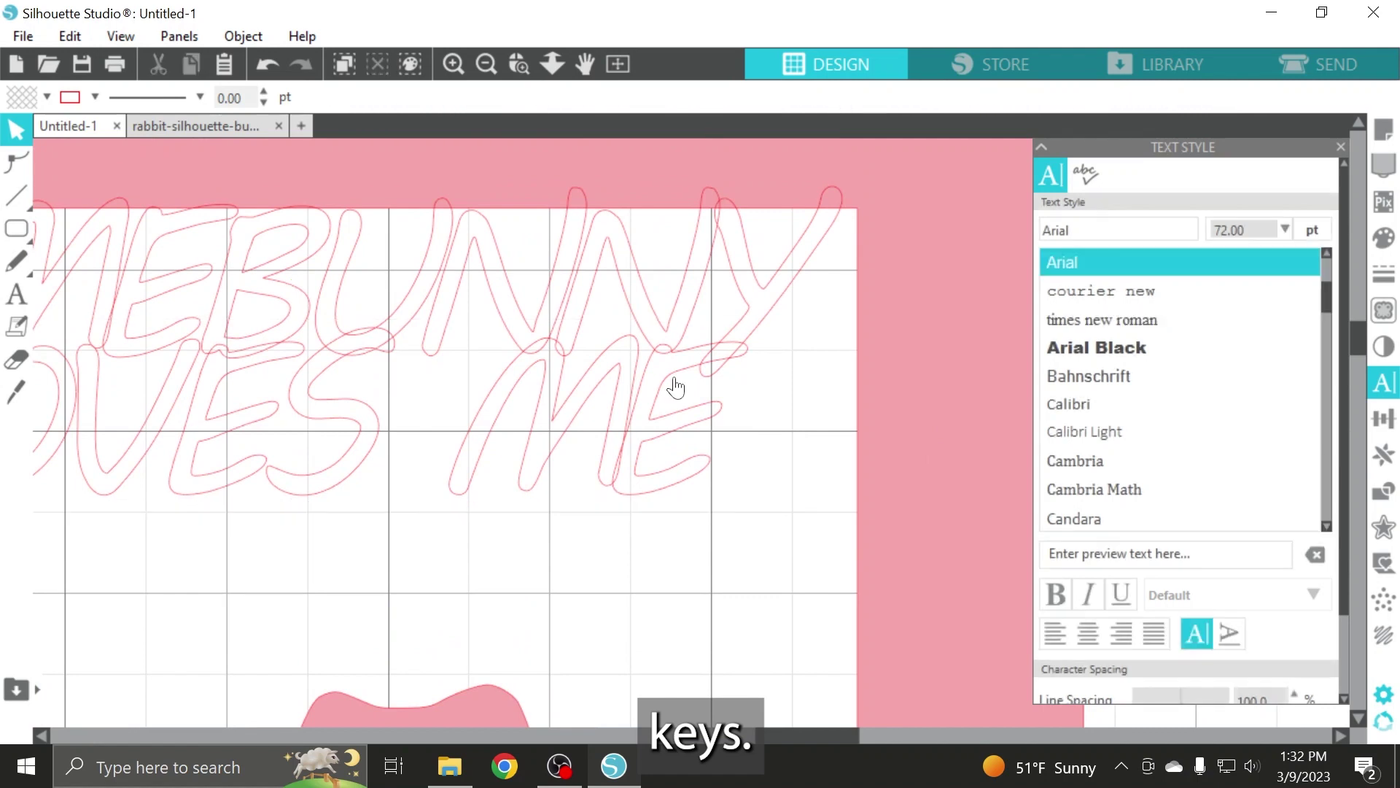
Examine both lettering lines closely to check that every letter overlaps at least one other letter.
{"action": "scroll", "coordinate": [697, 400], "scroll_direction": "left", "scroll_amount": 2}
{"action": "scroll", "coordinate": [694, 400], "scroll_direction": "left", "scroll_amount": 10}
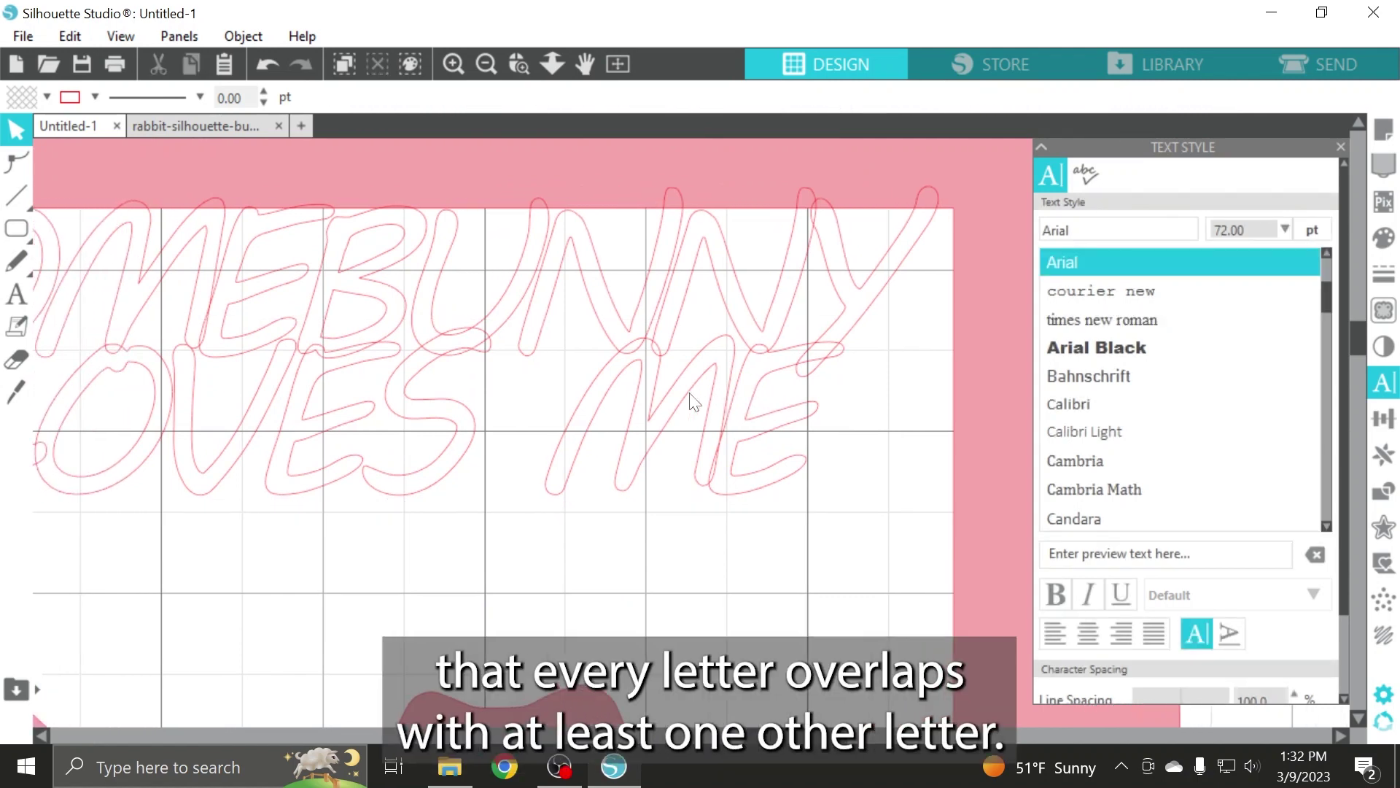
{"action": "scroll", "coordinate": [678, 400], "scroll_direction": "left", "scroll_amount": 6}
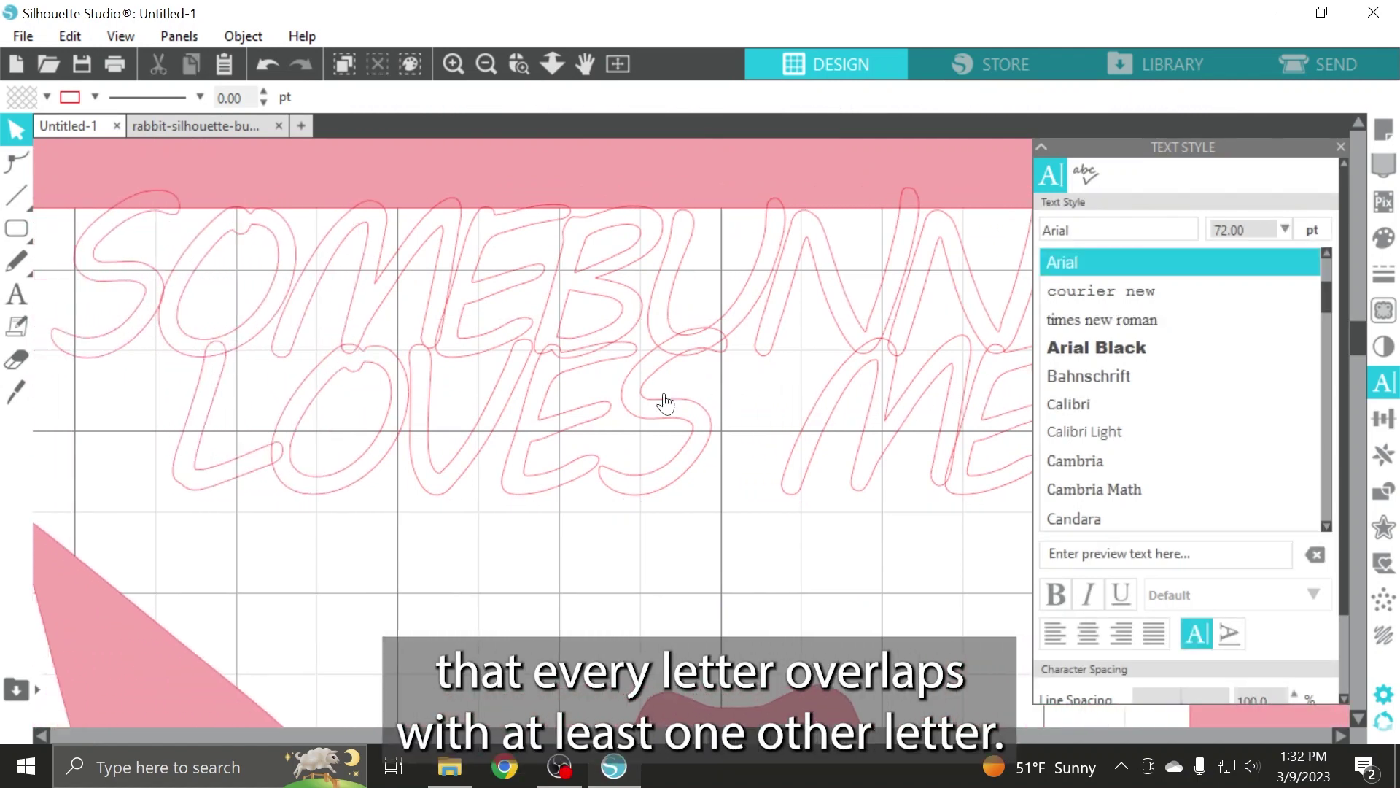
{"action": "scroll", "coordinate": [624, 393], "scroll_direction": "up", "scroll_amount": 2}
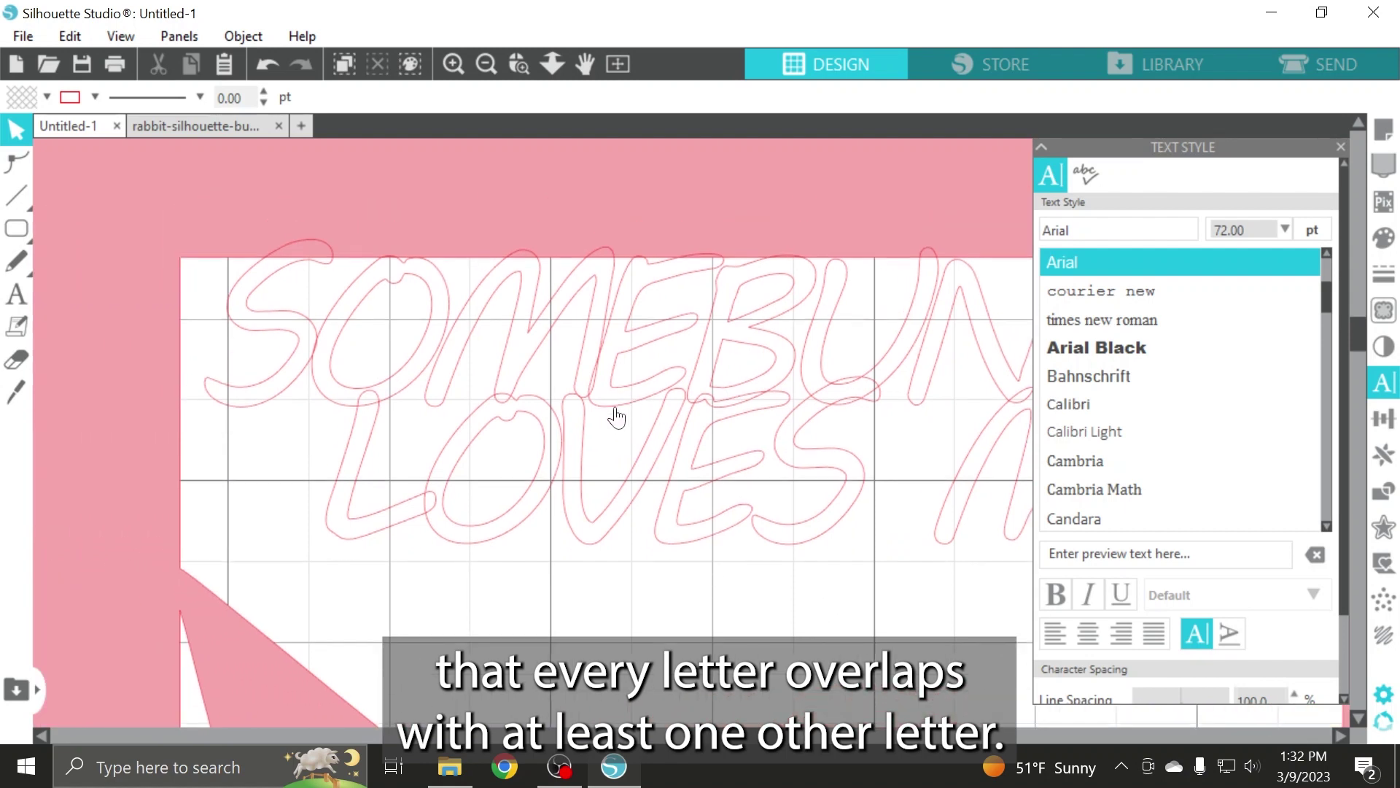
{"action": "left_click", "coordinate": [454, 63]}
{"action": "left_click", "coordinate": [457, 432]}
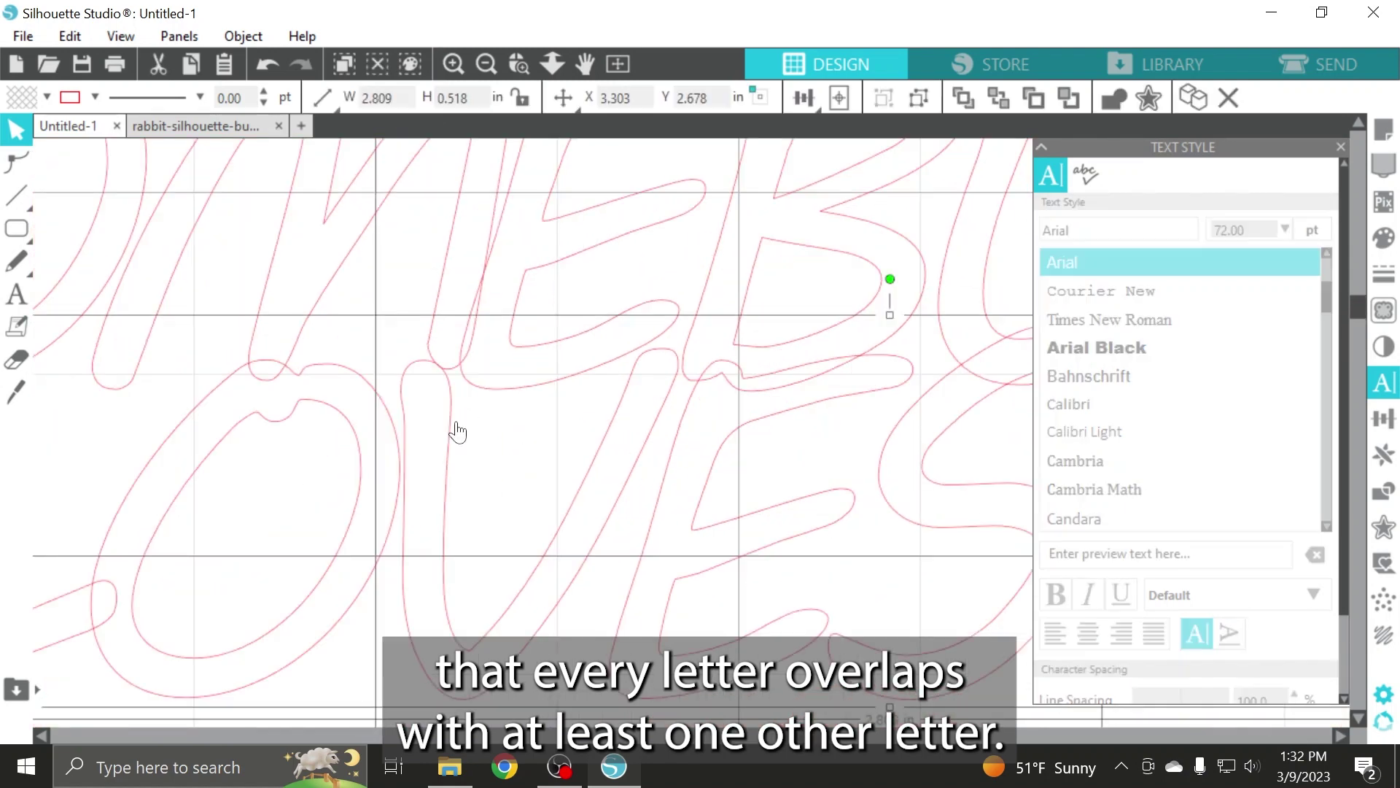
{"action": "key", "text": "Up"}
{"action": "left_click", "coordinate": [554, 448]}
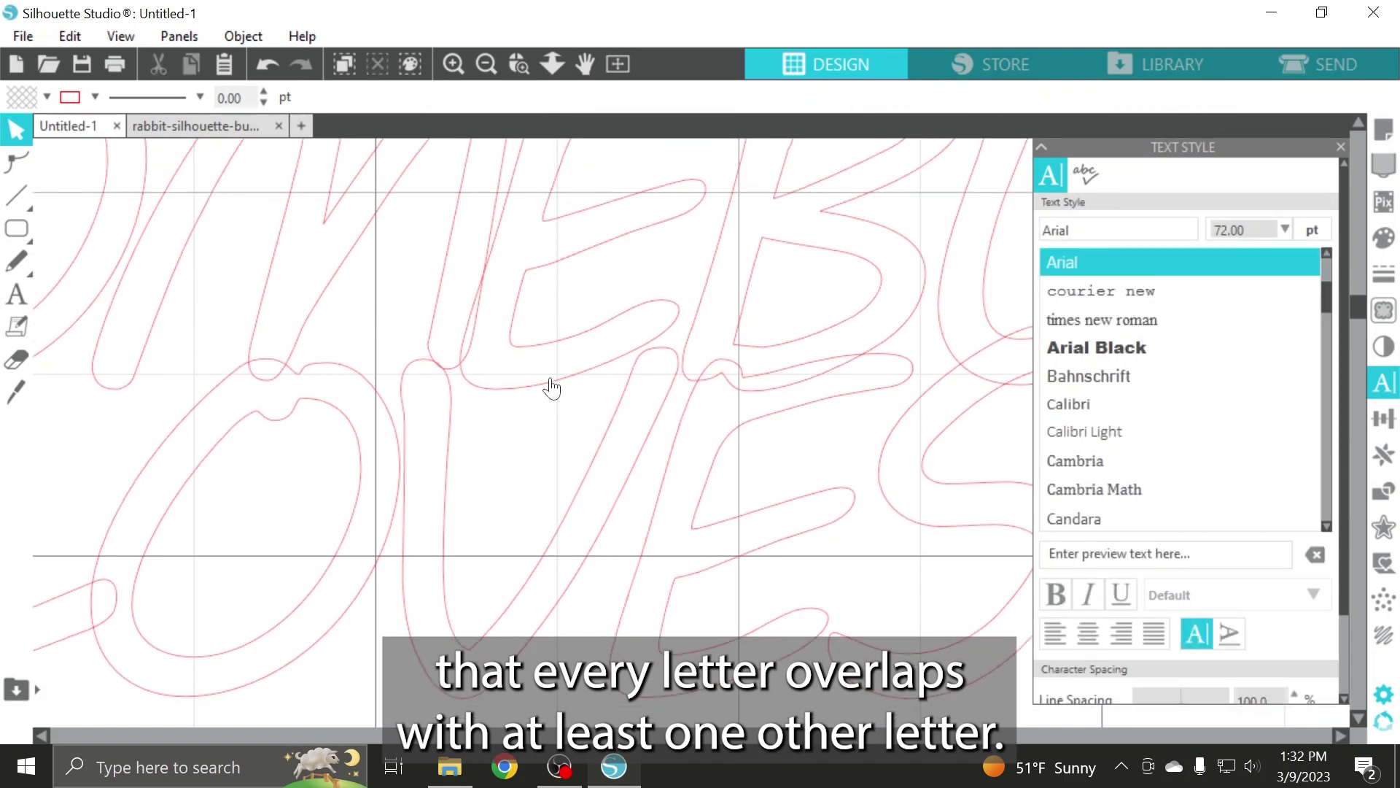
{"action": "scroll", "coordinate": [589, 140], "scroll_direction": "down", "scroll_amount": 3}
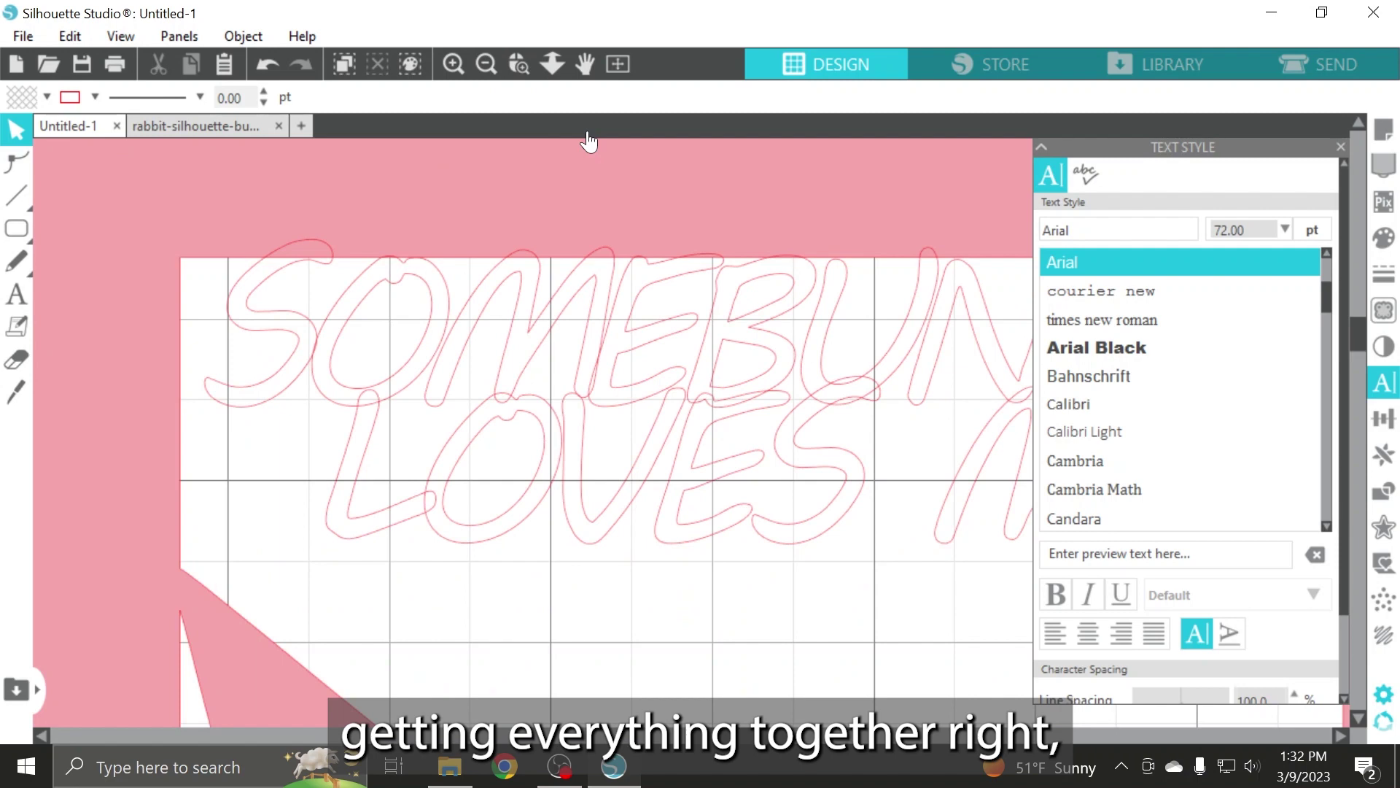
{"action": "scroll", "coordinate": [918, 608], "scroll_direction": "right", "scroll_amount": 5}
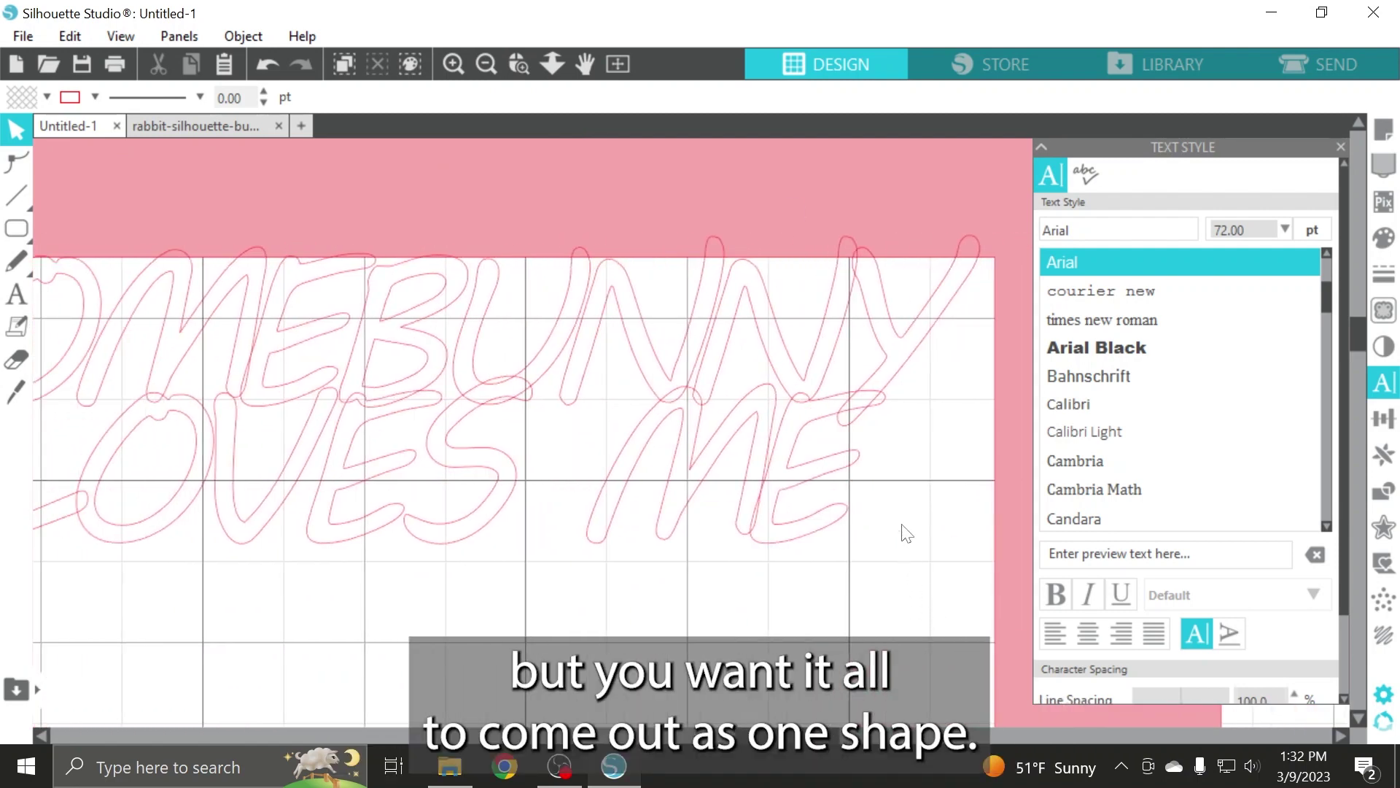
Weld the "SOMEBUNNY" and "LOVES ME" lettering with the pink card into a single shape.
{"action": "left_click", "coordinate": [486, 63]}
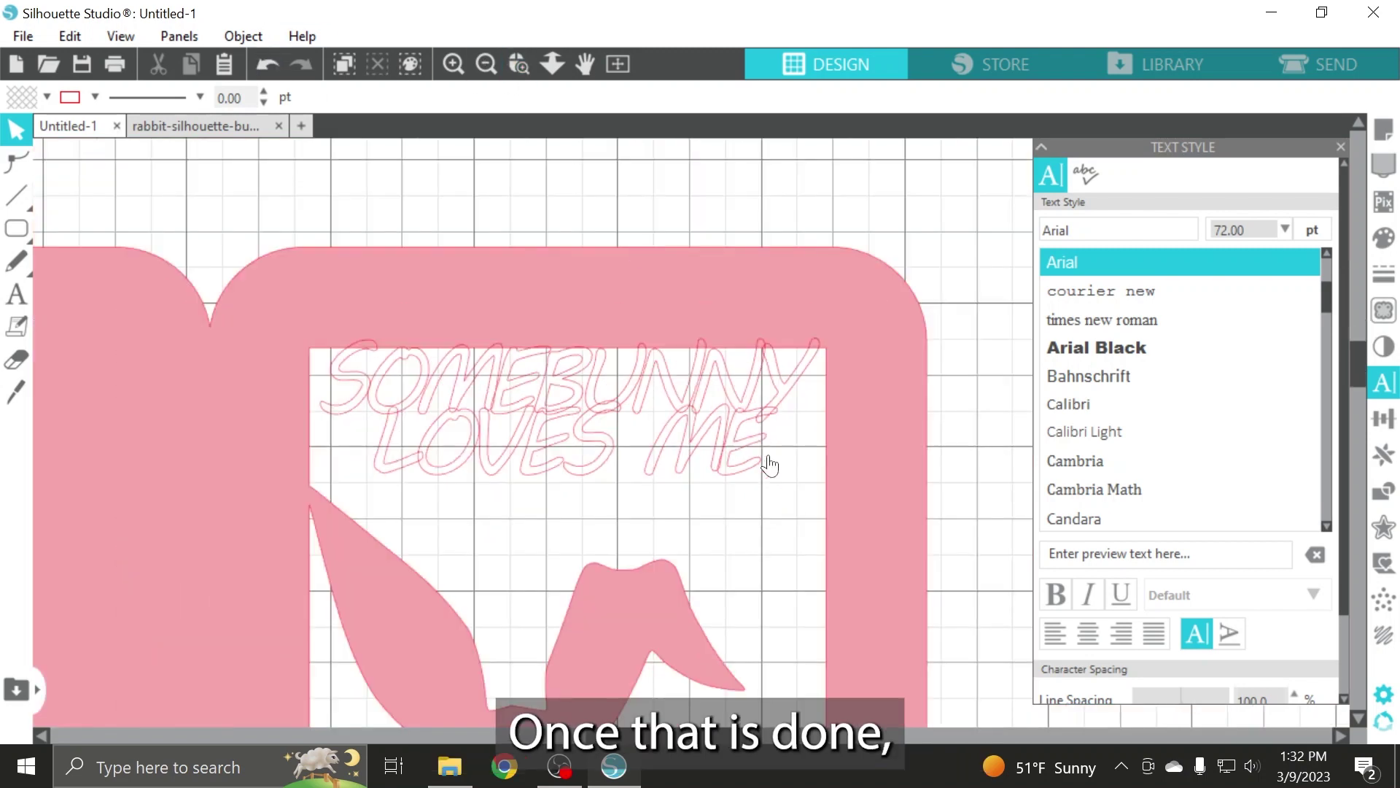
{"action": "left_click_drag", "start_coordinate": [979, 522], "coordinate": [361, 265]}
{"action": "left_click", "coordinate": [1141, 108]}
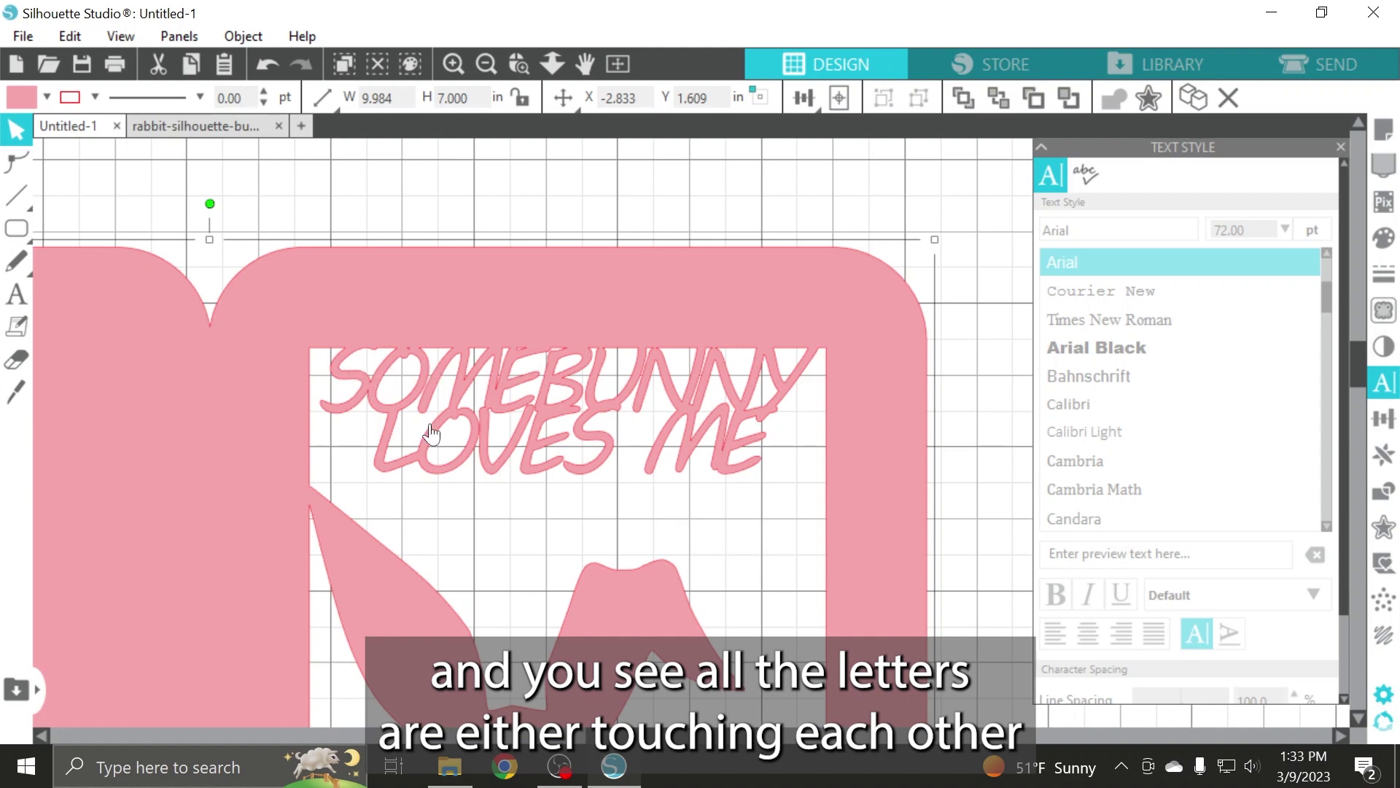
Move the welded pink card entirely onto the upper part of the cutting mat and deselect it.
{"action": "left_click", "coordinate": [618, 64]}
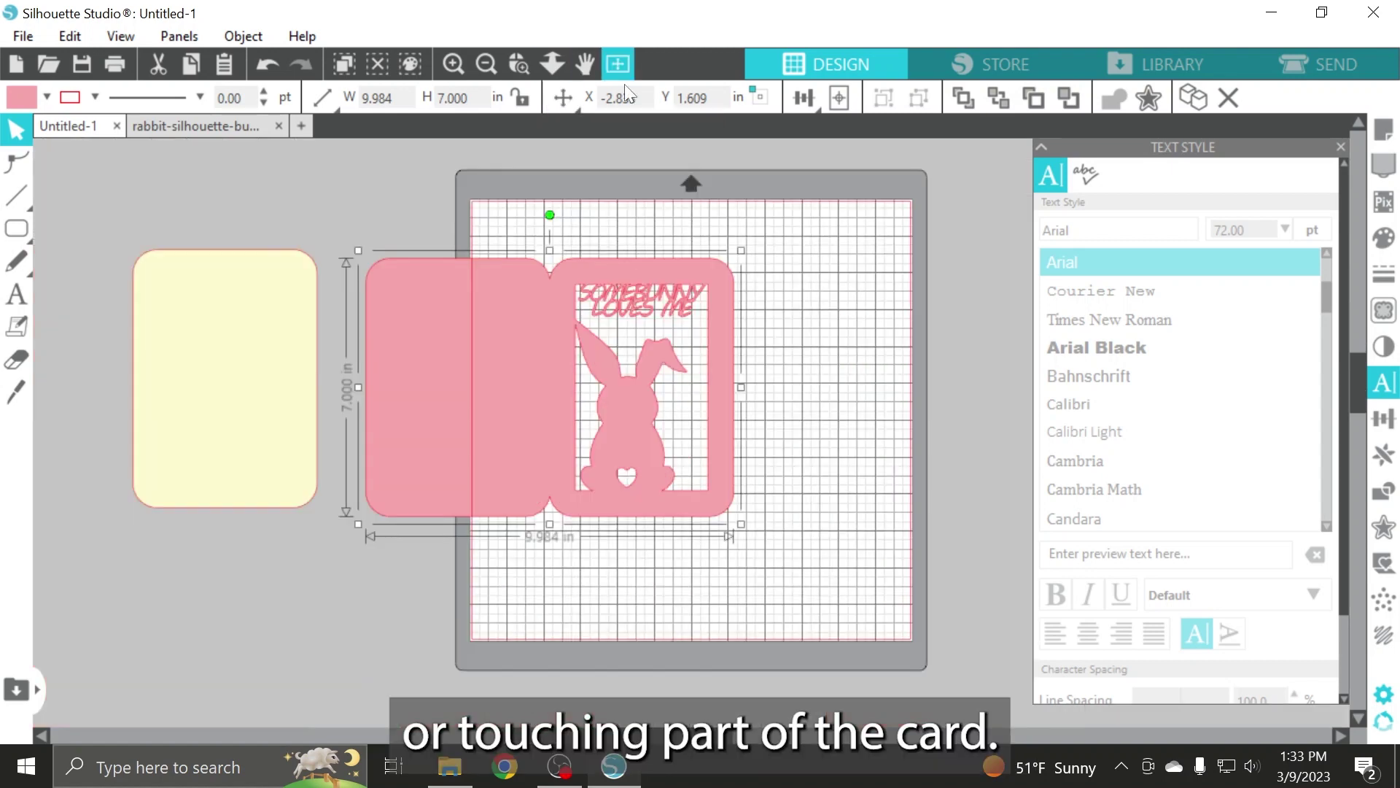
{"action": "left_click_drag", "start_coordinate": [710, 353], "coordinate": [832, 321]}
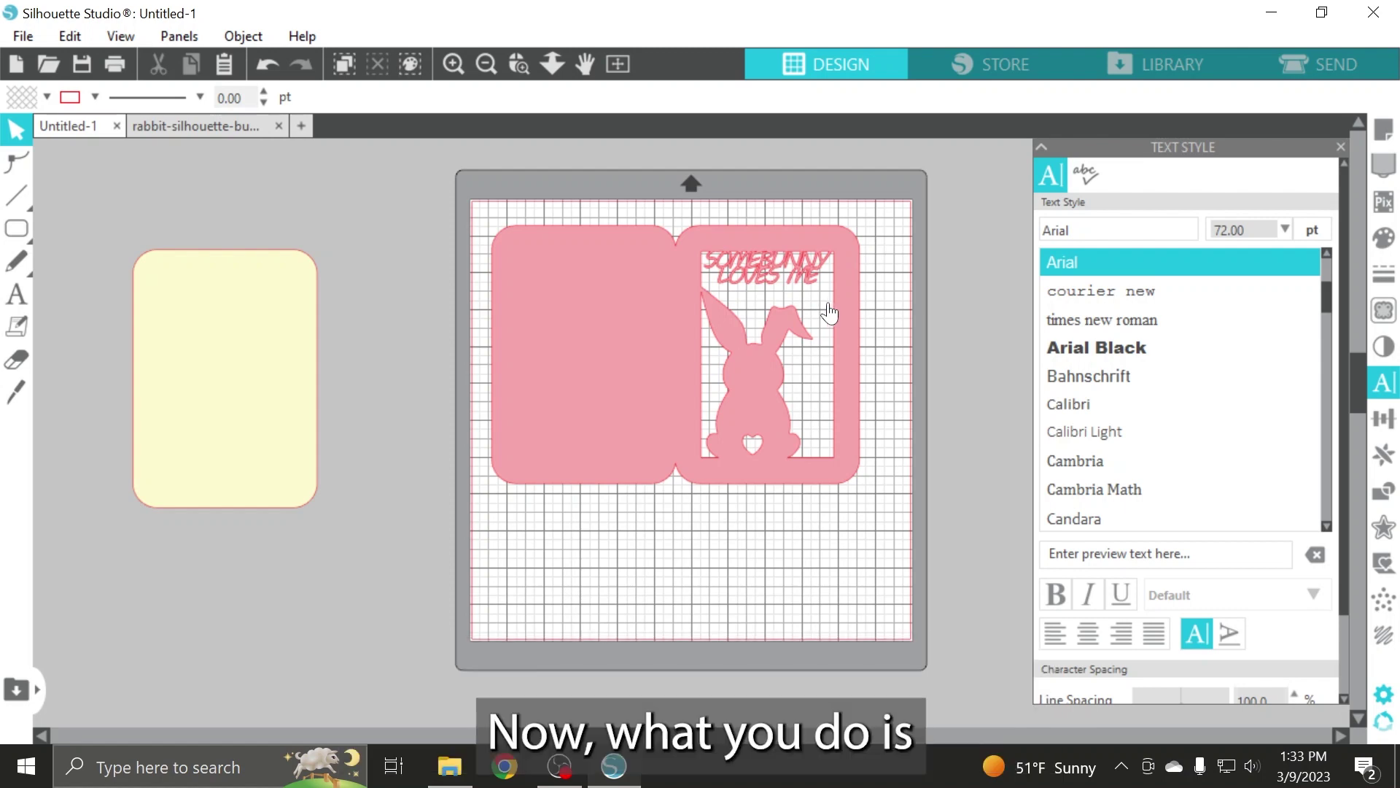
Place the yellow panel behind the card's window half to check its fit, and move it back off the mat.
{"action": "left_click_drag", "start_coordinate": [225, 382], "coordinate": [782, 341]}
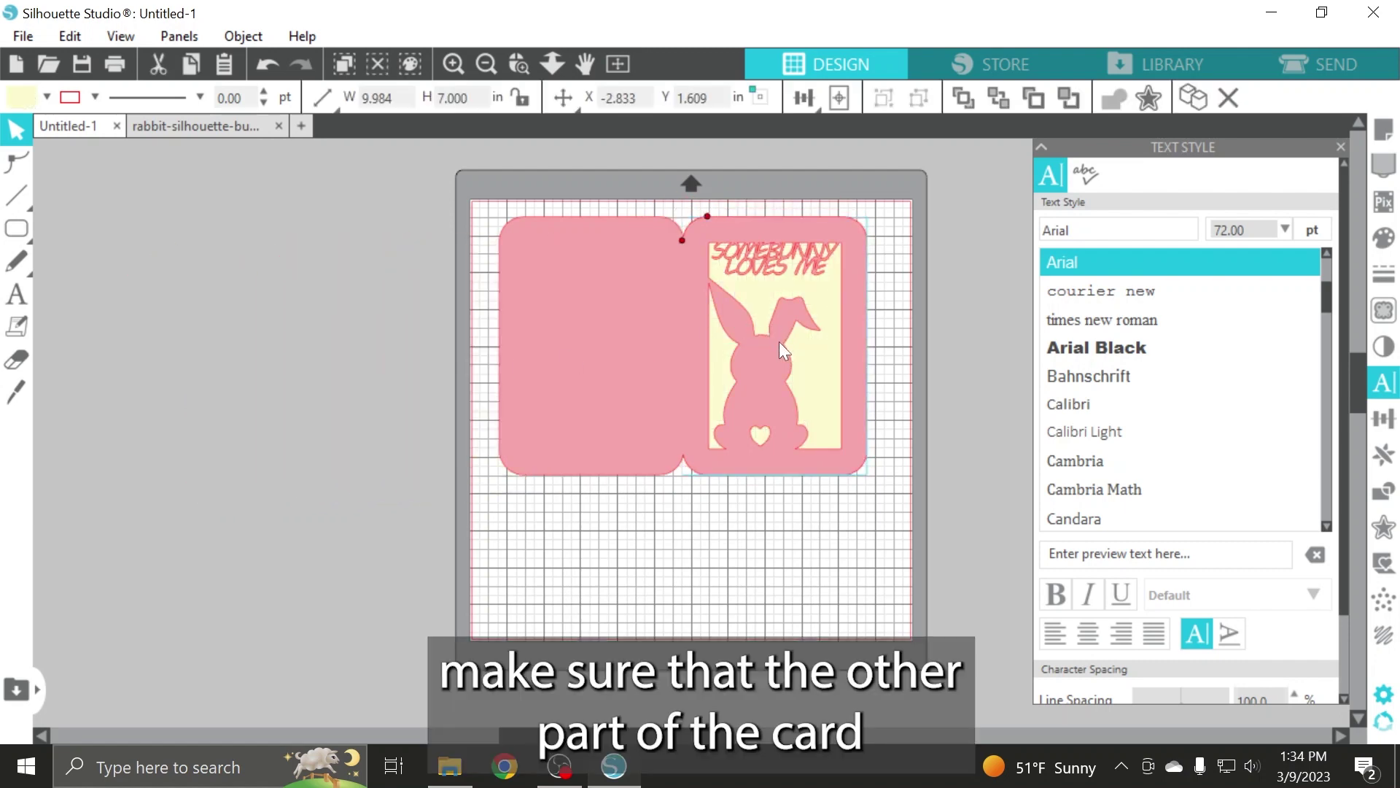
{"action": "left_click_drag", "start_coordinate": [809, 388], "coordinate": [369, 387]}
{"action": "left_click", "coordinate": [572, 501]}
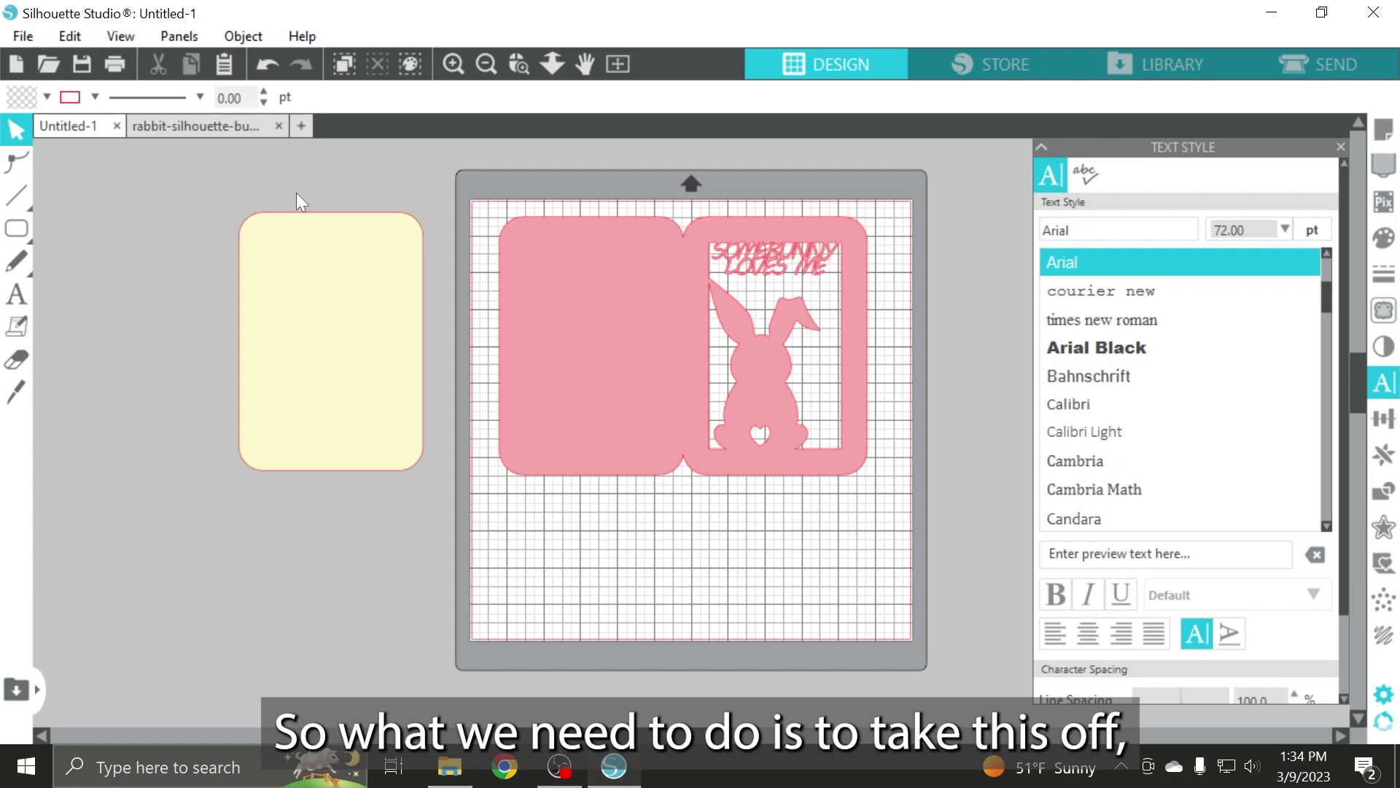
Draw a straight vertical fold line about 7 in long down the middle of the card, between its two halves.
{"action": "left_click", "coordinate": [519, 64]}
{"action": "left_click_drag", "start_coordinate": [639, 203], "coordinate": [750, 494]}
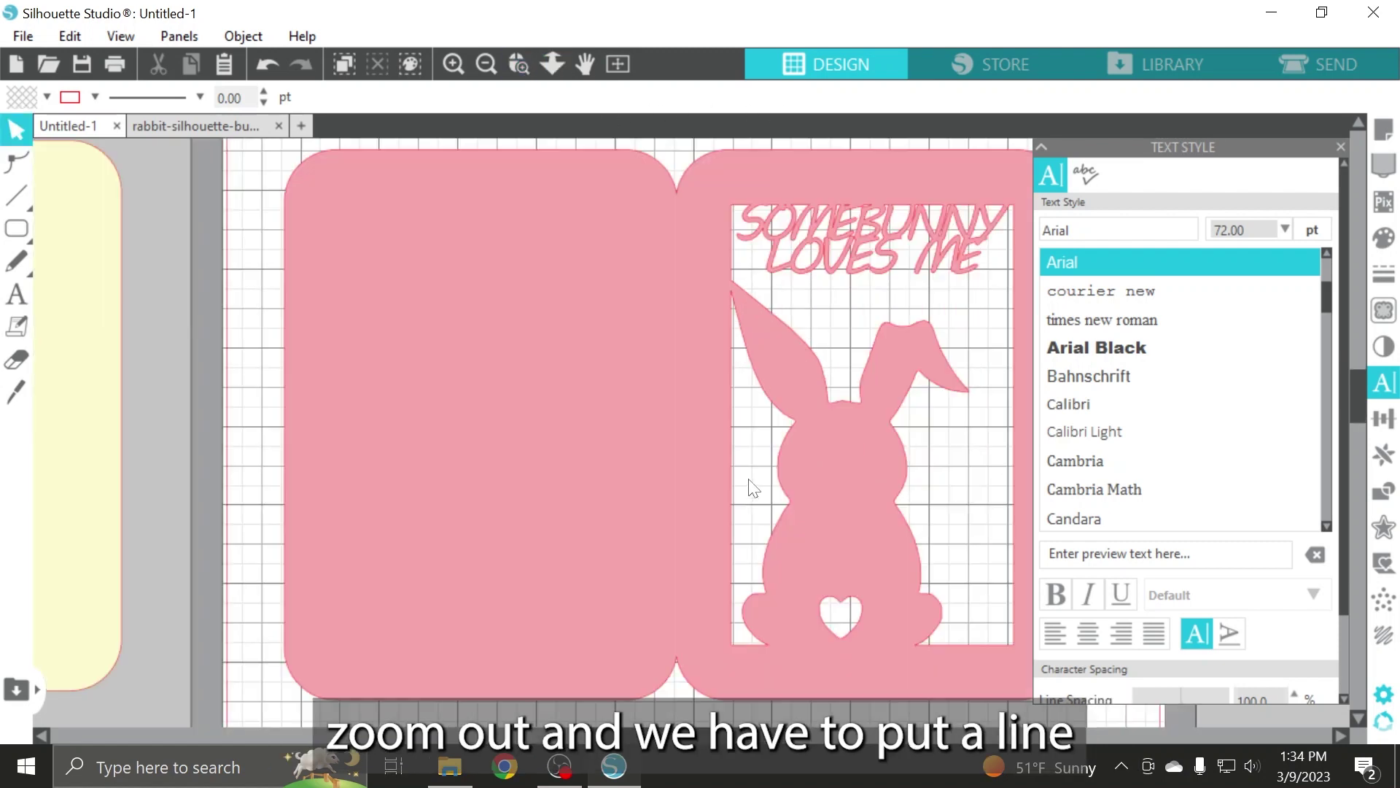
{"action": "left_click_drag", "start_coordinate": [763, 737], "coordinate": [785, 738]}
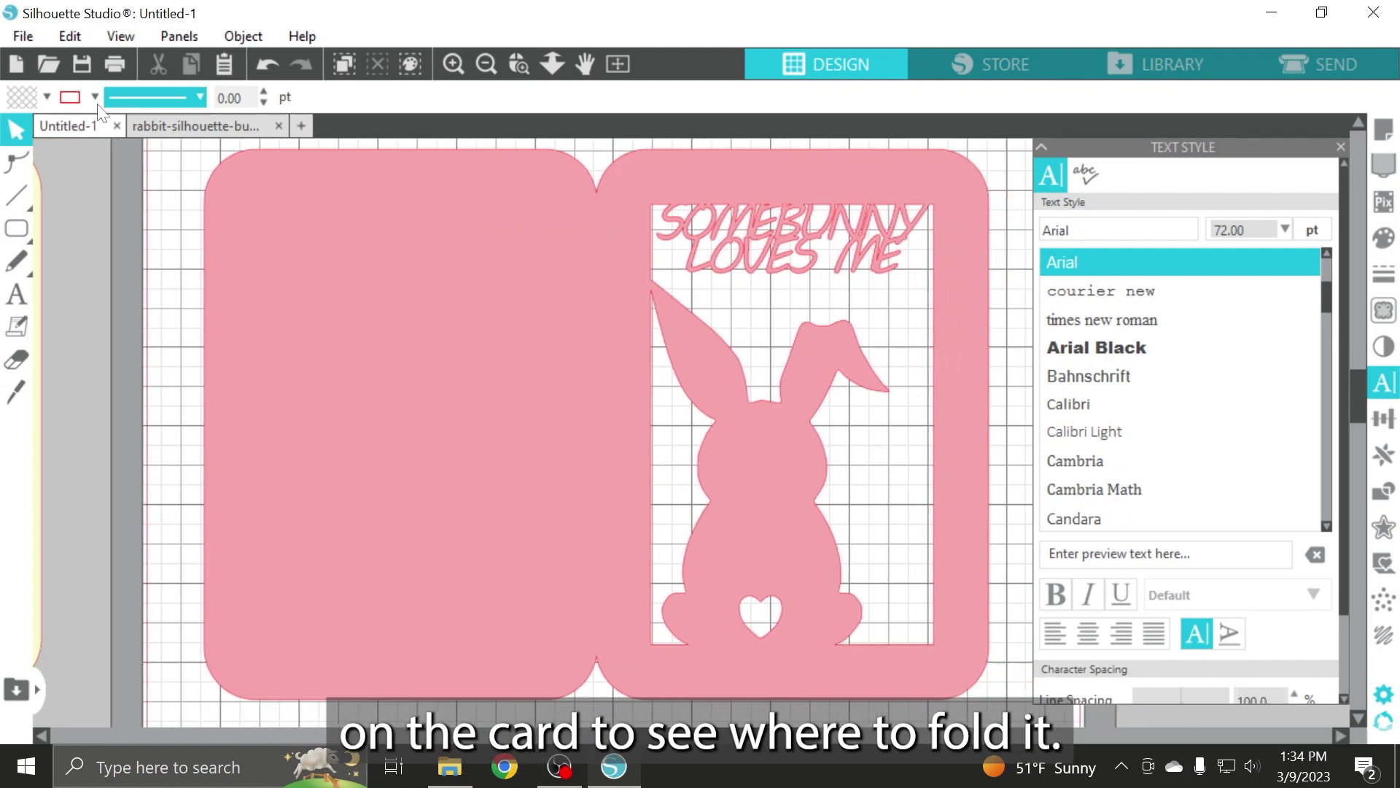
{"action": "mouse_move", "coordinate": [23, 198]}
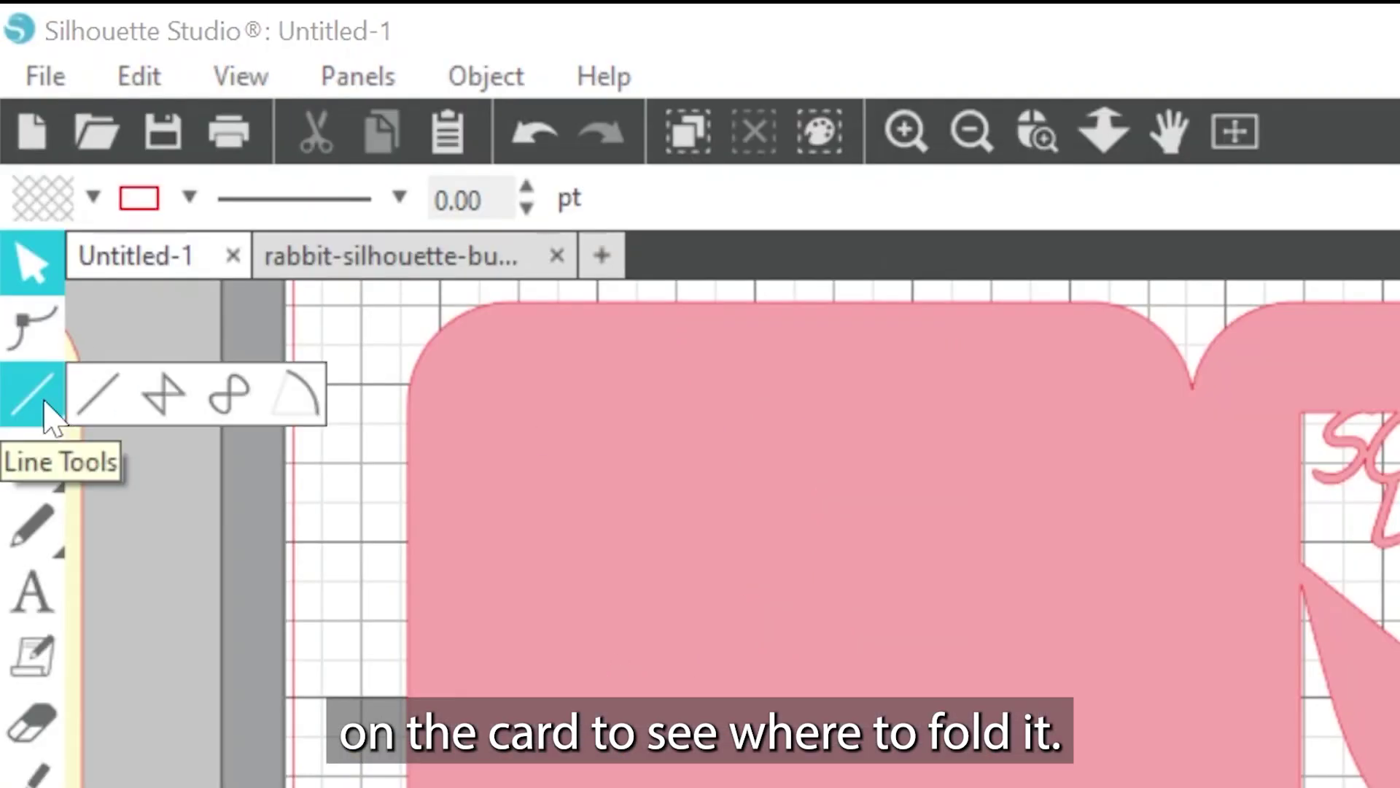
{"action": "left_click", "coordinate": [96, 397]}
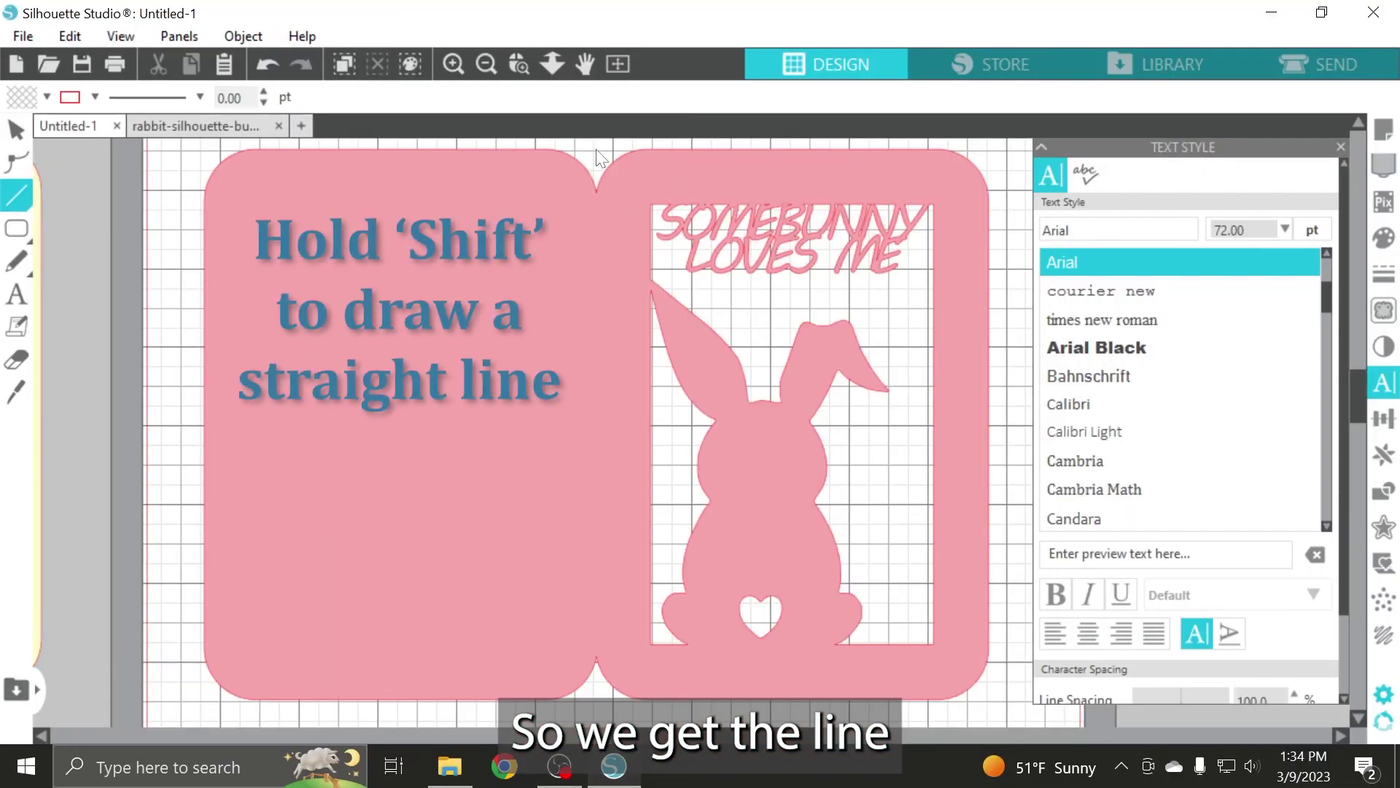
{"action": "left_click_drag", "start_coordinate": [576, 153], "coordinate": [577, 698]}
{"action": "mouse_move", "coordinate": [175, 272]}
{"action": "left_mouse_down"}
{"action": "mouse_move", "coordinate": [14, 198]}
{"action": "mouse_move", "coordinate": [14, 156]}
{"action": "left_mouse_up"}
{"action": "left_click", "coordinate": [16, 131]}
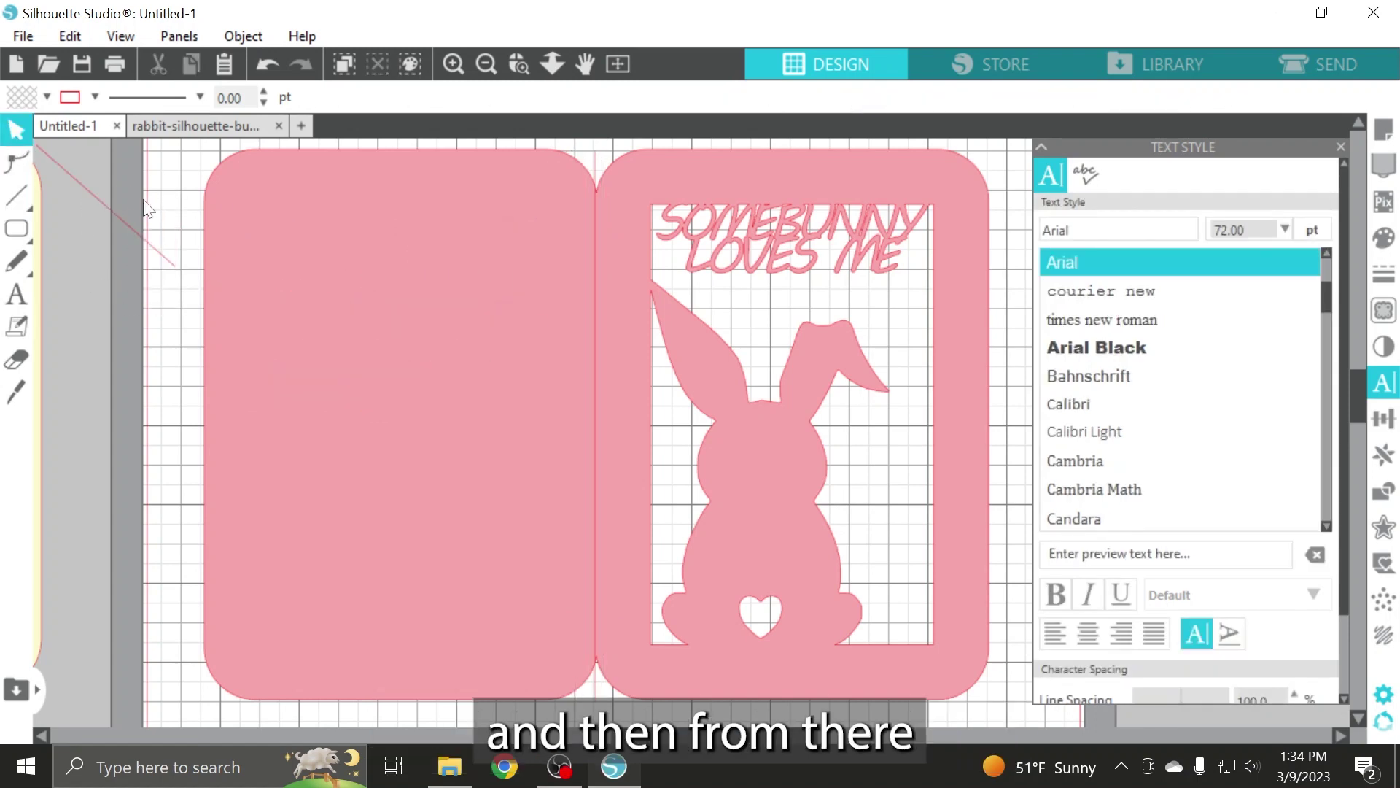
{"action": "left_click", "coordinate": [138, 235]}
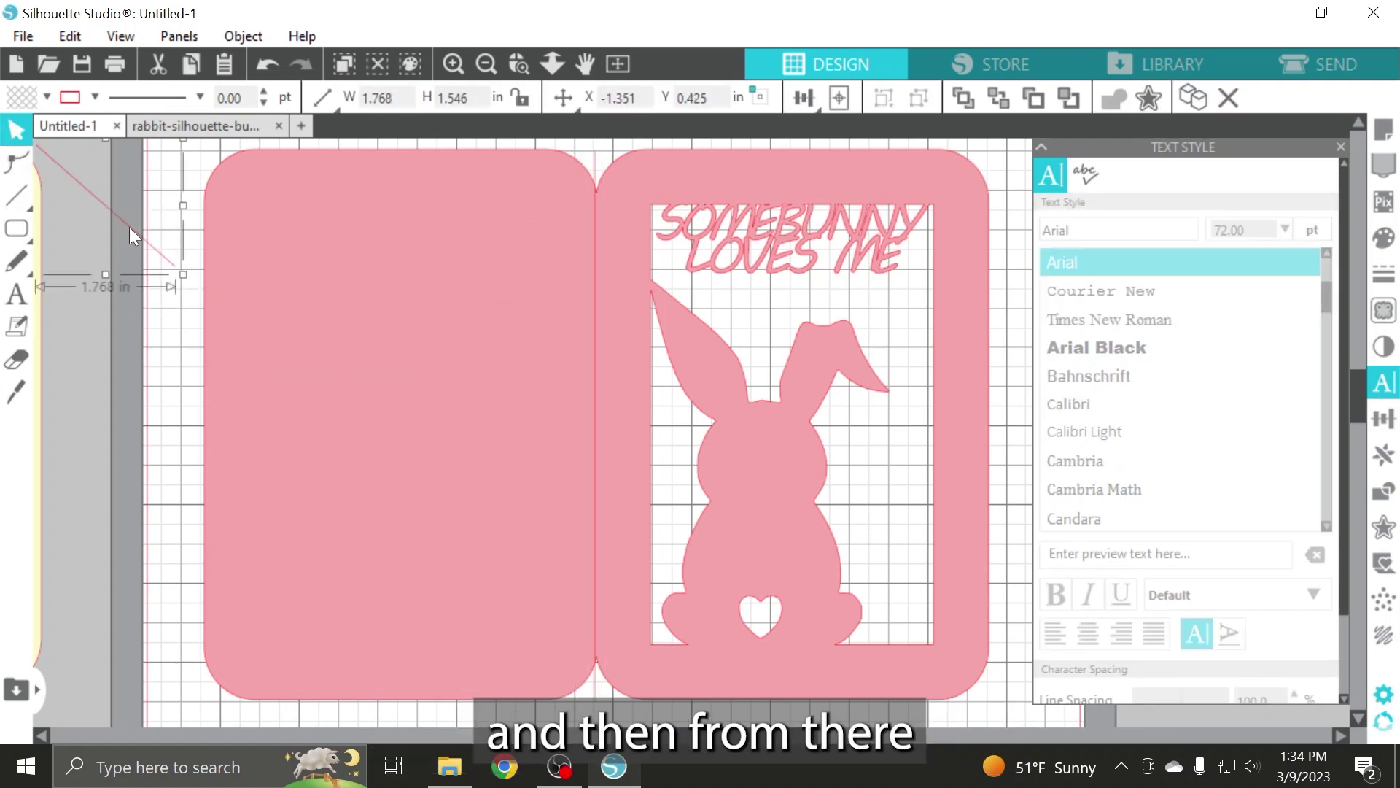
{"action": "key", "text": "Delete"}
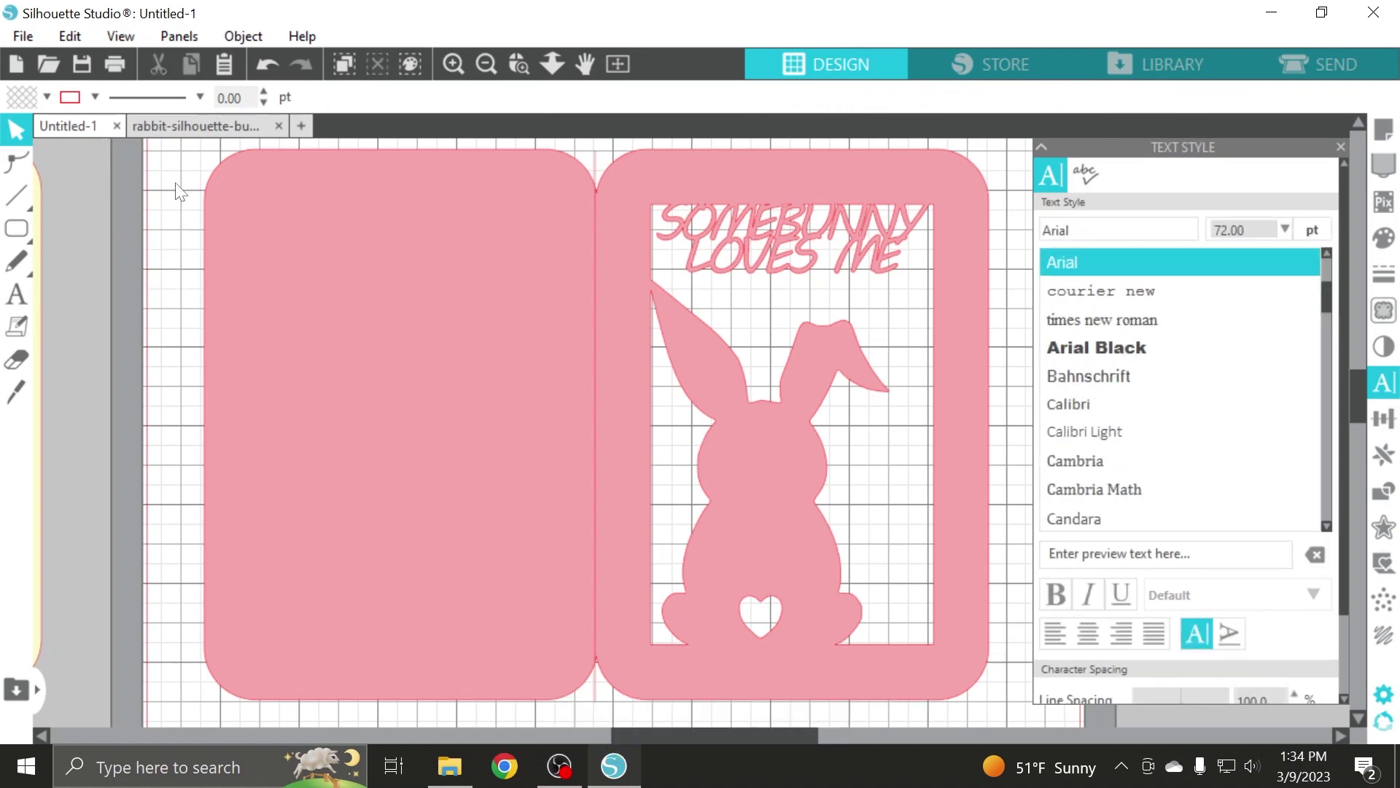
Center the fold line on the card by aligning the two objects.
{"action": "left_click", "coordinate": [774, 487]}
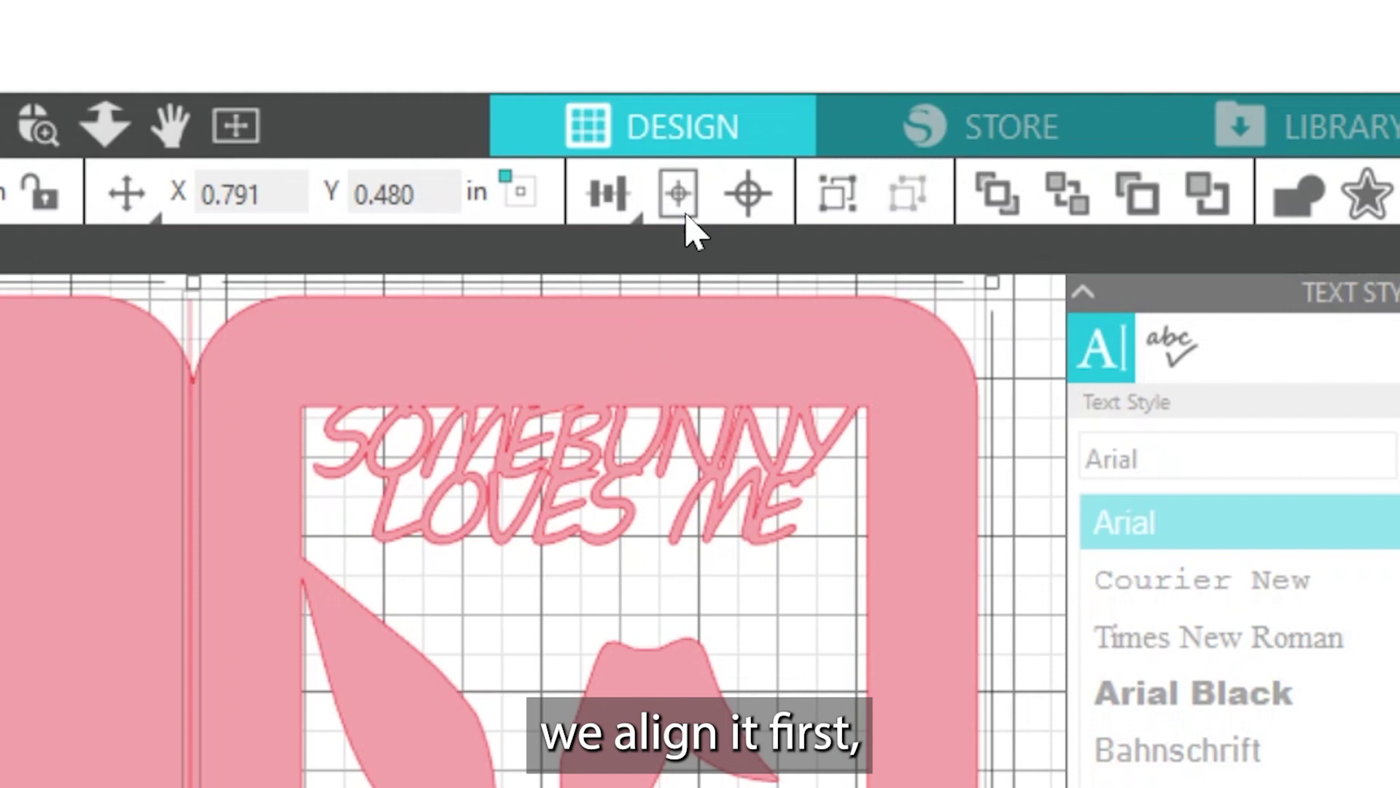
{"action": "left_click", "coordinate": [620, 204]}
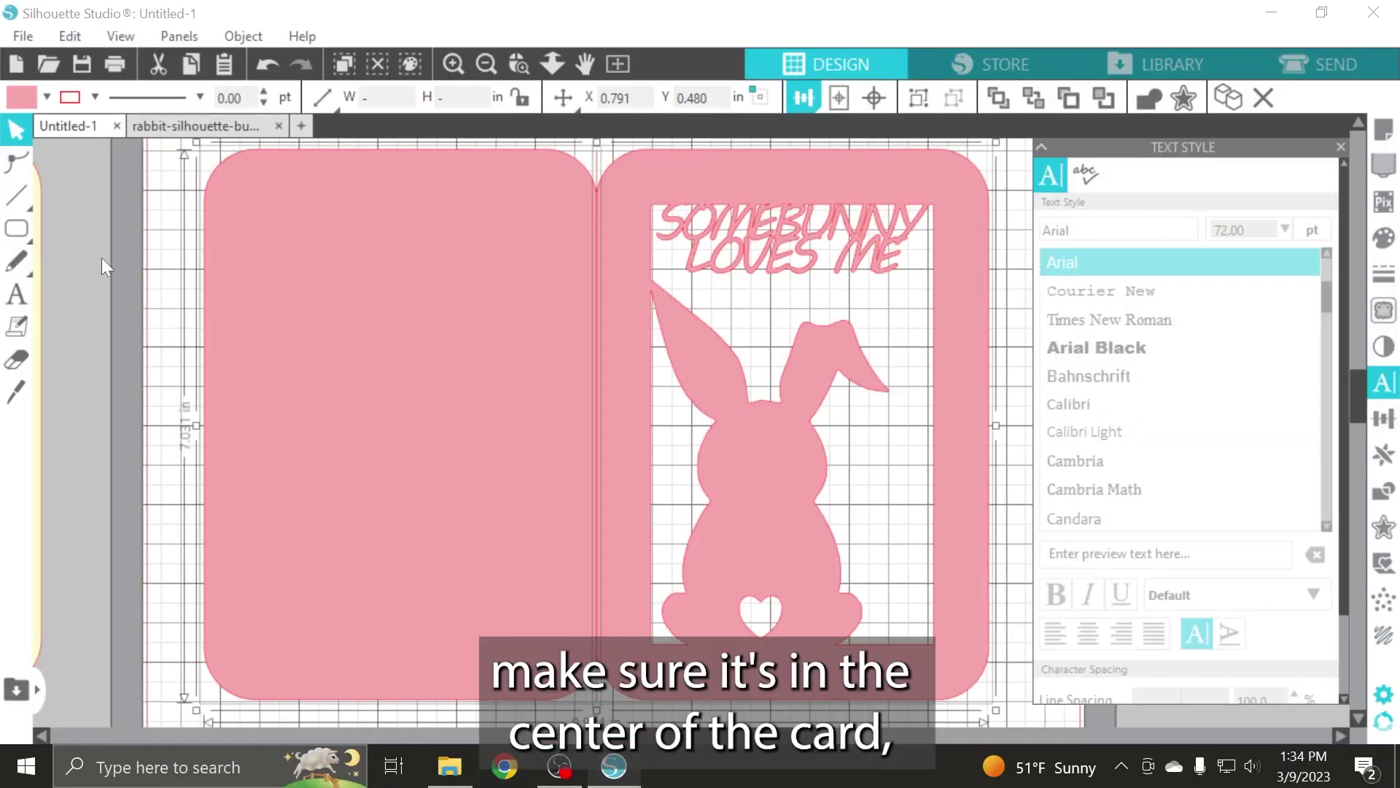
{"action": "left_click", "coordinate": [605, 179]}
Change the fold line's style to the evenly spaced, medium-length dashed pattern.
{"action": "left_click", "coordinate": [598, 173]}
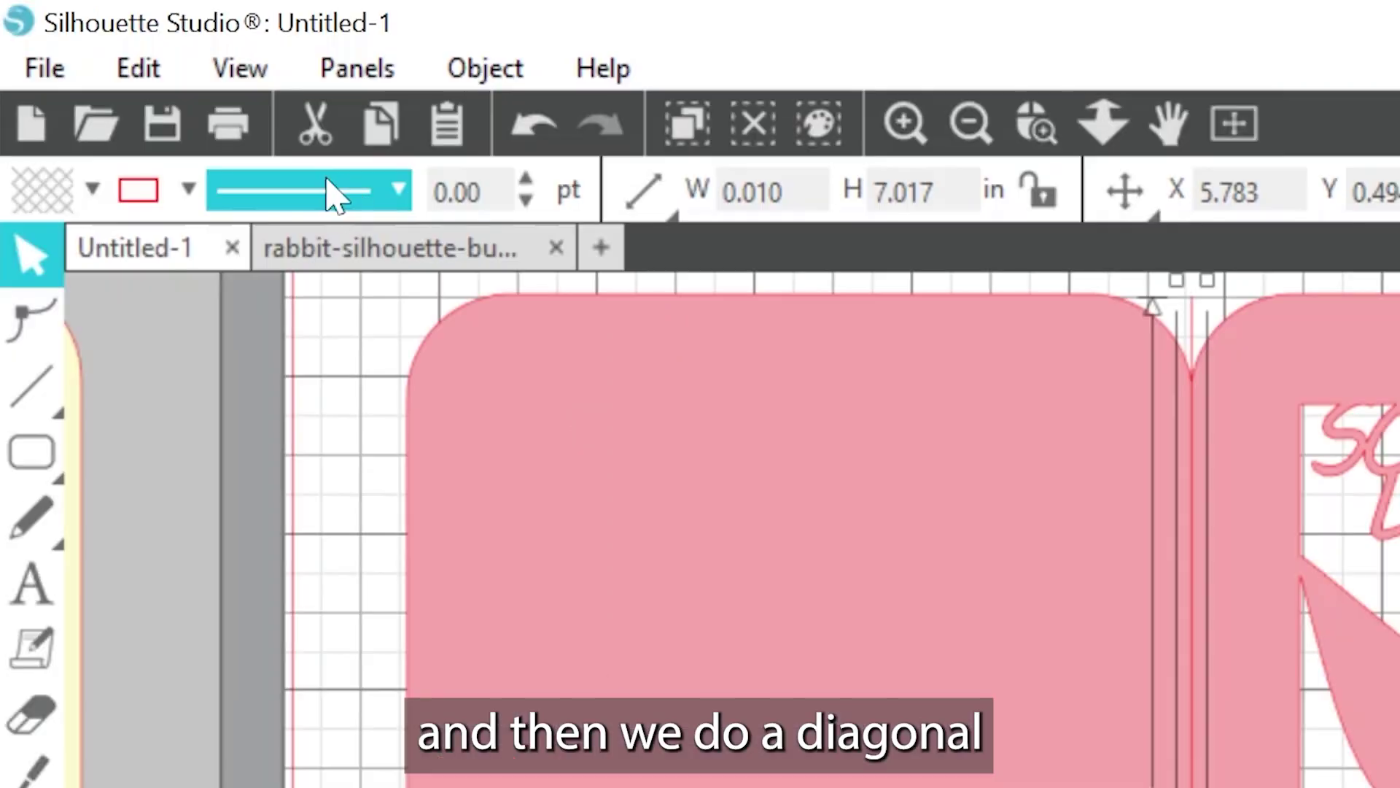
{"action": "left_click", "coordinate": [177, 97]}
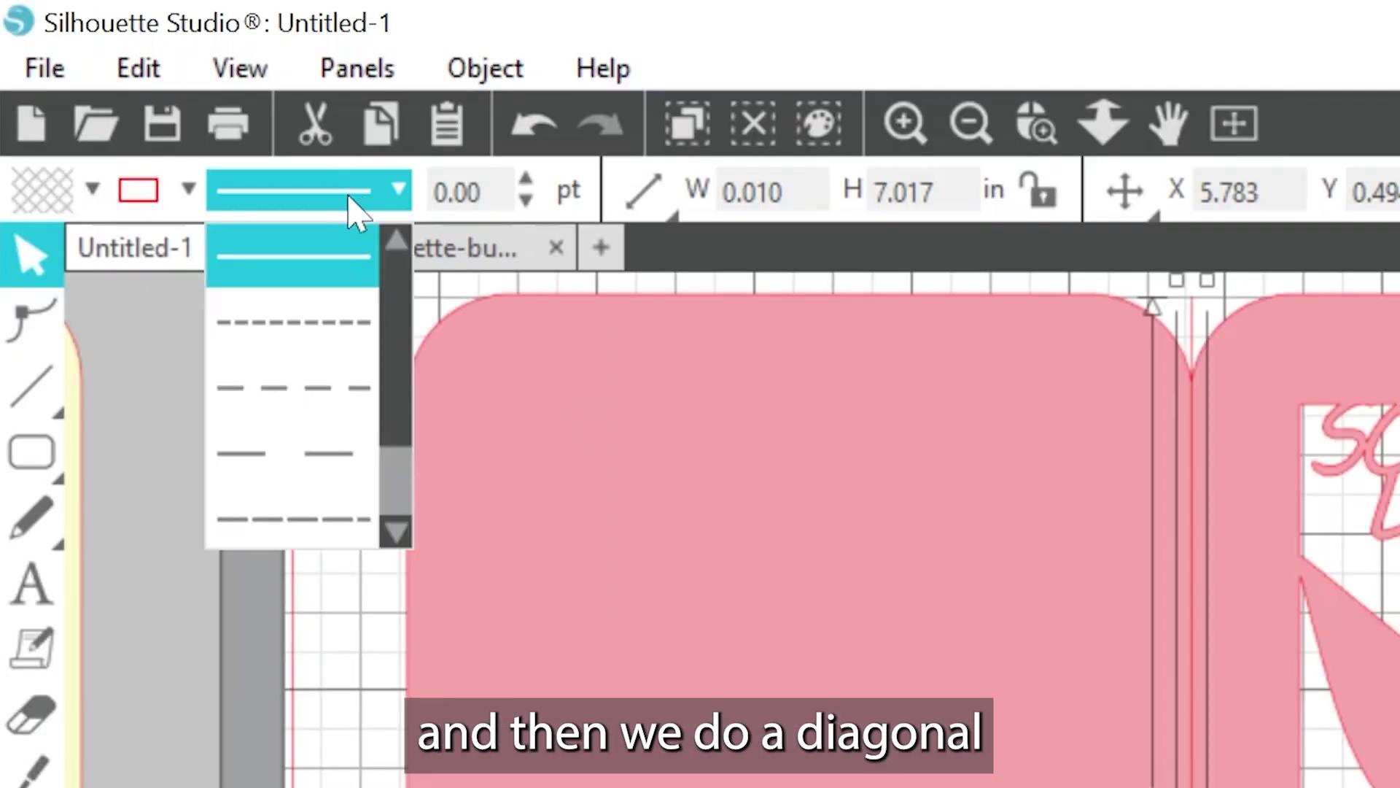
{"action": "left_click", "coordinate": [321, 405]}
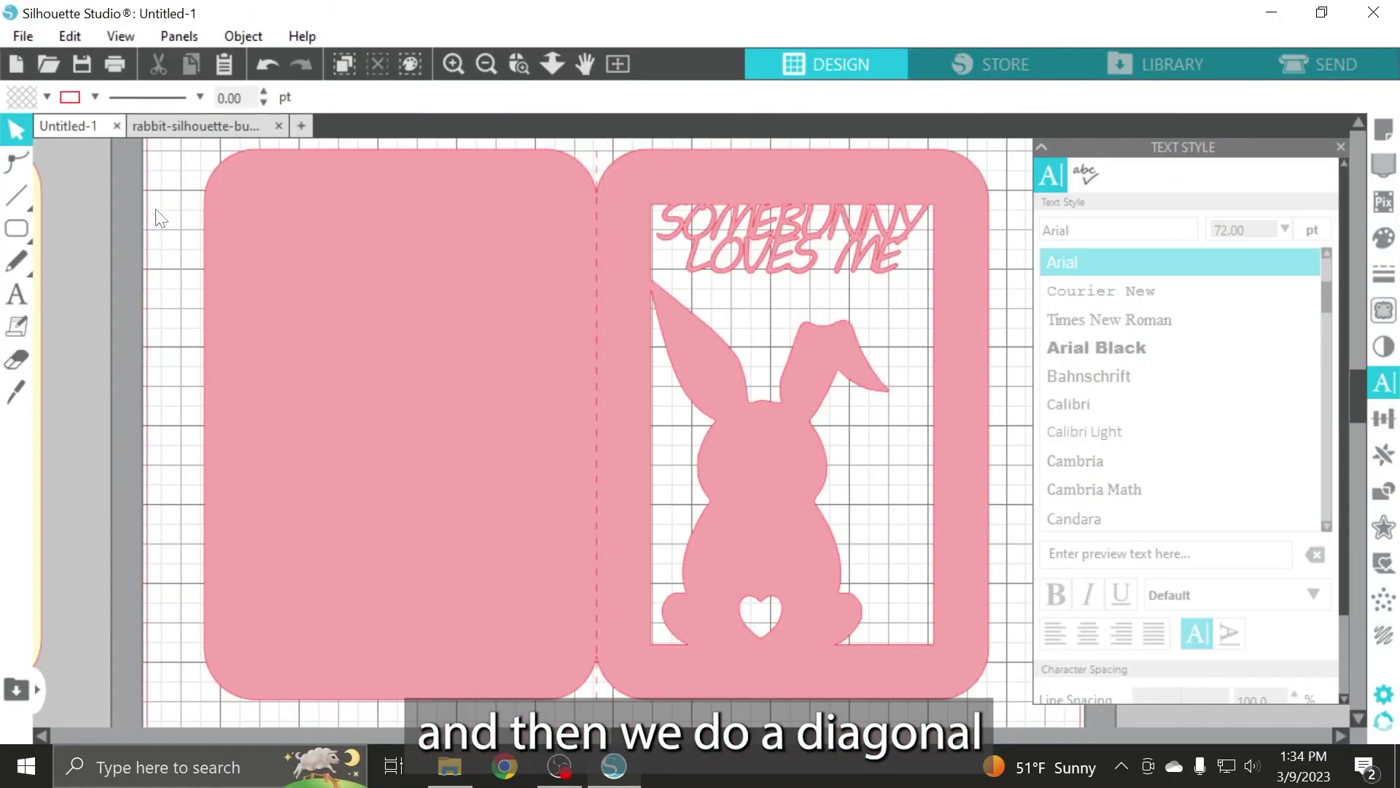
Group the pink card with its dashed fold line and deselect the group.
{"action": "left_click", "coordinate": [879, 564]}
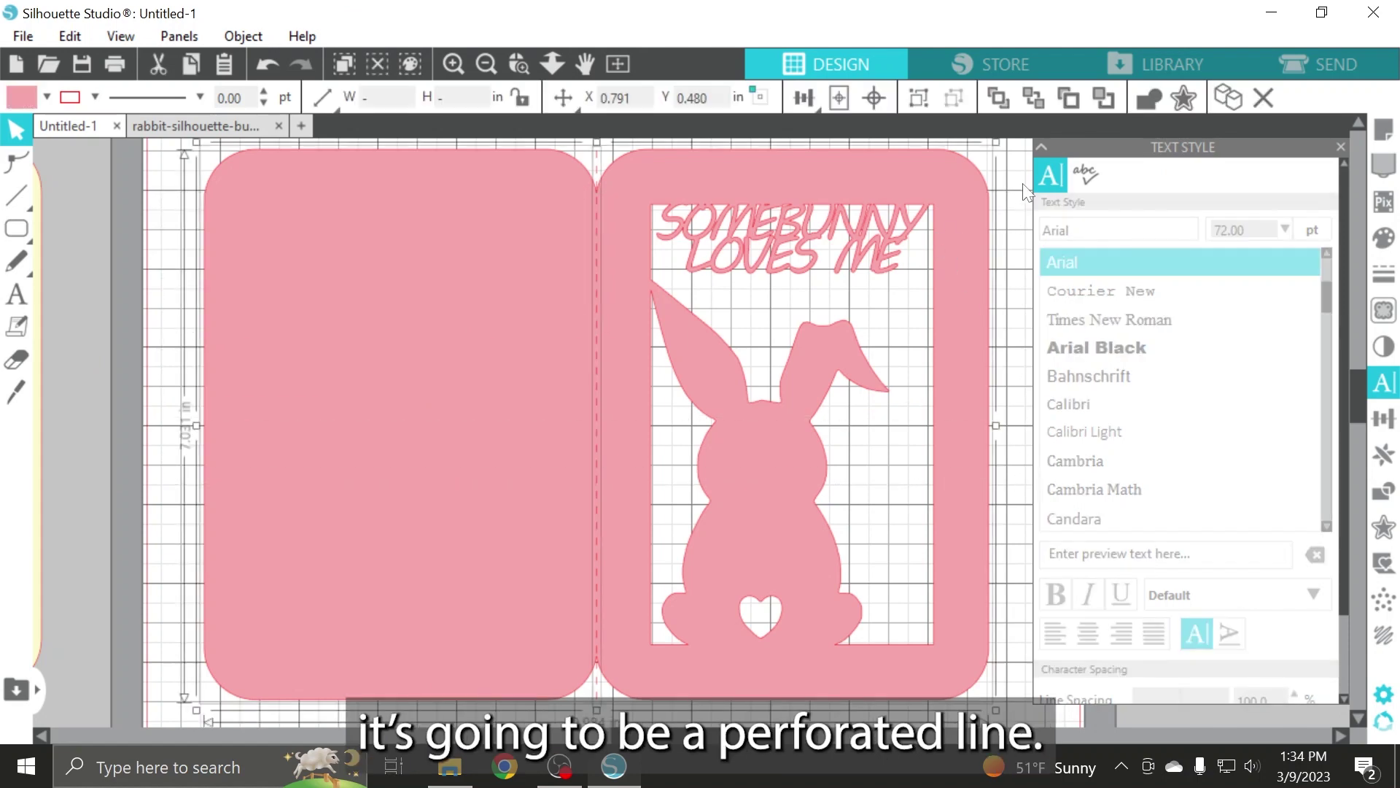
{"action": "left_click", "coordinate": [918, 97]}
{"action": "left_click", "coordinate": [1018, 248]}
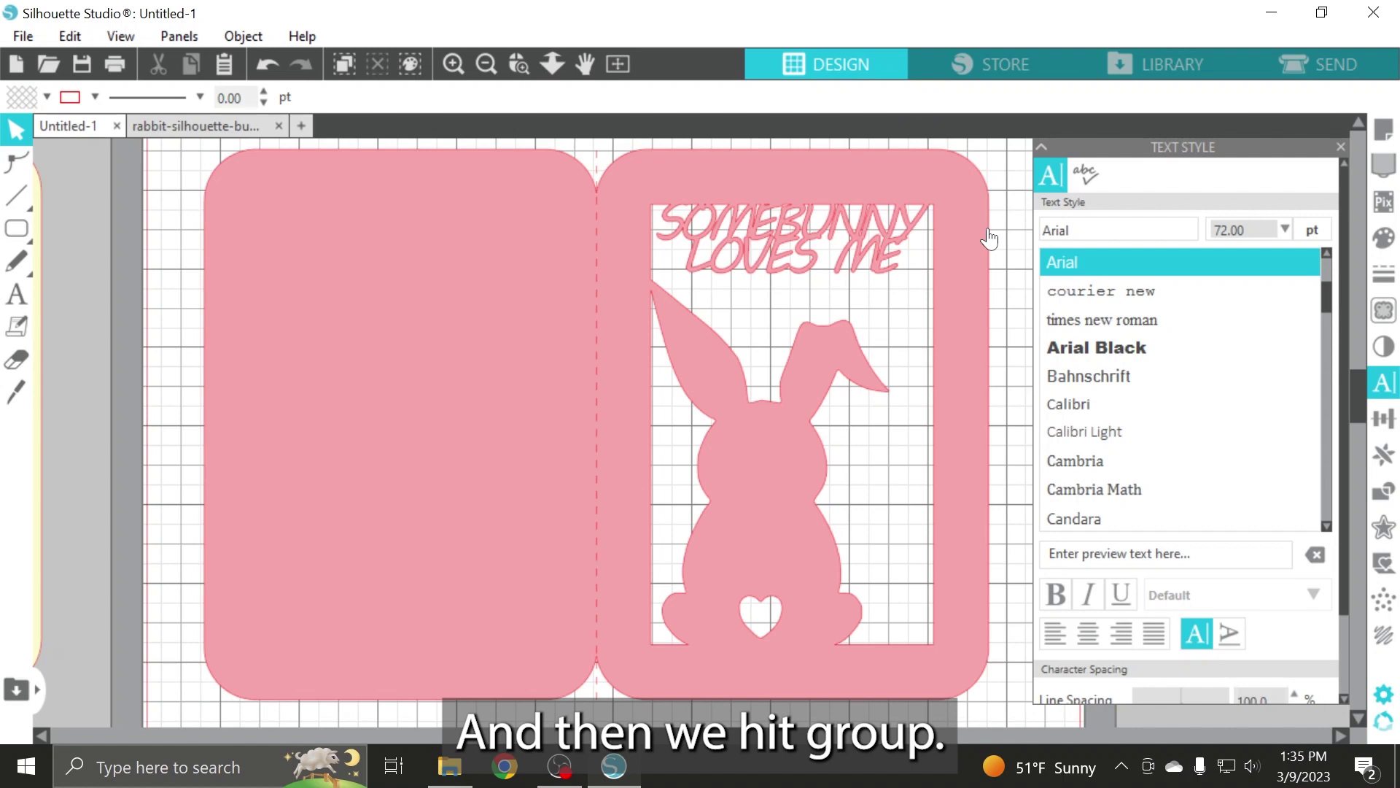
Move the grouped pink card off the mat and place the yellow panel on the mat in its stead.
{"action": "left_click", "coordinate": [477, 62]}
{"action": "left_click", "coordinate": [481, 63]}
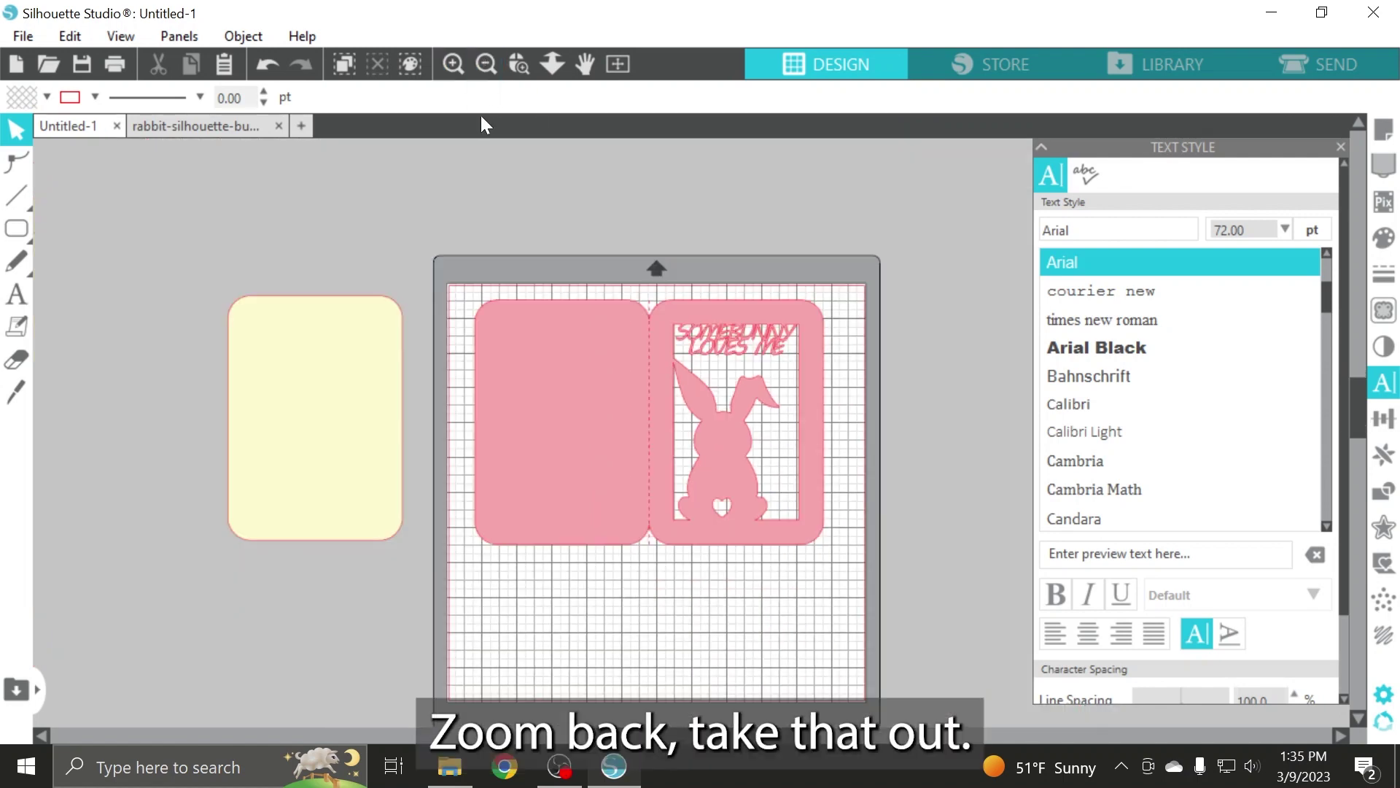
{"action": "left_click_drag", "start_coordinate": [679, 388], "coordinate": [111, 354]}
{"action": "left_click_drag", "start_coordinate": [315, 368], "coordinate": [625, 415]}
{"action": "left_click", "coordinate": [786, 416]}
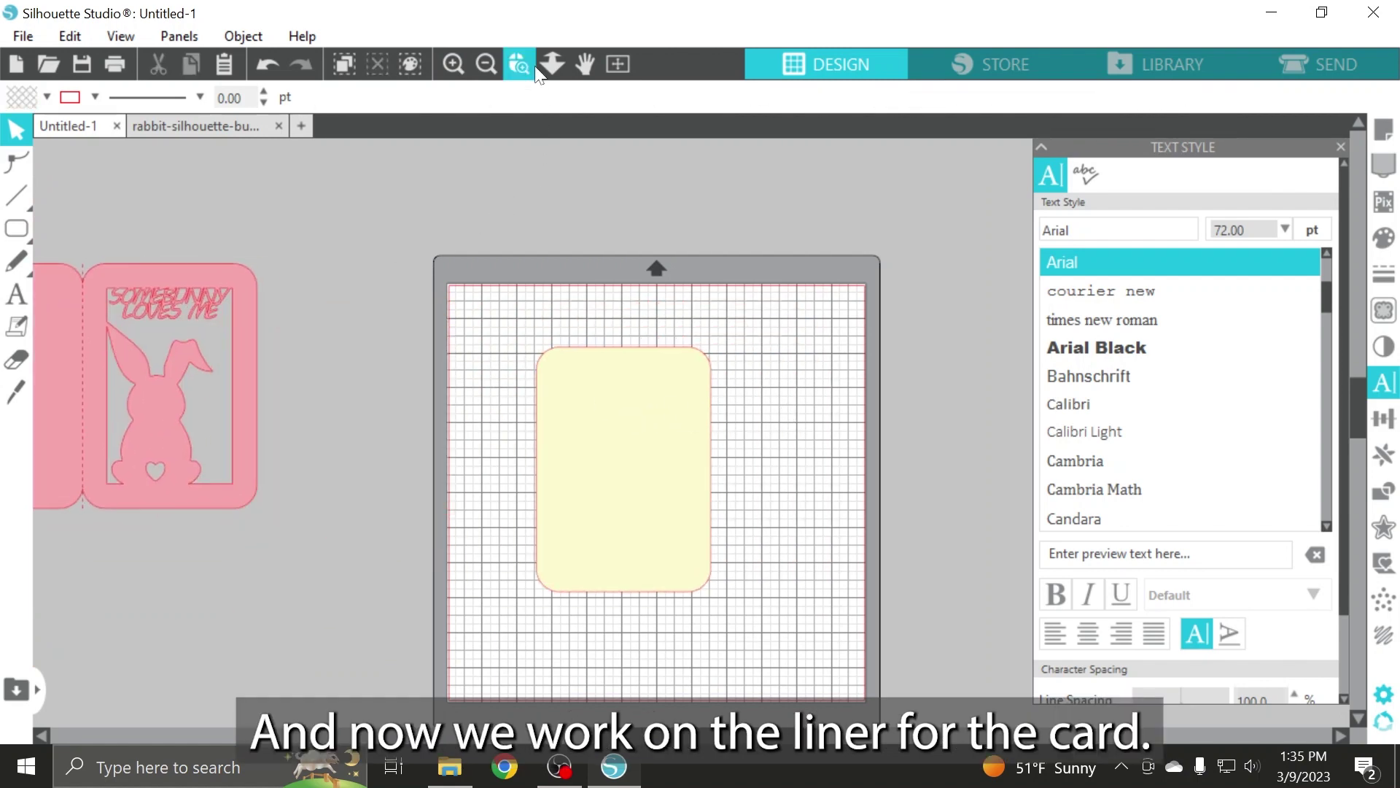
With the Knife in Outline mode and Auto Apply off, slice the yellow liner with a straight vertical line just inside its left edge.
{"action": "left_click", "coordinate": [725, 616]}
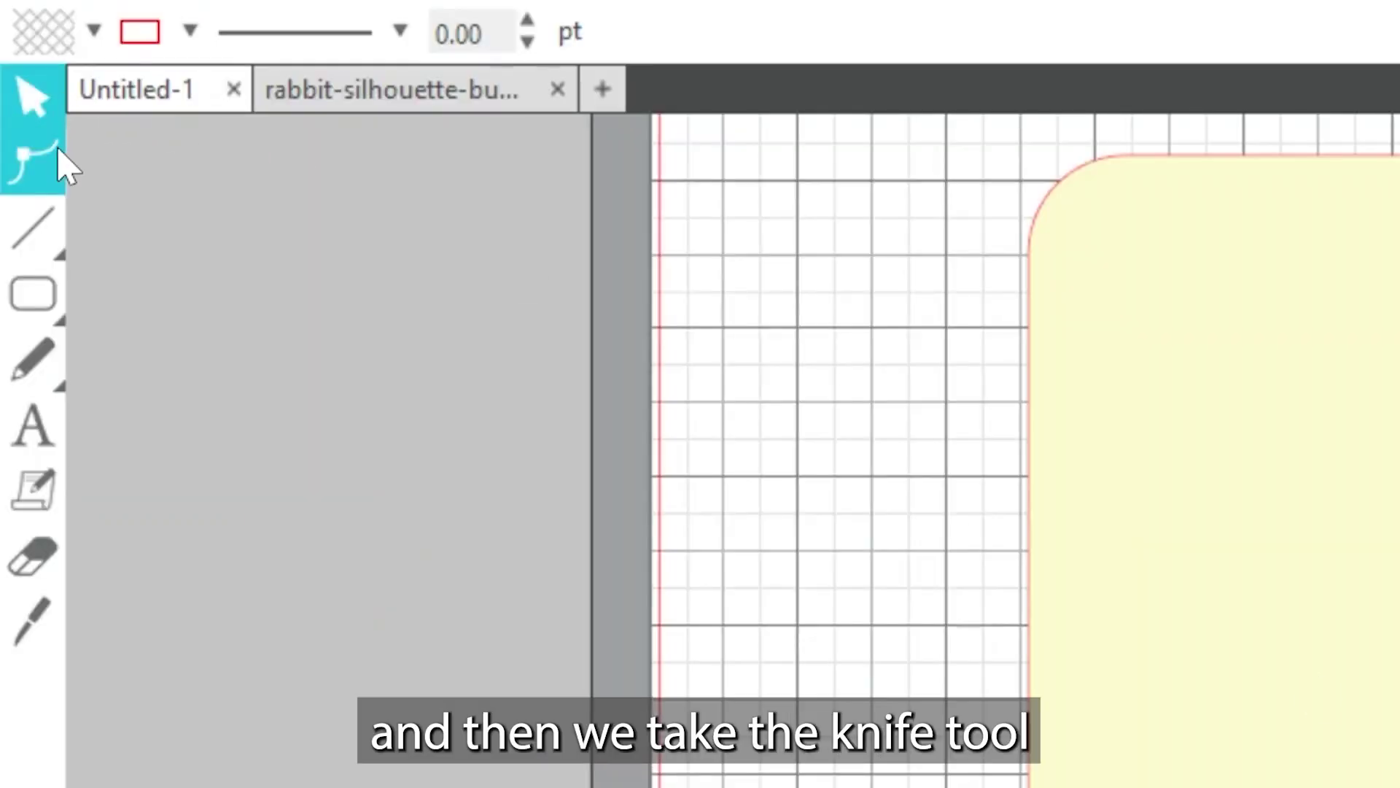
{"action": "left_click", "coordinate": [31, 624]}
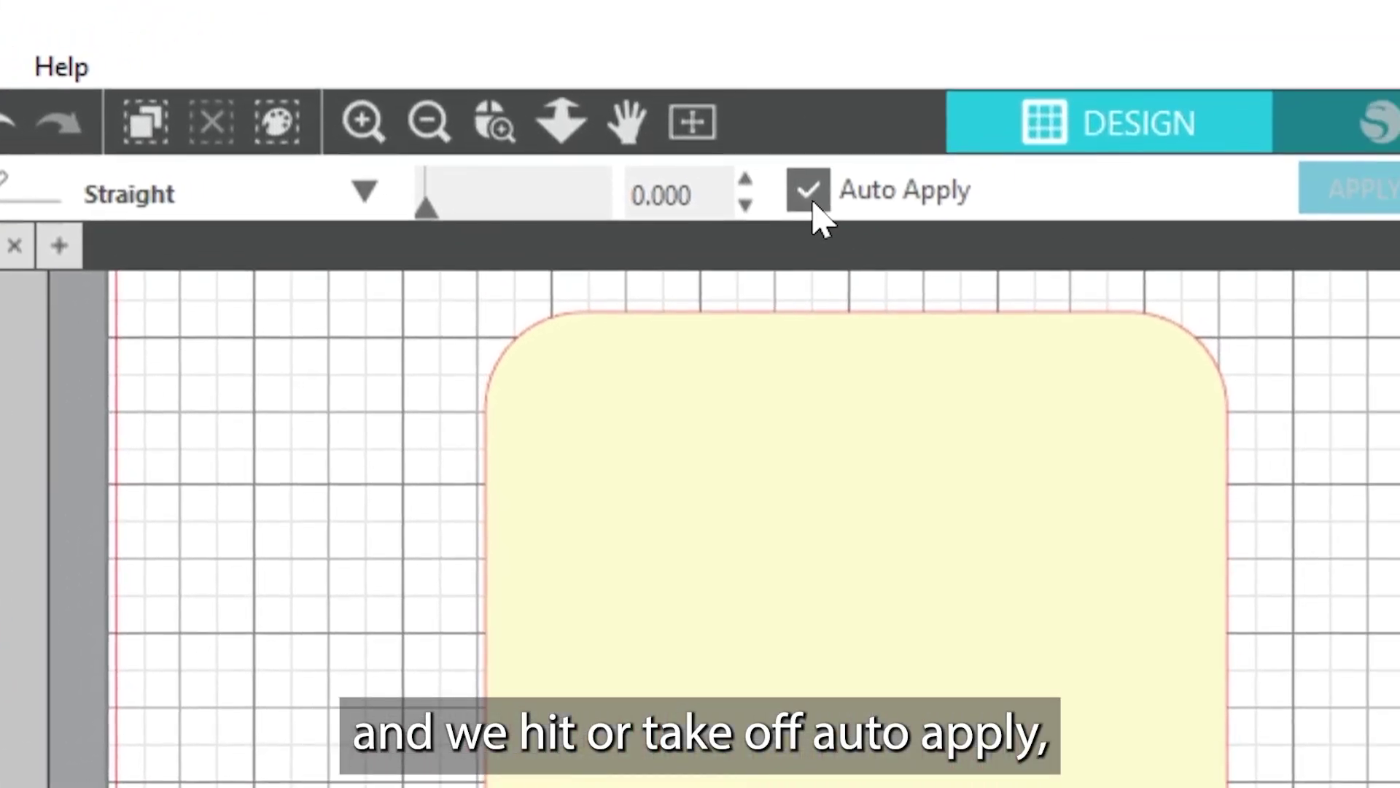
{"action": "left_click", "coordinate": [813, 204]}
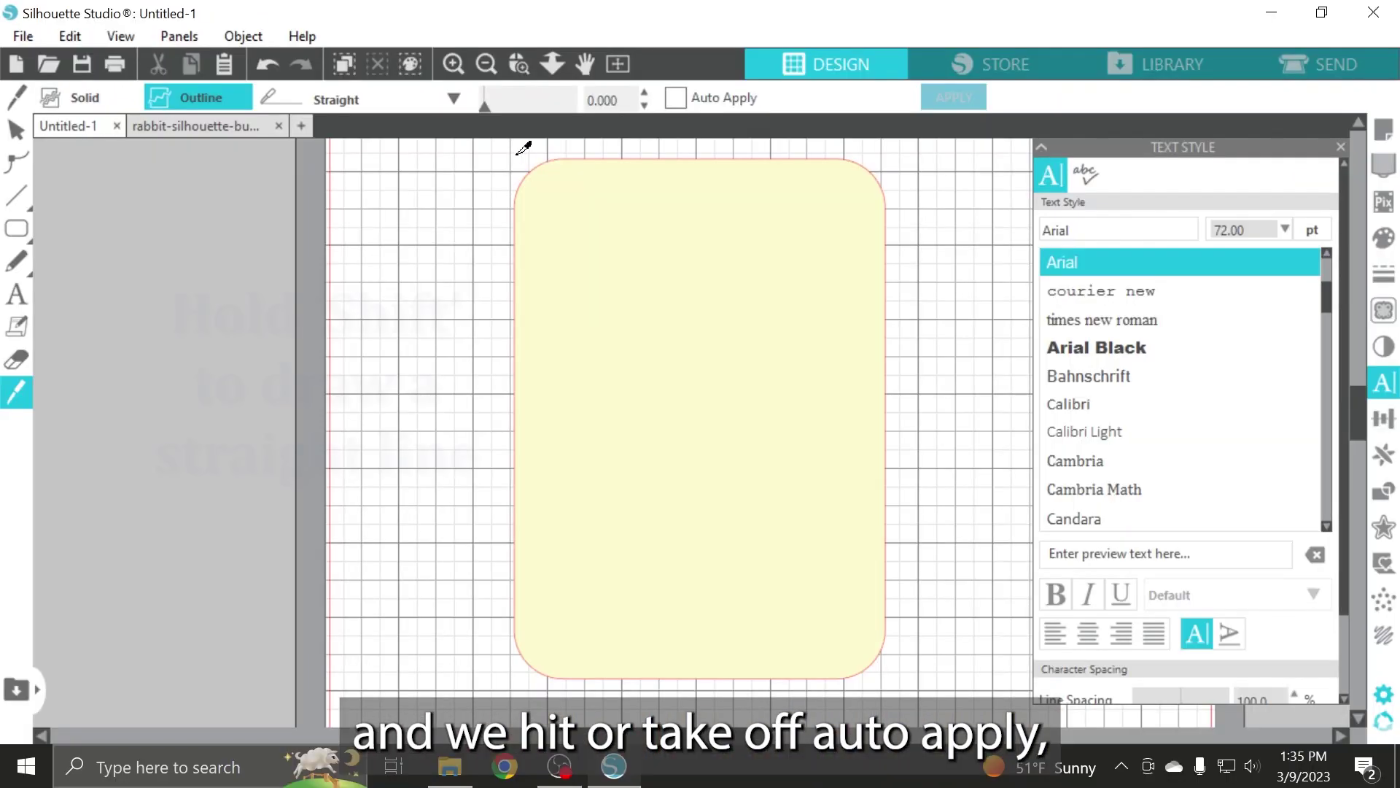
{"action": "mouse_move", "coordinate": [528, 148]}
{"action": "left_mouse_down"}
{"action": "mouse_move", "coordinate": [522, 453]}
{"action": "mouse_move", "coordinate": [537, 589]}
{"action": "left_mouse_up"}
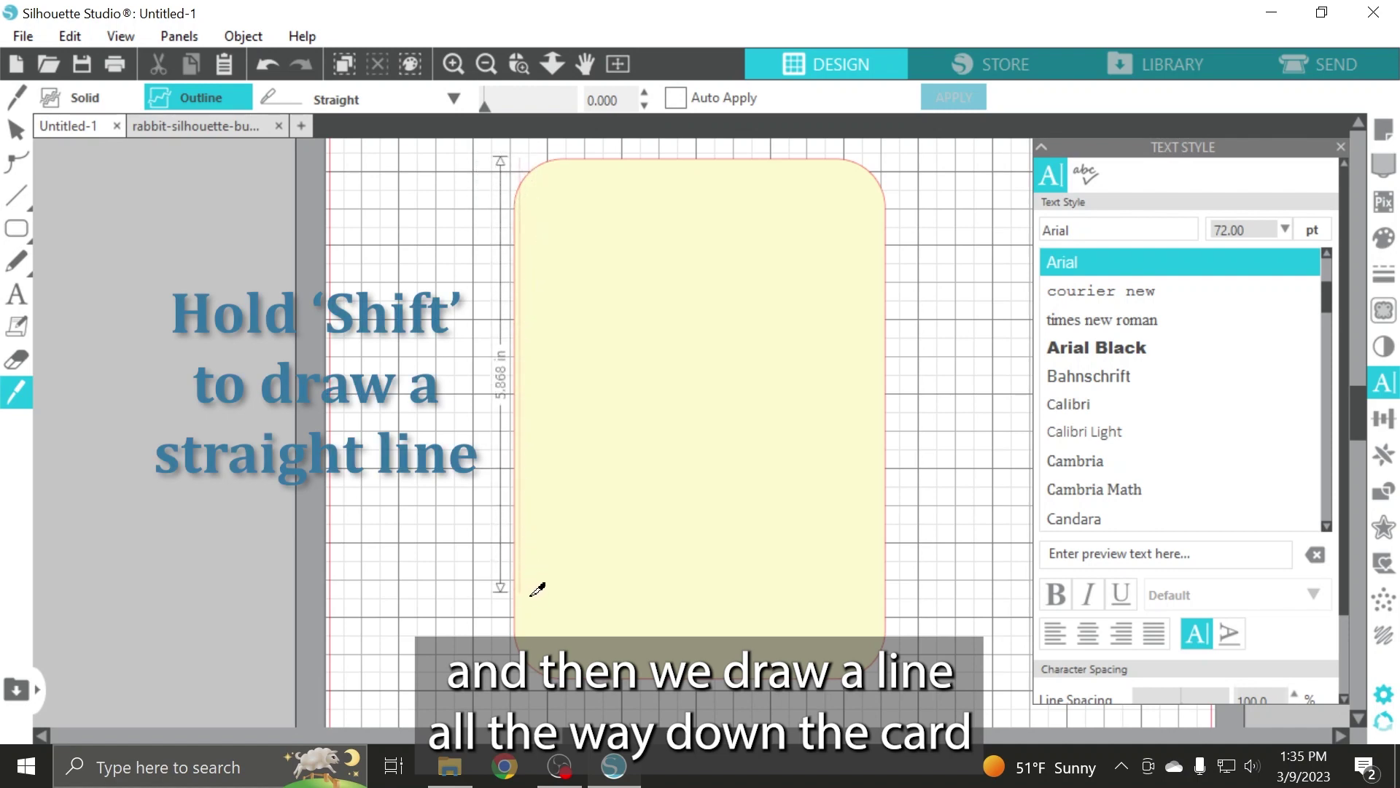
{"action": "left_click_drag", "start_coordinate": [540, 647], "coordinate": [541, 667]}
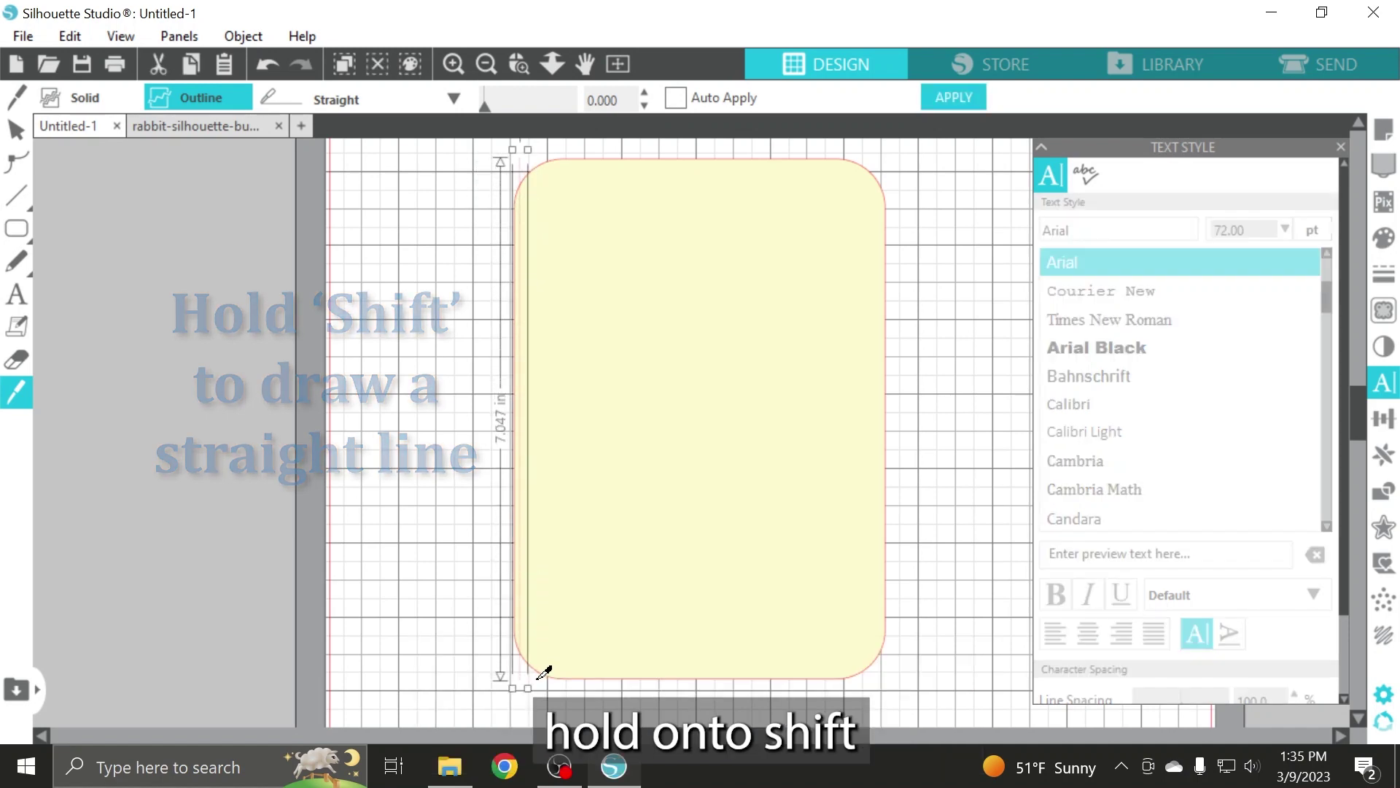
{"action": "left_click", "coordinate": [967, 98]}
Delete the narrow strip sliced from the yellow liner's left edge.
{"action": "left_click", "coordinate": [16, 129]}
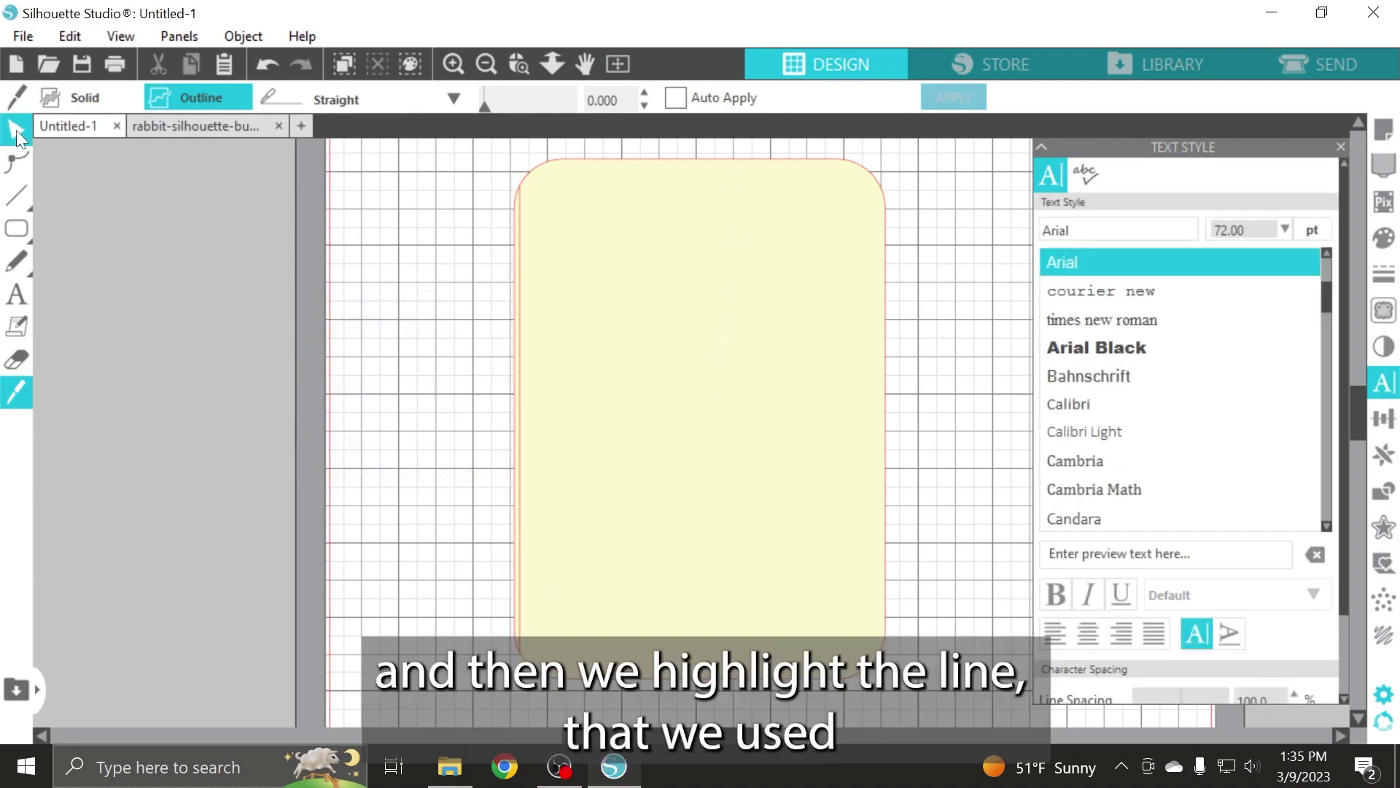
{"action": "left_click", "coordinate": [513, 251]}
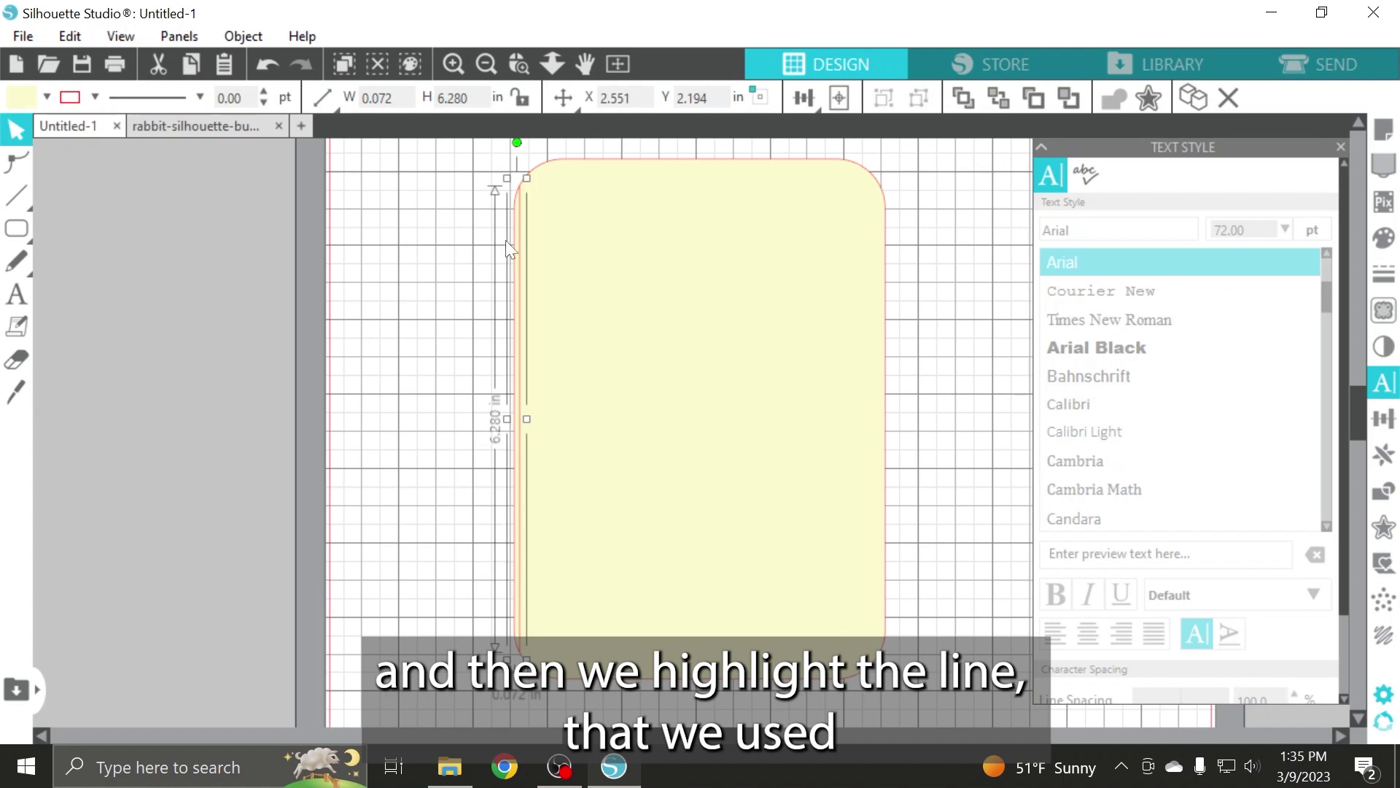
{"action": "key", "text": "Delete"}
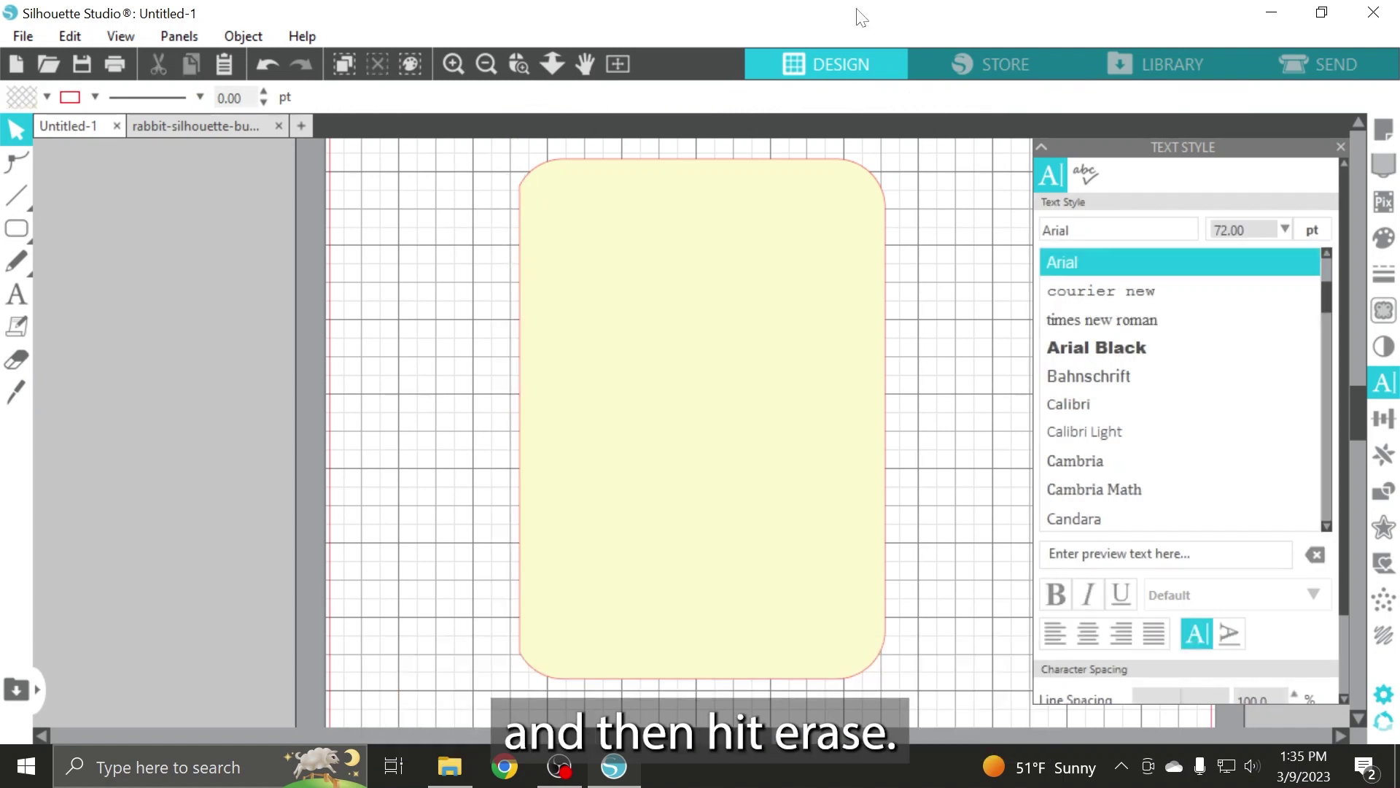
Move the pink folding card back onto the mat and place the trimmed yellow liner behind its rabbit front panel.
{"action": "left_click", "coordinate": [609, 68]}
{"action": "left_click_drag", "start_coordinate": [654, 329], "coordinate": [372, 459]}
{"action": "left_click", "coordinate": [272, 292]}
{"action": "left_click_drag", "start_coordinate": [271, 292], "coordinate": [868, 349]}
{"action": "left_click", "coordinate": [612, 519]}
{"action": "left_click_drag", "start_coordinate": [463, 547], "coordinate": [865, 400]}
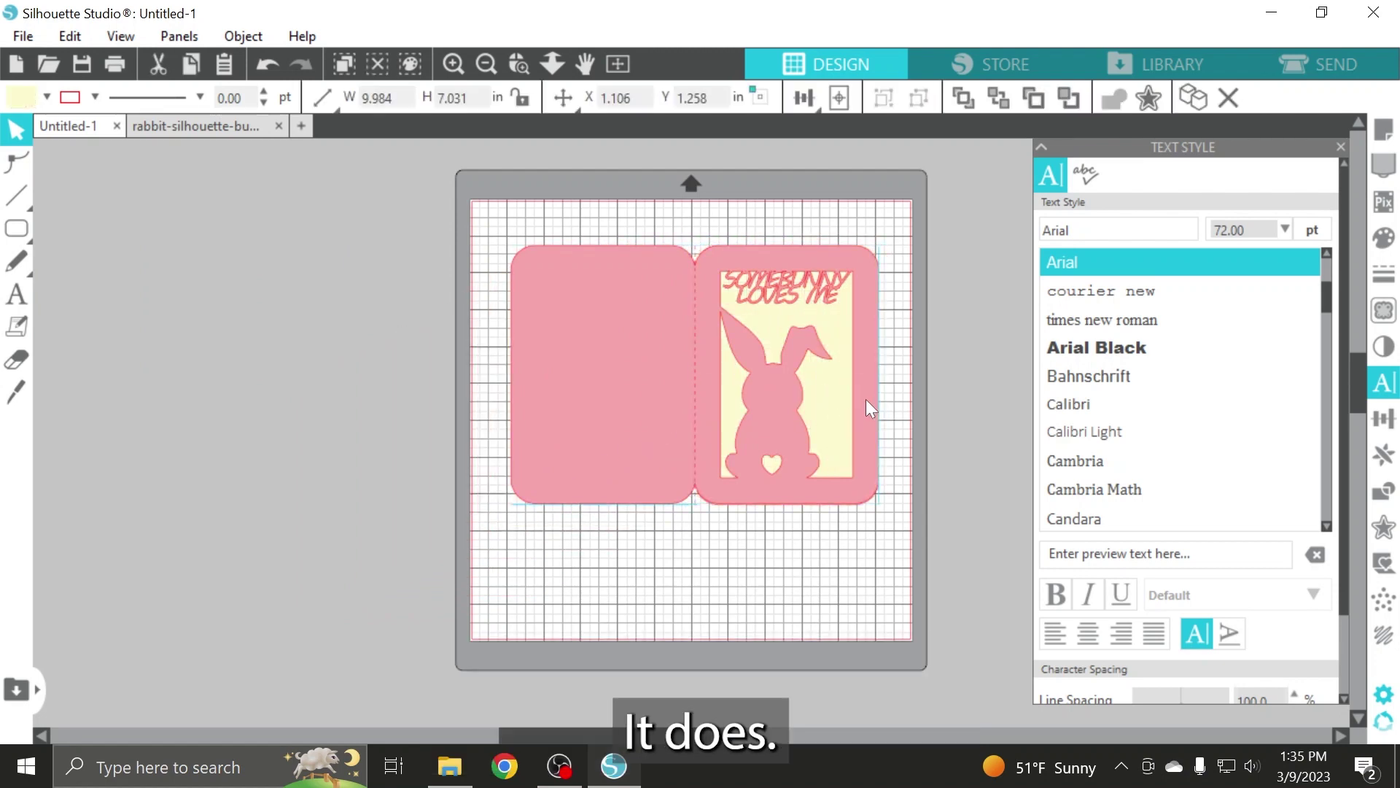
Change the pink card's fill color to white and deselect it.
{"action": "left_click", "coordinate": [579, 420]}
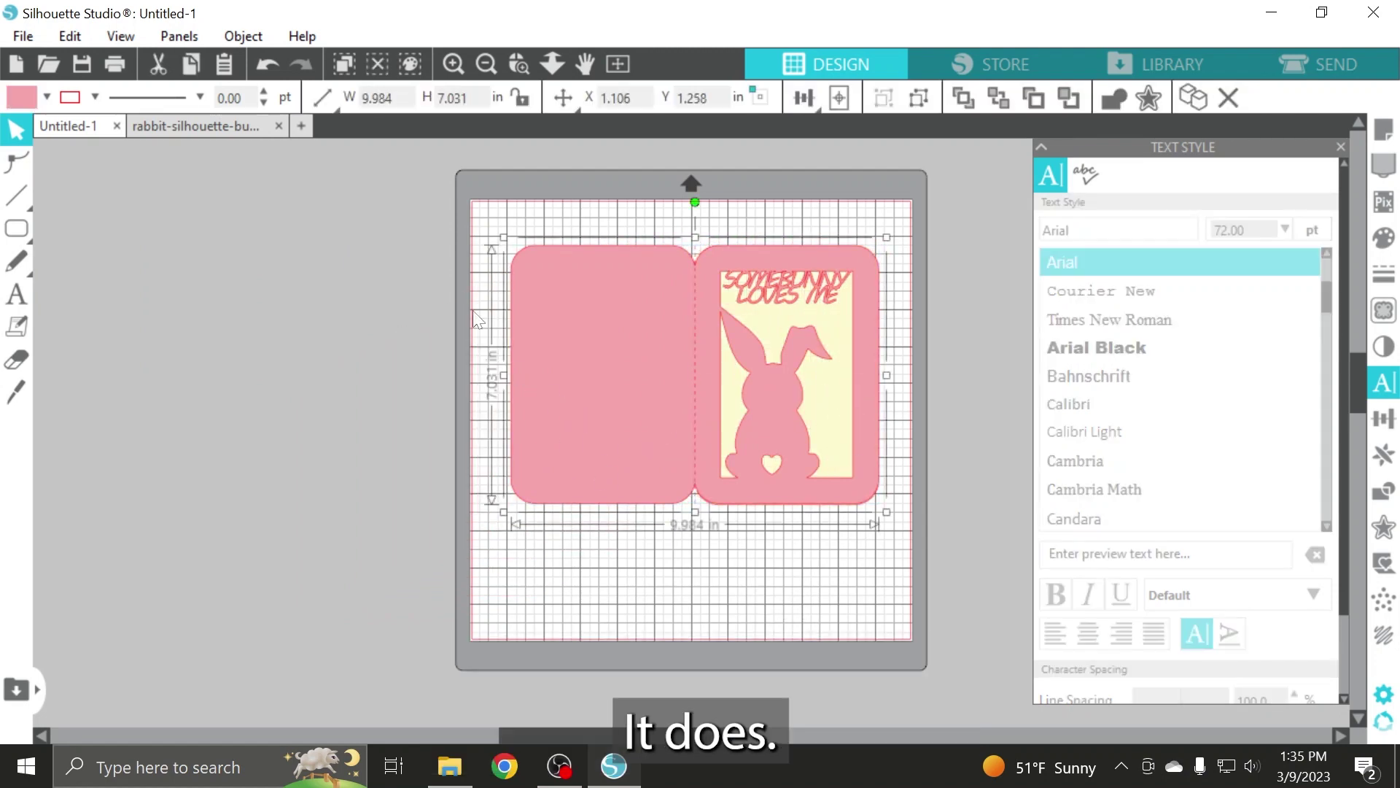
{"action": "left_click", "coordinate": [45, 98]}
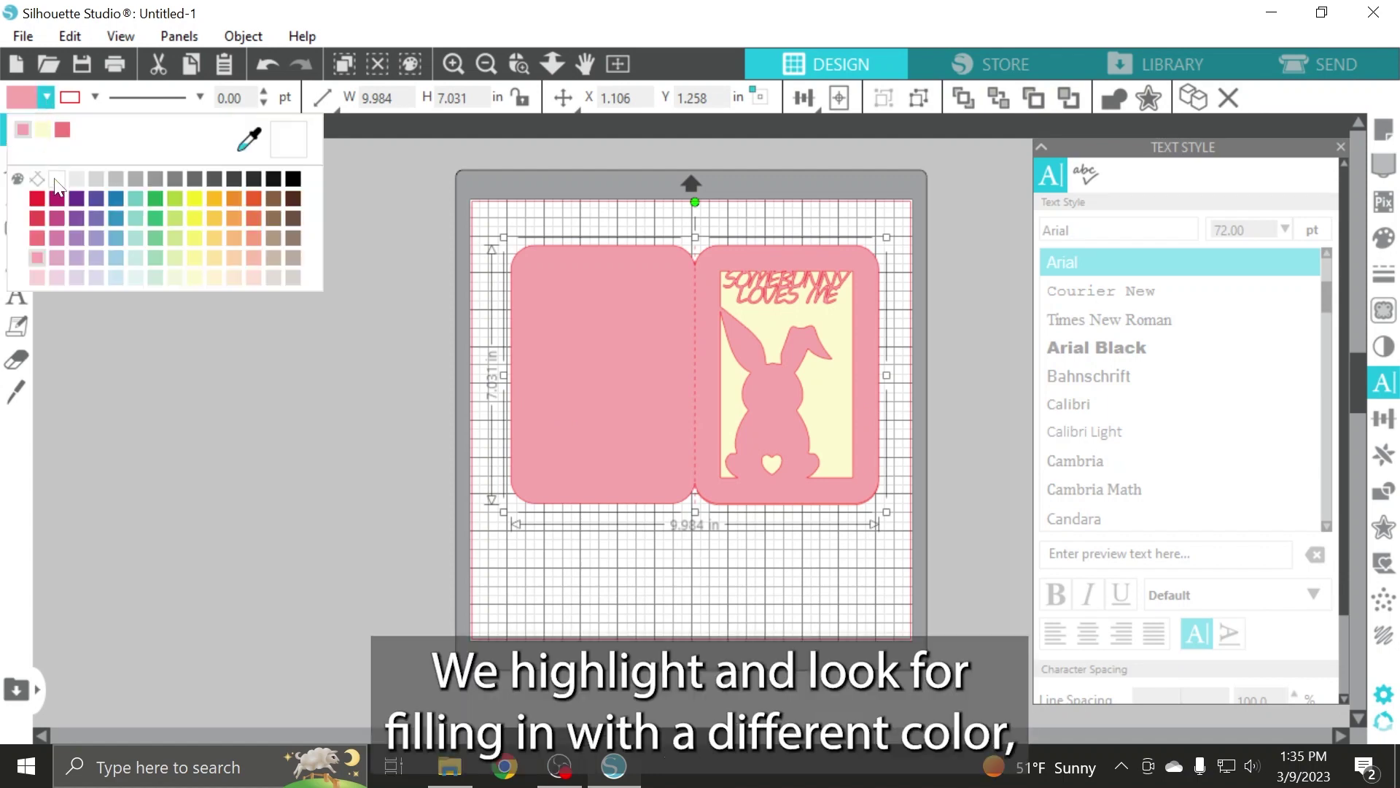
{"action": "left_click", "coordinate": [108, 207]}
{"action": "left_click", "coordinate": [567, 610]}
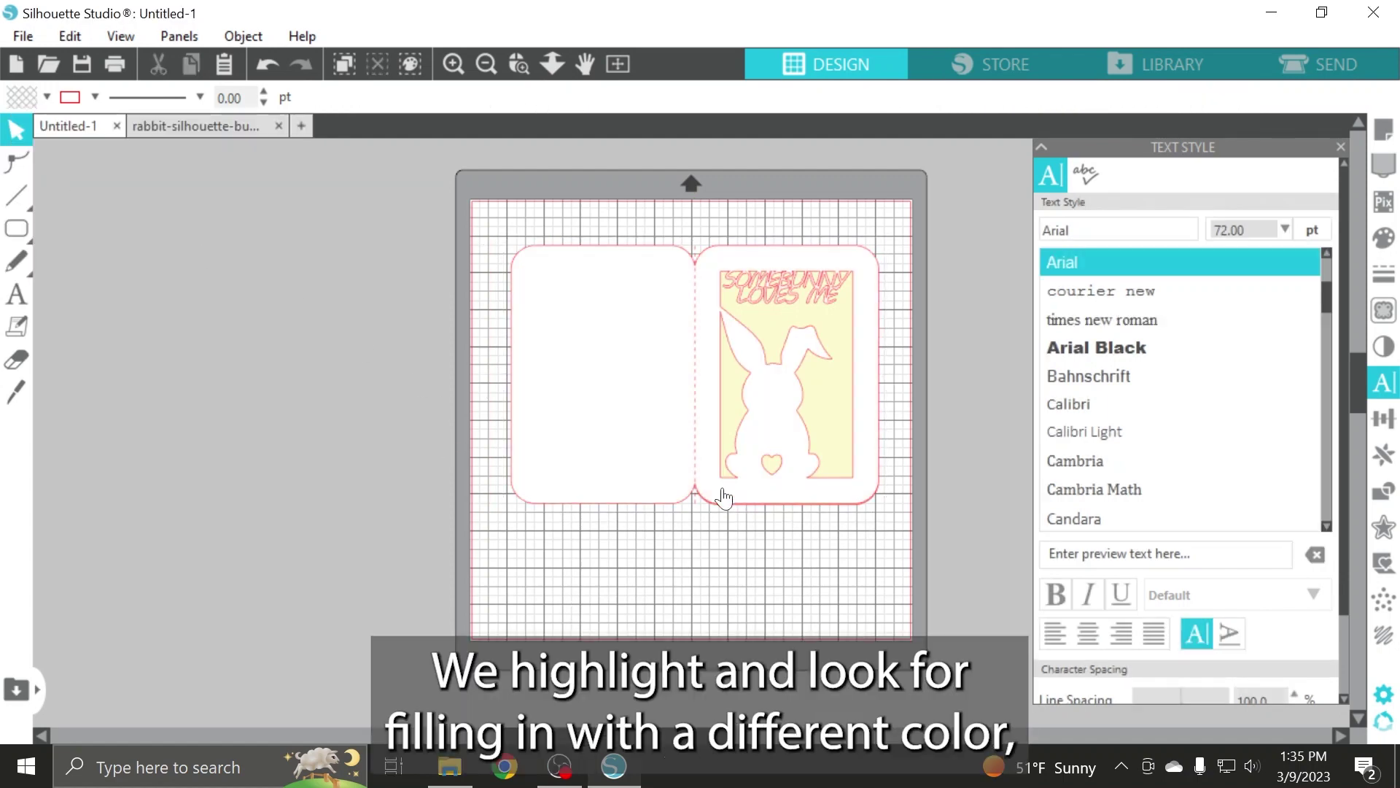
Change the yellow liner's fill color to red.
{"action": "left_click", "coordinate": [819, 411]}
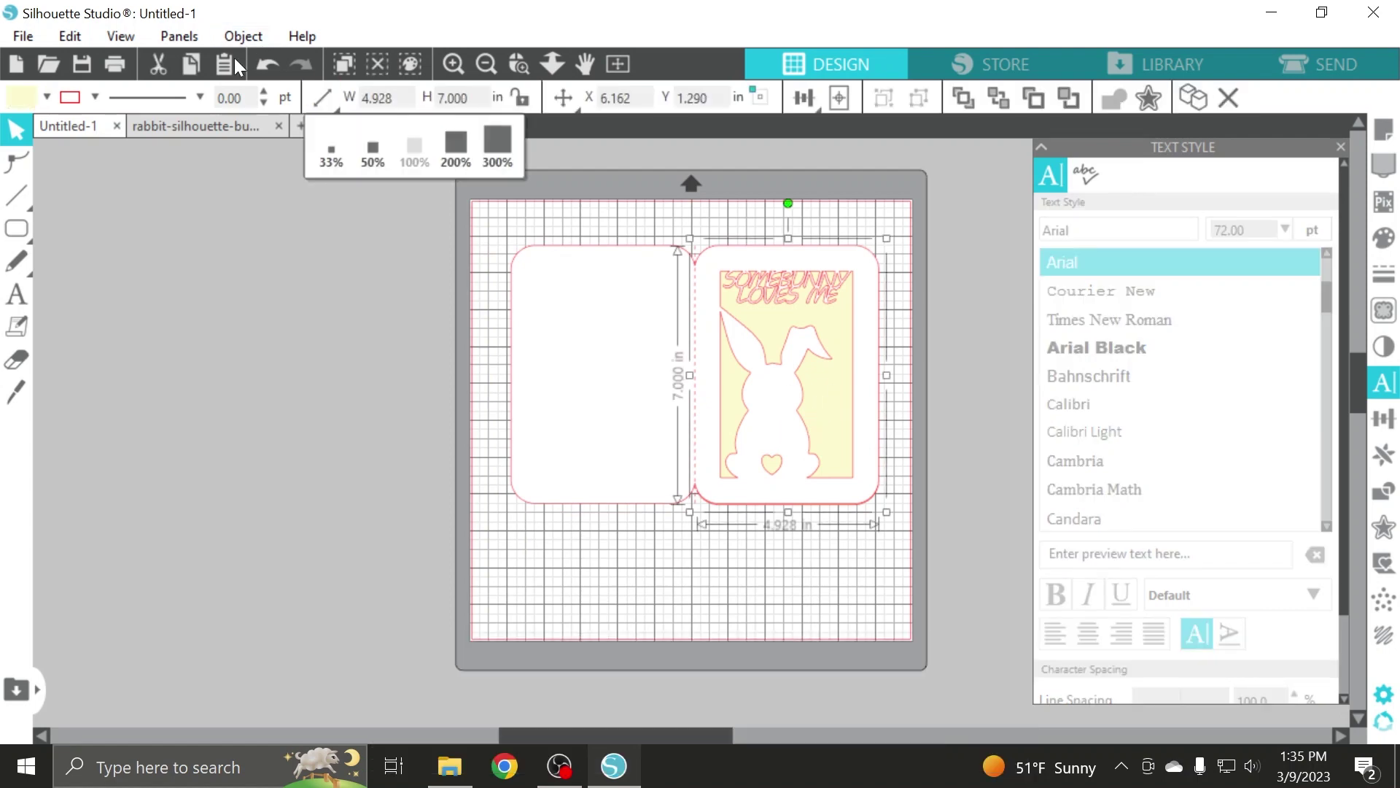
{"action": "left_click", "coordinate": [42, 100]}
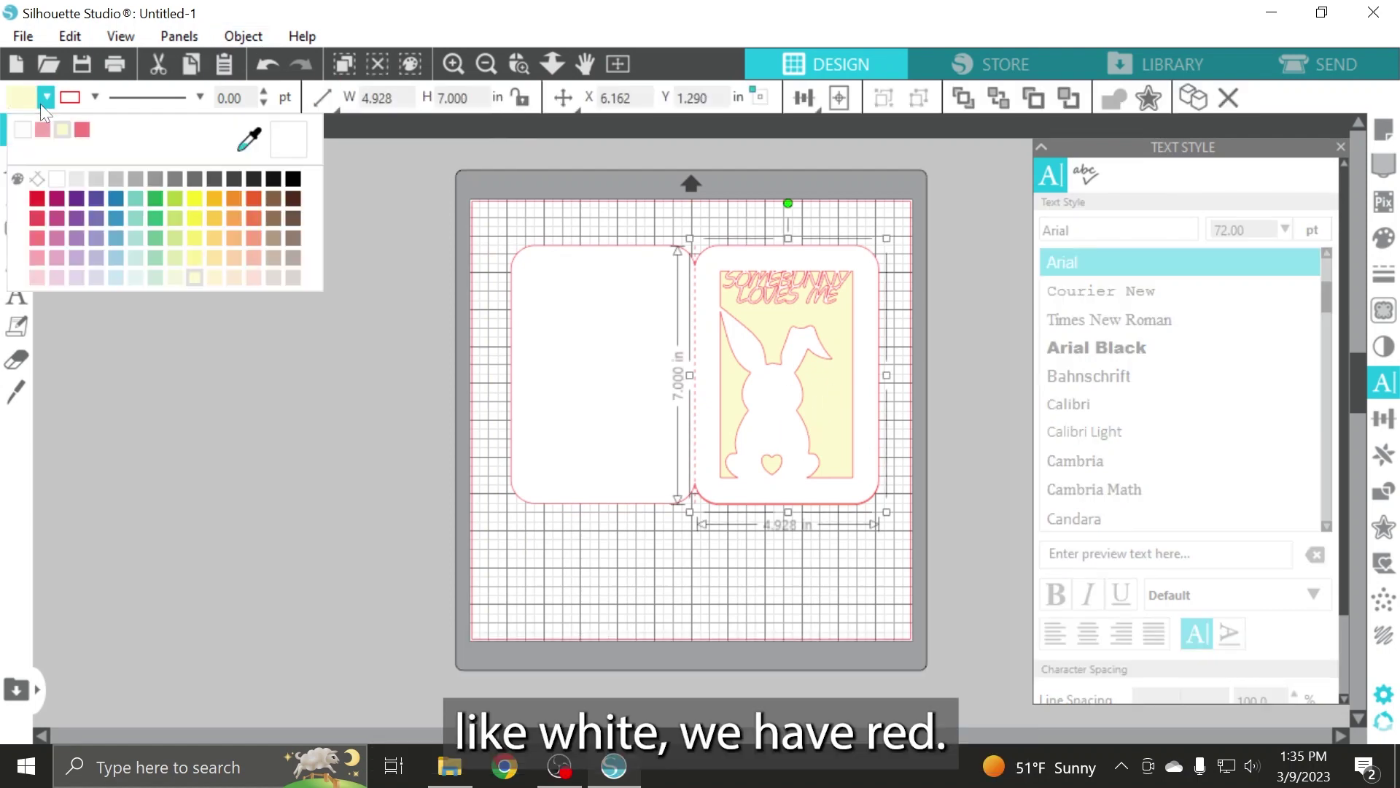
{"action": "left_click", "coordinate": [41, 203]}
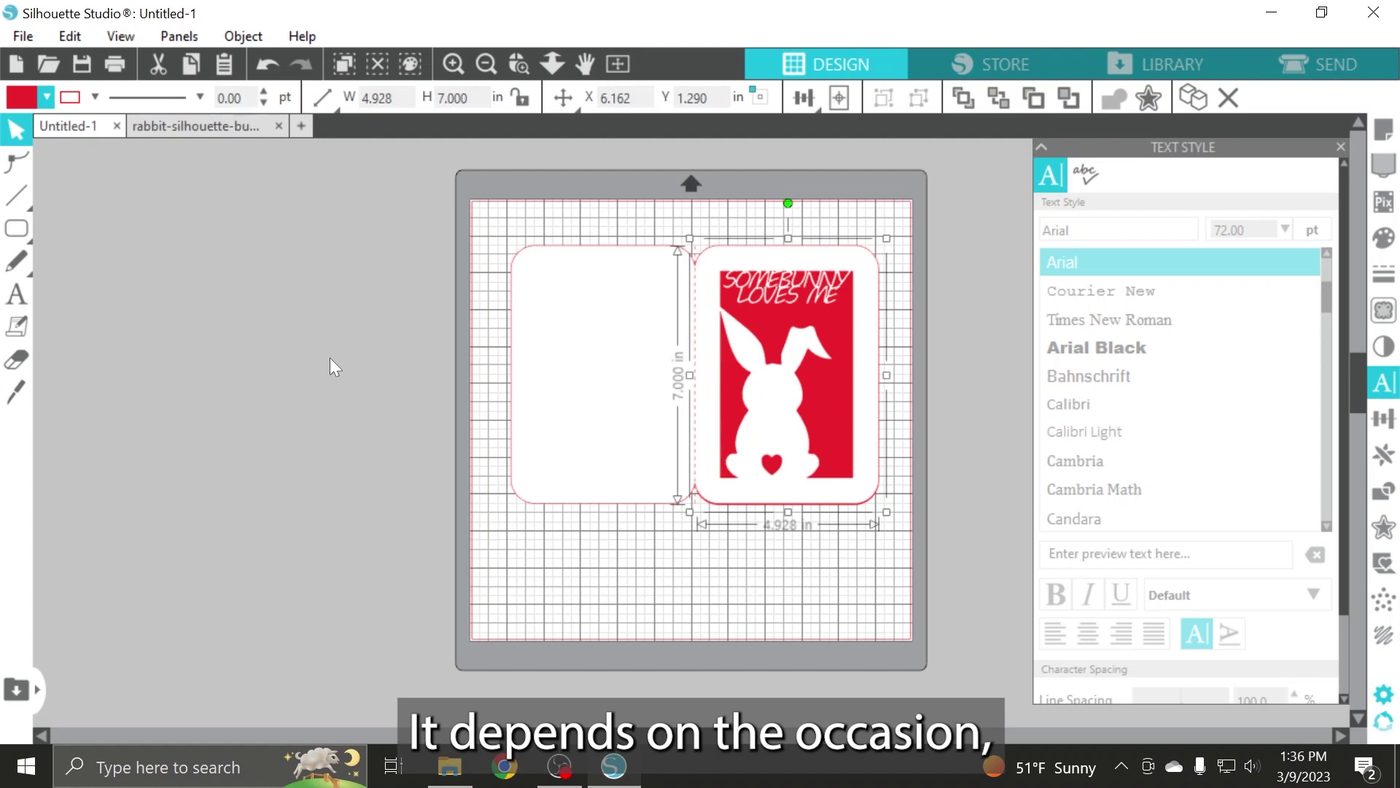
{"action": "left_click", "coordinate": [570, 413], "text": "shift"}
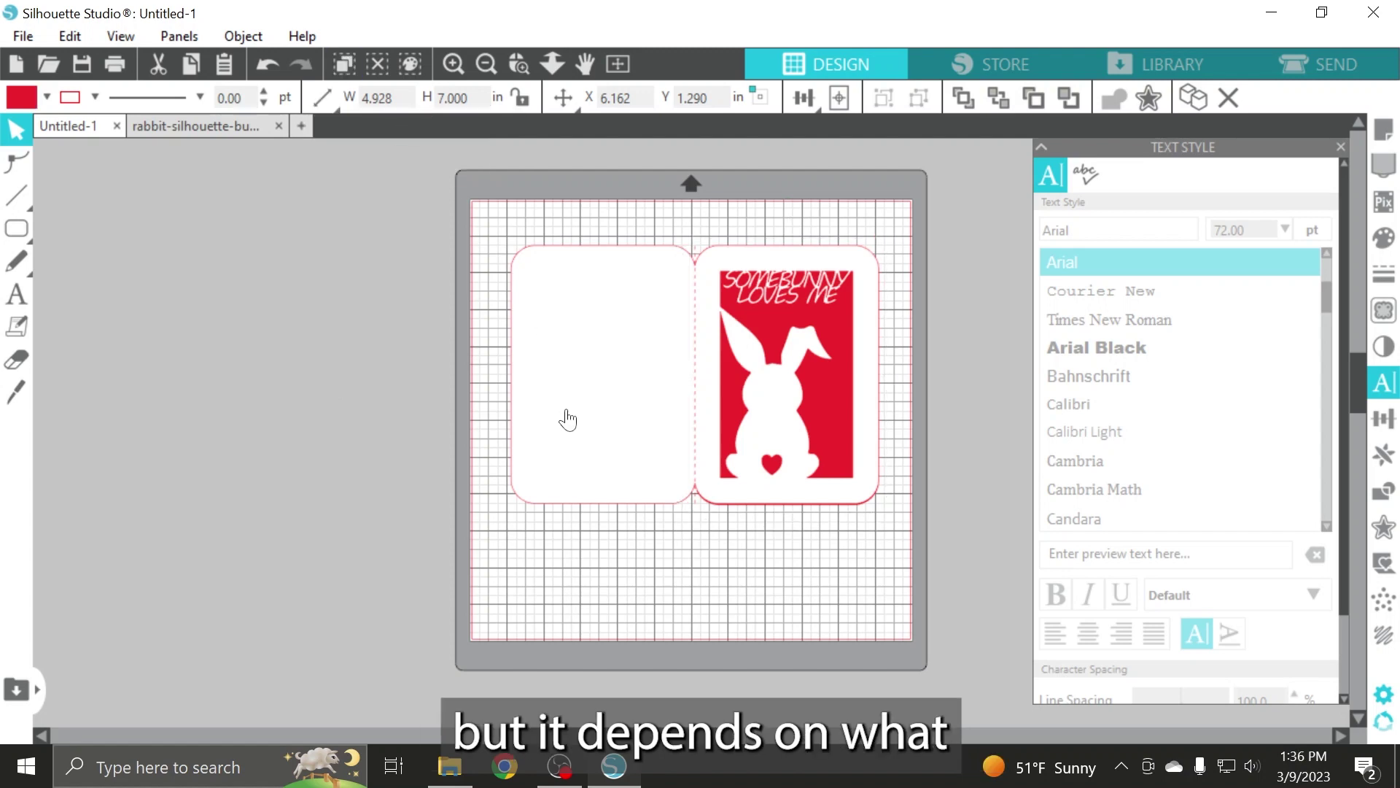
Change the red liner's fill color to the palest green and deselect everything, keeping the card white.
{"action": "left_click", "coordinate": [804, 431]}
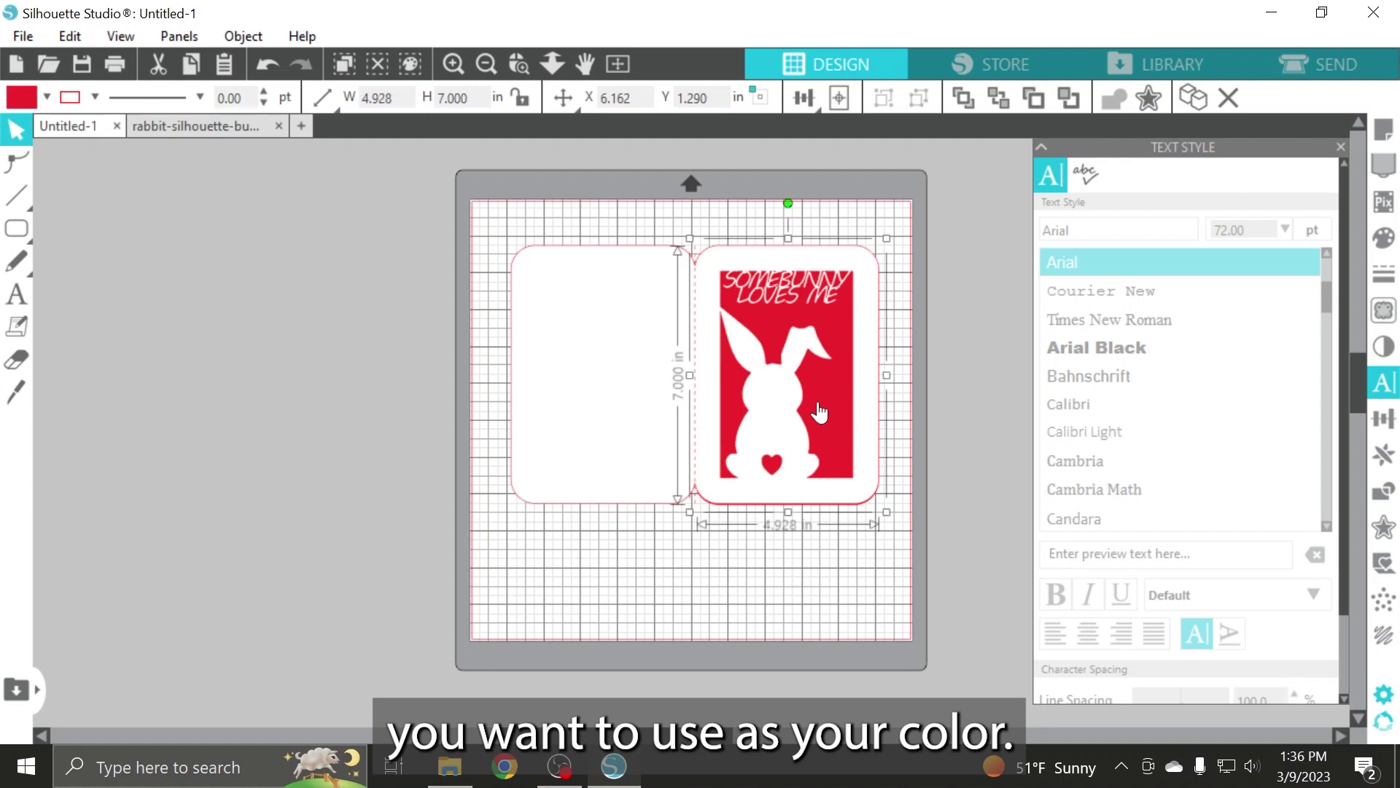
{"action": "left_click", "coordinate": [46, 97]}
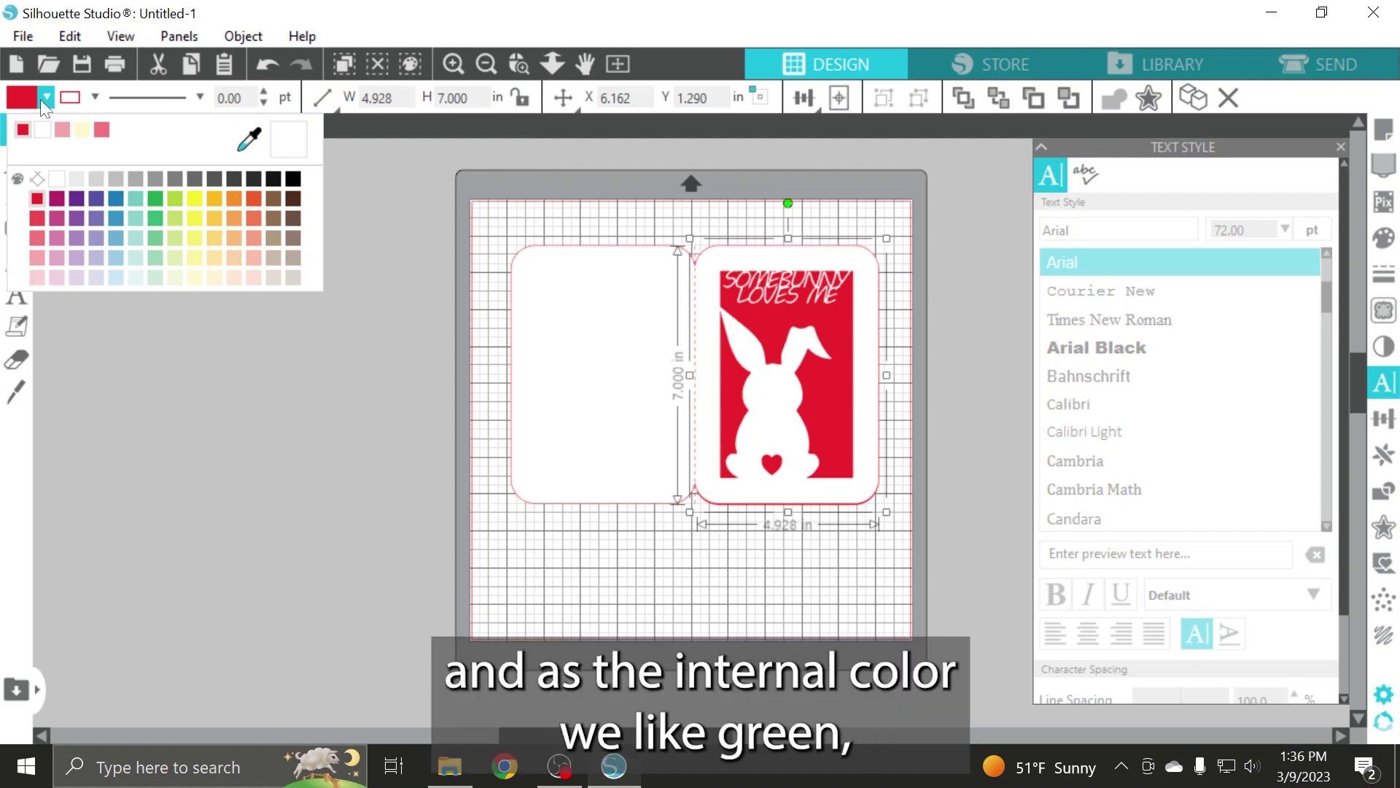
{"action": "left_click", "coordinate": [155, 276]}
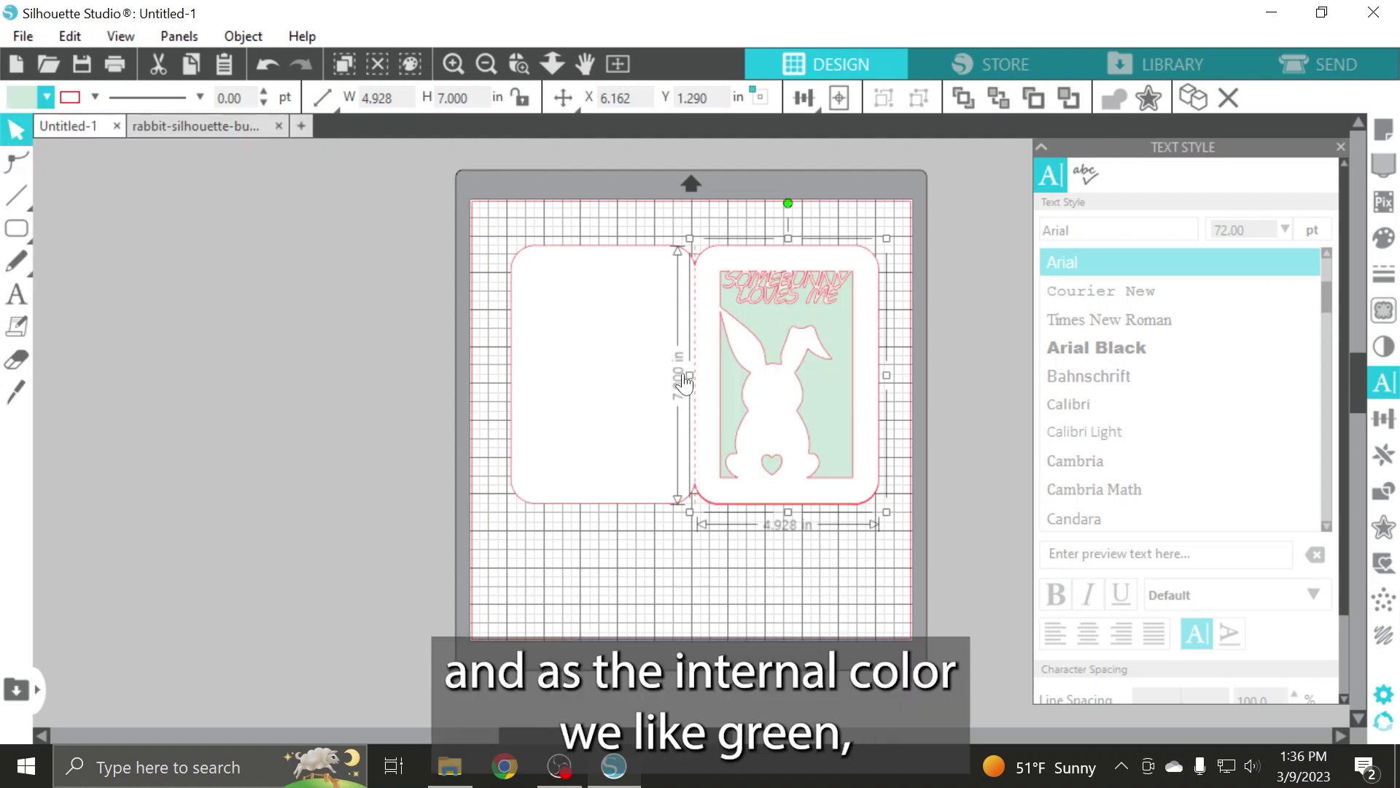
{"action": "left_click", "coordinate": [650, 381], "text": "shift"}
{"action": "left_click", "coordinate": [46, 97]}
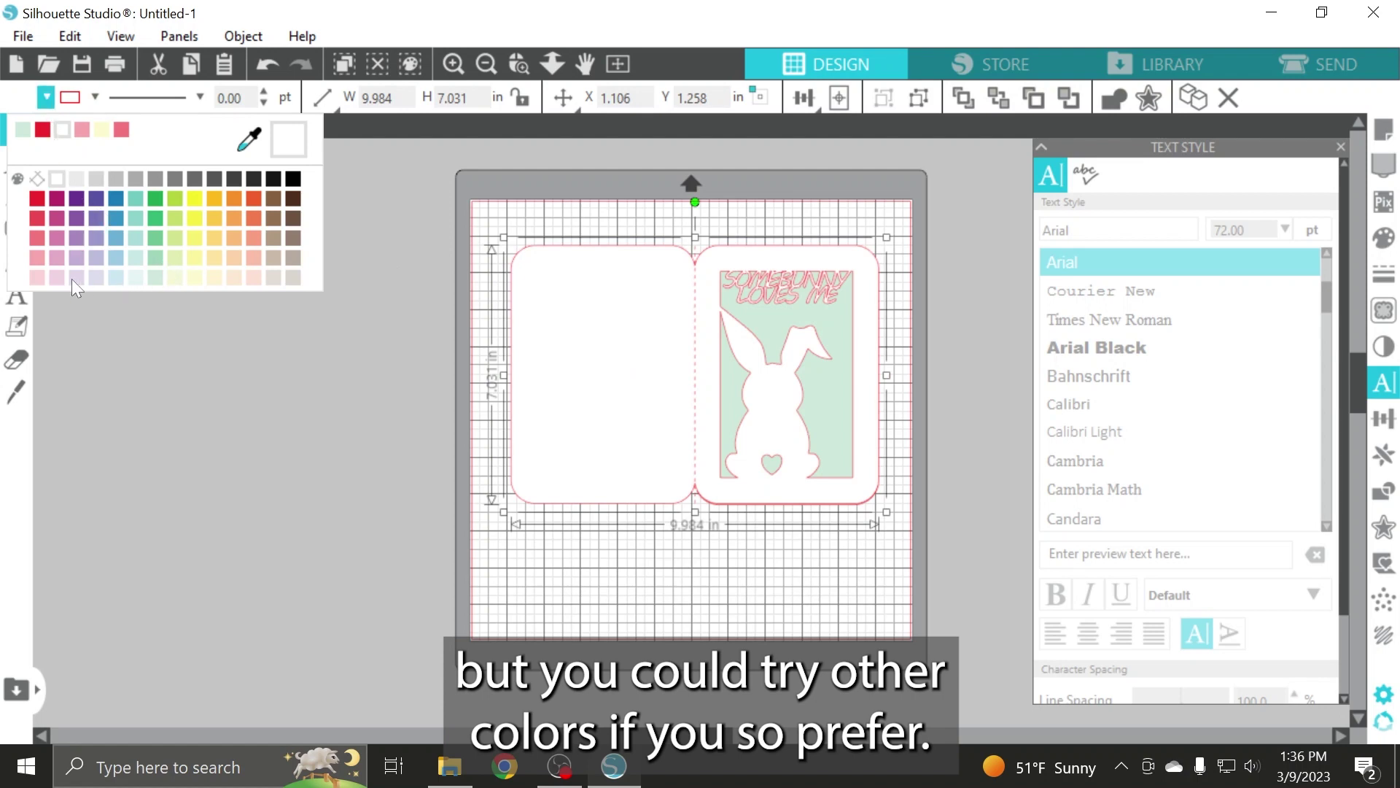
{"action": "left_click", "coordinate": [822, 400]}
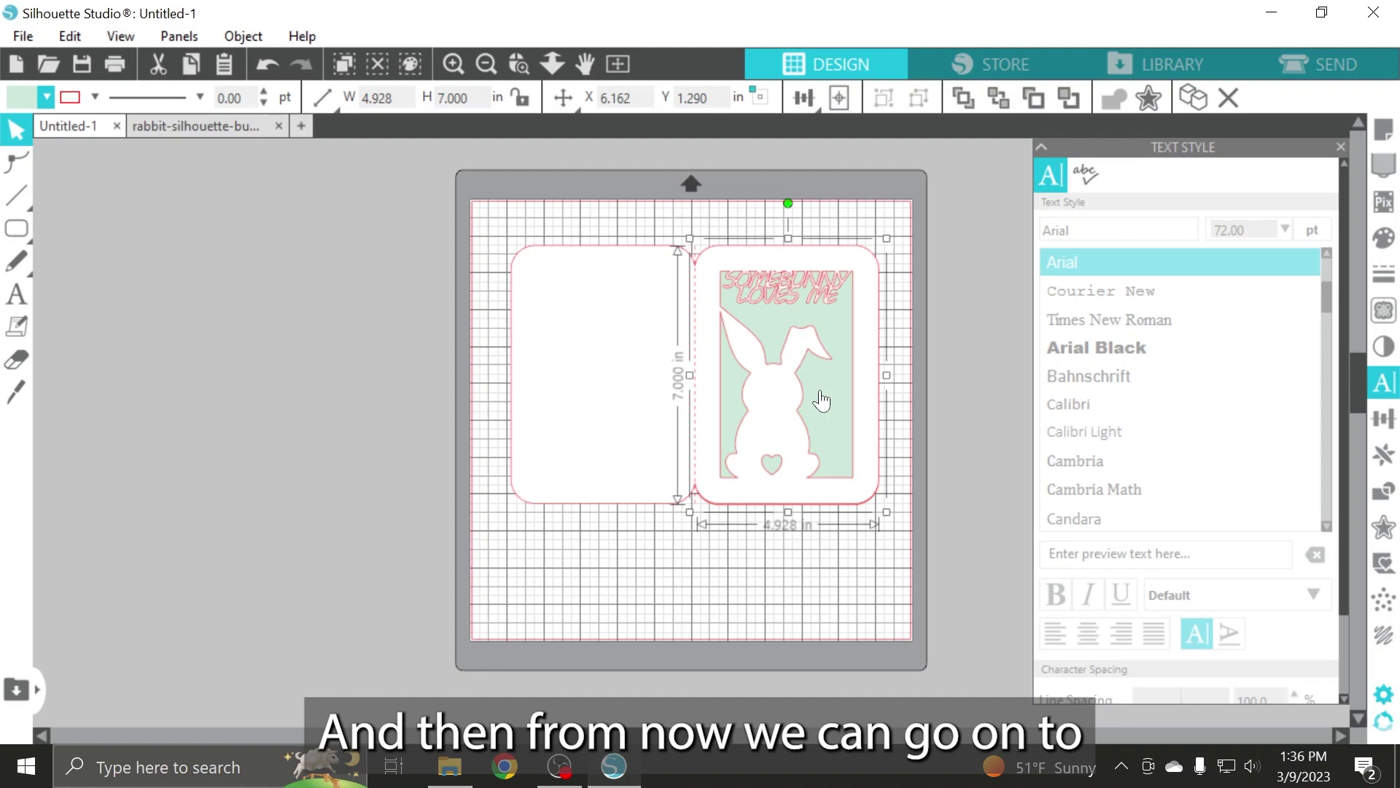
{"action": "left_click", "coordinate": [720, 640]}
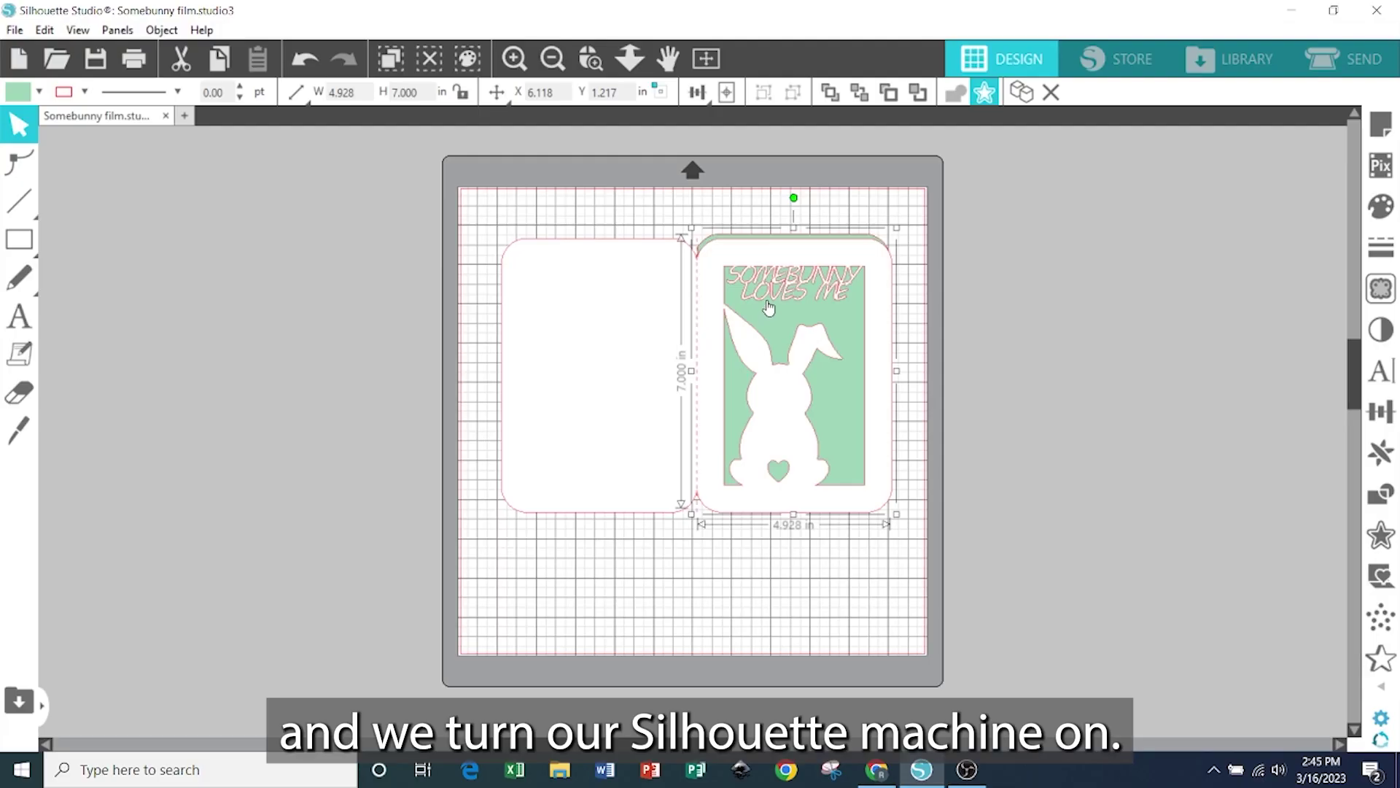
Move the green liner off the mat and set the card's cut material to Cardstock, Textured - Heavy (80lb).
{"action": "left_click_drag", "start_coordinate": [768, 317], "coordinate": [202, 318]}
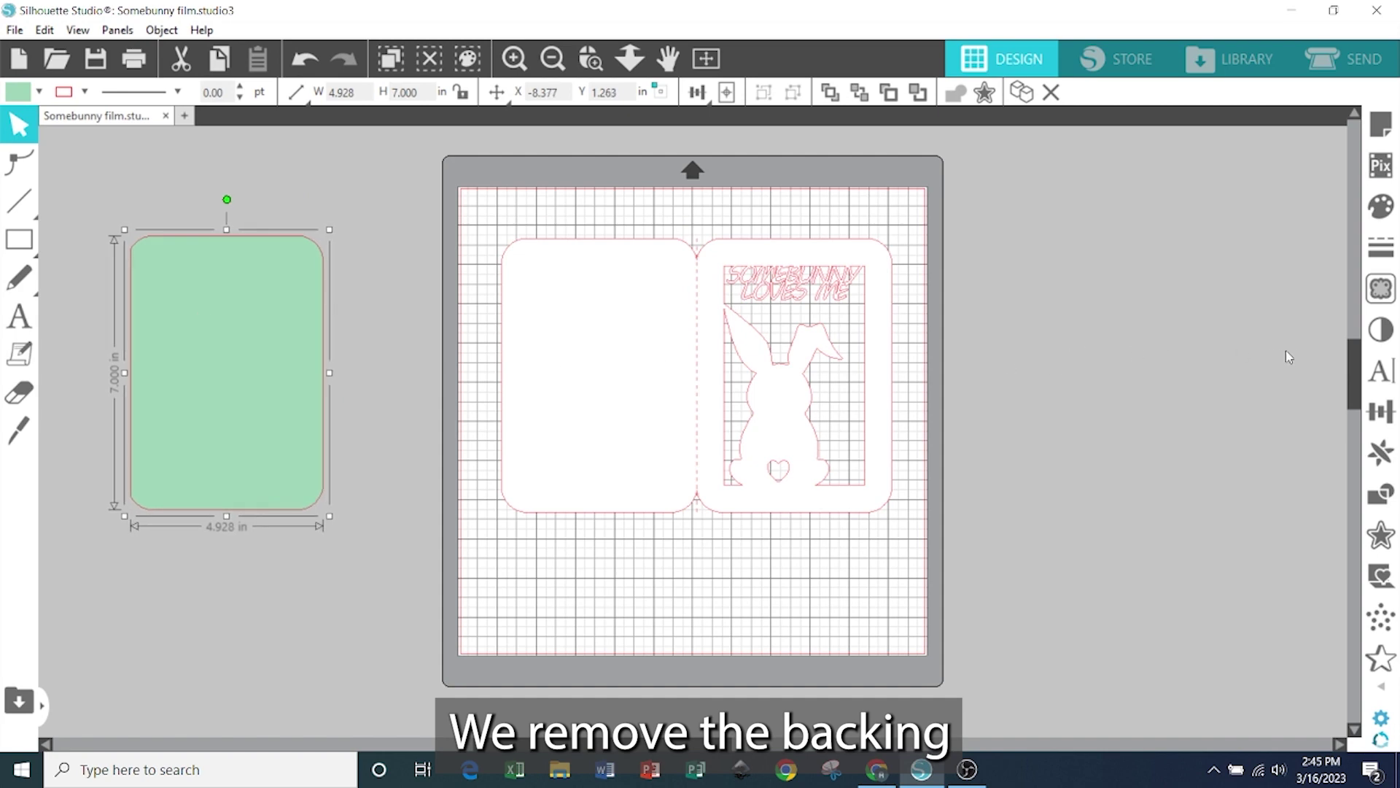
{"action": "left_click", "coordinate": [1370, 64]}
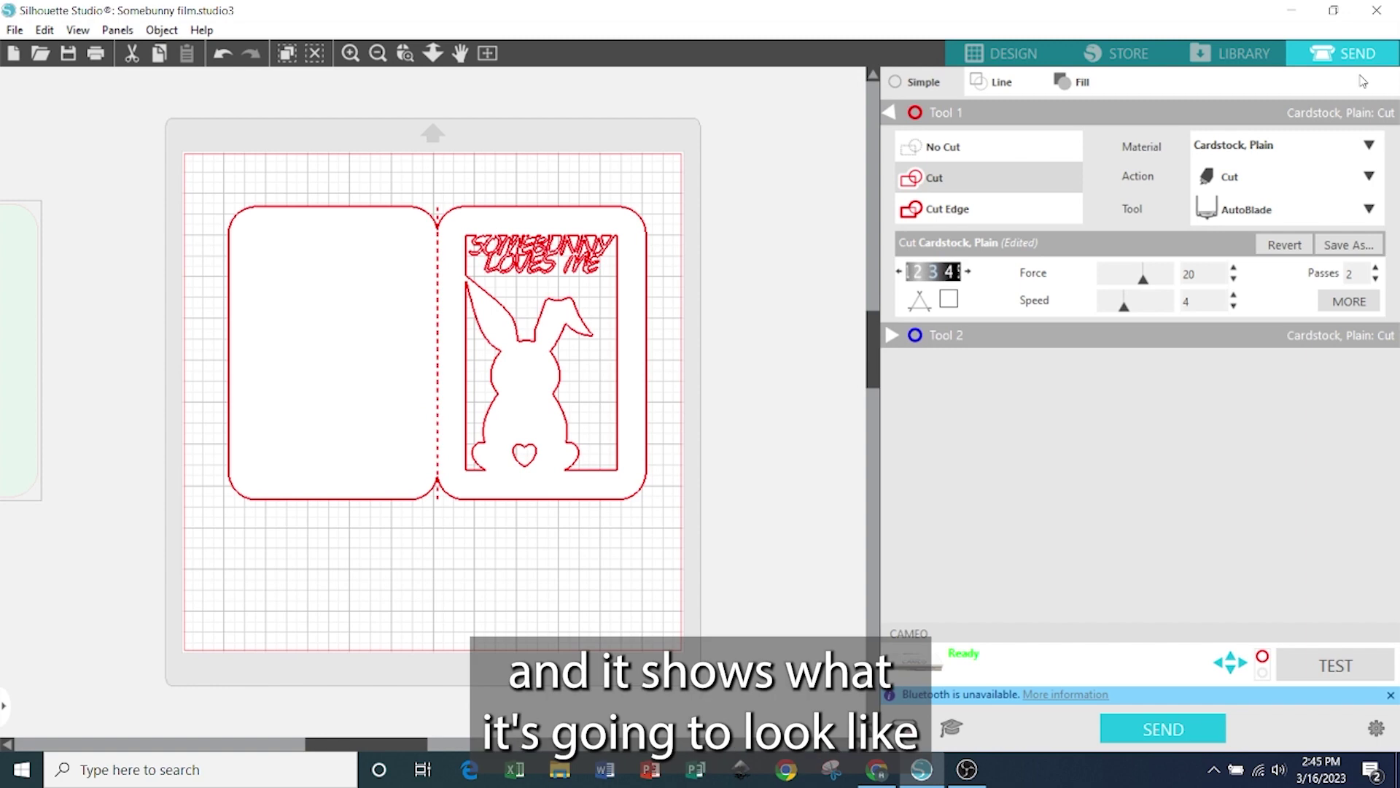
{"action": "left_click", "coordinate": [1369, 145]}
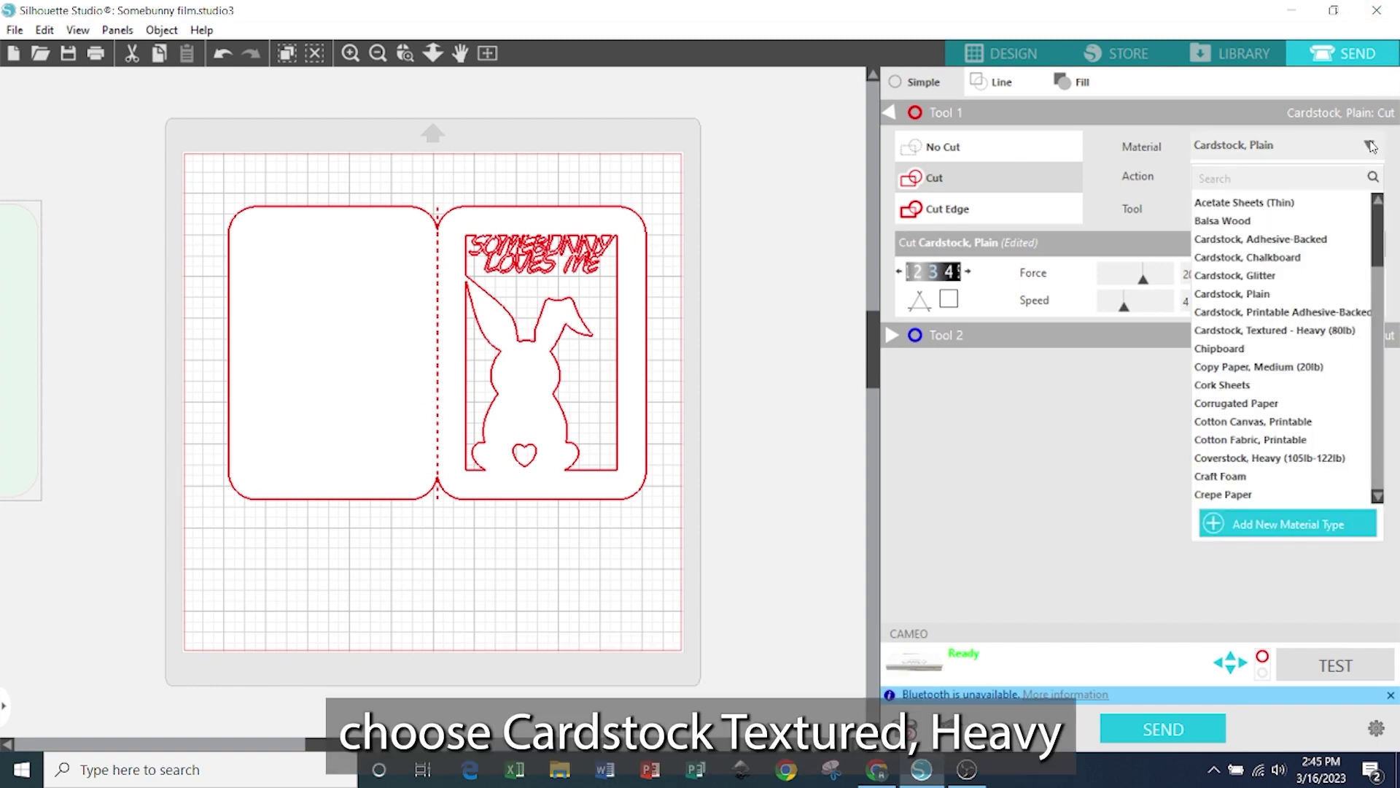
{"action": "left_click", "coordinate": [1297, 336]}
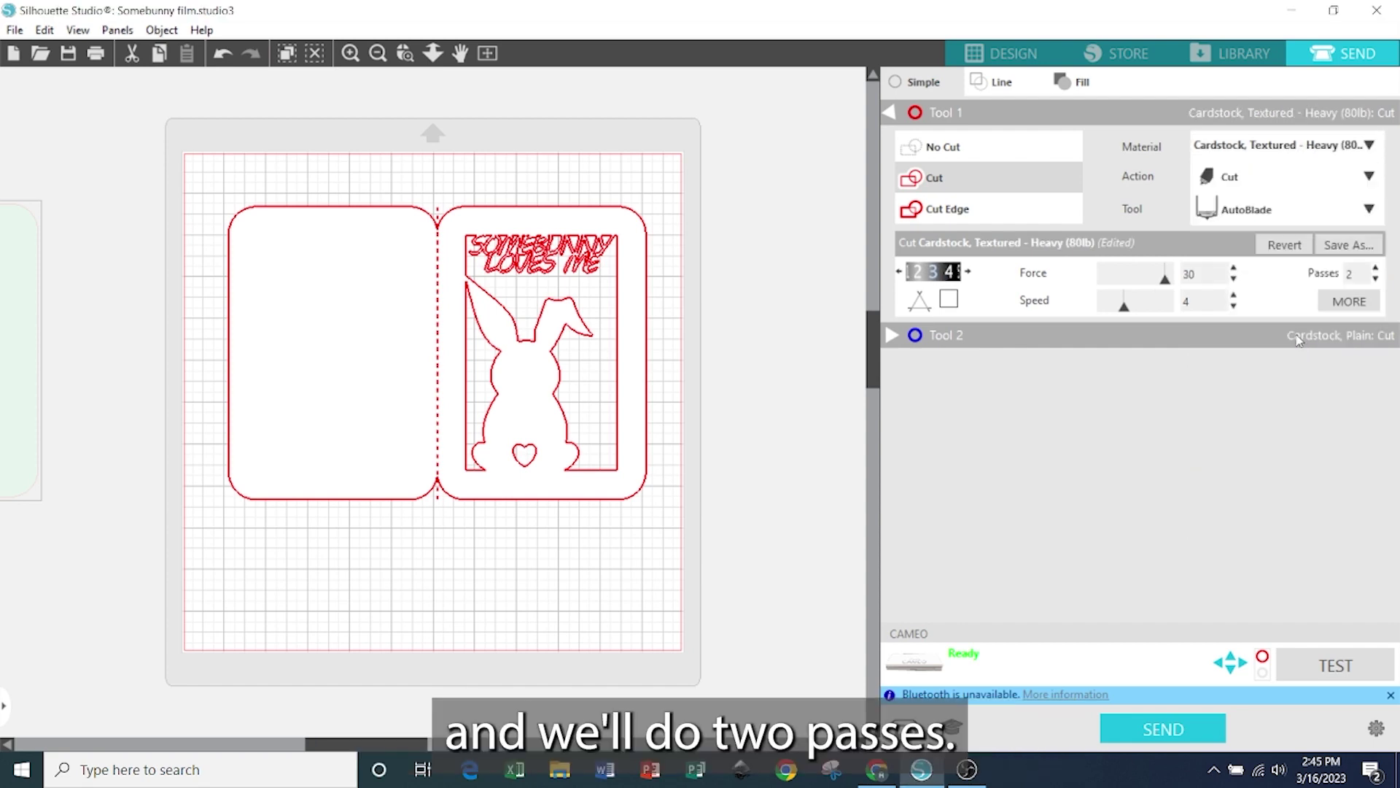